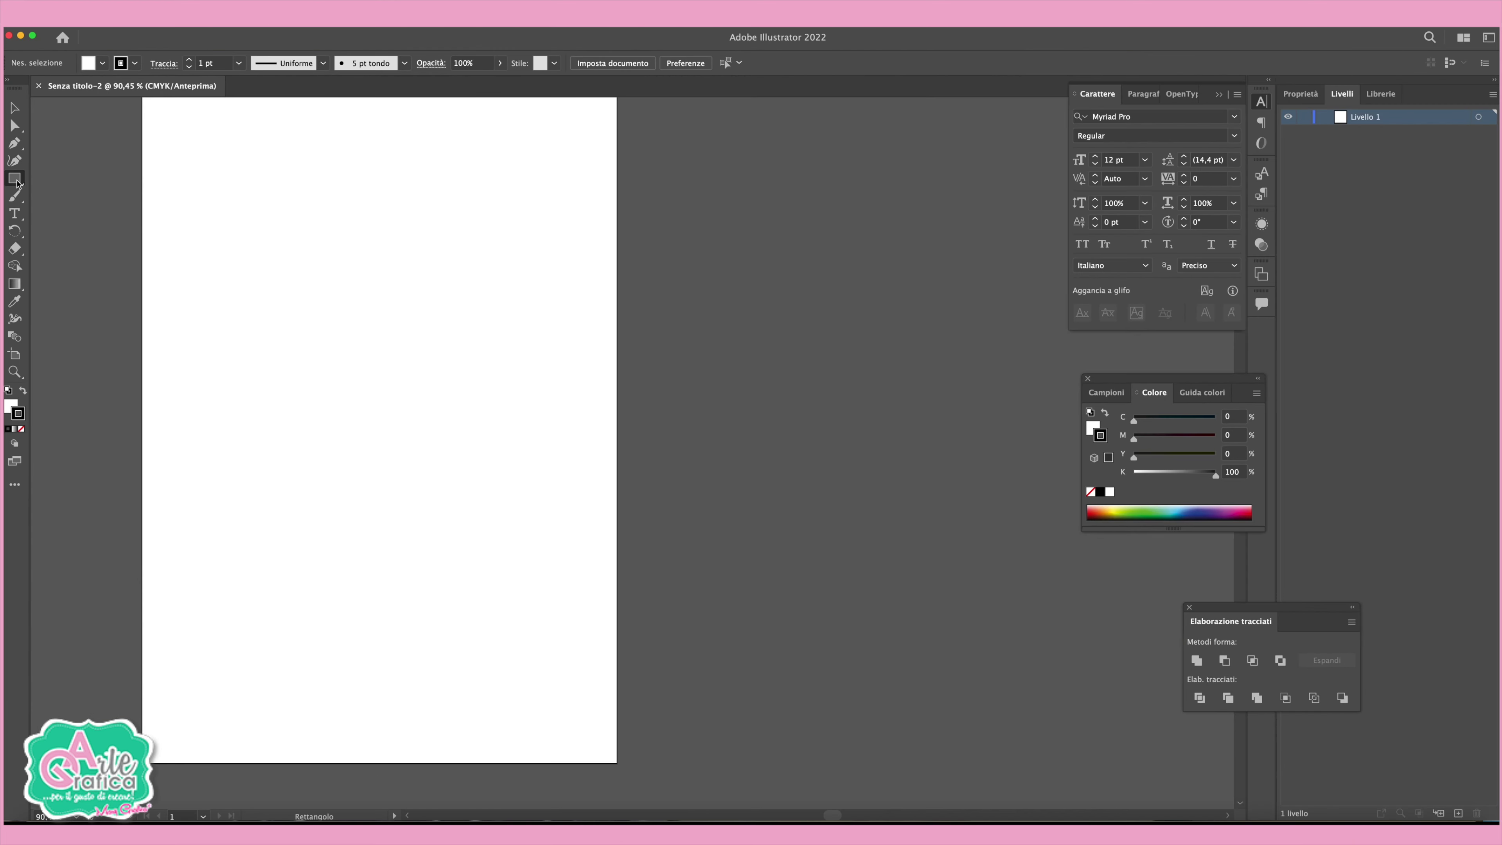
Draw a centred circle about 116 mm across with a 1 pt stroke and no fill.
click(17, 181)
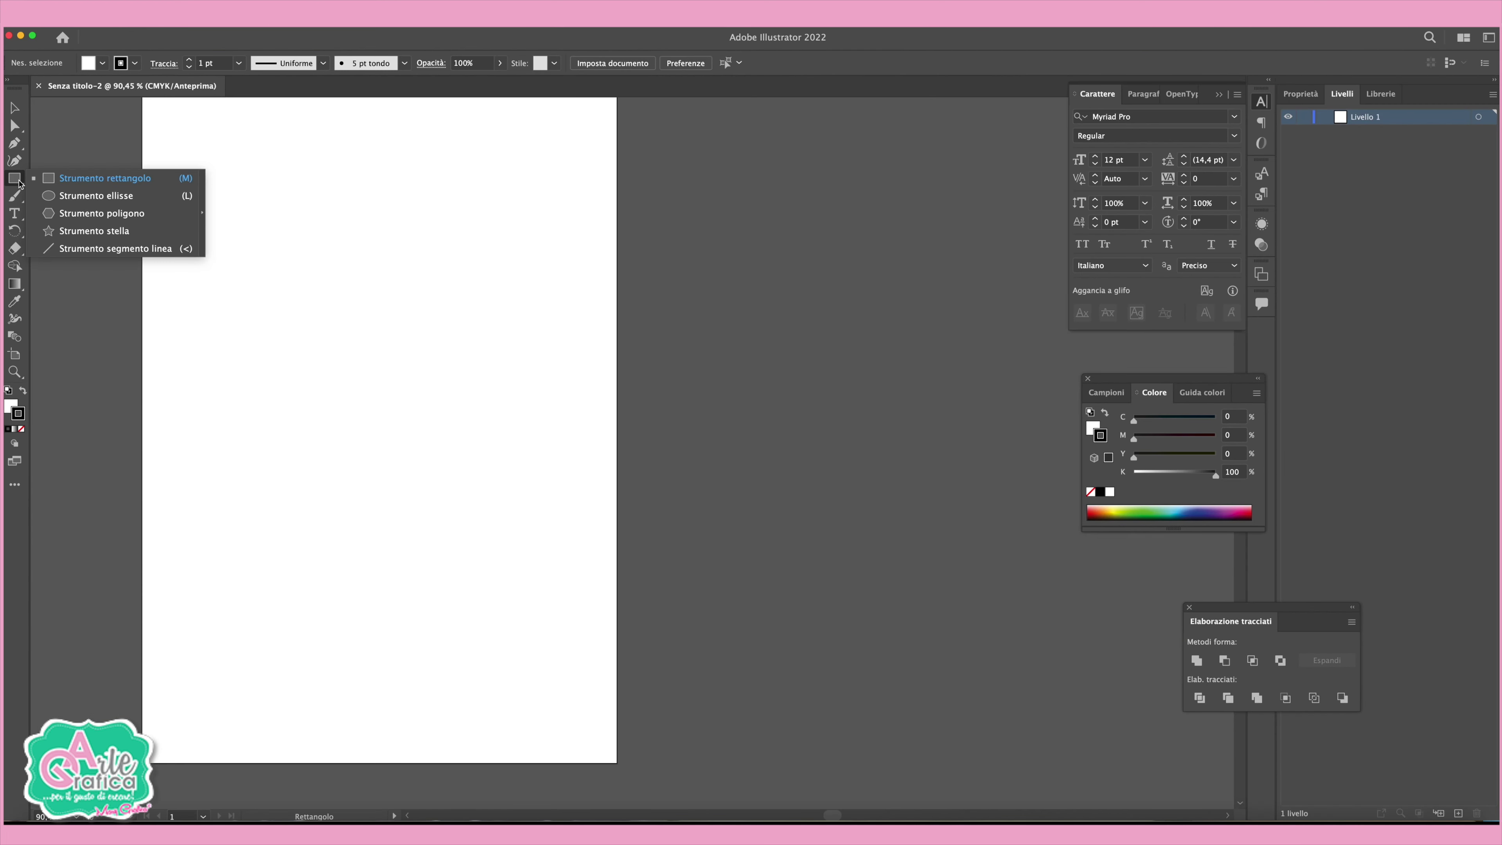
click(95, 196)
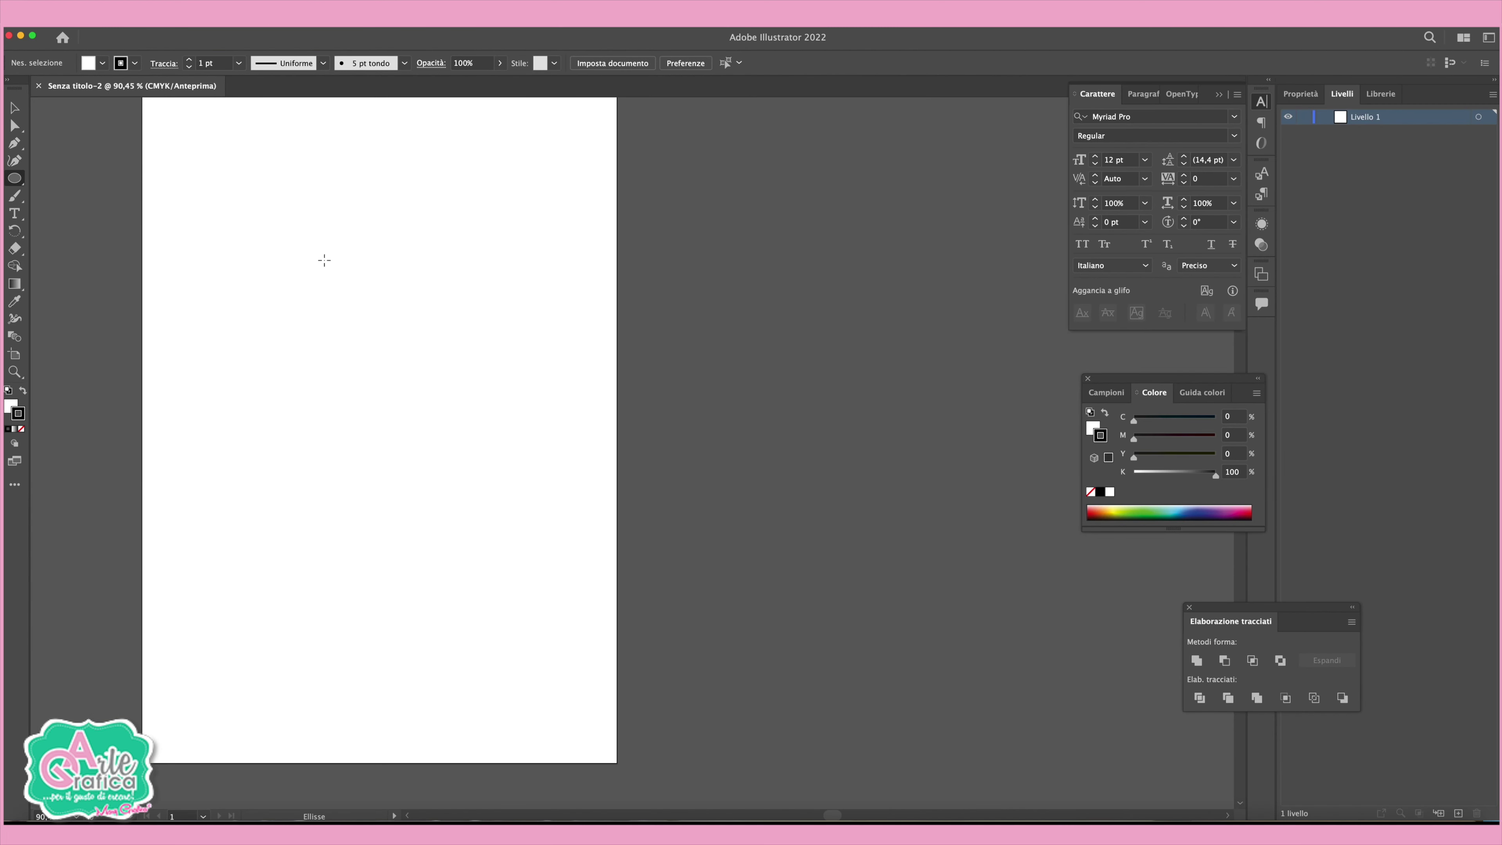
drag(324, 261, 456, 388)
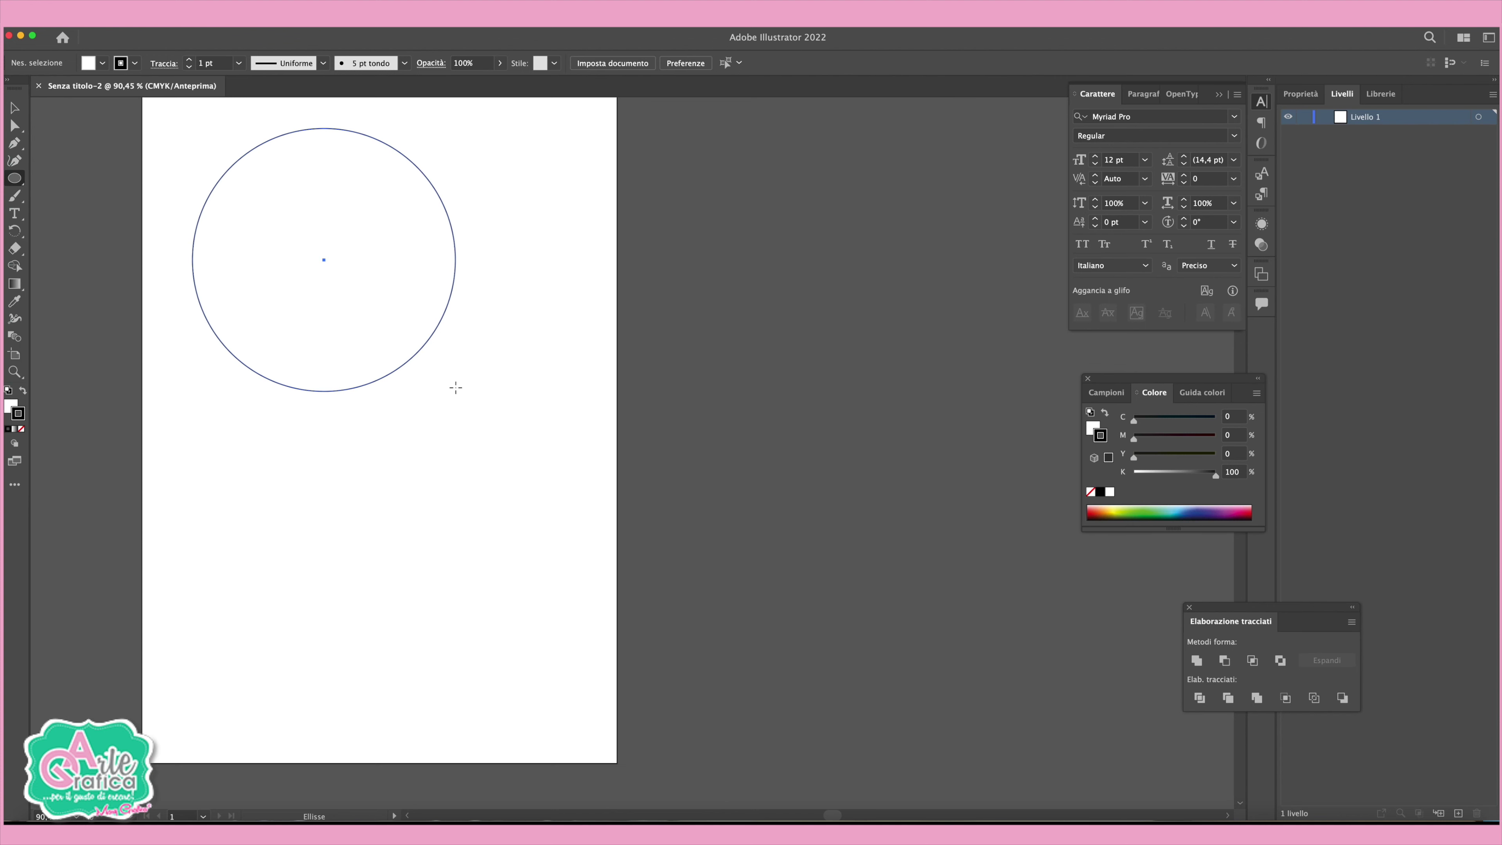
click(14, 108)
click(9, 406)
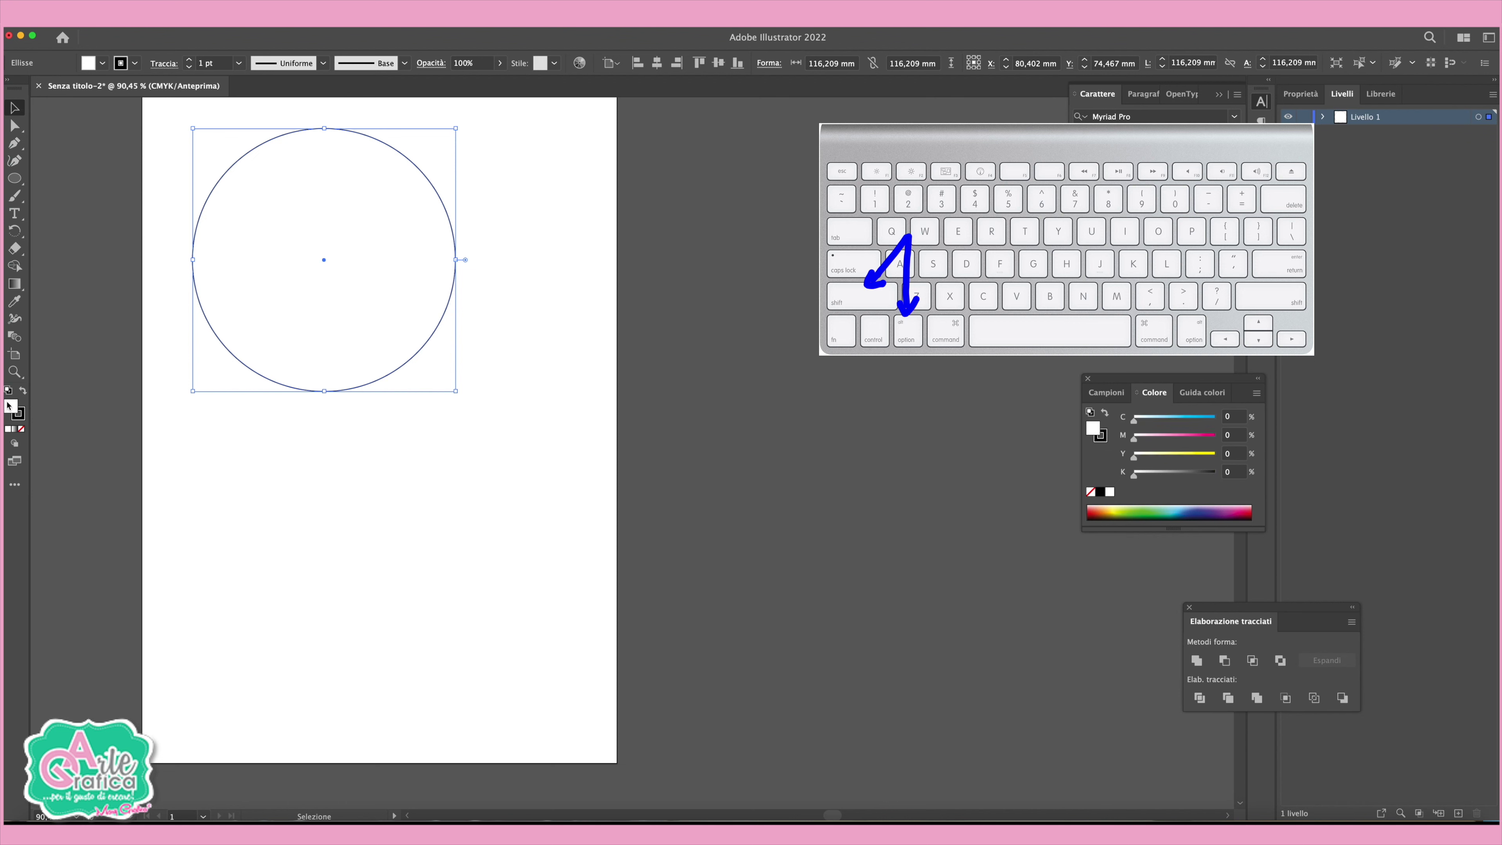
click(22, 429)
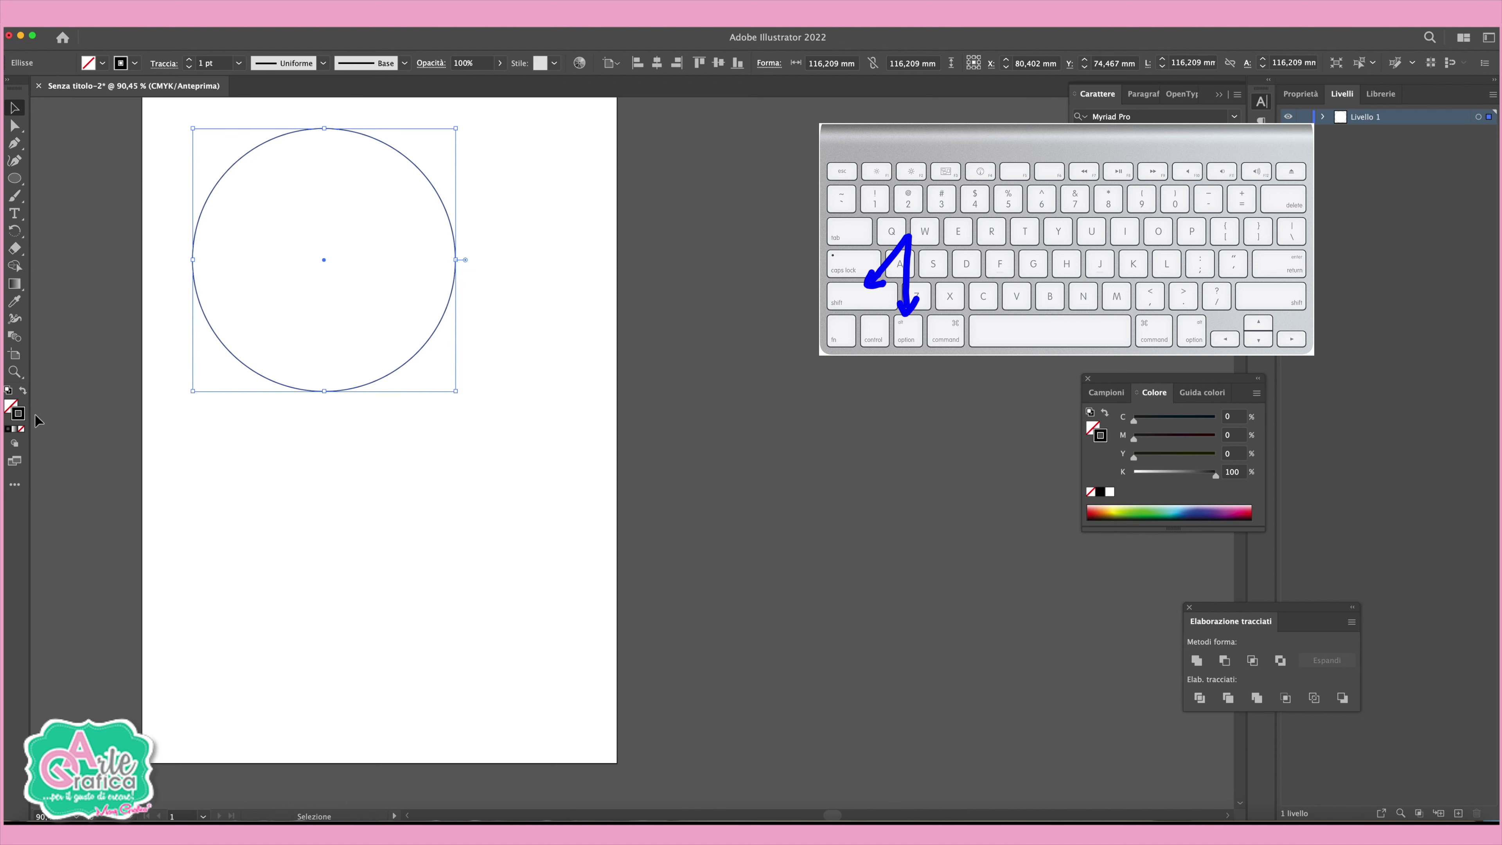
alt+scroll(203, 304, up, 3)
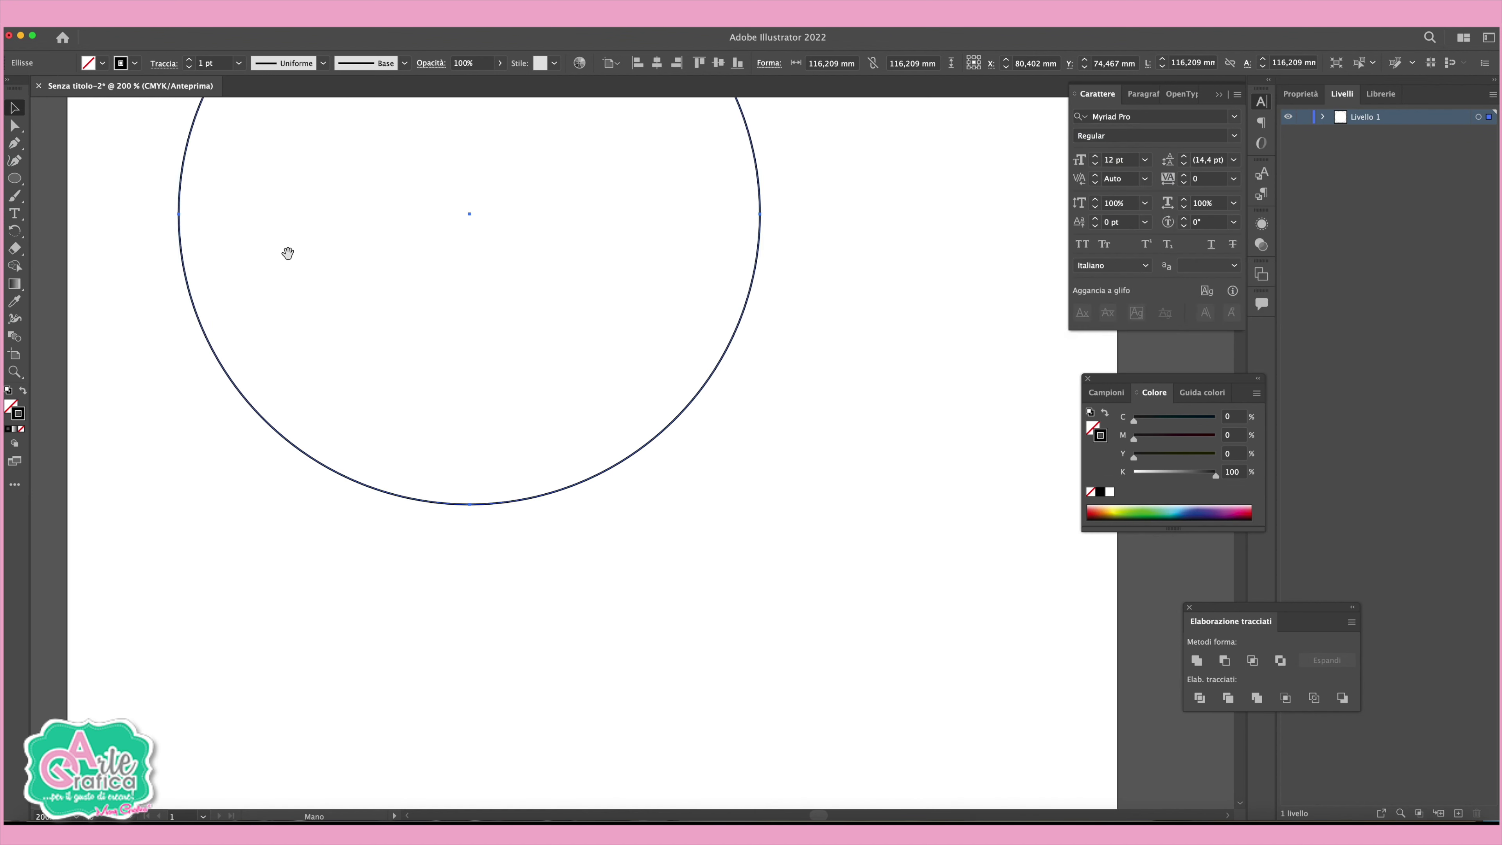
scroll(289, 248, up, 5)
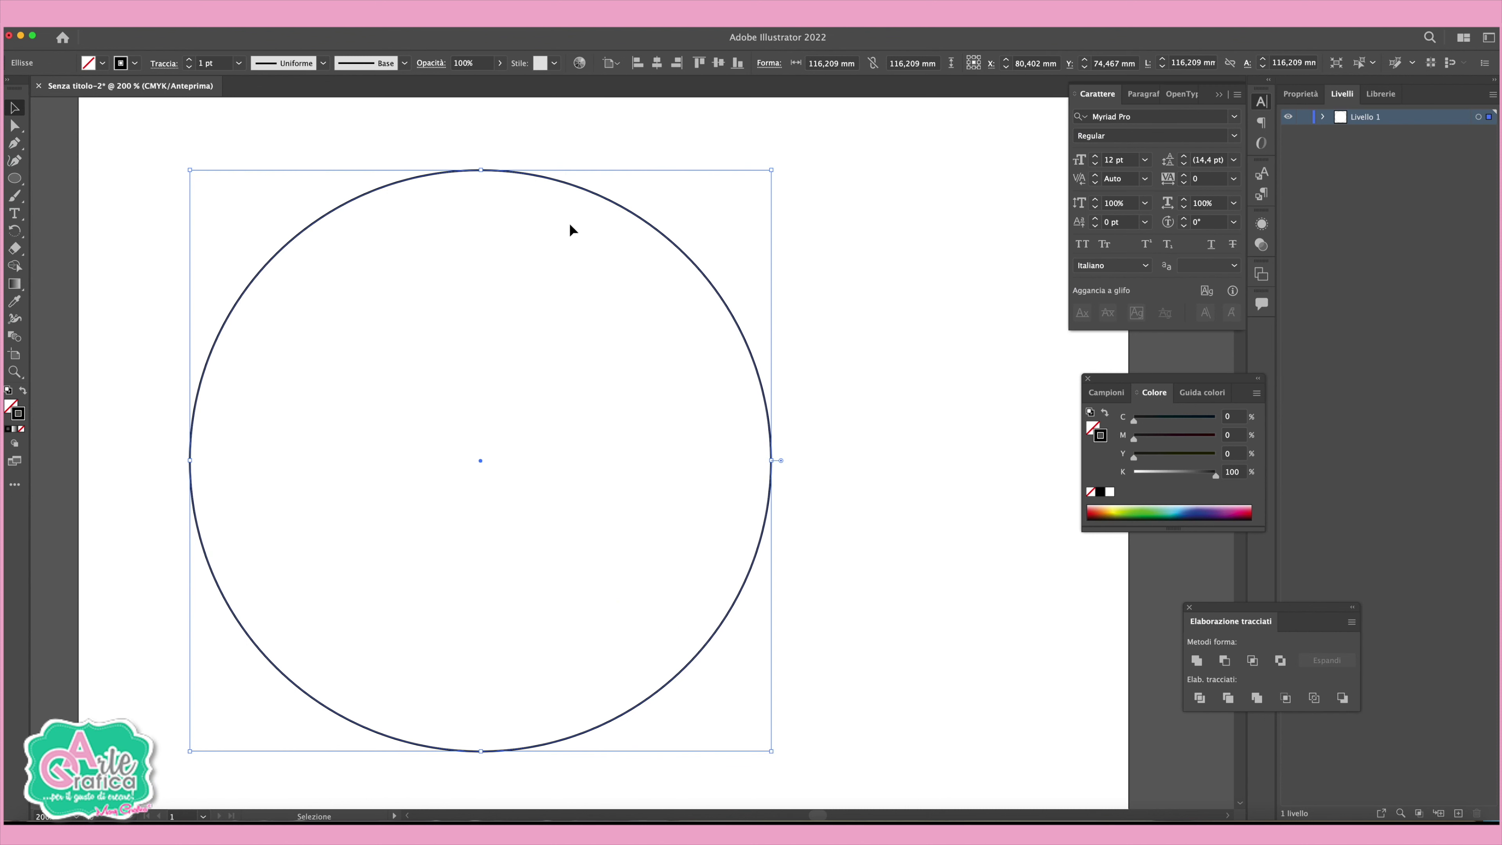
drag(14, 178, 37, 186)
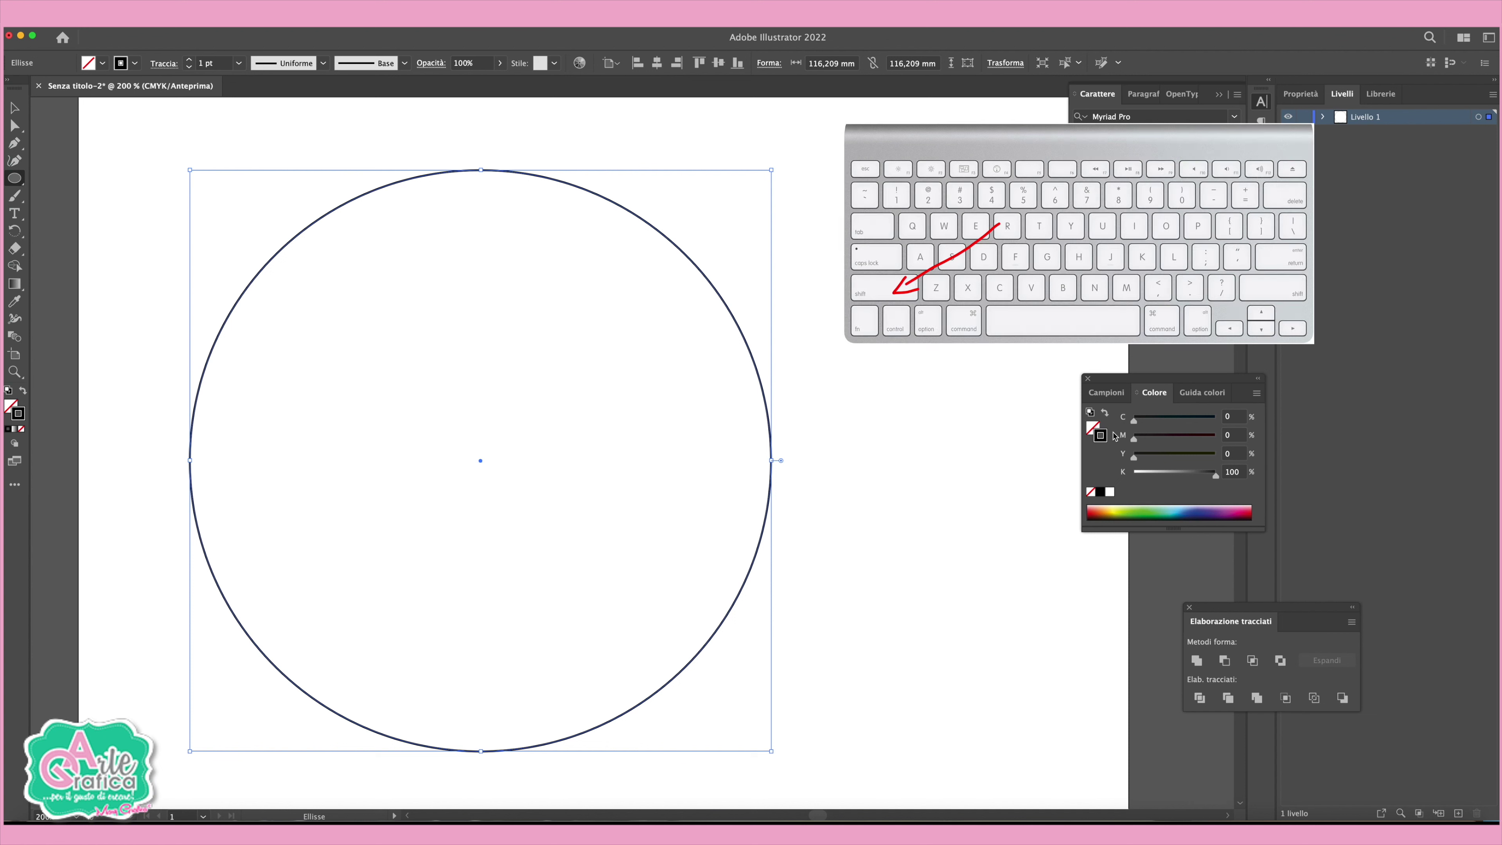
Draw a small green-filled, stroke-free circle about 30 mm across and move it onto the top edge.
drag(462, 139, 505, 215)
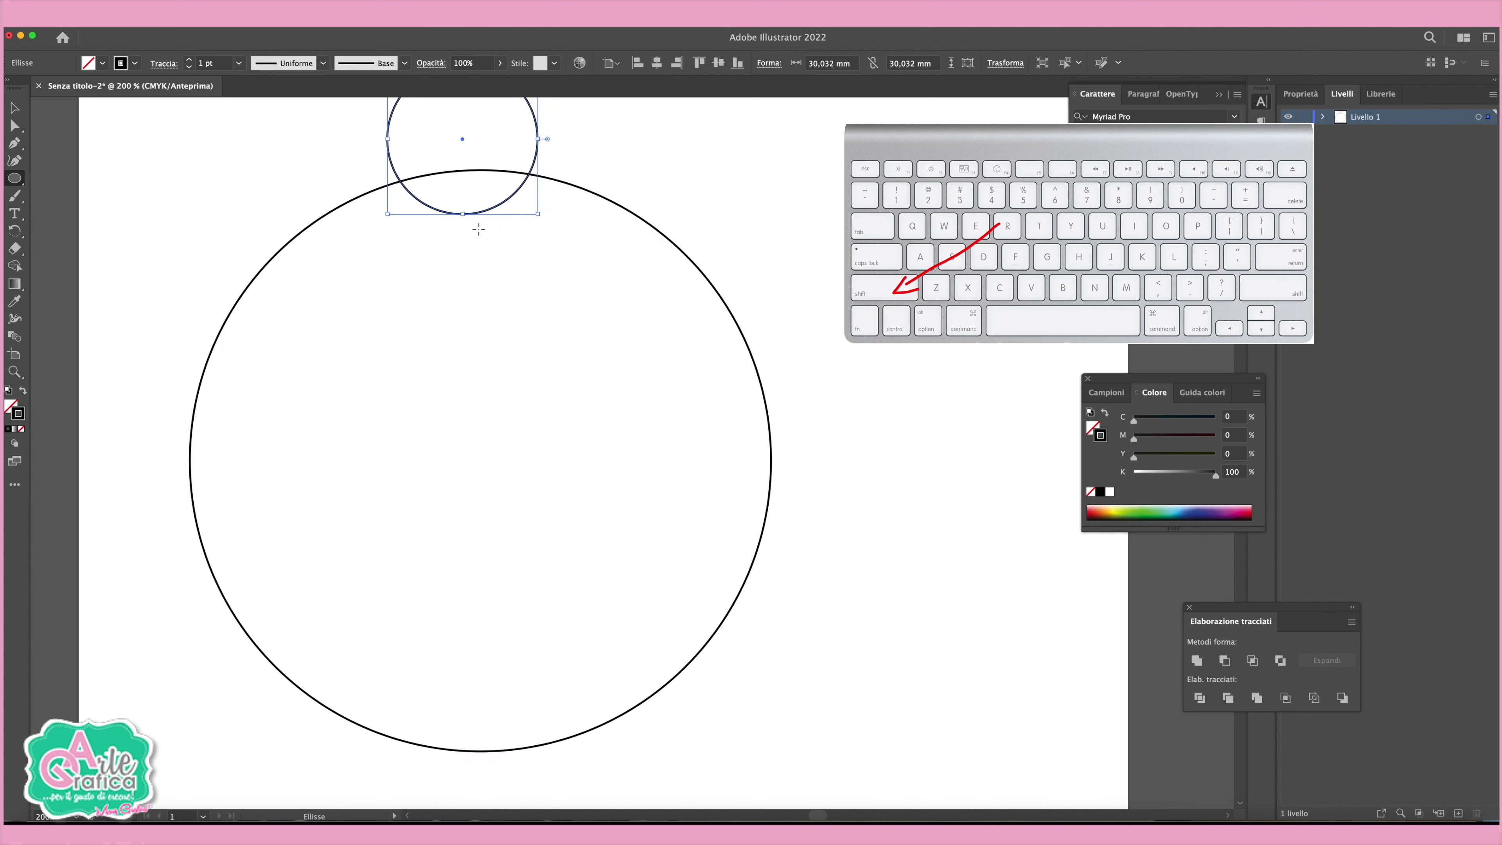
click(23, 390)
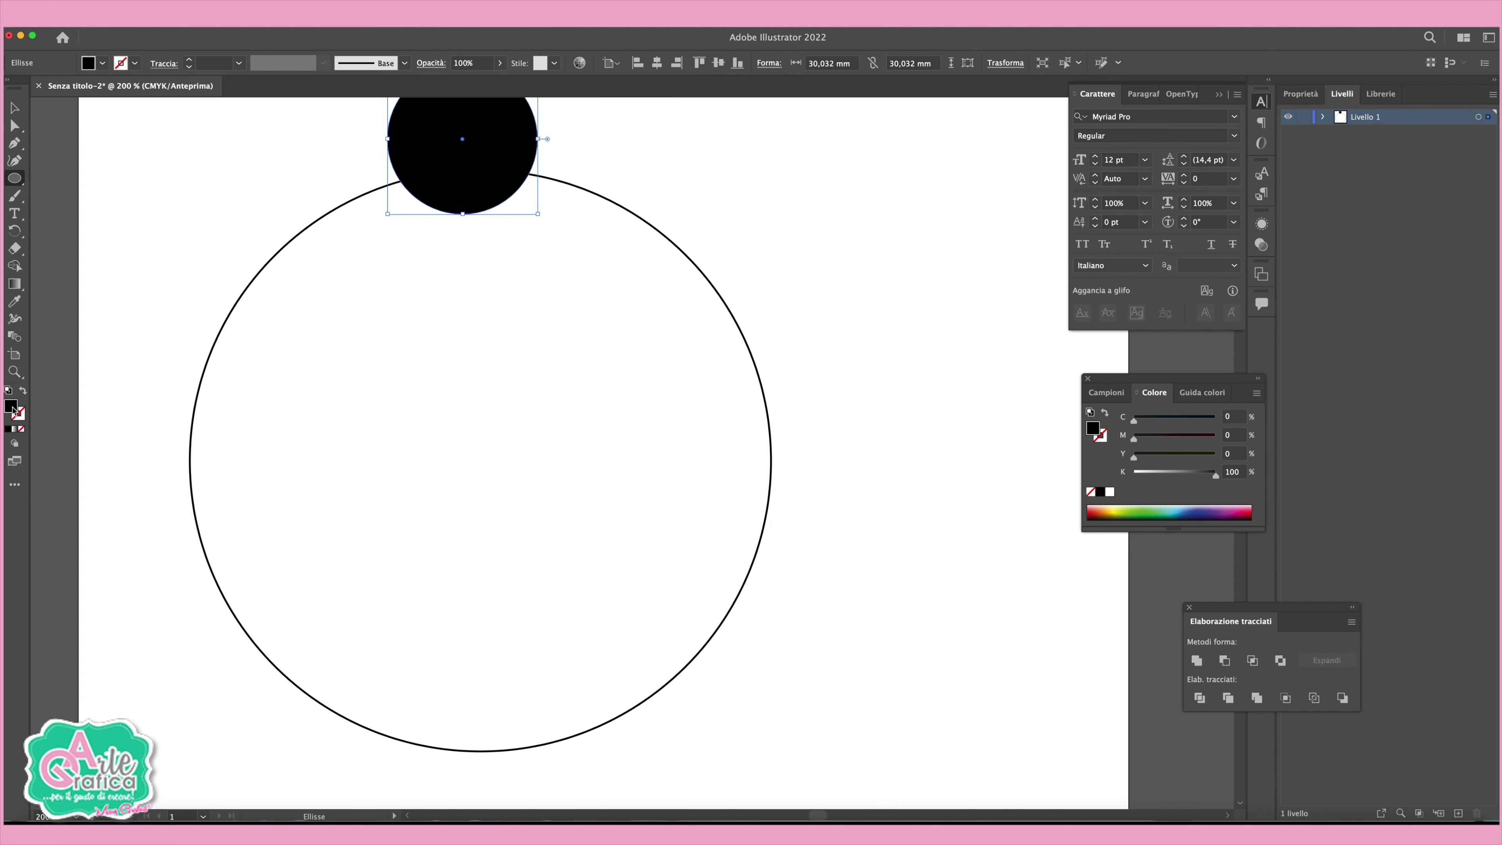
click(1106, 393)
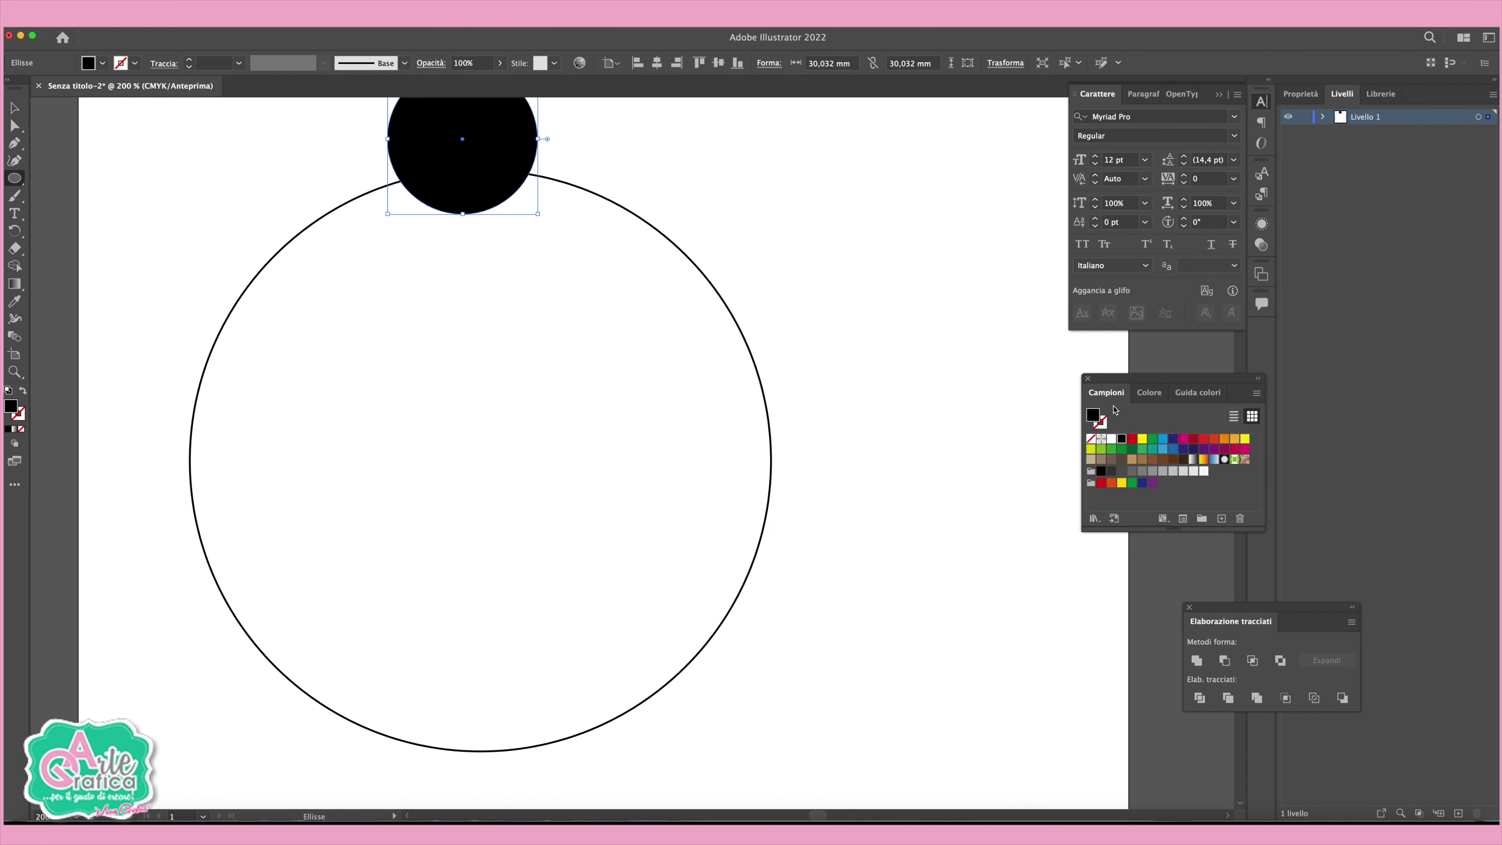
click(1122, 449)
key(v)
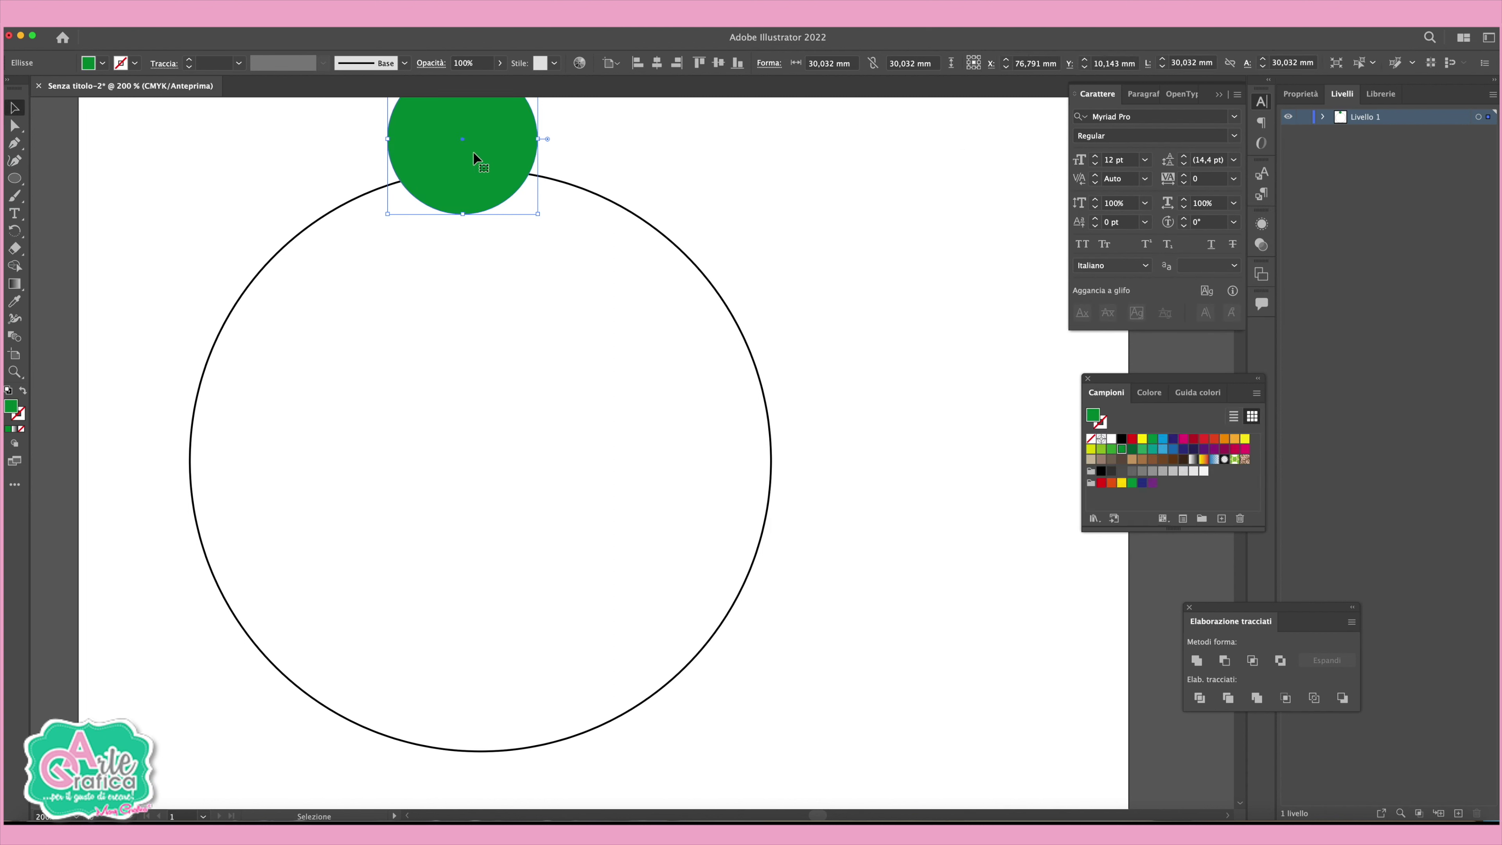
drag(473, 152, 483, 185)
Bring the large outlined circle in front and fine-tune the green circle onto its outline.
click(624, 208)
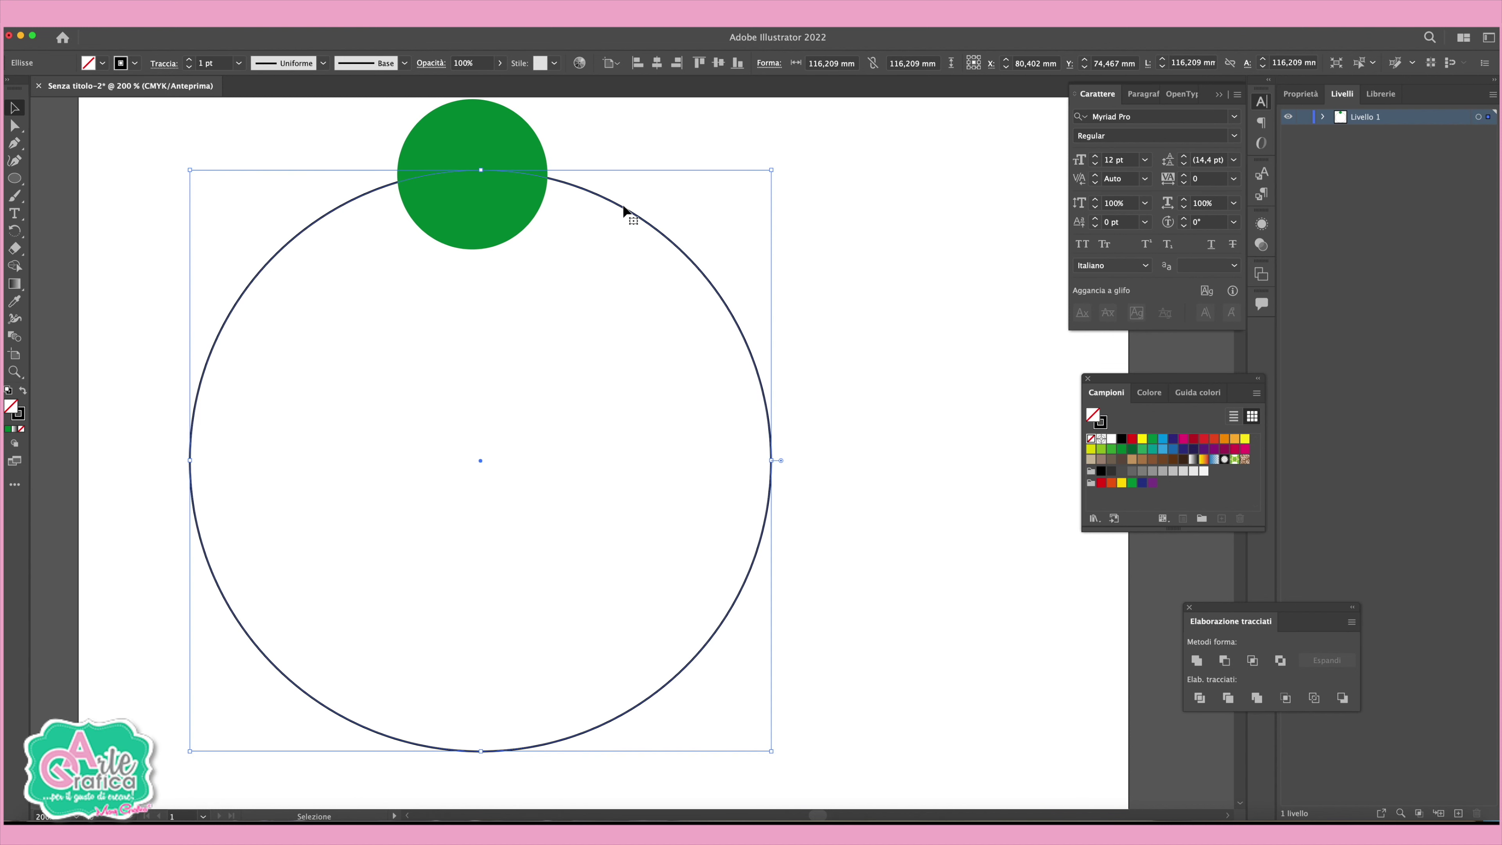
click(158, 26)
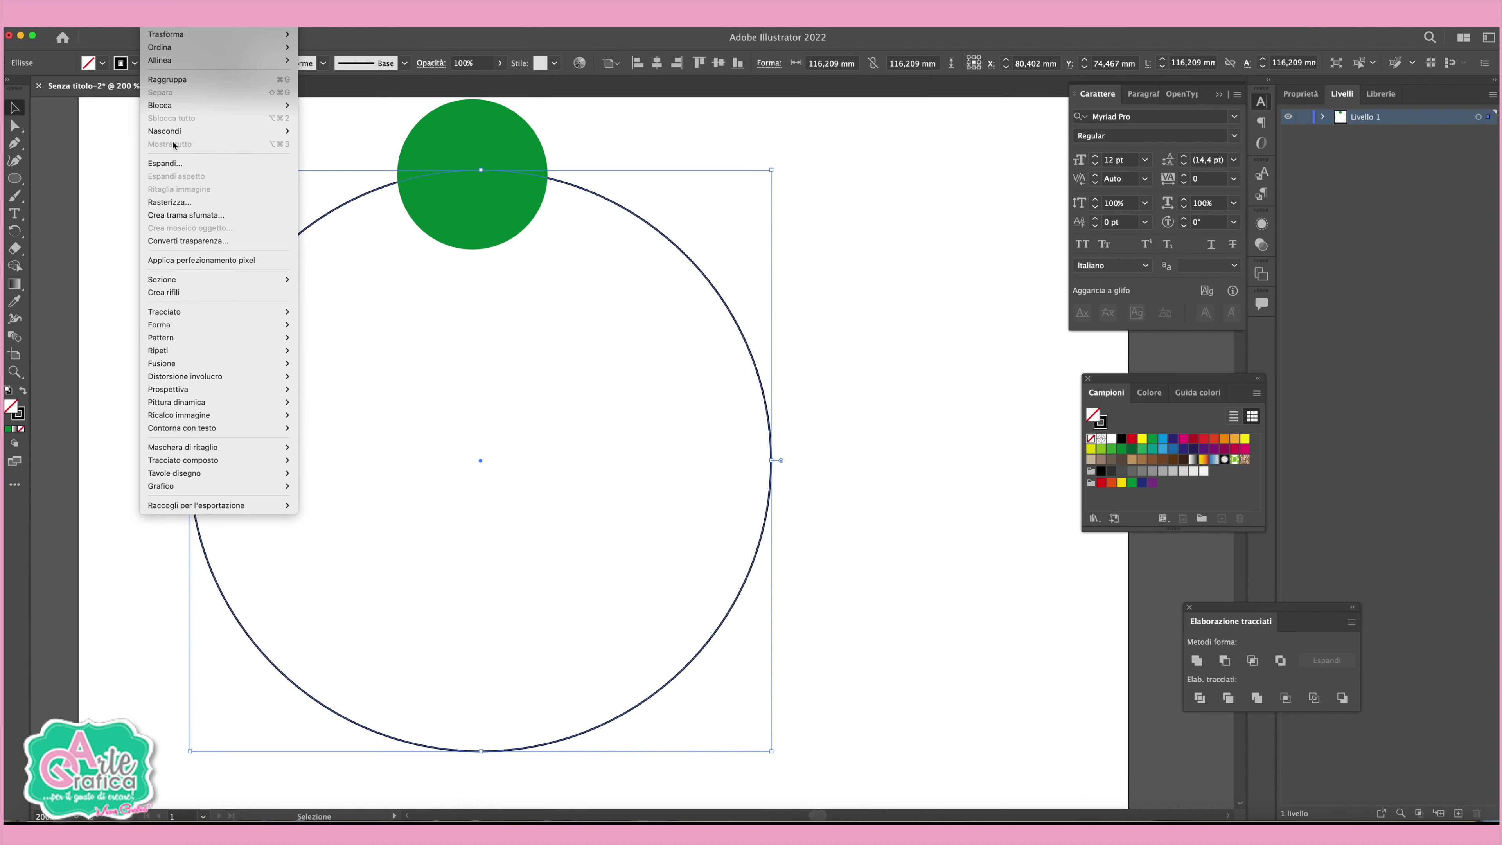
click(343, 46)
click(802, 171)
click(508, 161)
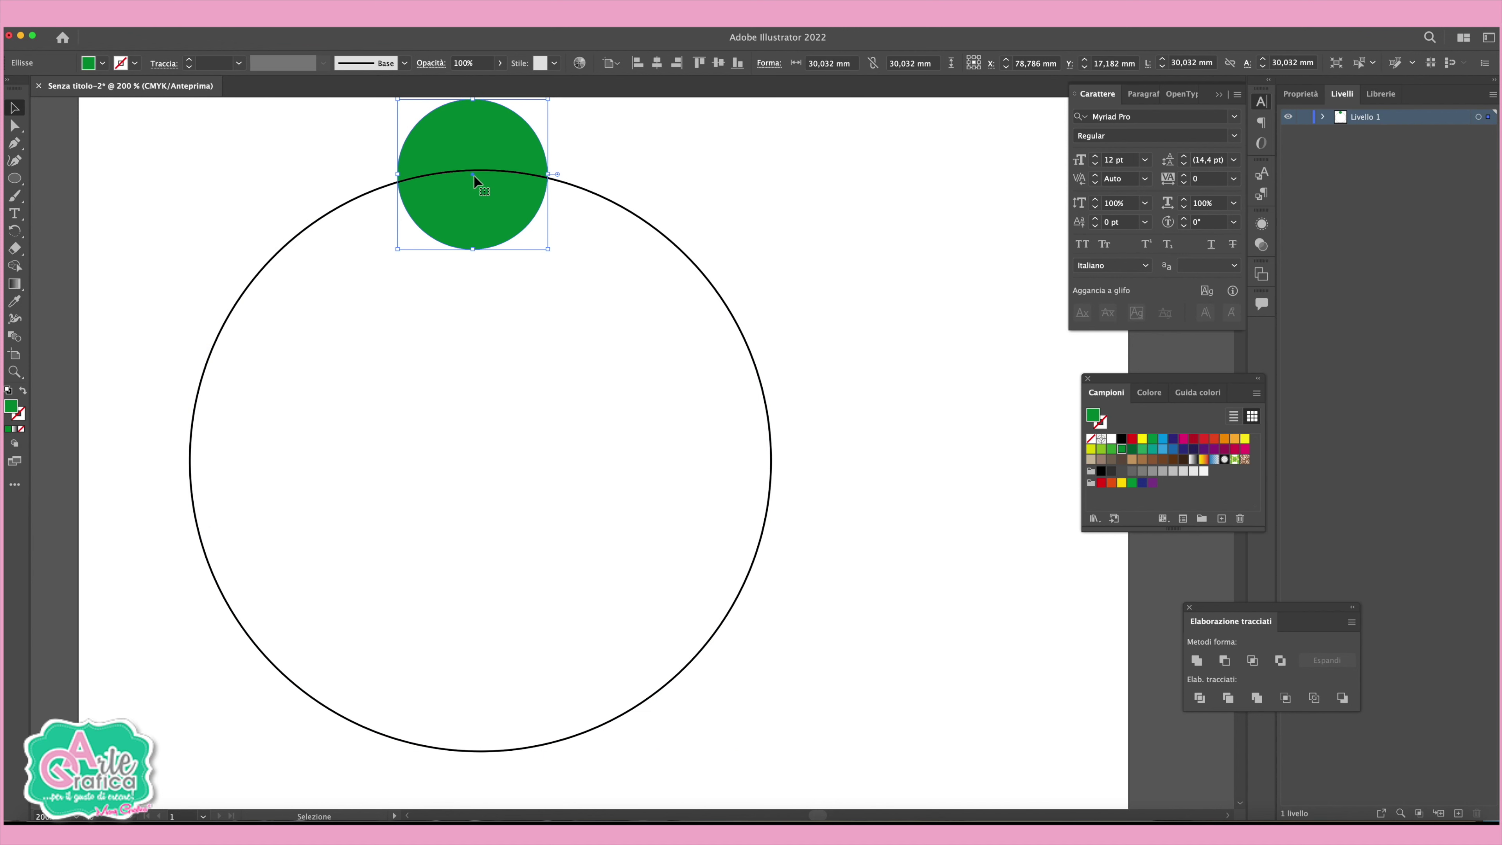
scroll(473, 175, up, 5)
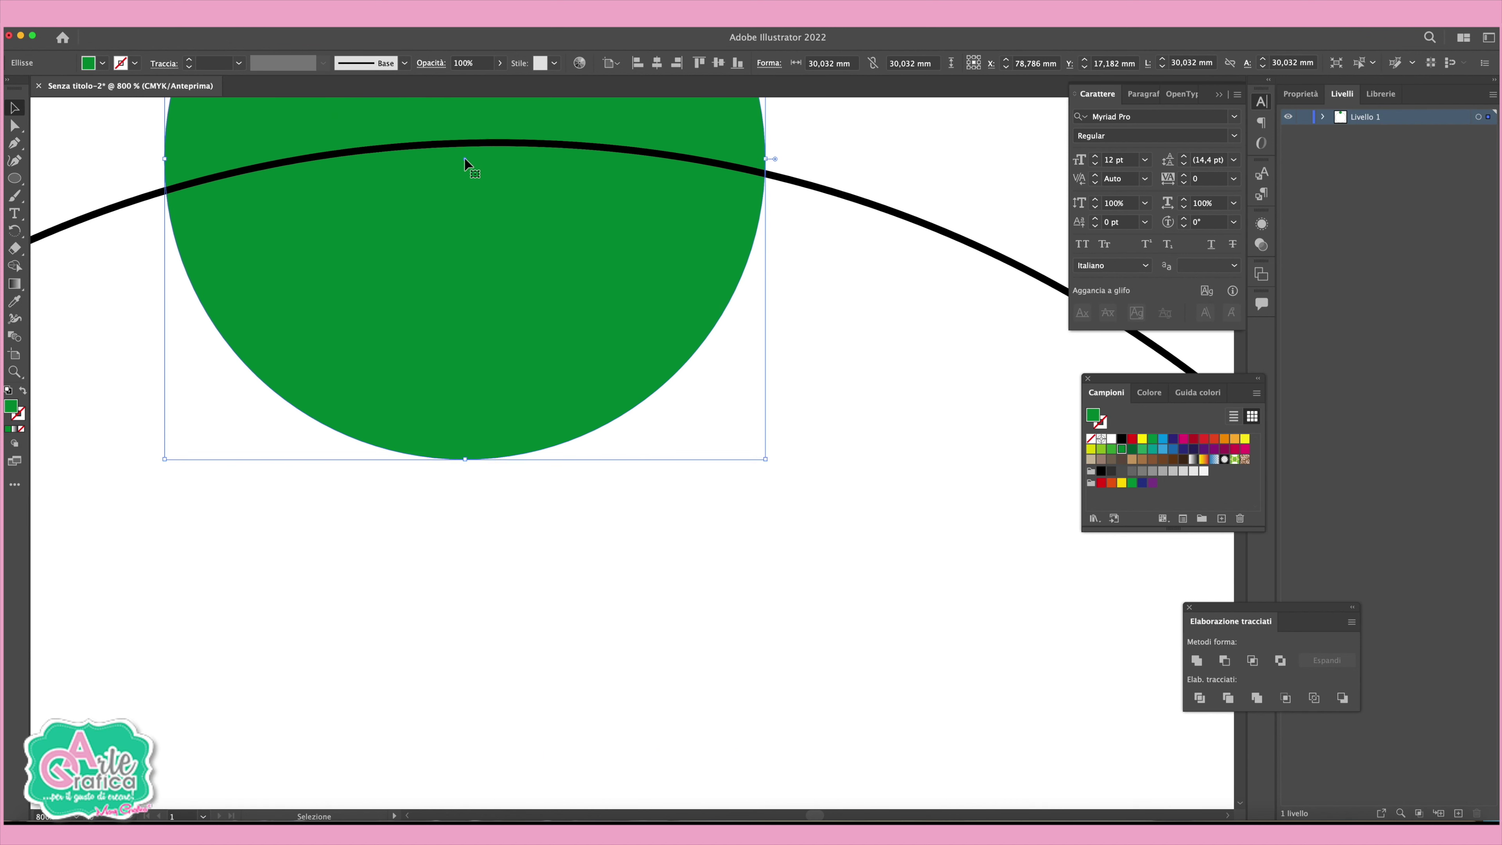
scroll(464, 160, up, 3)
drag(463, 253, 469, 239)
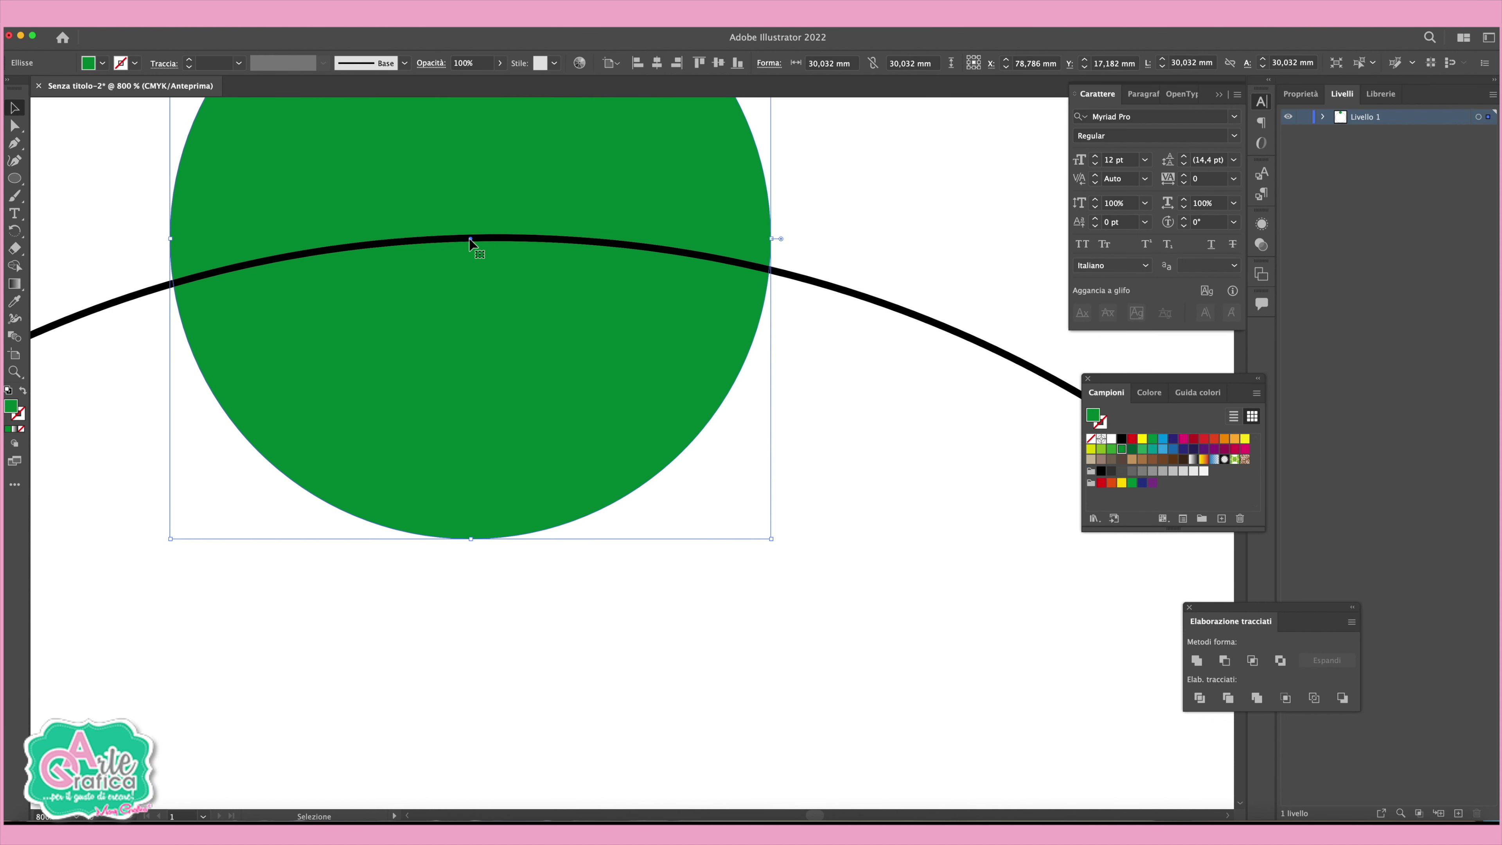
Zoom out to 100%, select both circles and align them horizontally centred.
key(ctrl+minus)
key(ctrl+minus)
key(ctrl+minus)
key(ctrl+1)
key(v)
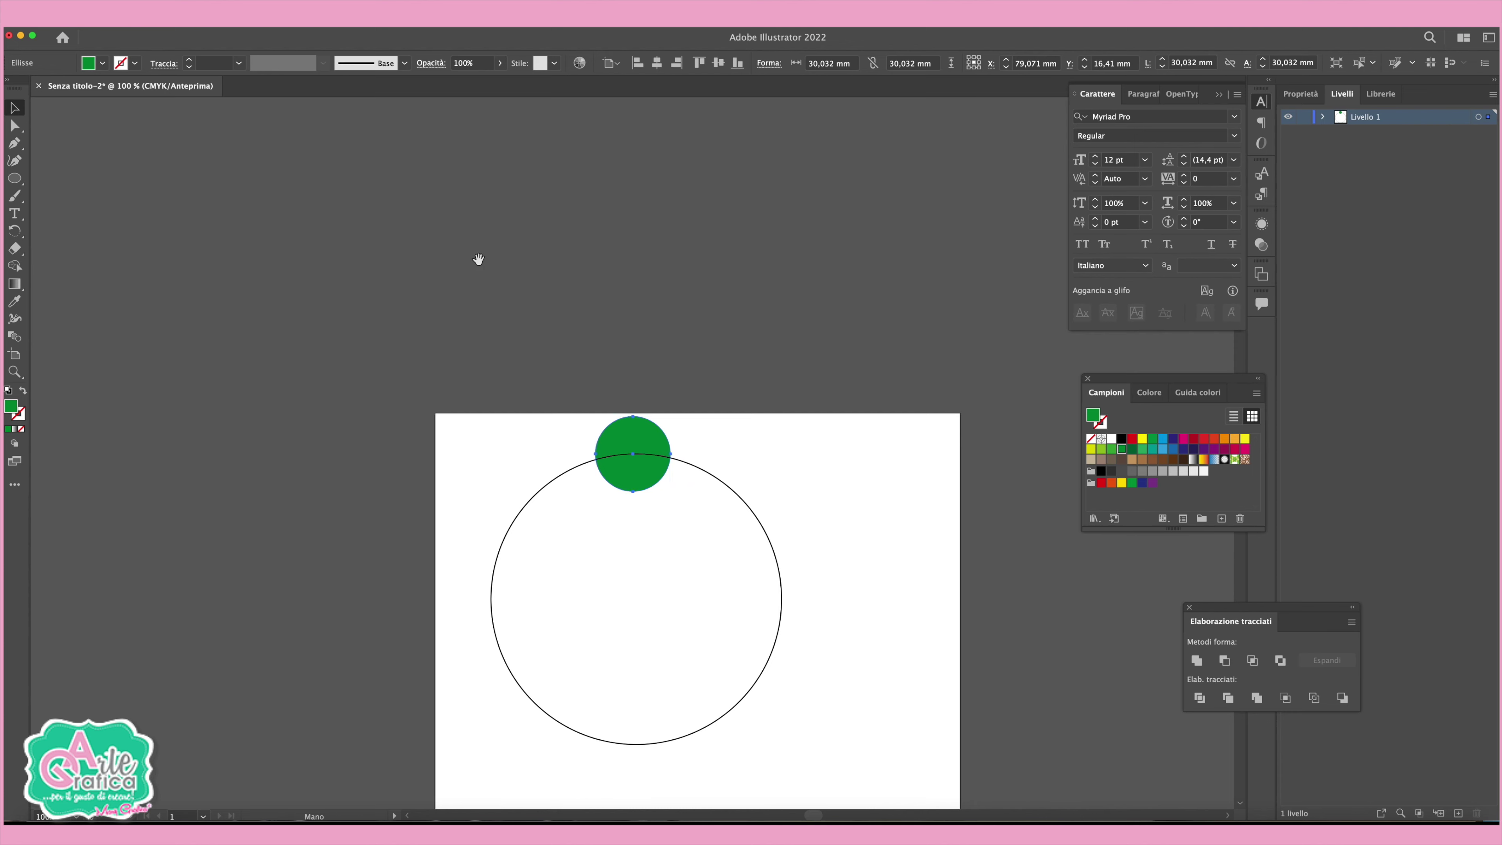
scroll(509, 332, down, 3)
scroll(508, 332, right, 3)
key(ctrl+a)
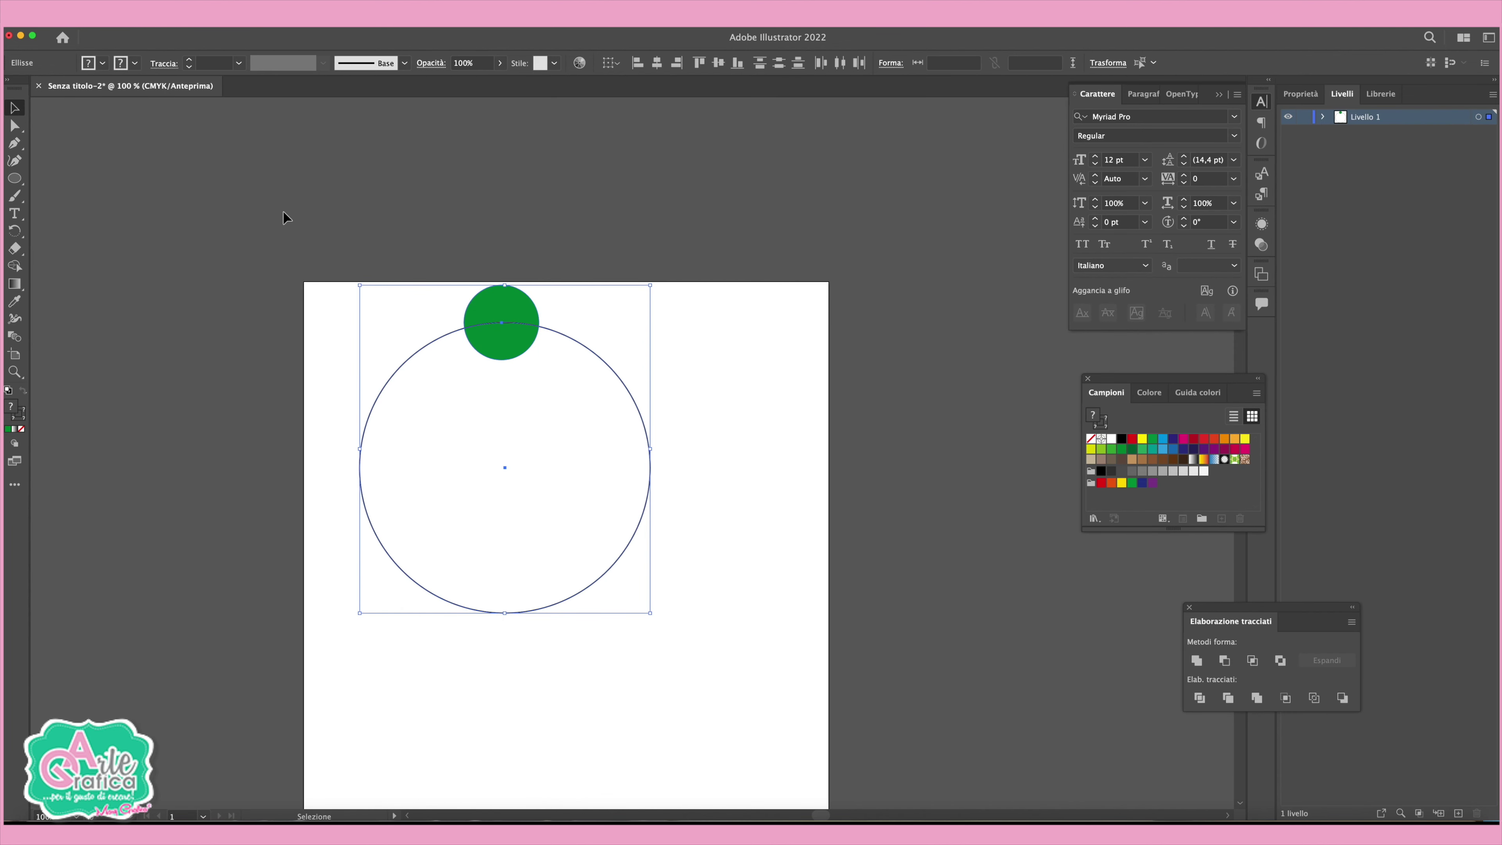
click(656, 63)
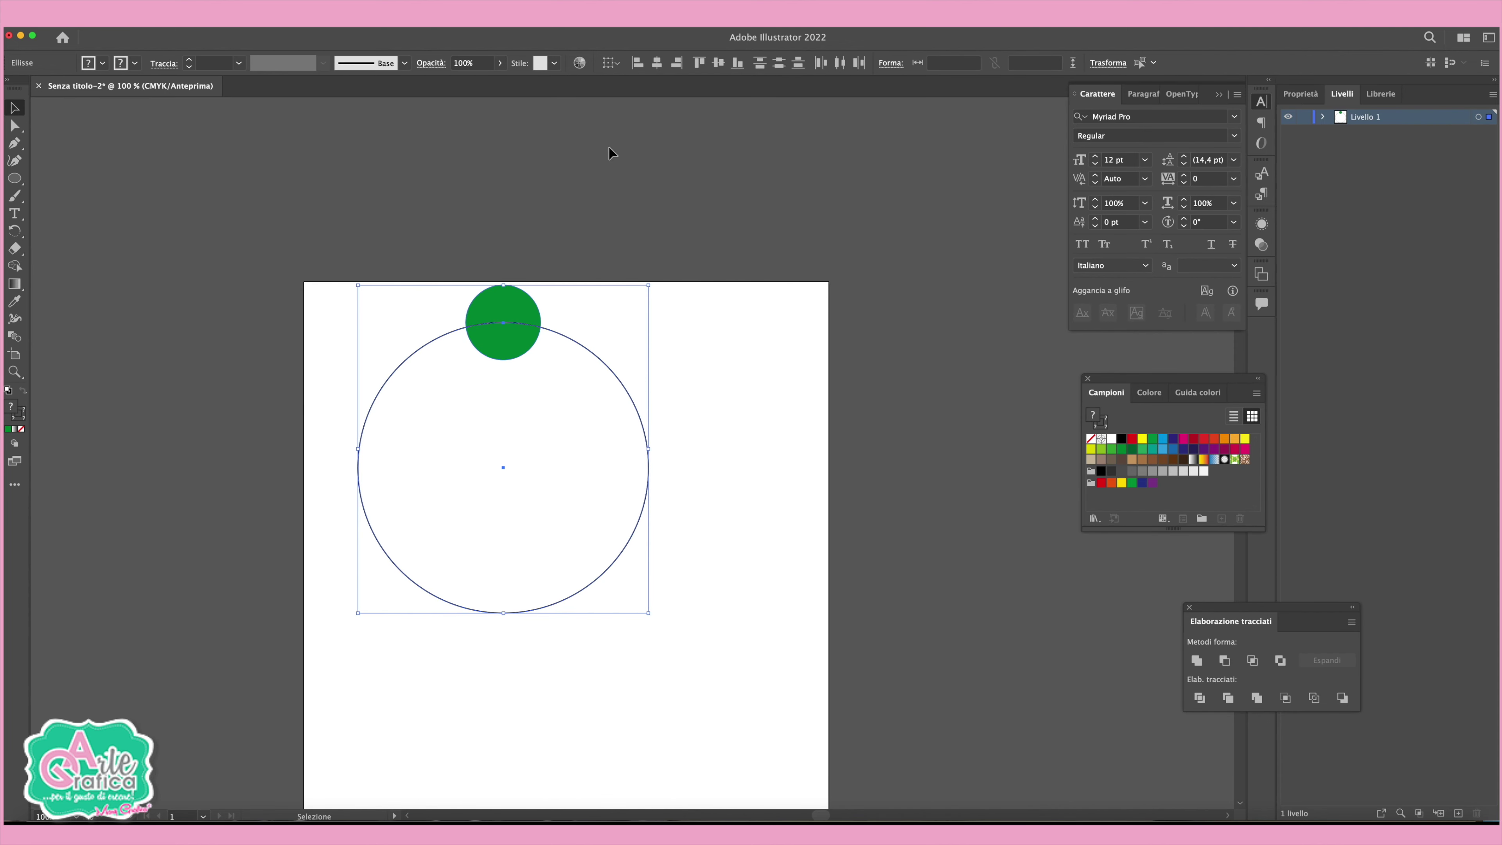
Zoom back in to 200% on the circles and deselect everything.
key(ctrl+equal)
key(ctrl+equal)
scroll(591, 243, down, 4)
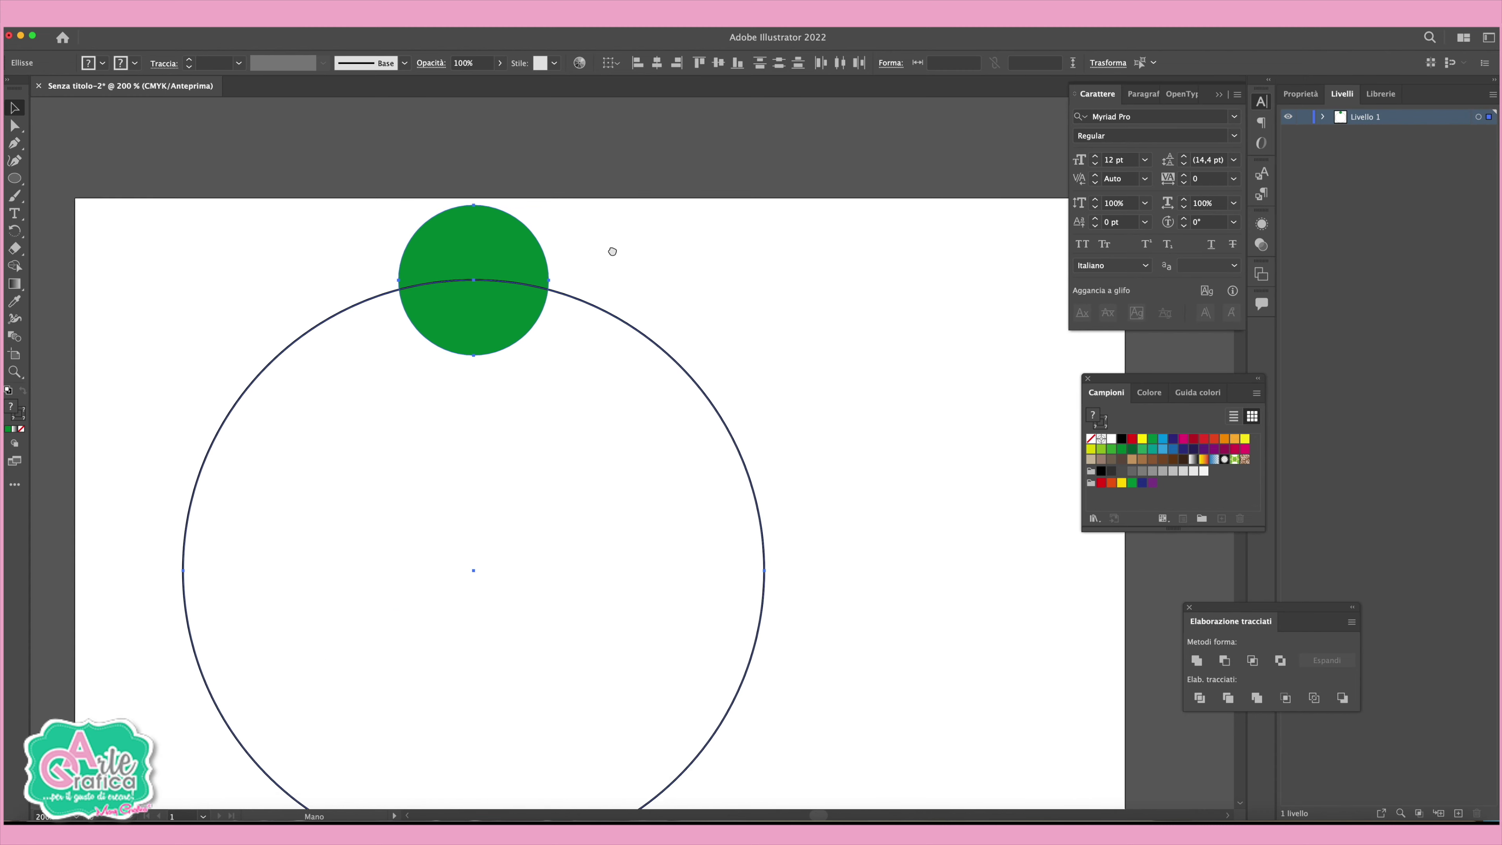
key(space)
scroll(487, 167, up, 5)
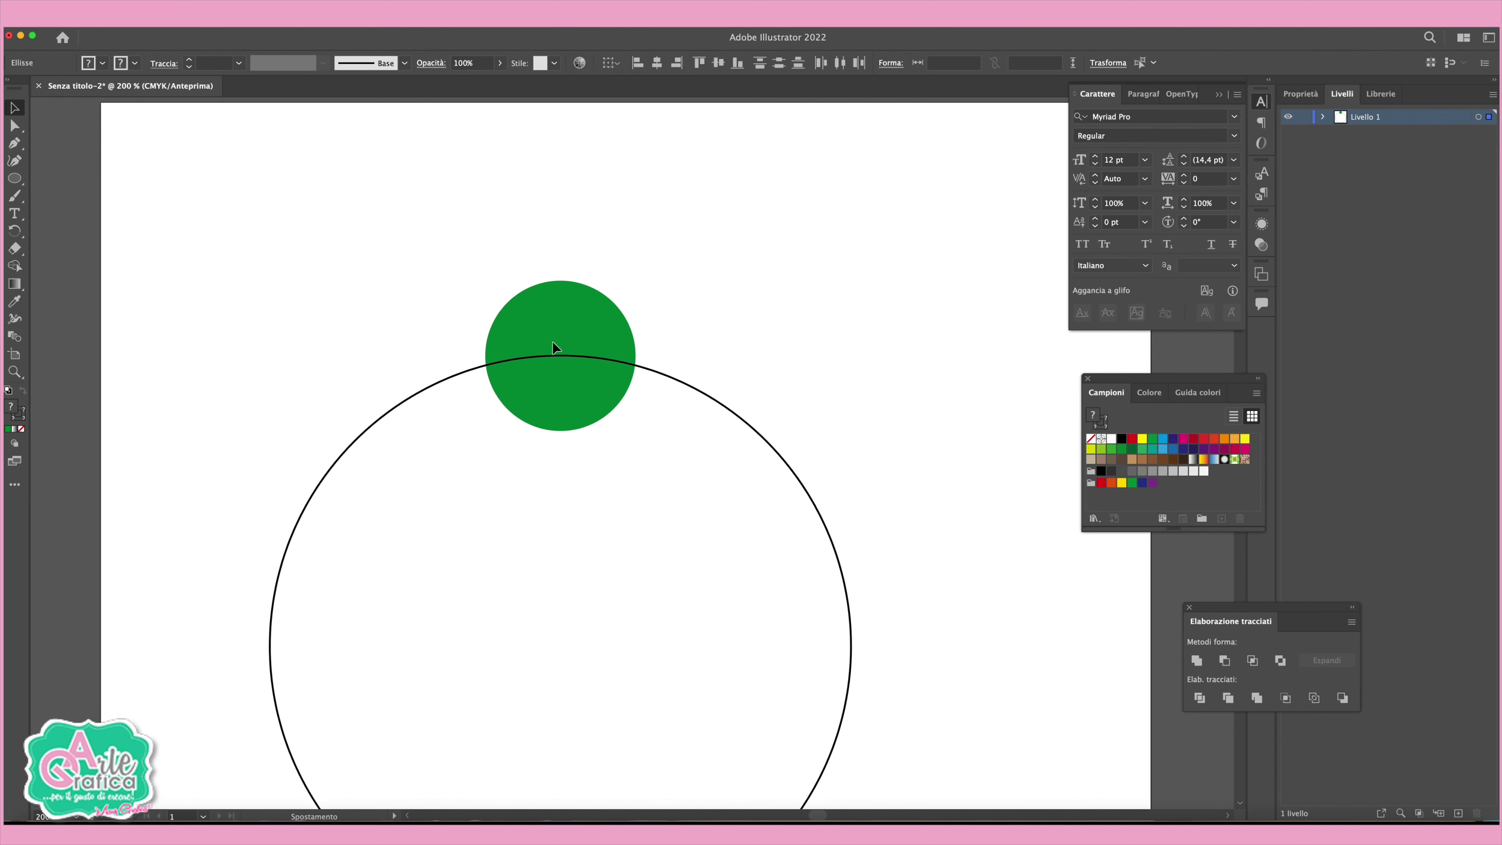
scroll(590, 301, down, 4)
scroll(517, 137, down, 6)
scroll(467, 127, up, 2)
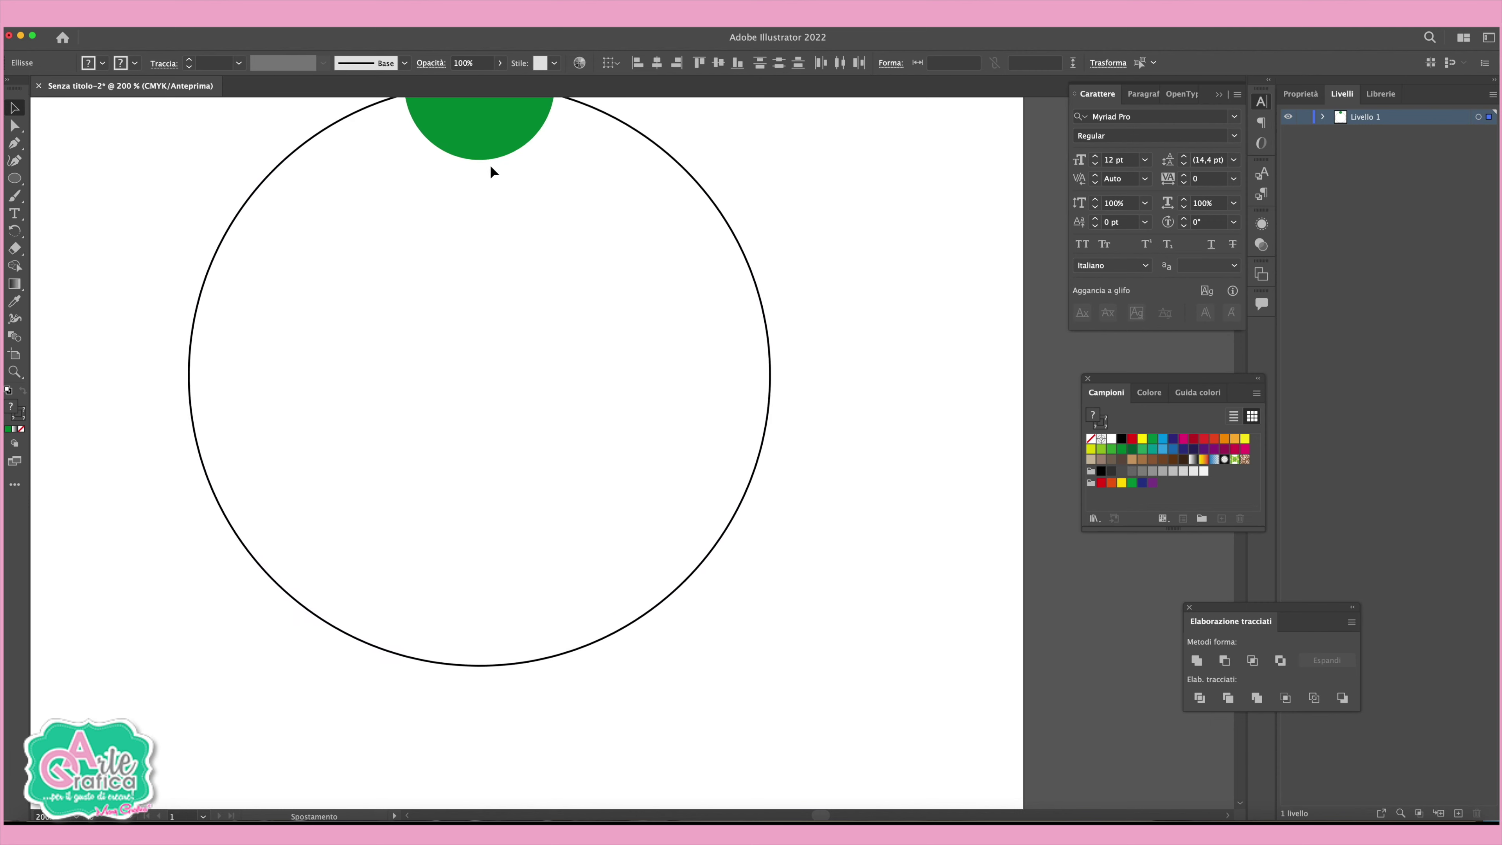
scroll(493, 168, up, 3)
click(873, 307)
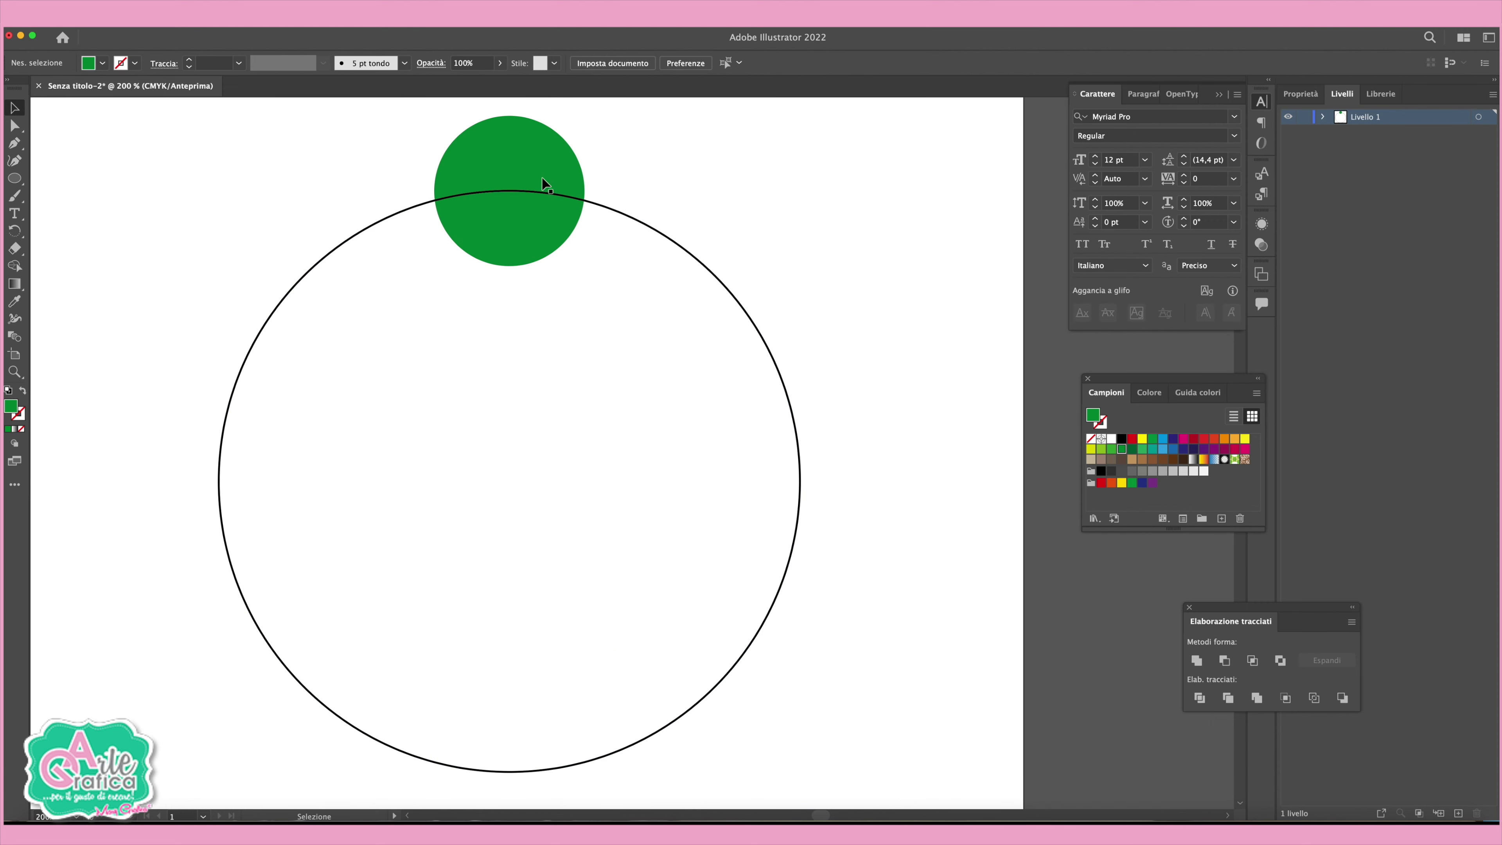
Place copies of the green circle down the upper-left part of the guide circle.
click(509, 191)
drag(509, 190, 395, 214)
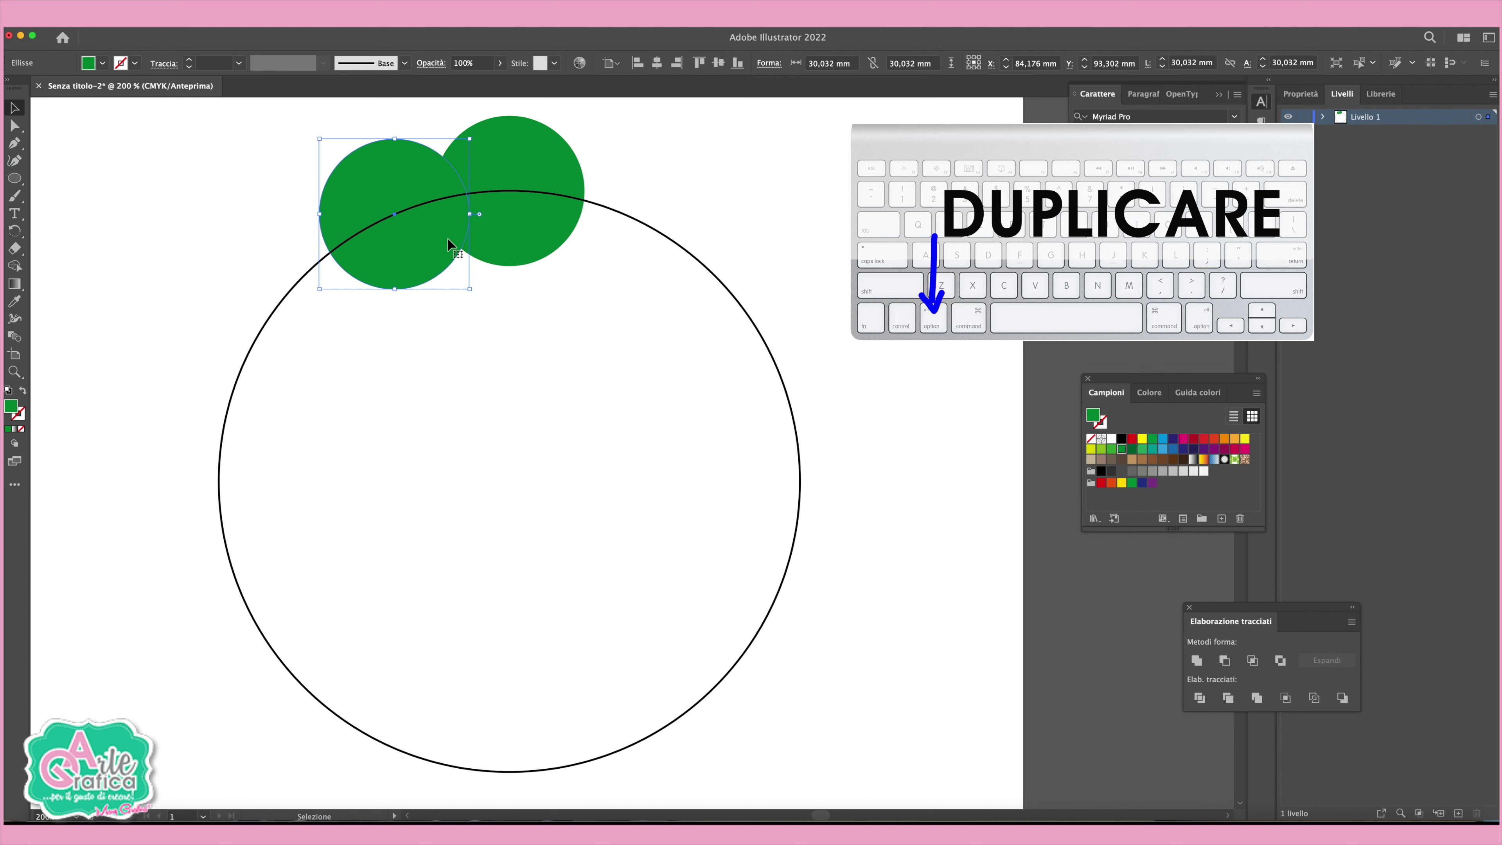
drag(394, 216, 304, 274)
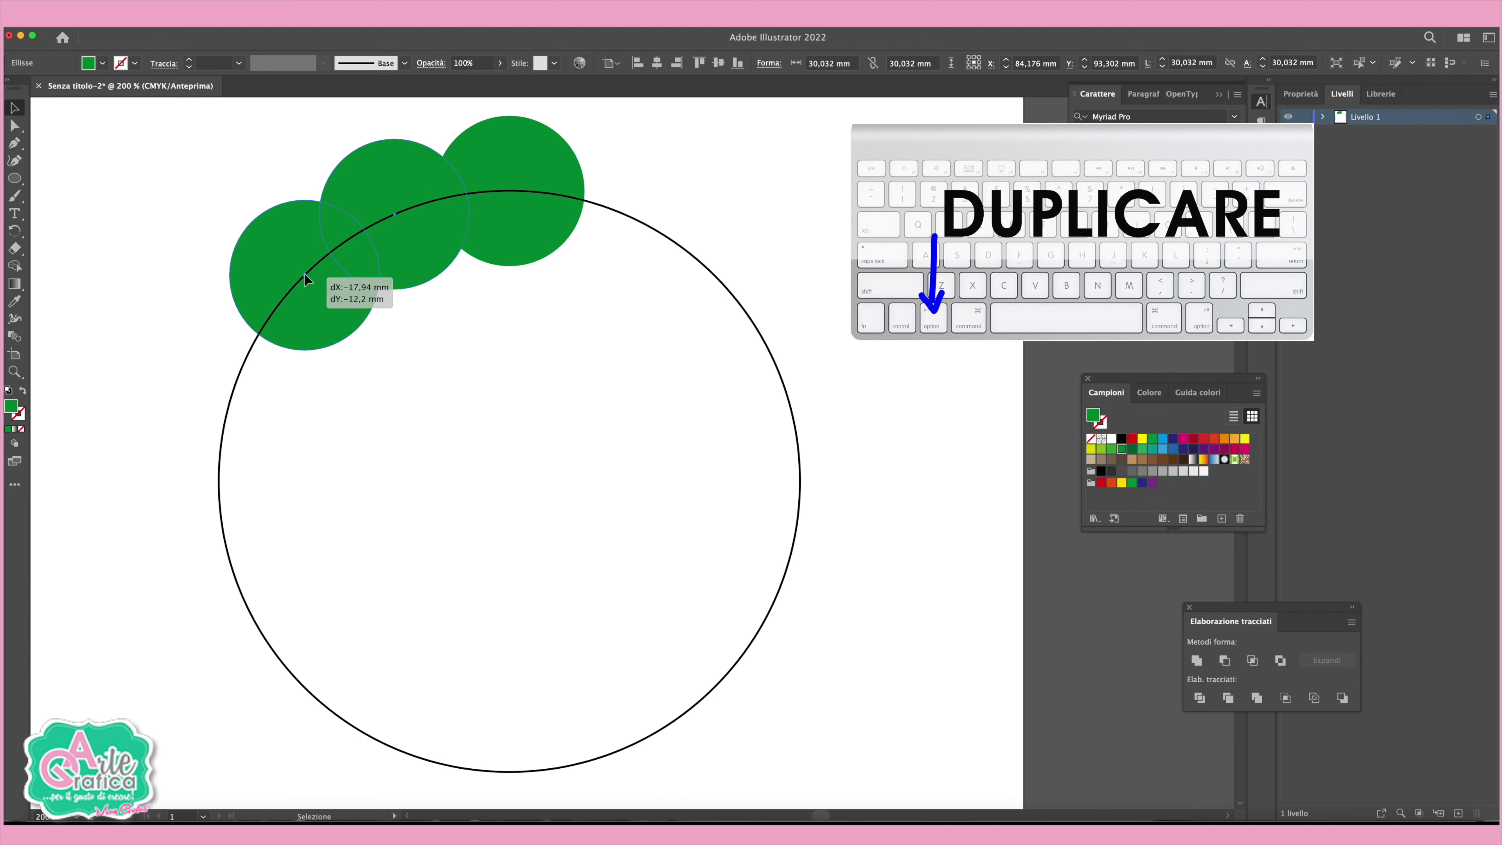
mouse_move(304, 272)
mouse_down()
mouse_move(239, 374)
mouse_move(217, 479)
mouse_up()
Copy green circles onto the guide circle's bottom edge and the lower-left gap.
drag(295, 405, 288, 297)
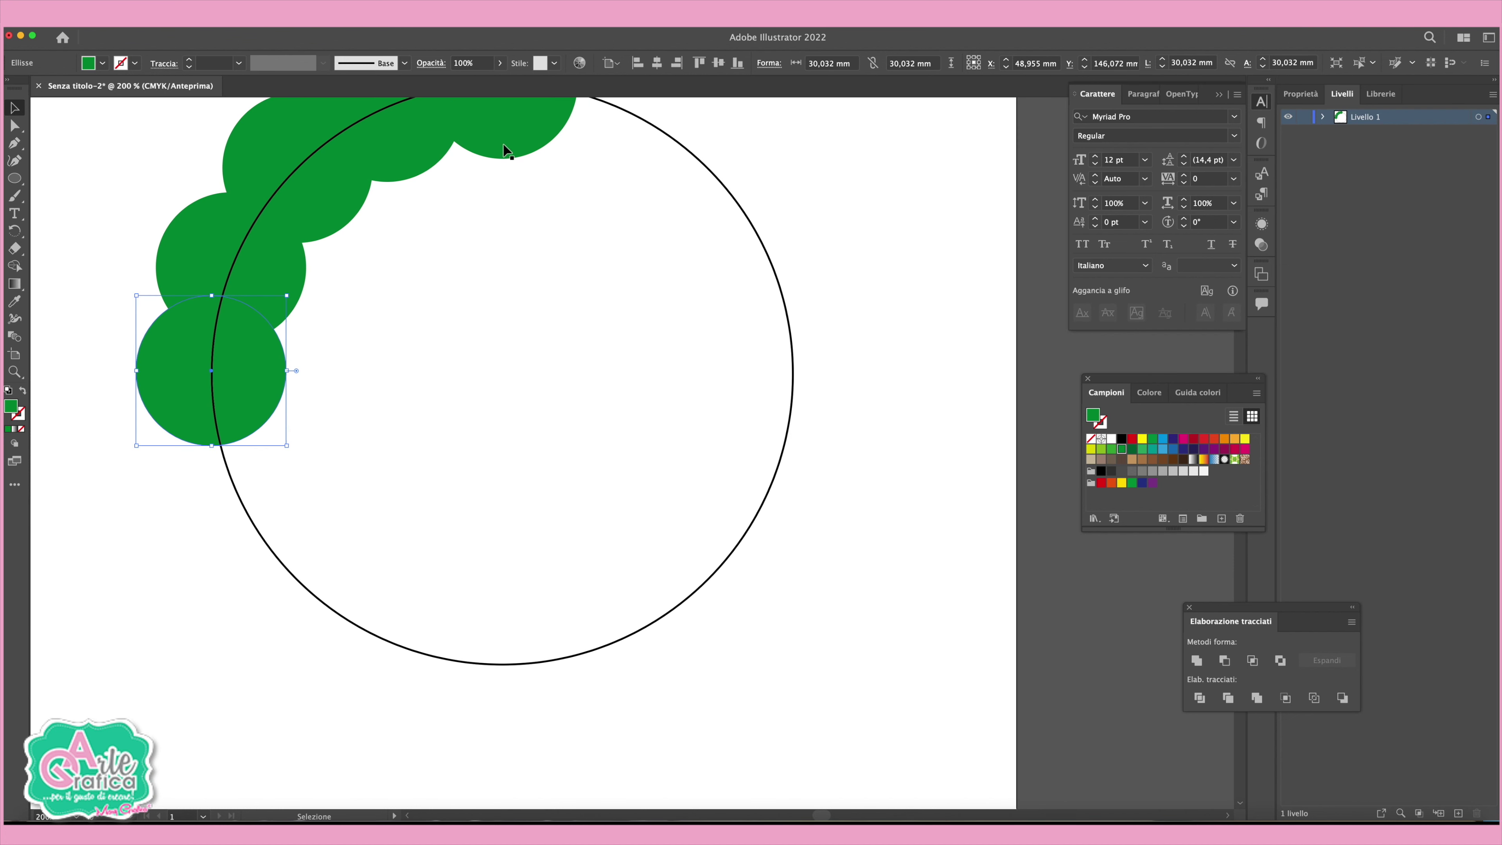
drag(515, 131, 504, 660)
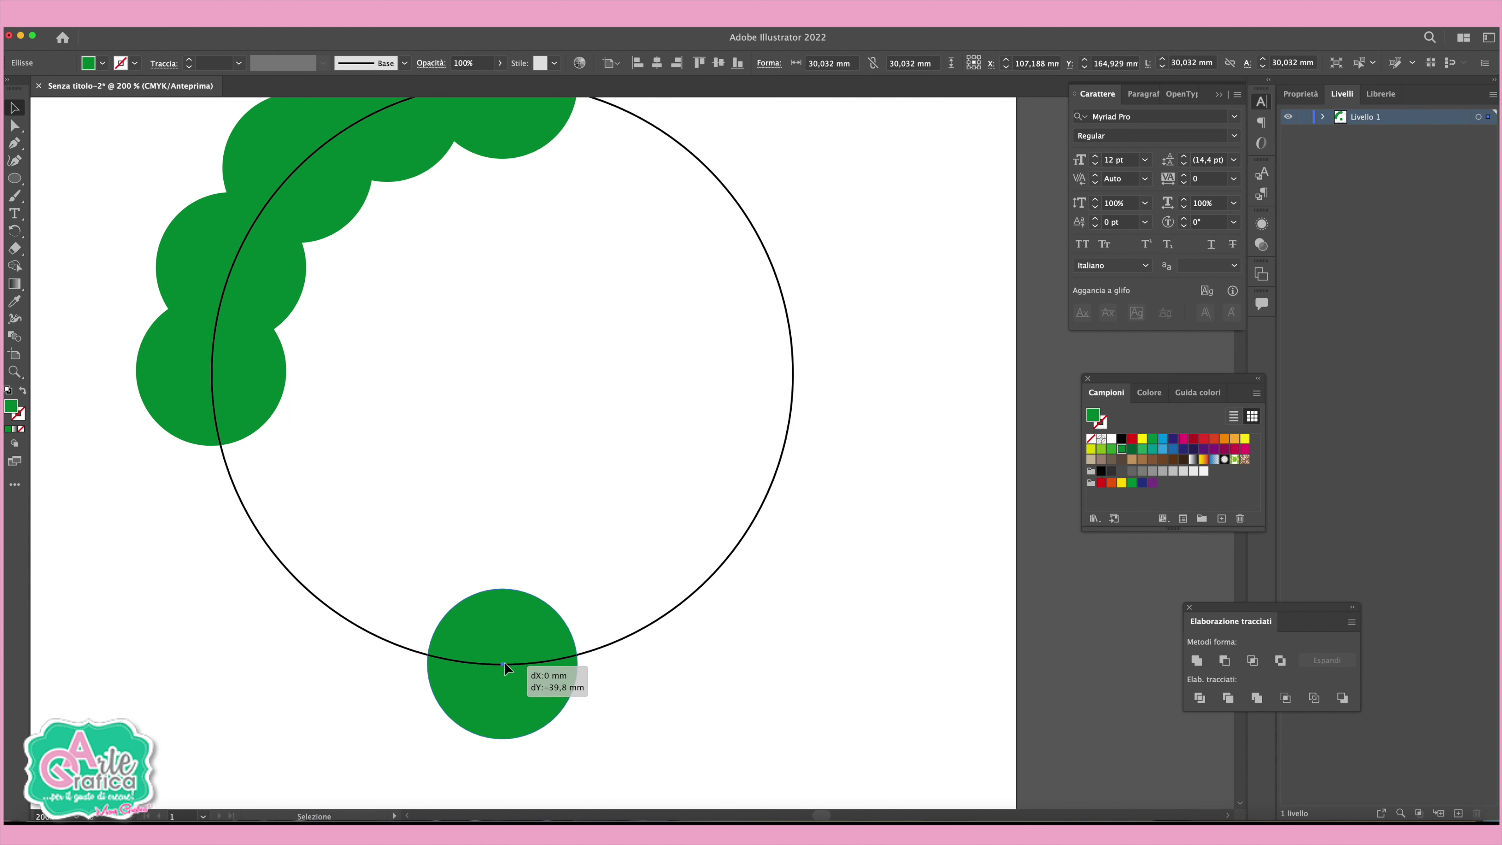
drag(504, 660, 504, 663)
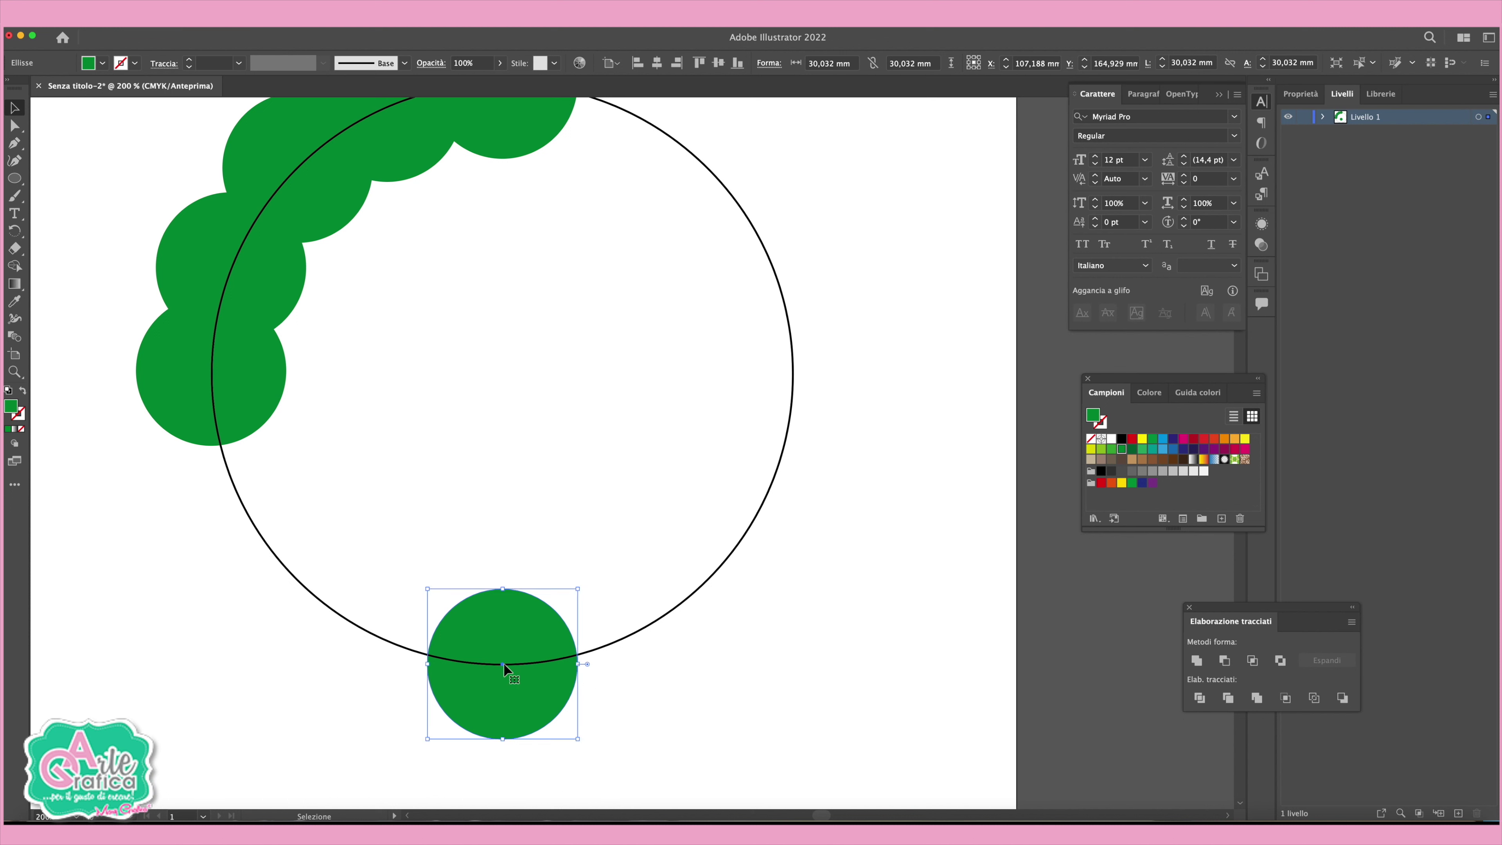
click(218, 365)
mouse_move(218, 365)
mouse_down()
mouse_move(227, 472)
mouse_move(281, 594)
mouse_move(285, 568)
mouse_move(386, 642)
mouse_up()
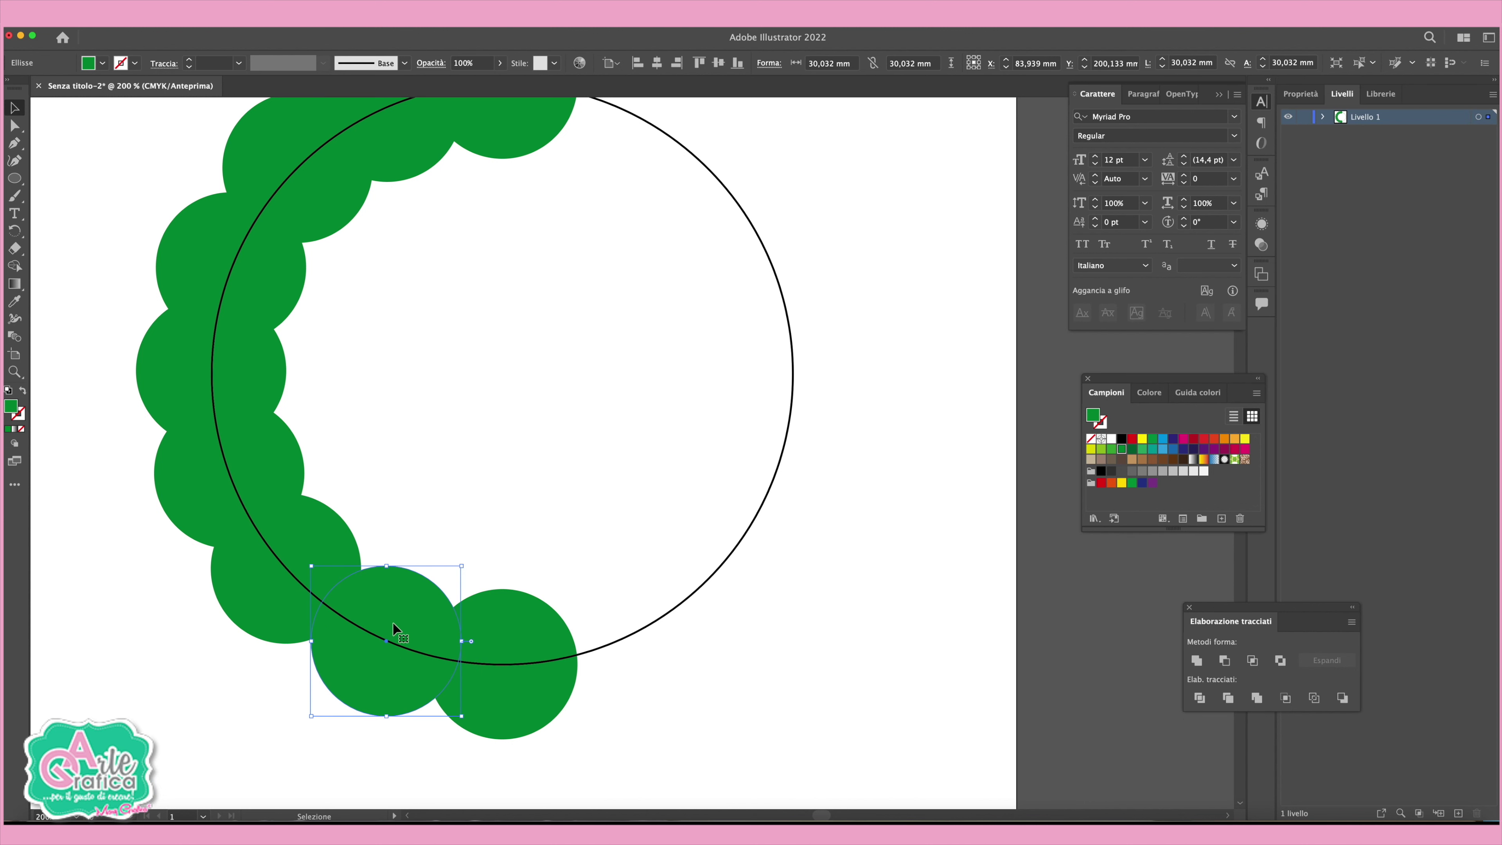
Zoom out to 150% and marquee-select all the green circles and the guide ring.
key(super+minus)
scroll(392, 622, up, 3)
scroll(637, 695, right, 3)
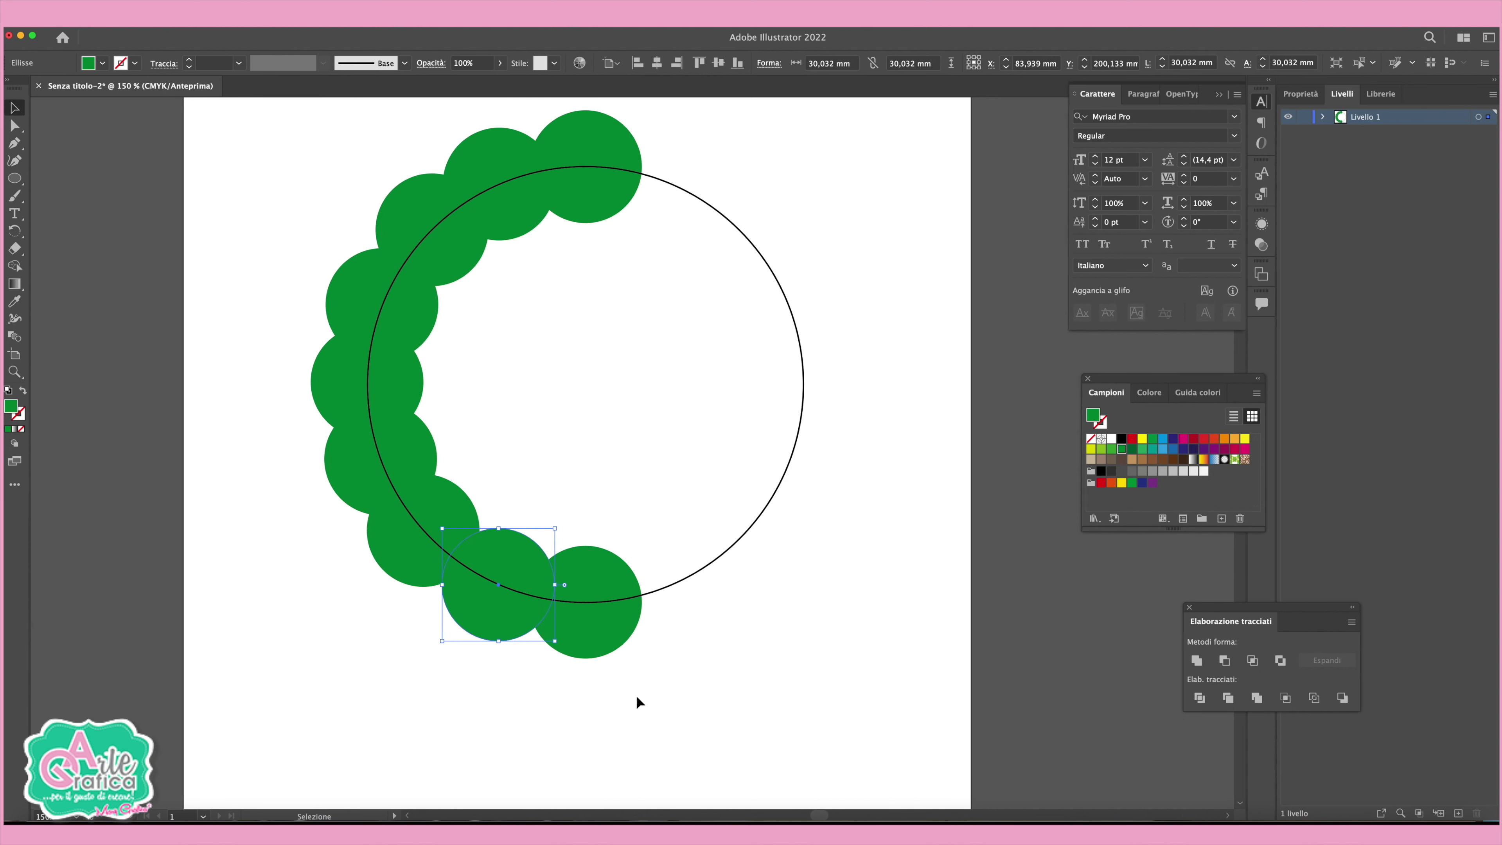
drag(615, 707, 405, 109)
Remove the guide ring from the selection, leaving only the green arc, with the Rotate tool active.
key(shift)
shift+click(720, 202)
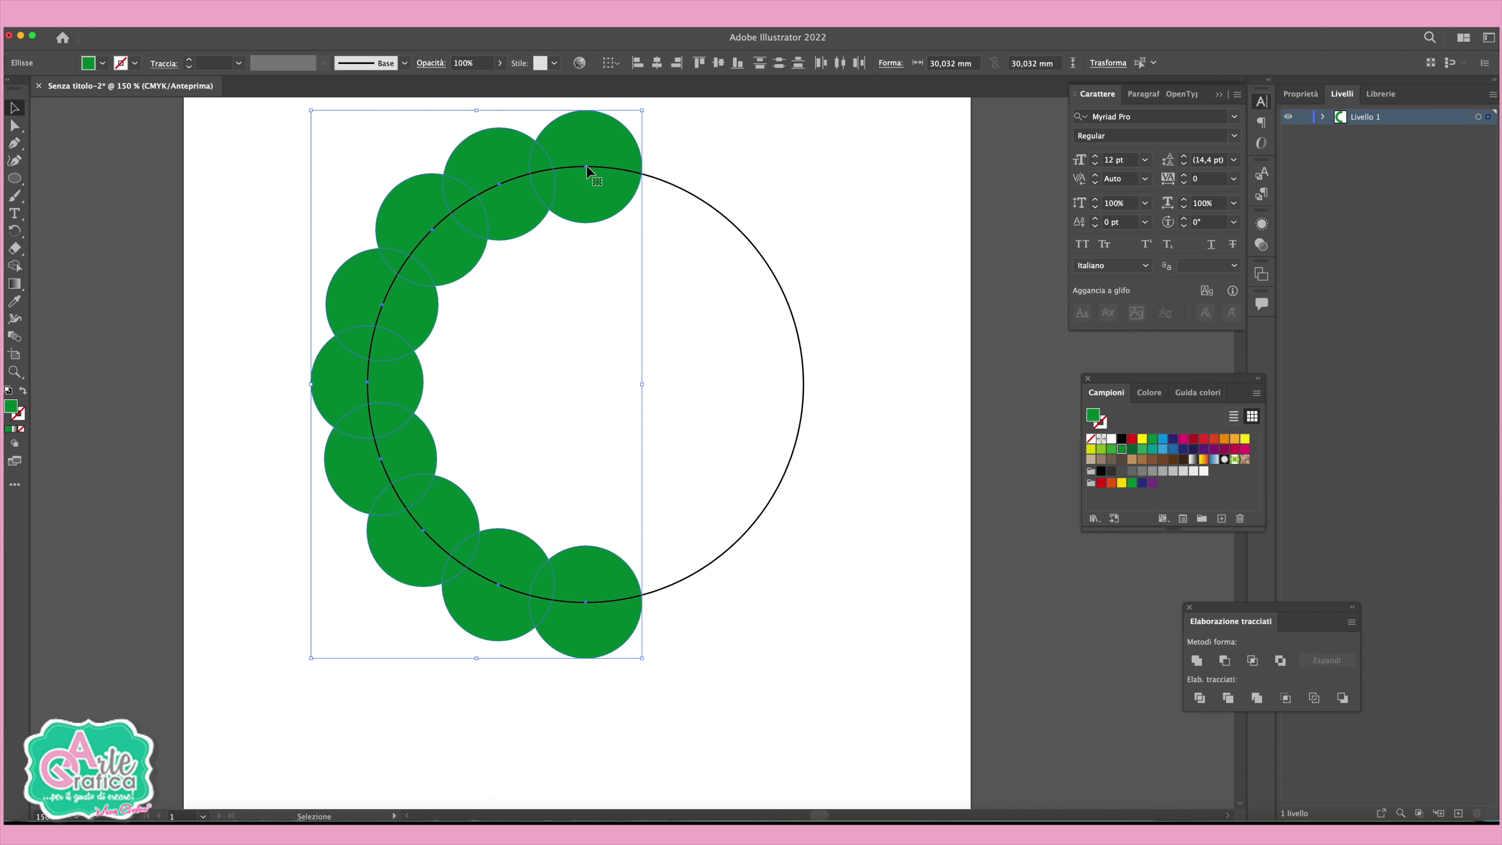
click(18, 234)
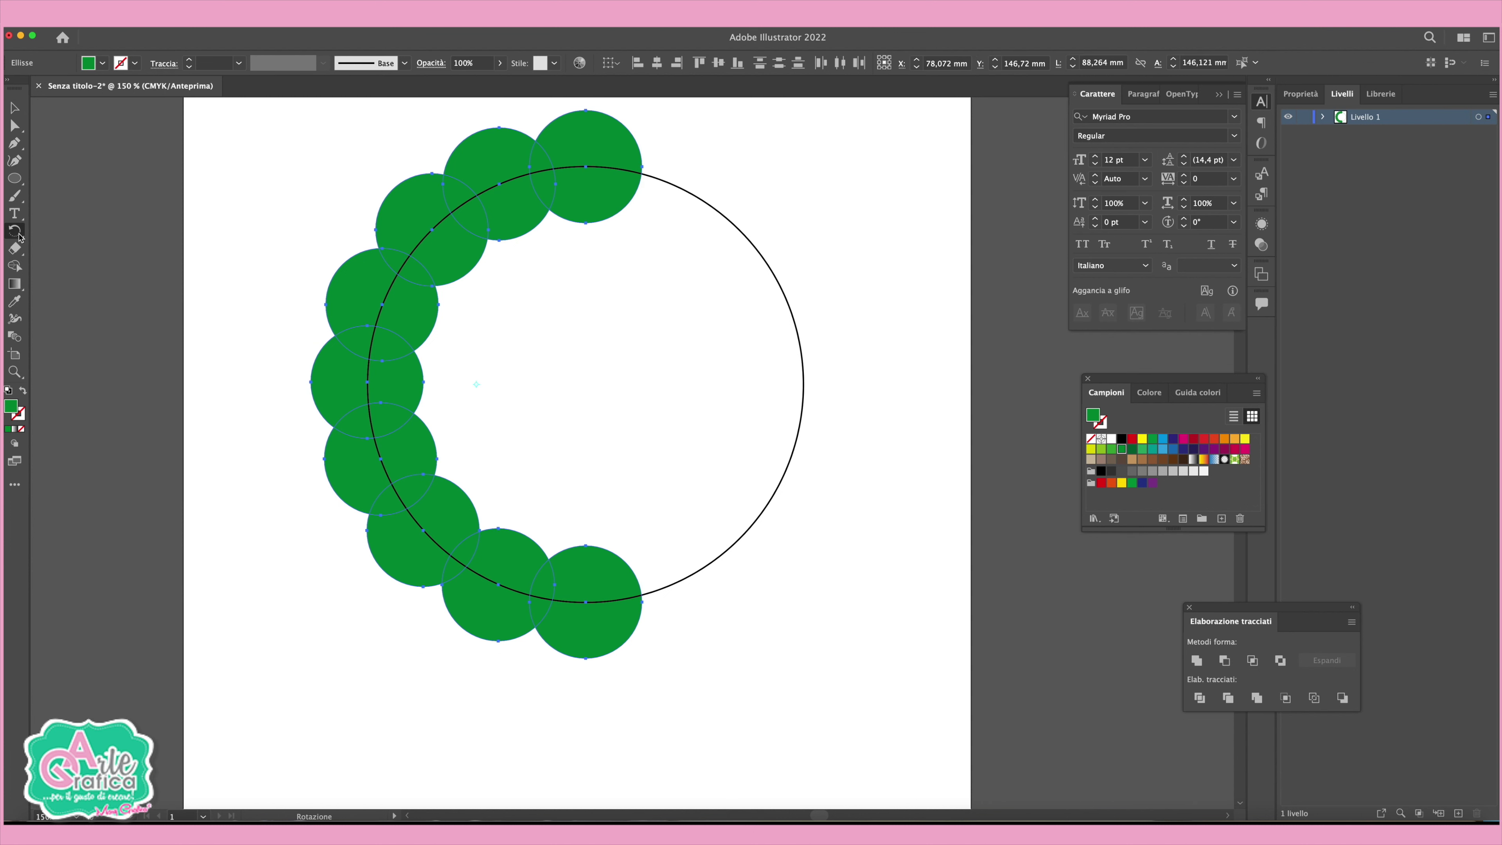
double_click(18, 235)
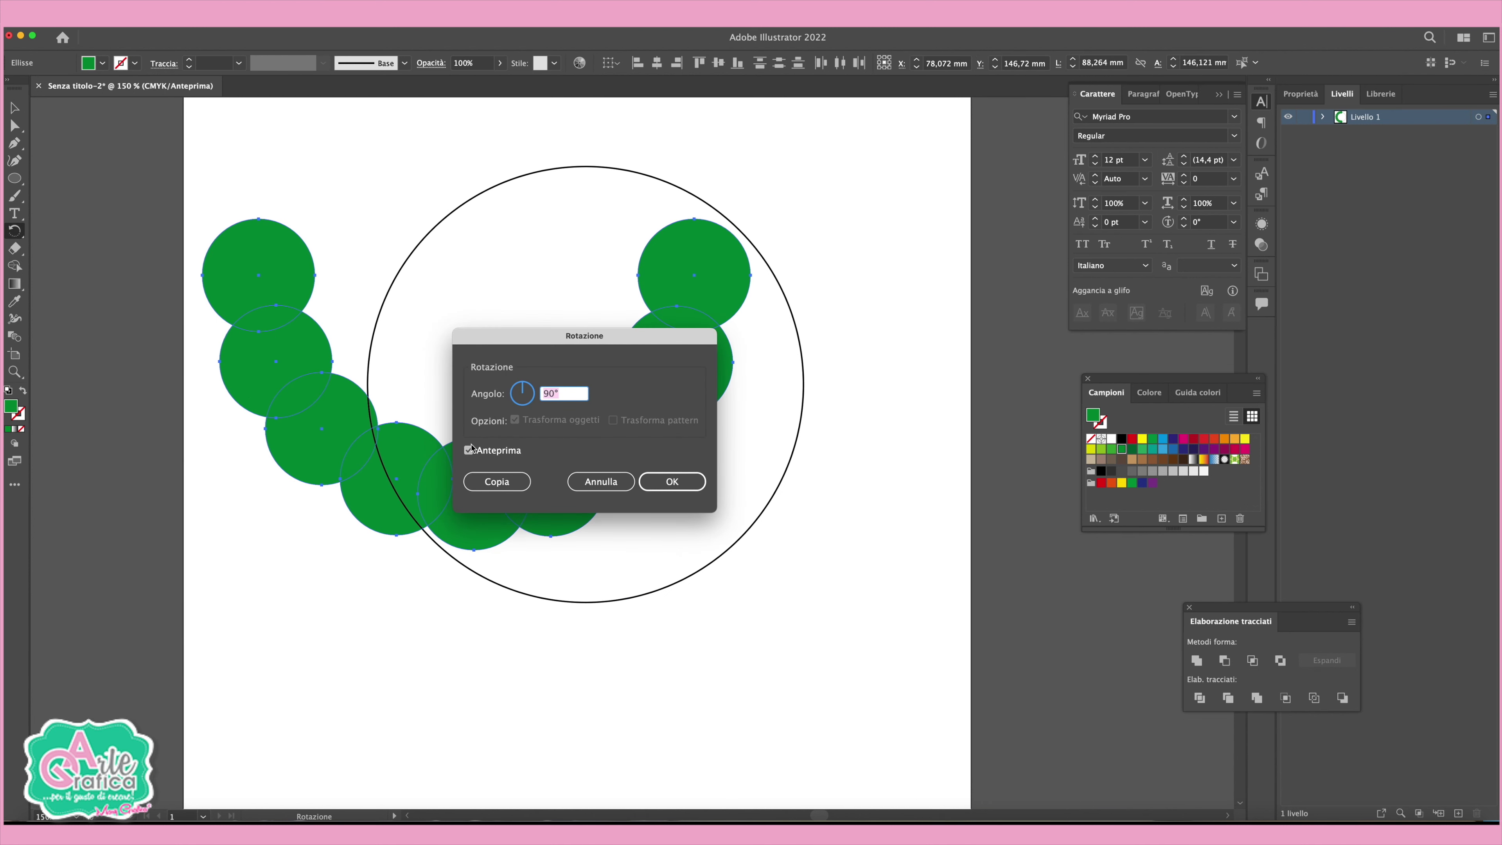
click(672, 481)
click(16, 235)
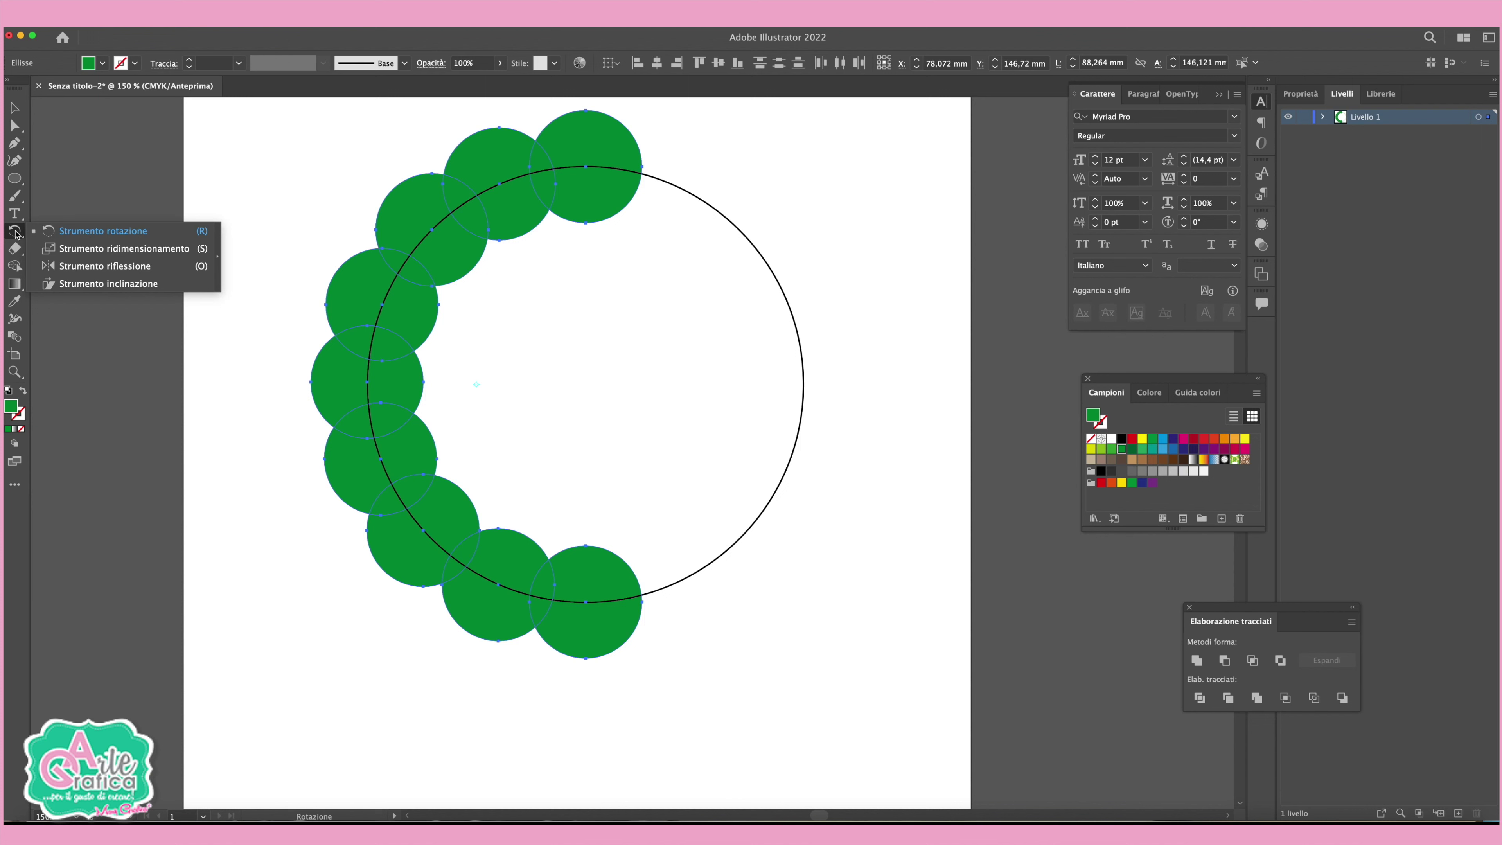
click(99, 236)
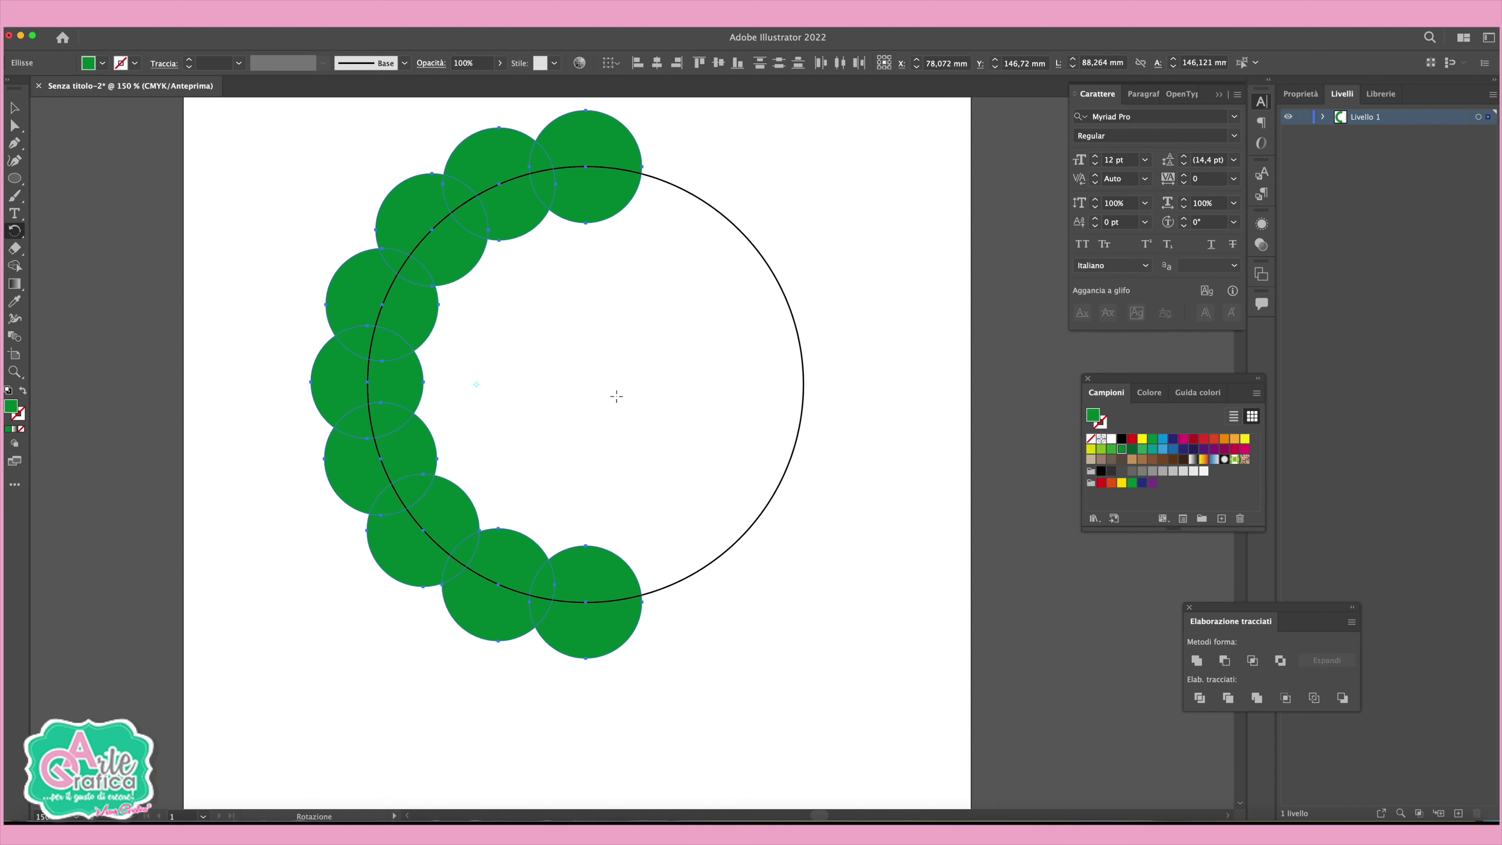
Rotate a copy of the arc by 180° and move it right to close the ring.
key(Return)
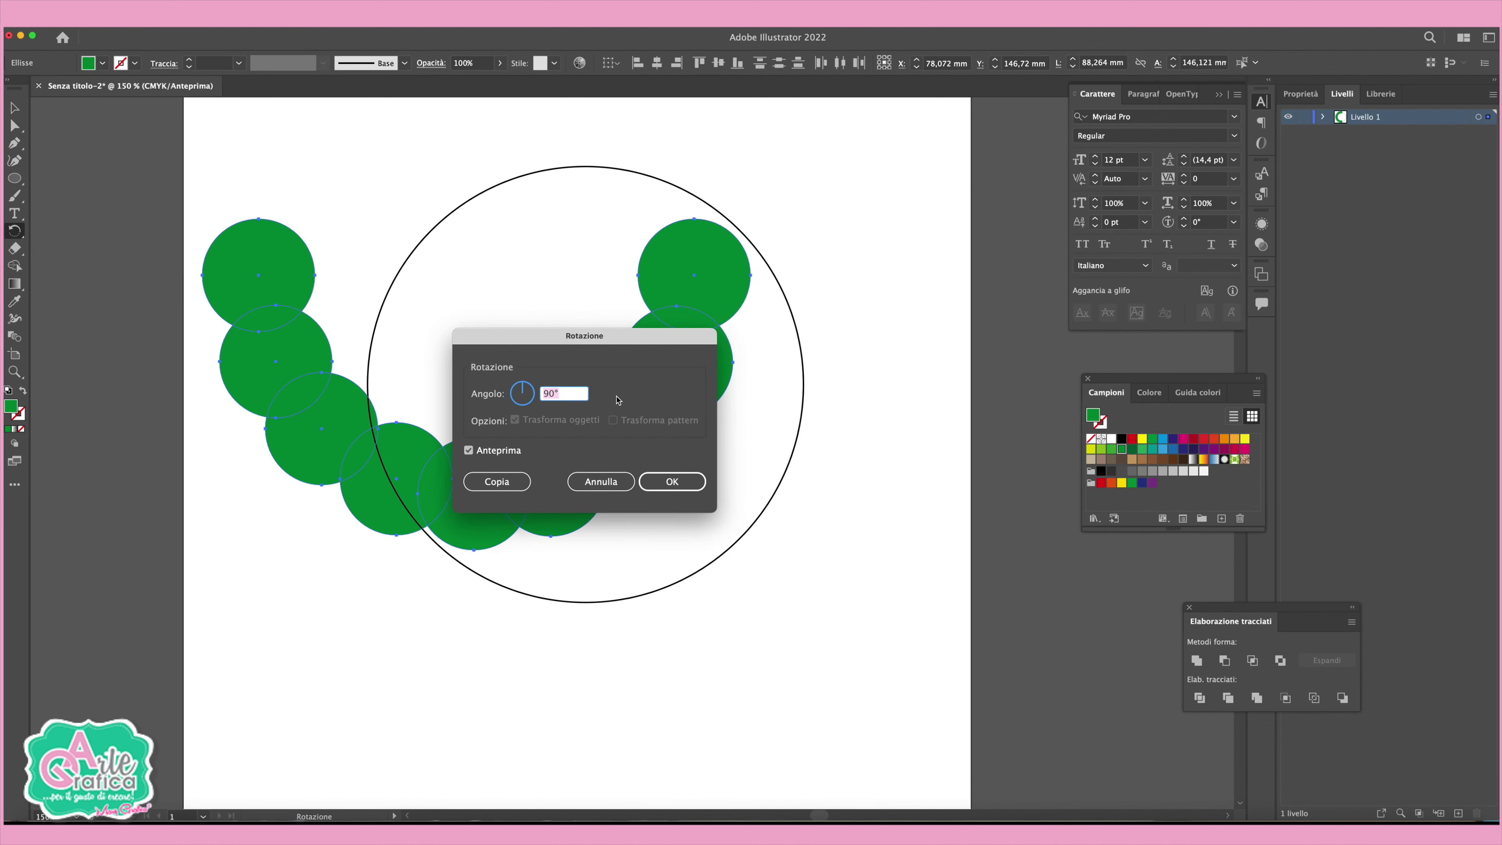
text(180)
key(Tab)
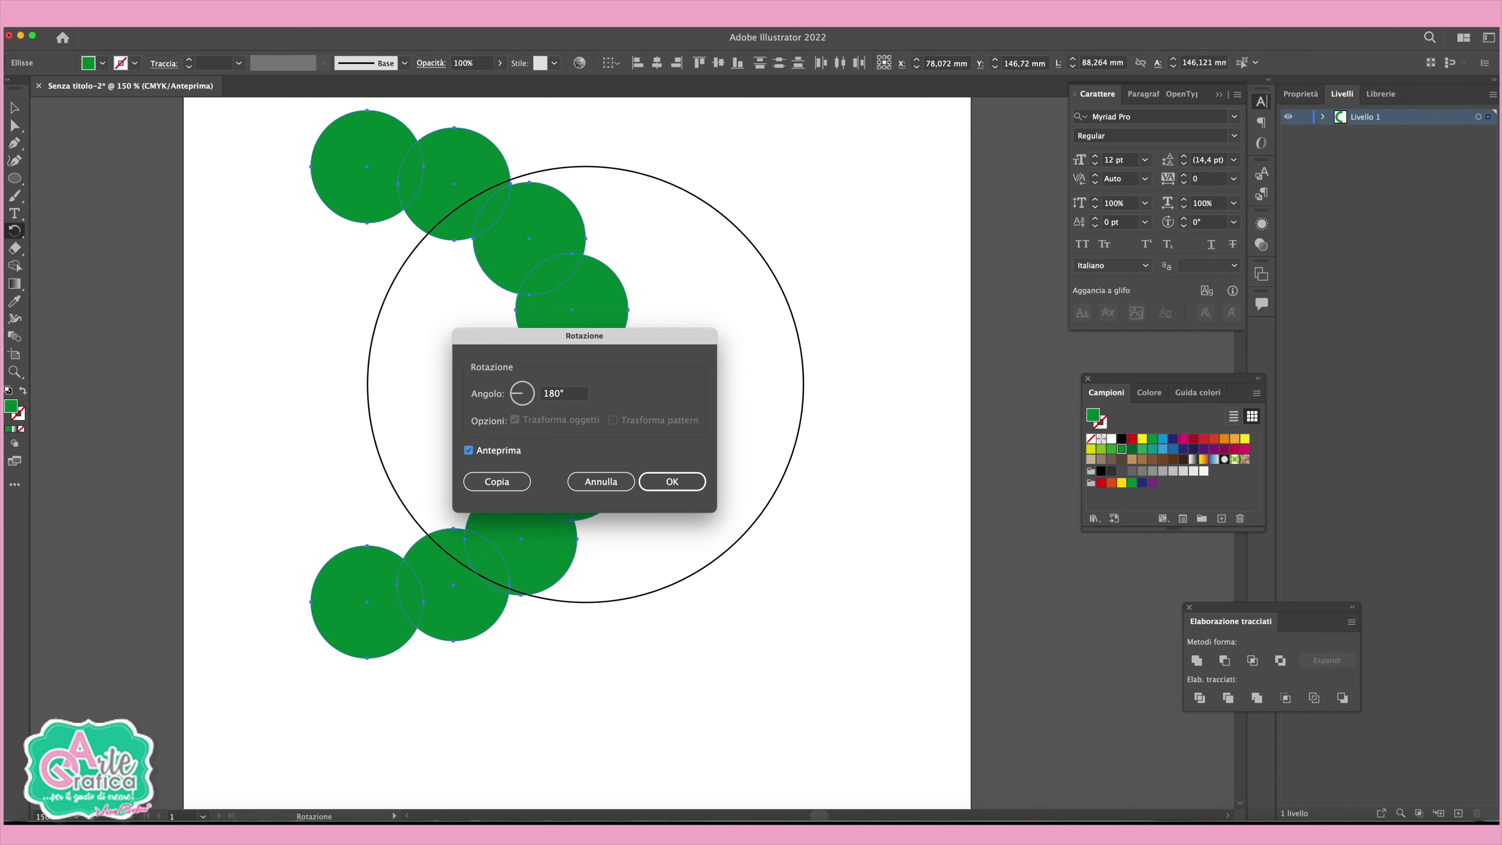
click(518, 483)
key(v)
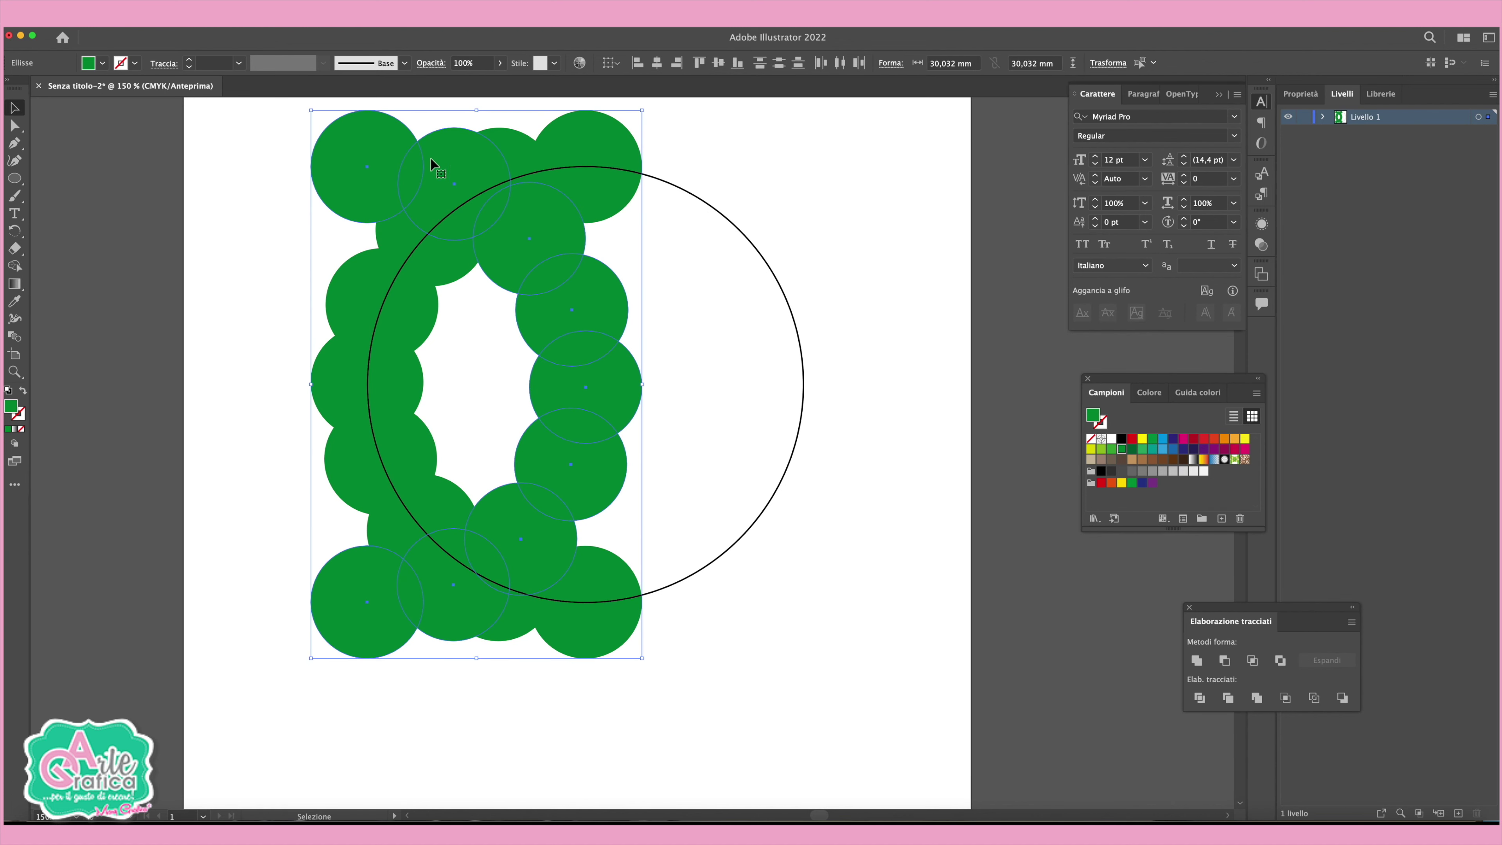
drag(367, 165, 582, 173)
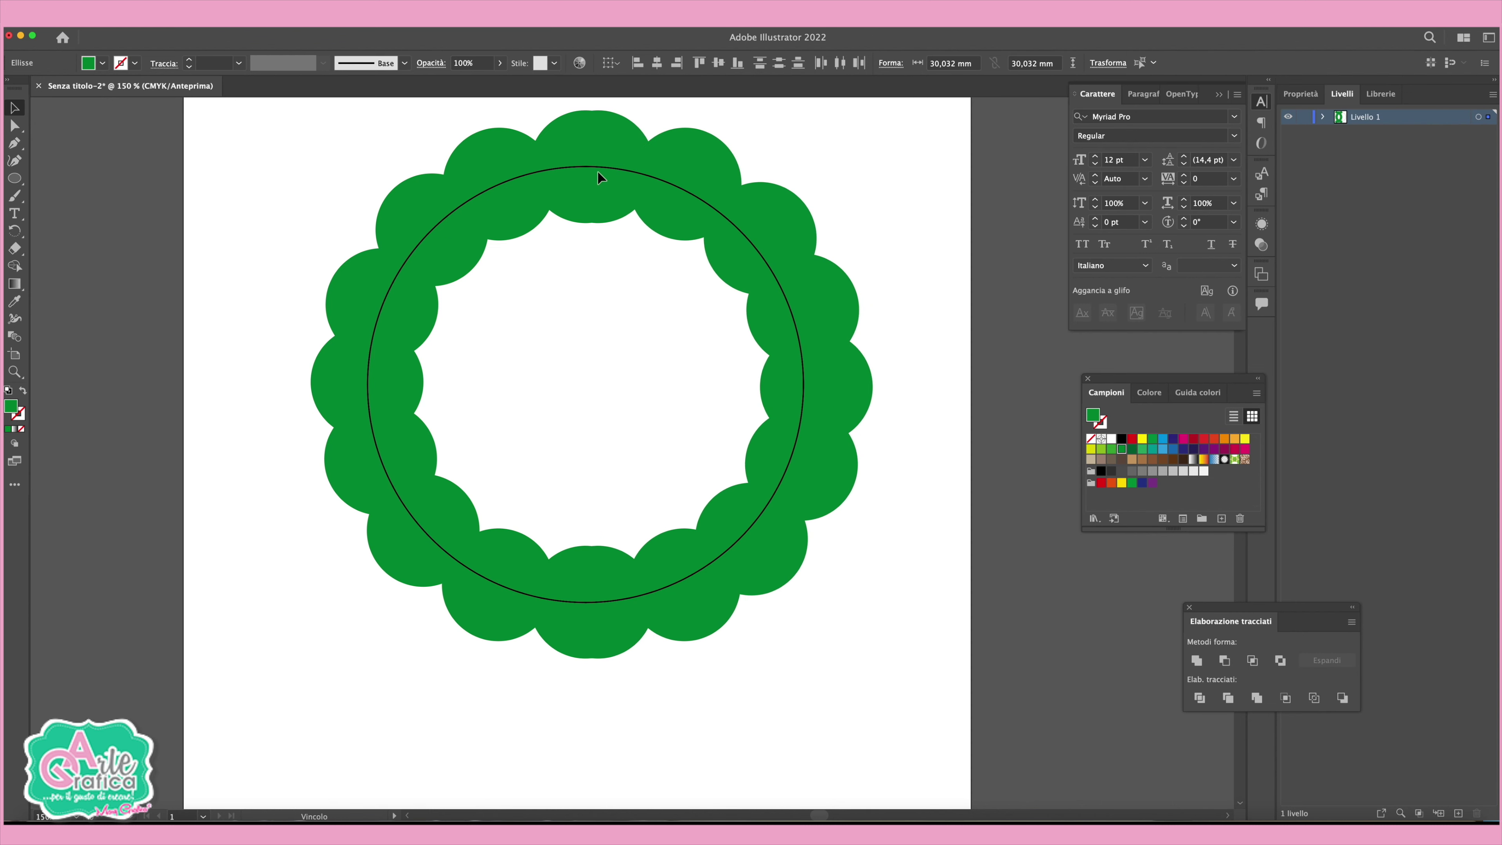
Fine-tune the copied arc's position in the ring, then deselect everything.
drag(582, 173, 586, 171)
click(908, 186)
click(590, 144)
click(602, 534)
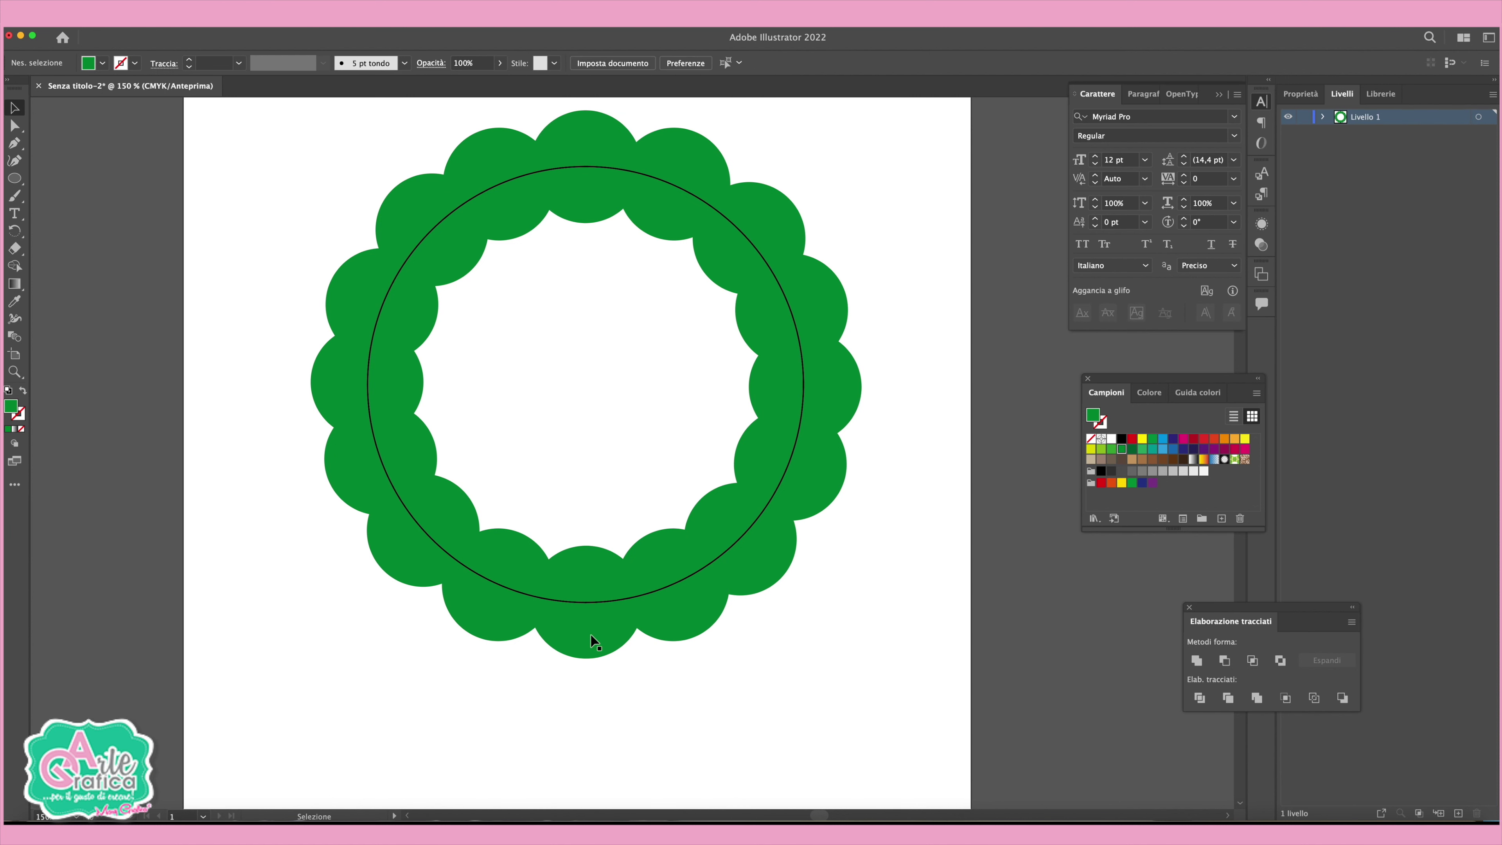
Lock the black guide circle with Object > Lock > Selection and select all green circles.
click(667, 586)
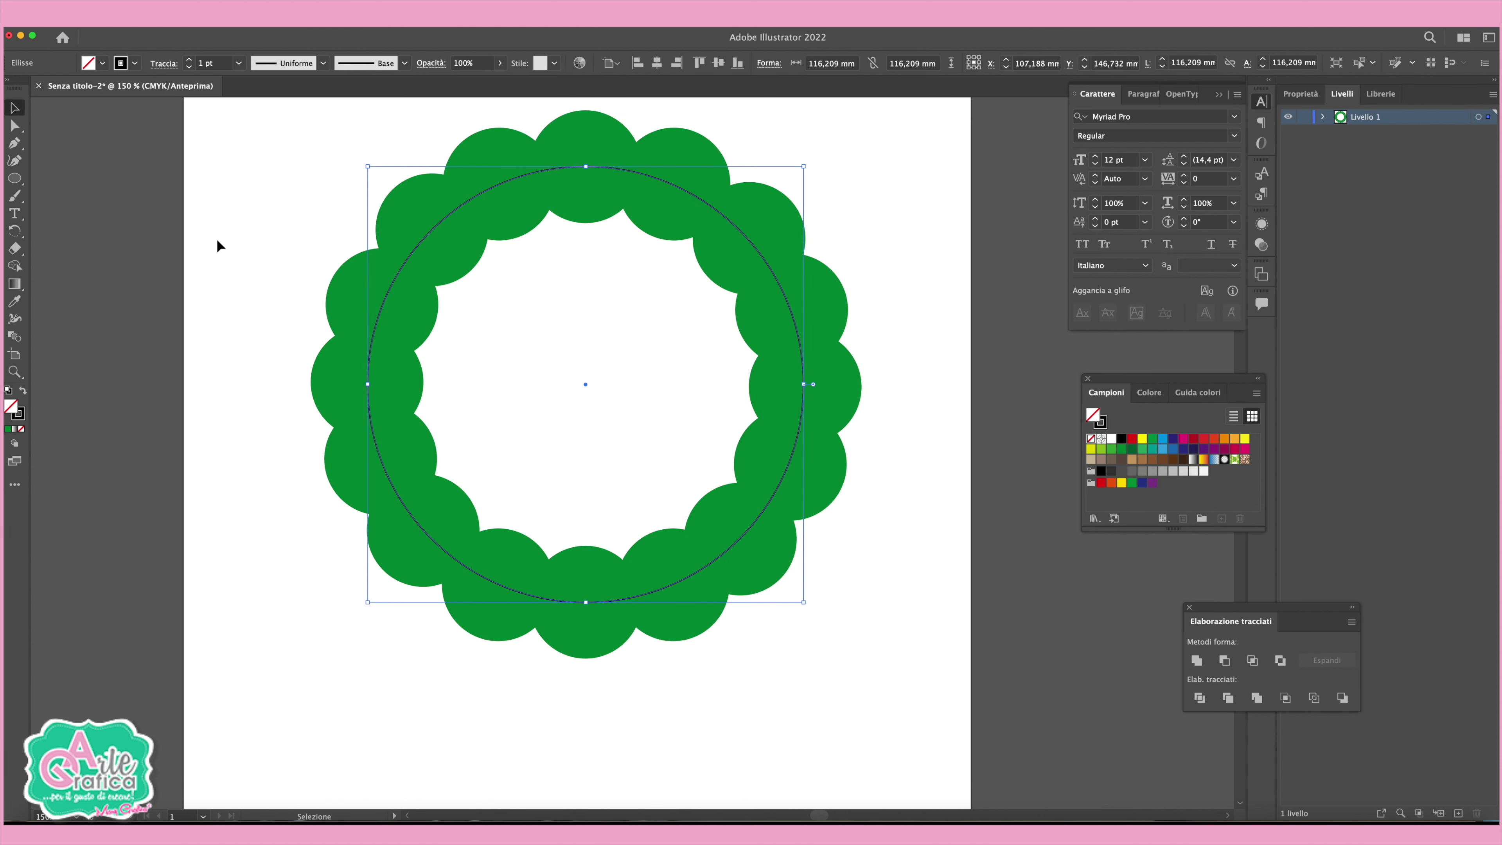
click(190, 24)
mouse_move(188, 130)
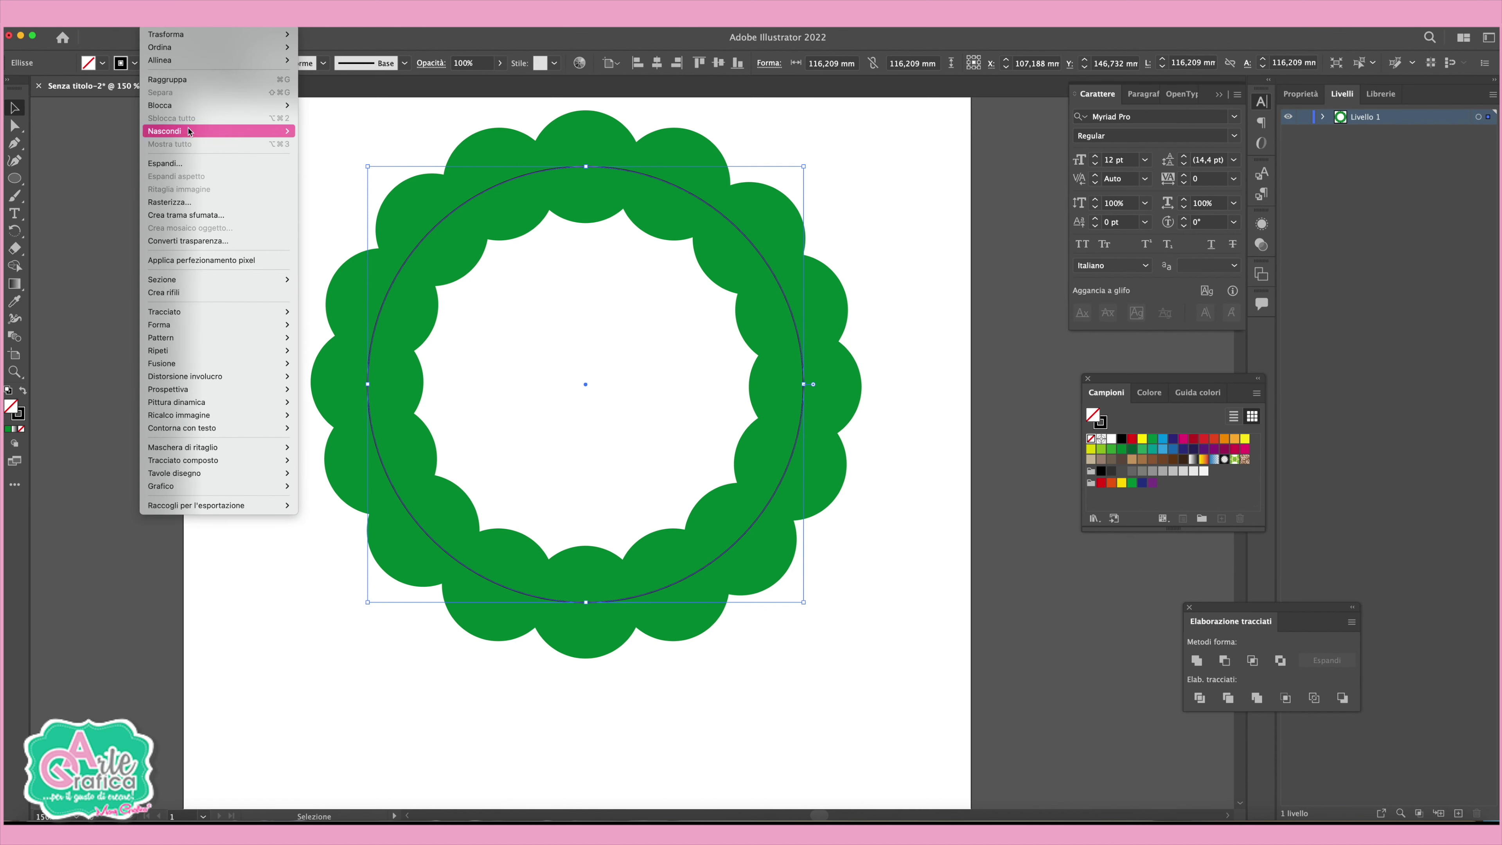
click(331, 105)
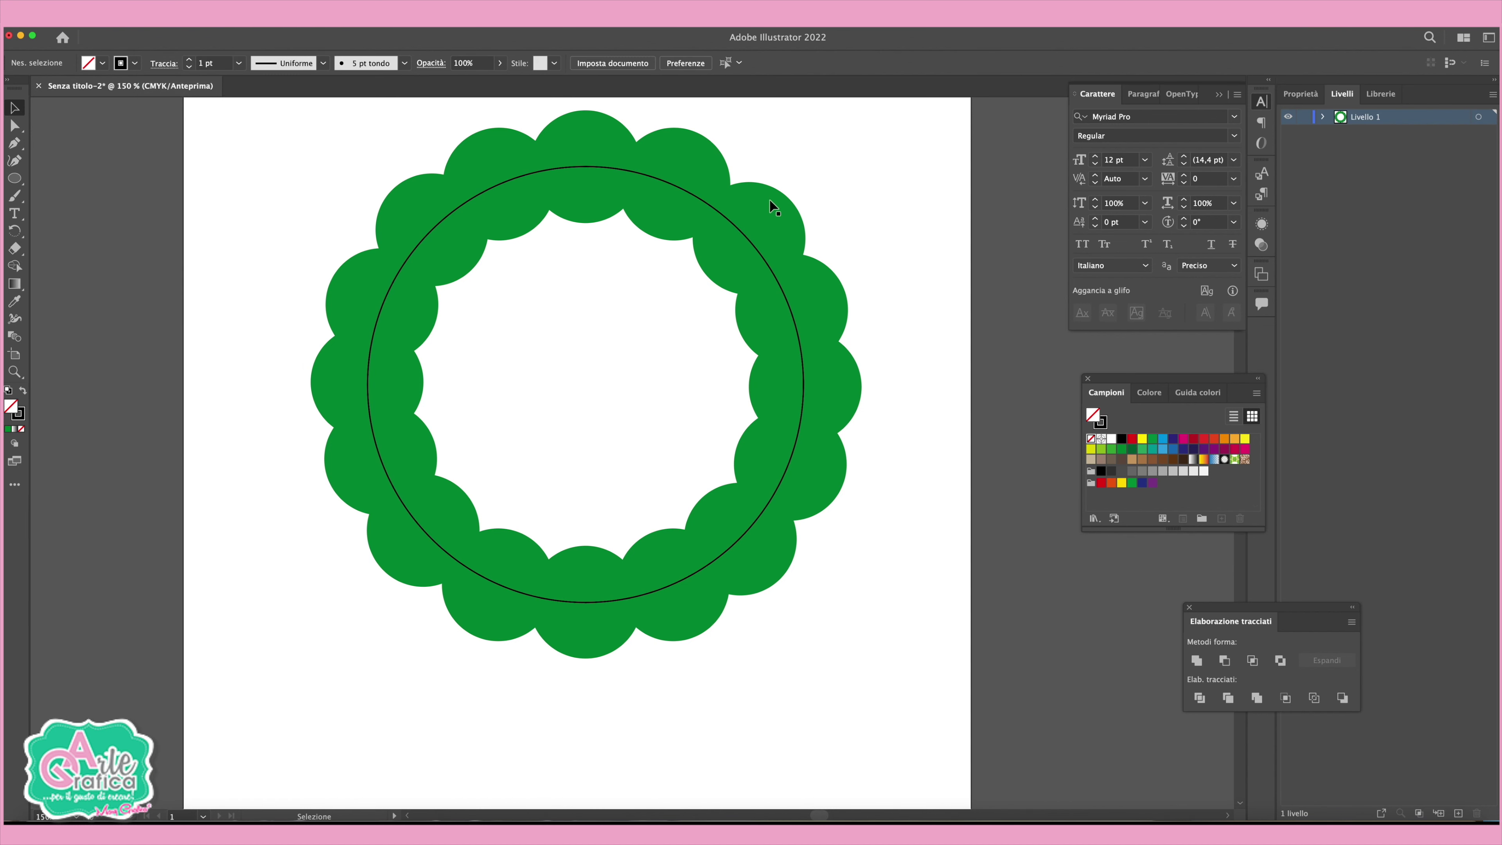
drag(261, 125, 911, 680)
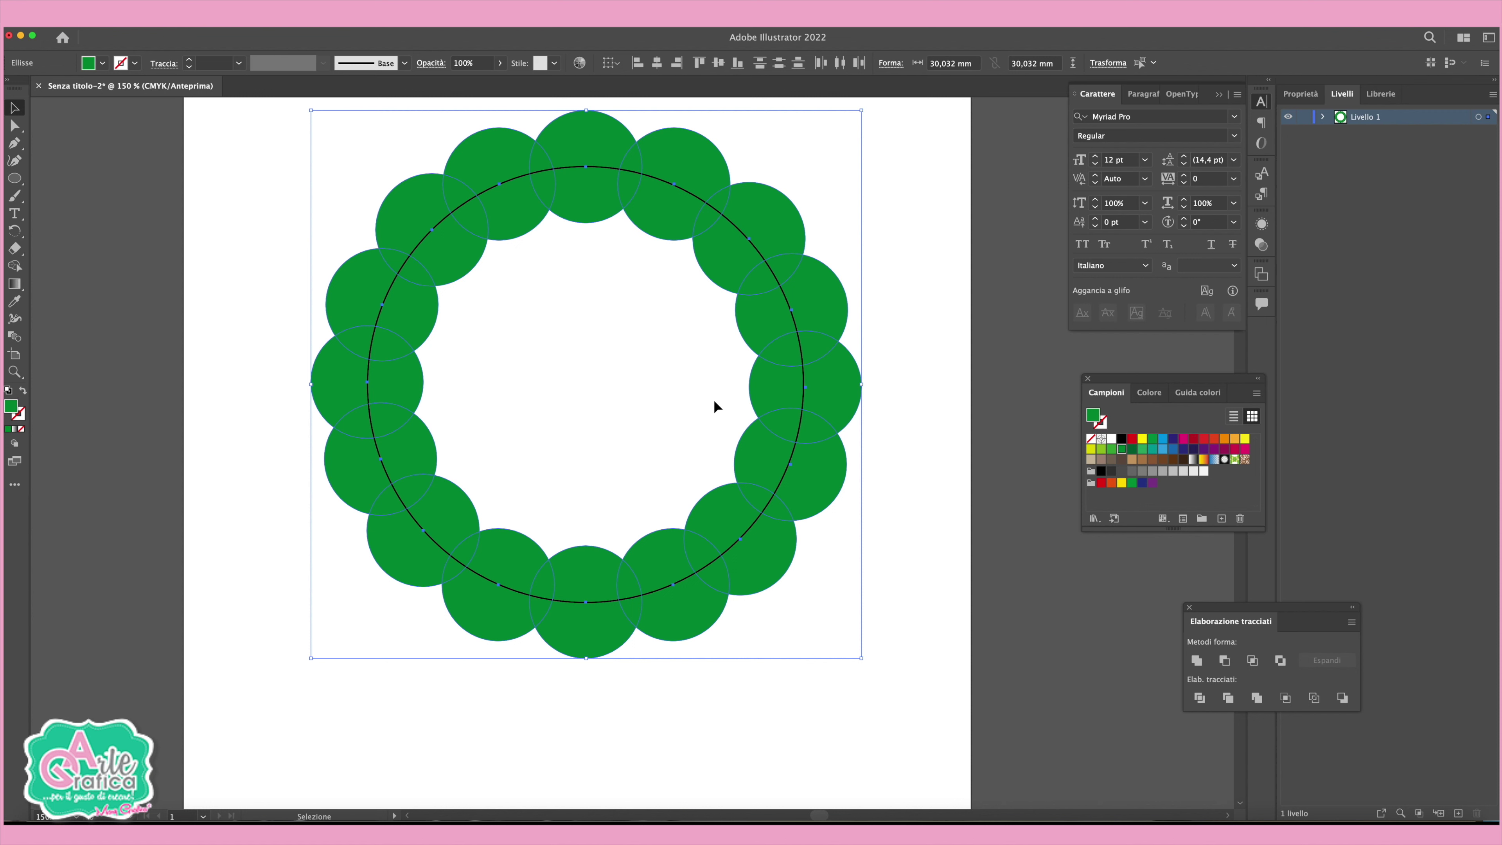
click(355, 17)
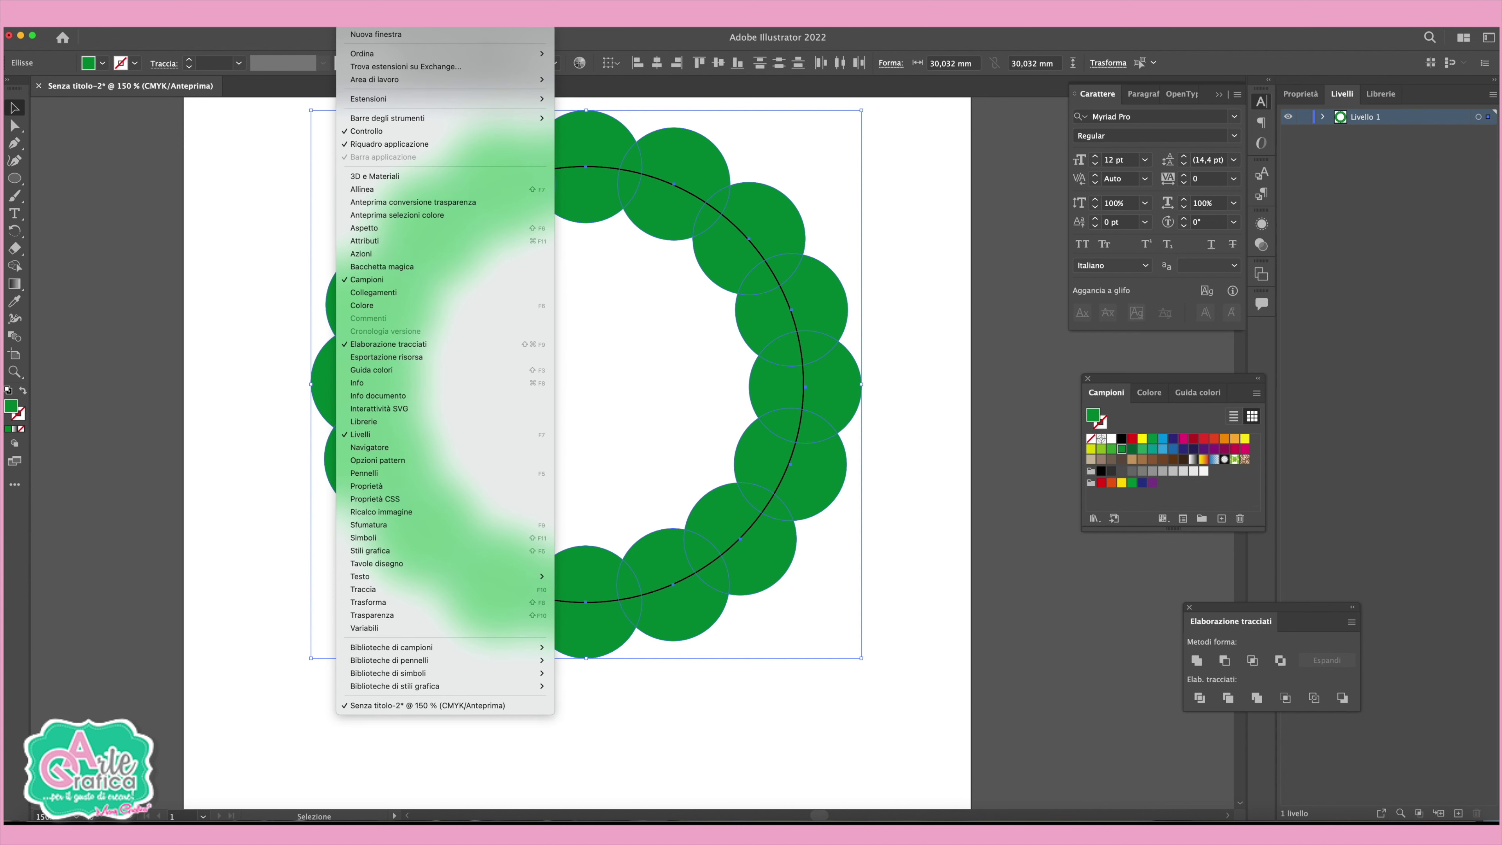
Unite all the green circles into one scalloped wreath shape with Pathfinder.
click(1241, 613)
drag(1241, 612, 962, 516)
click(918, 564)
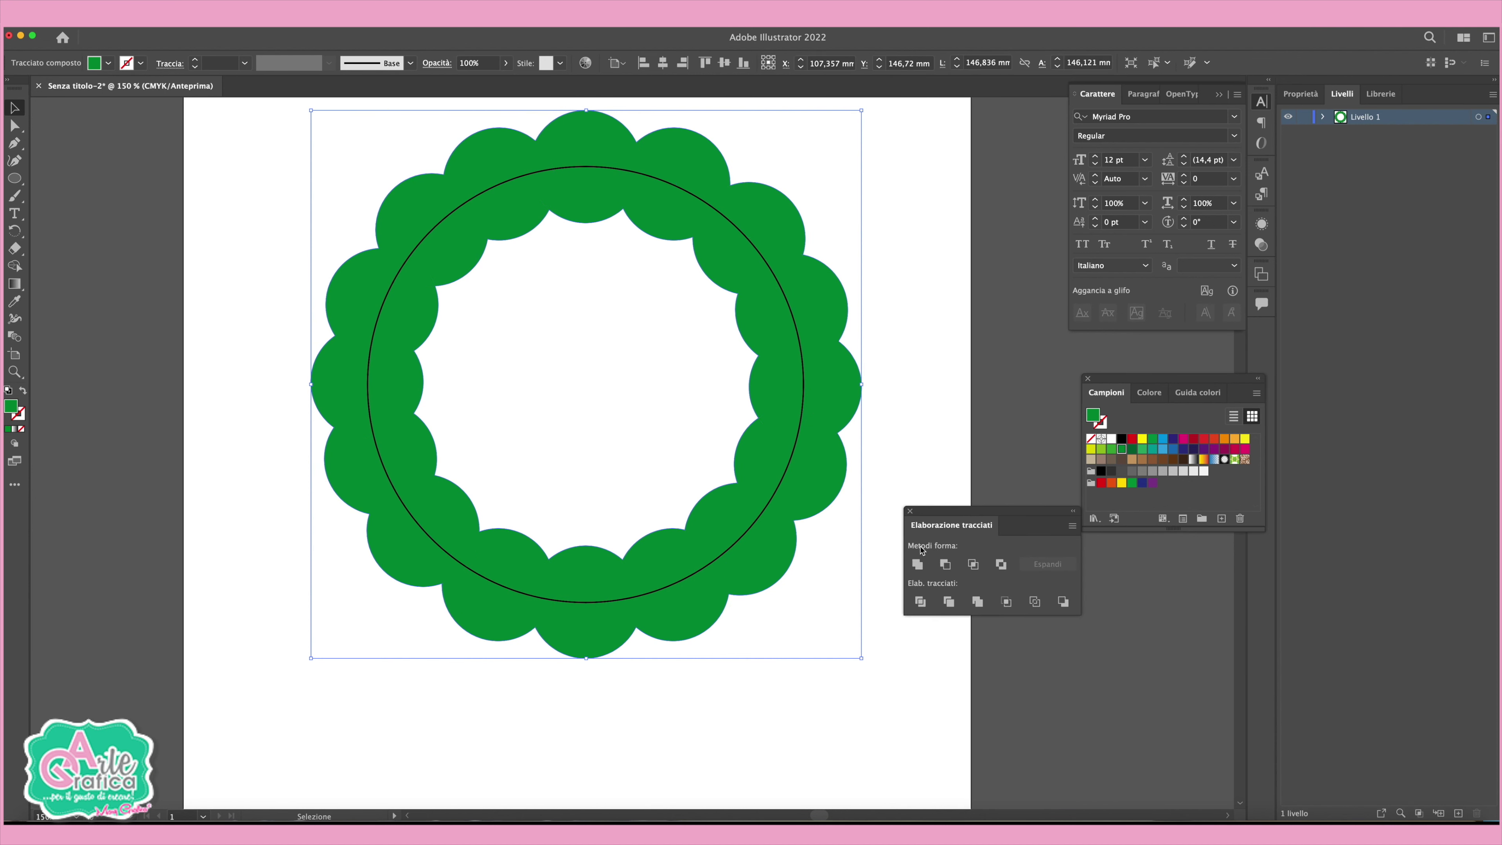
click(828, 568)
scroll(806, 552, up, 2)
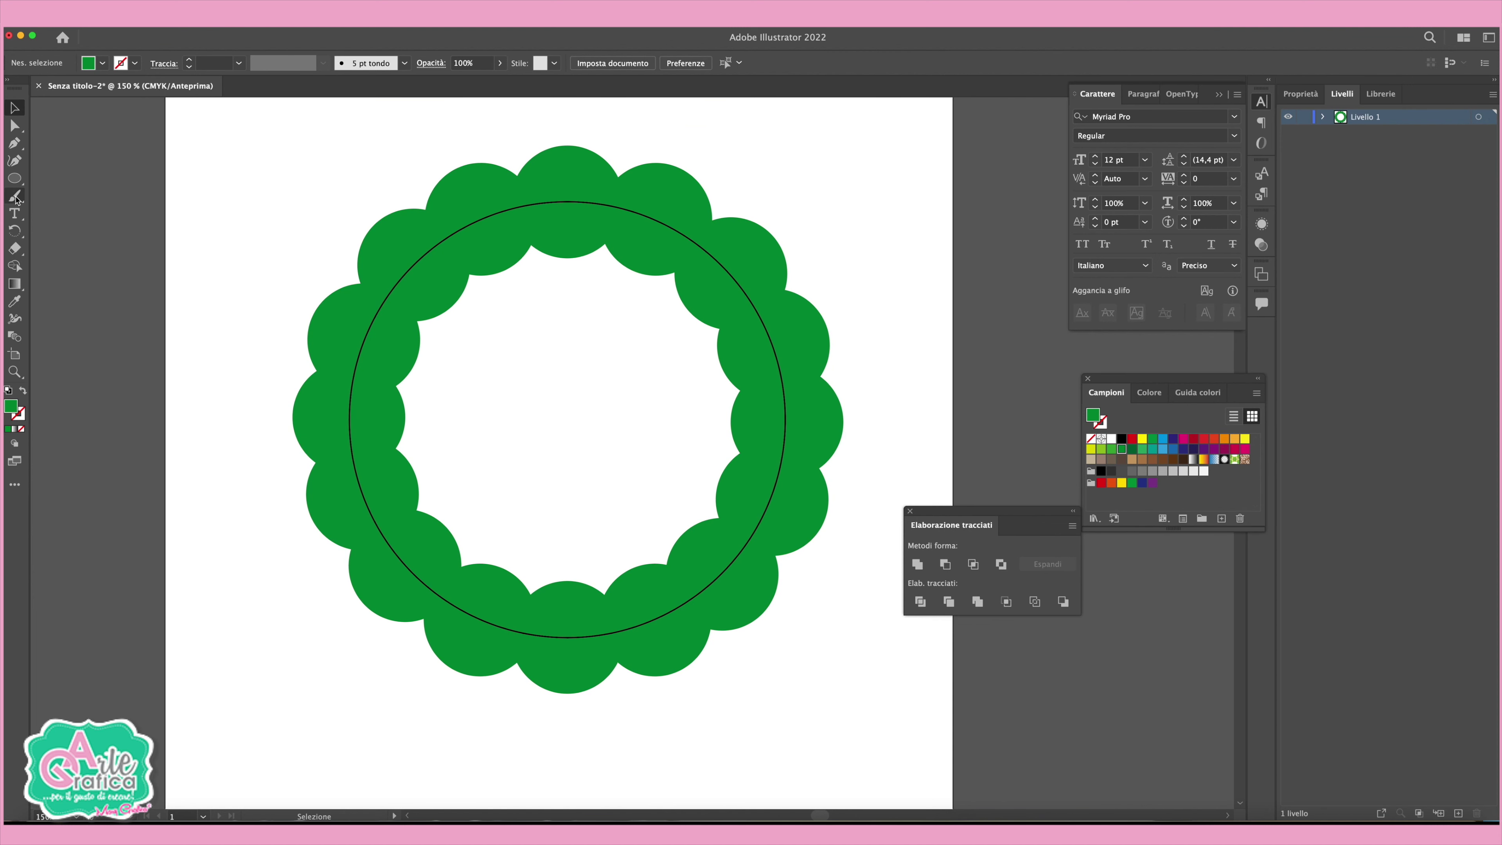
click(15, 178)
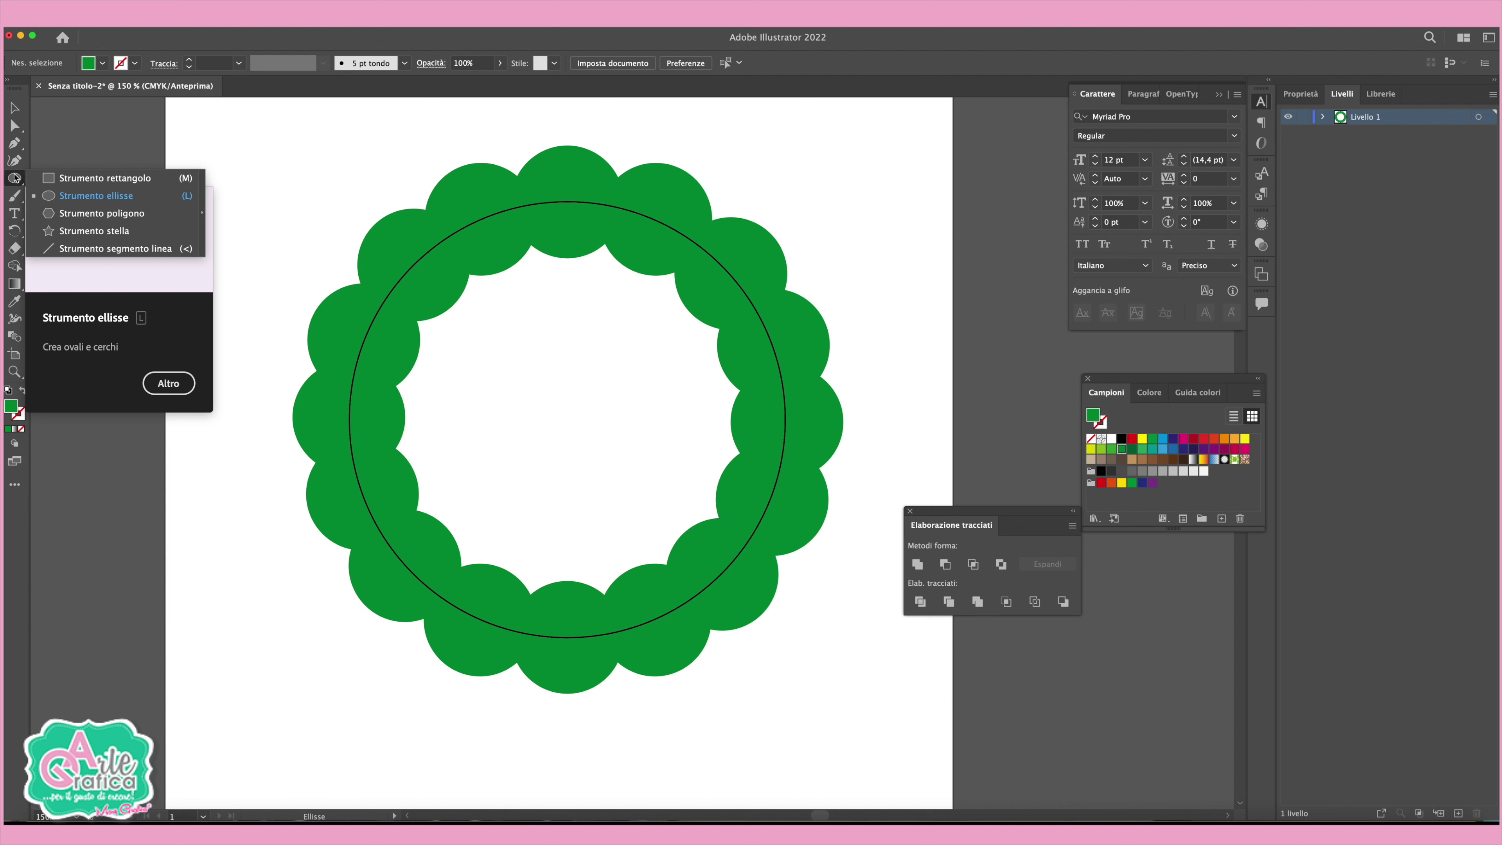
click(47, 178)
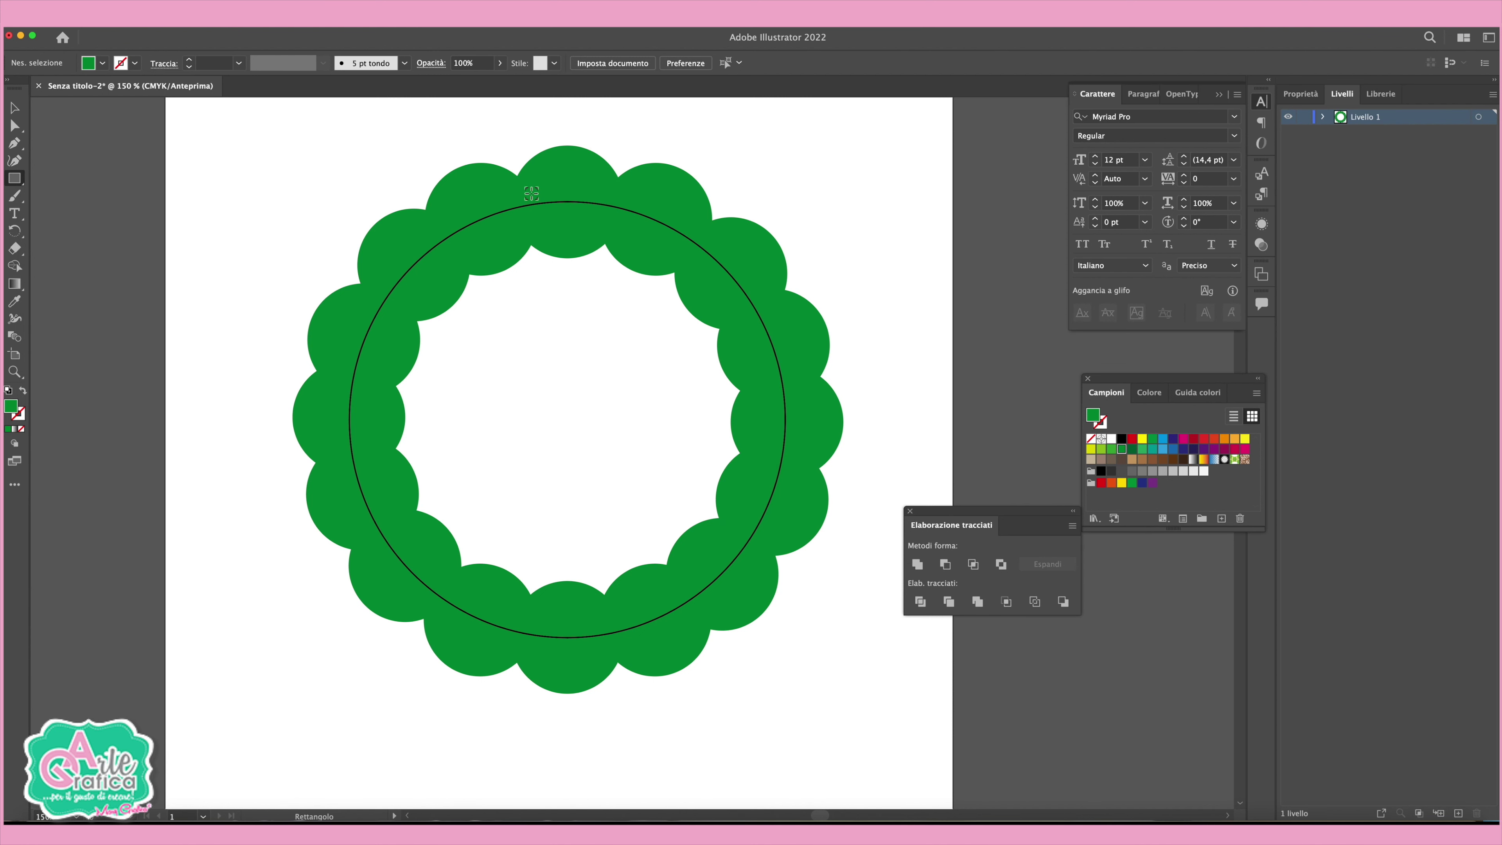
Draw a small deep-red square at the wreath's top and round its corners.
scroll(531, 193, up, 2)
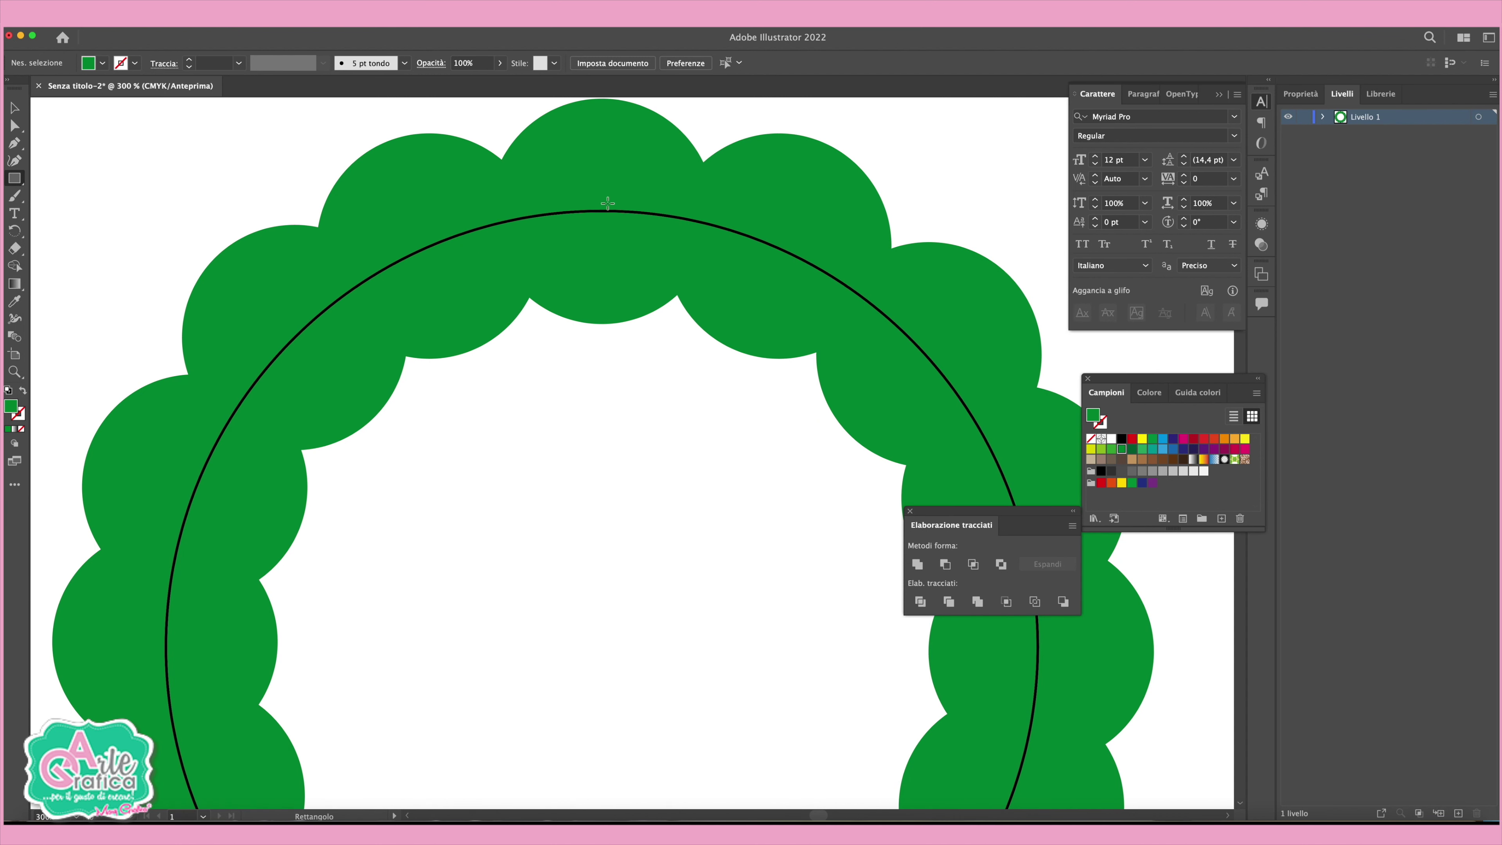
drag(598, 210, 626, 238)
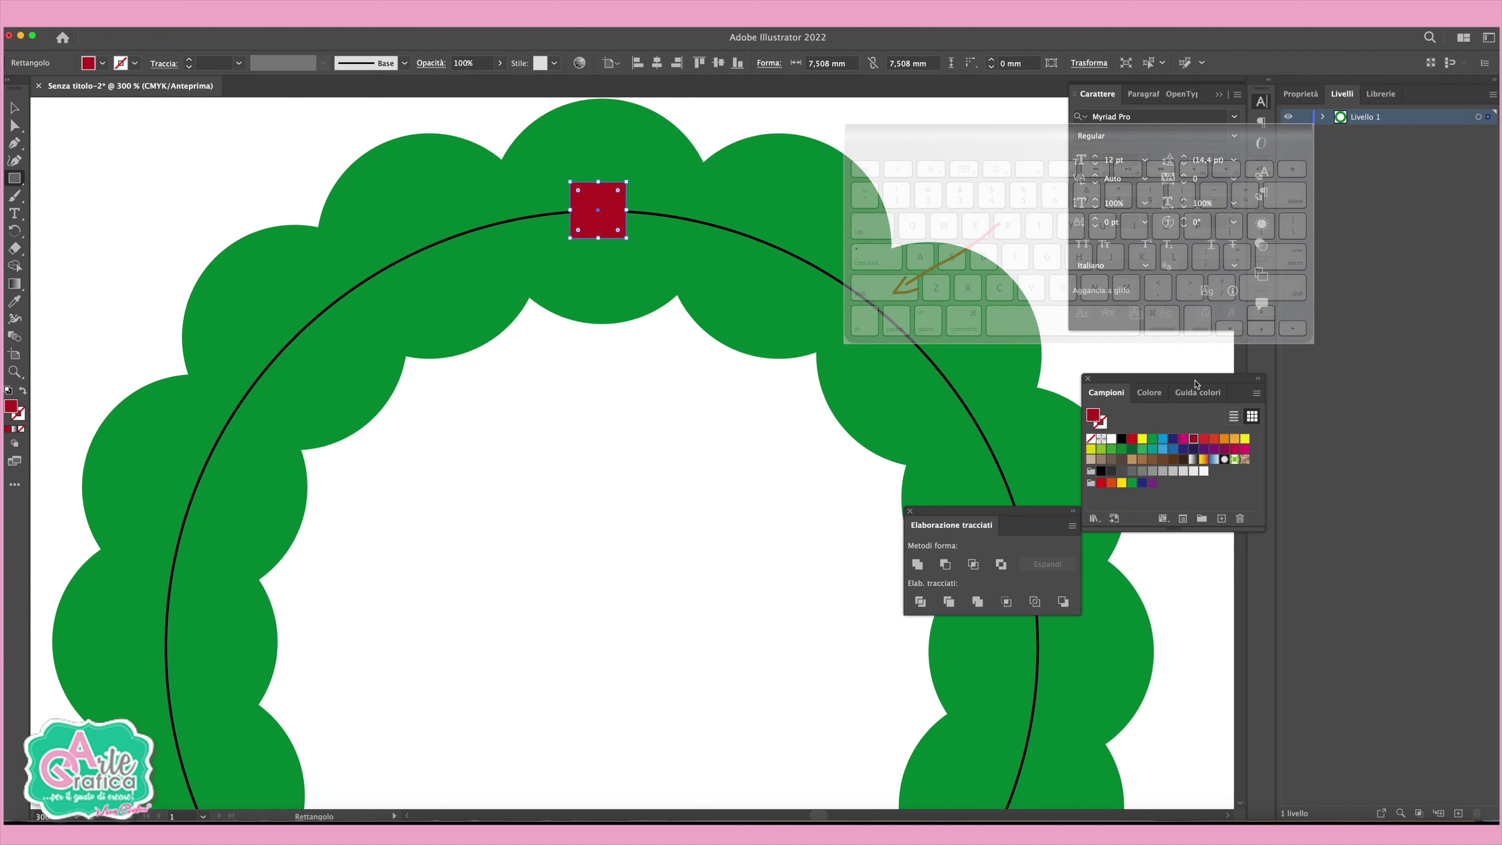
click(1195, 395)
click(1210, 451)
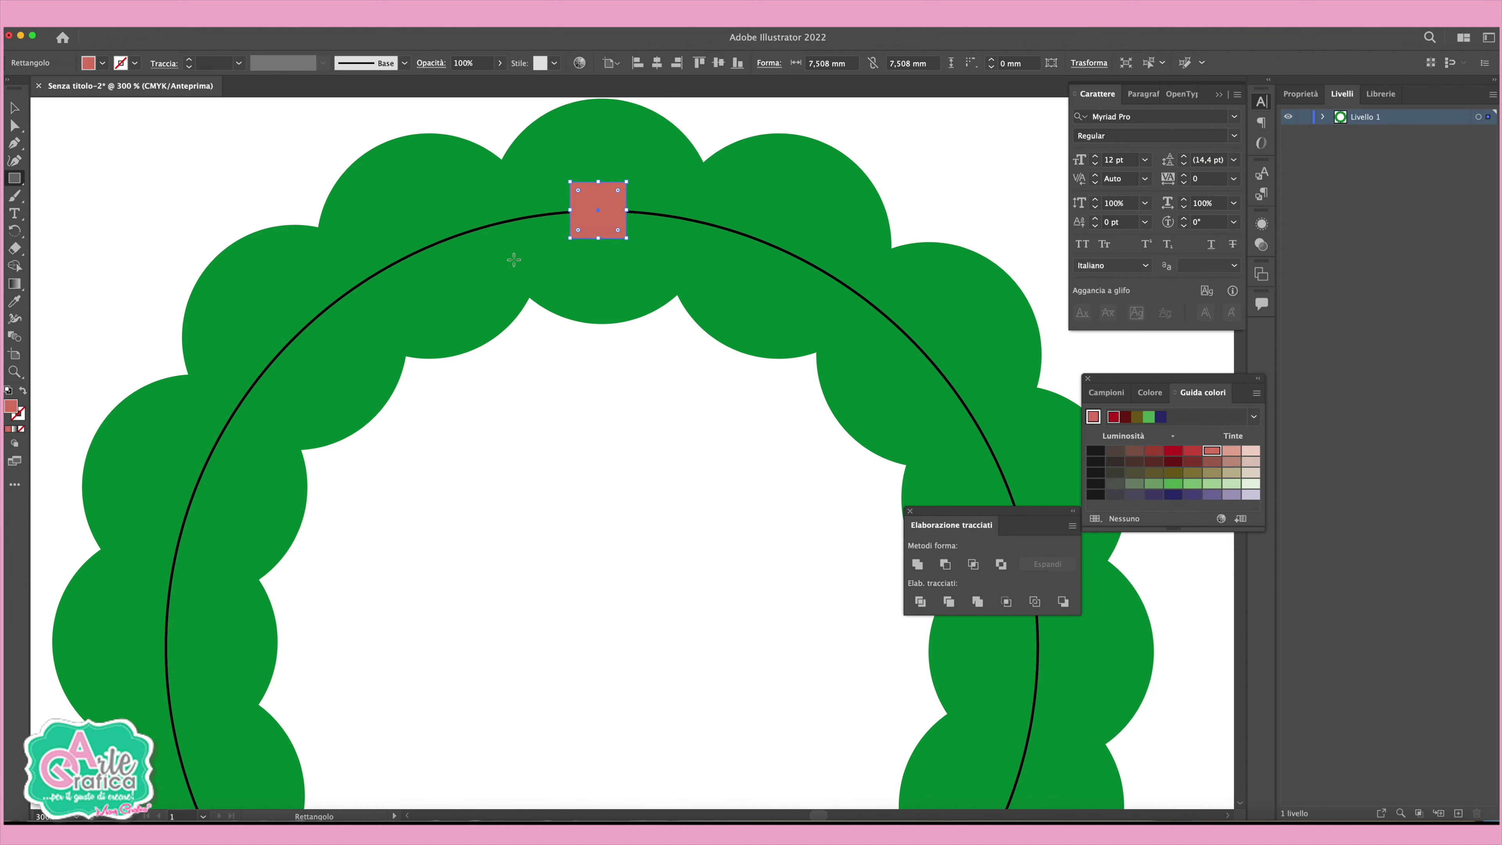
click(1173, 450)
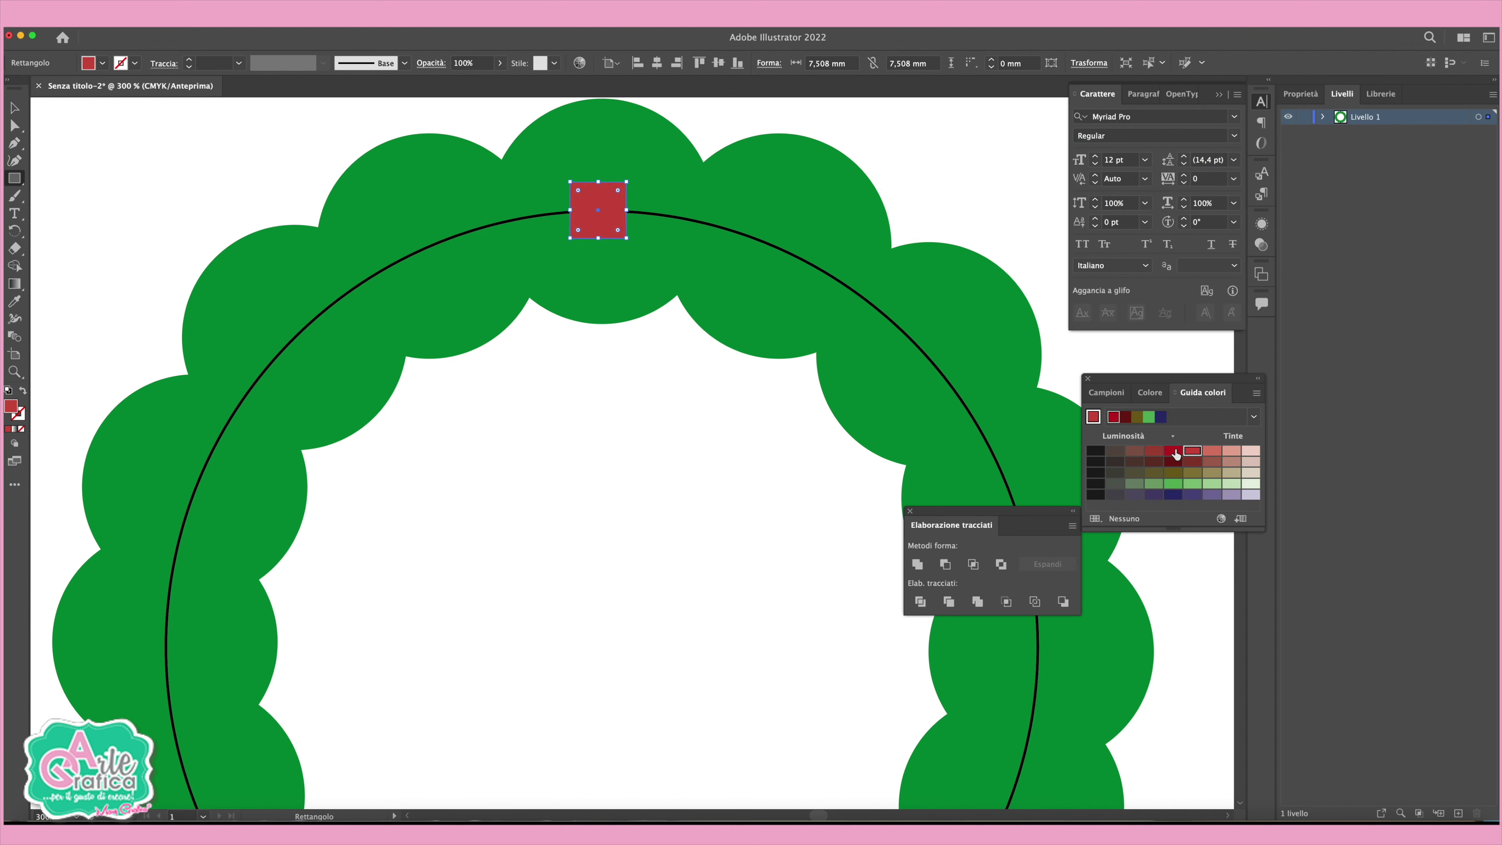
key(a)
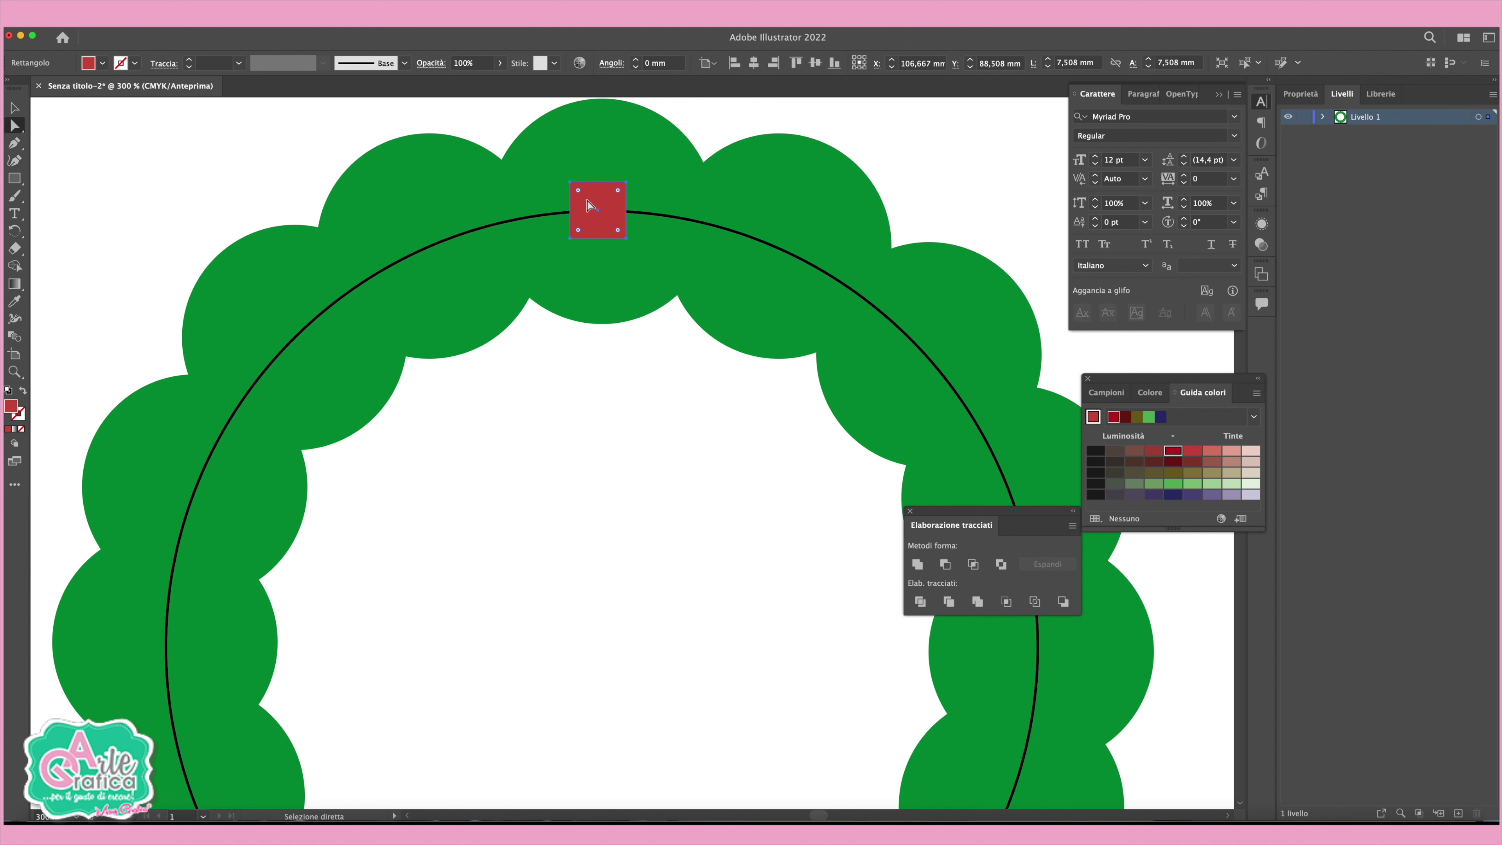
drag(579, 190, 588, 209)
drag(588, 208, 586, 205)
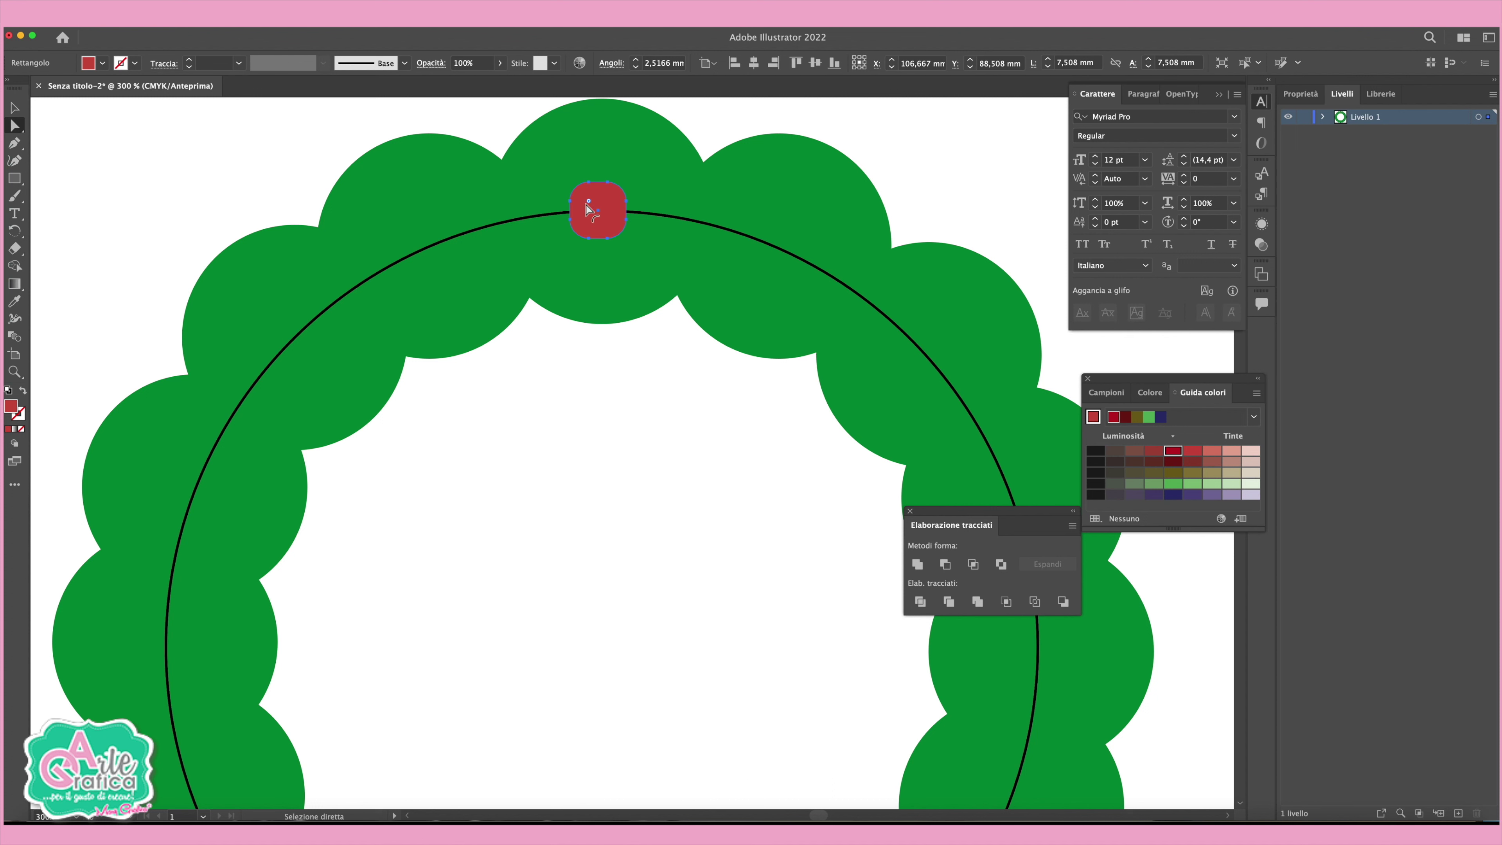
Draw a flat red rectangle about 17.362 × 7.43 mm left of the square.
click(69, 175)
drag(15, 178, 67, 185)
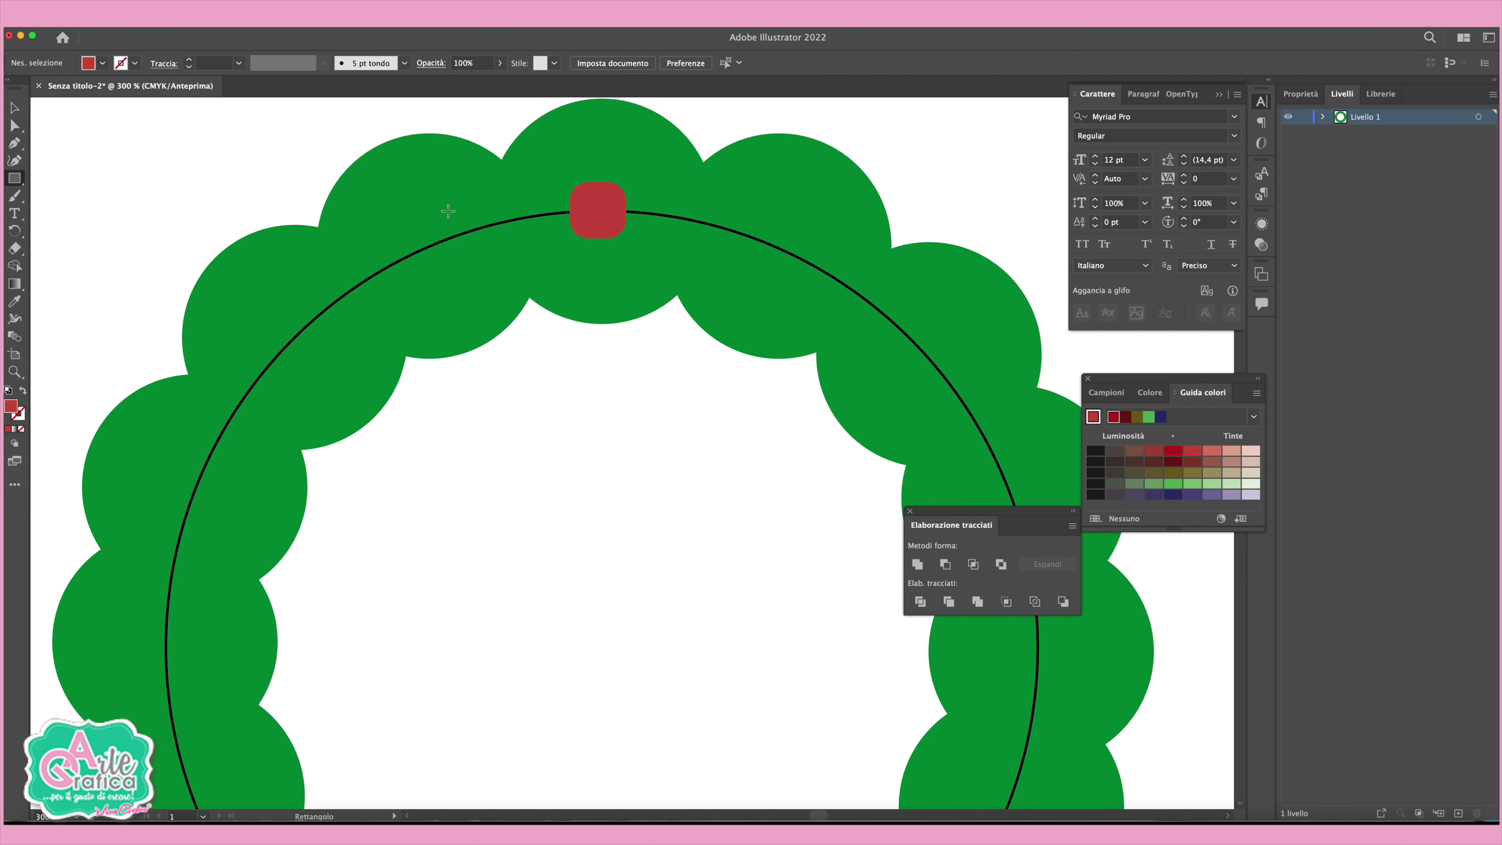
drag(573, 224, 444, 170)
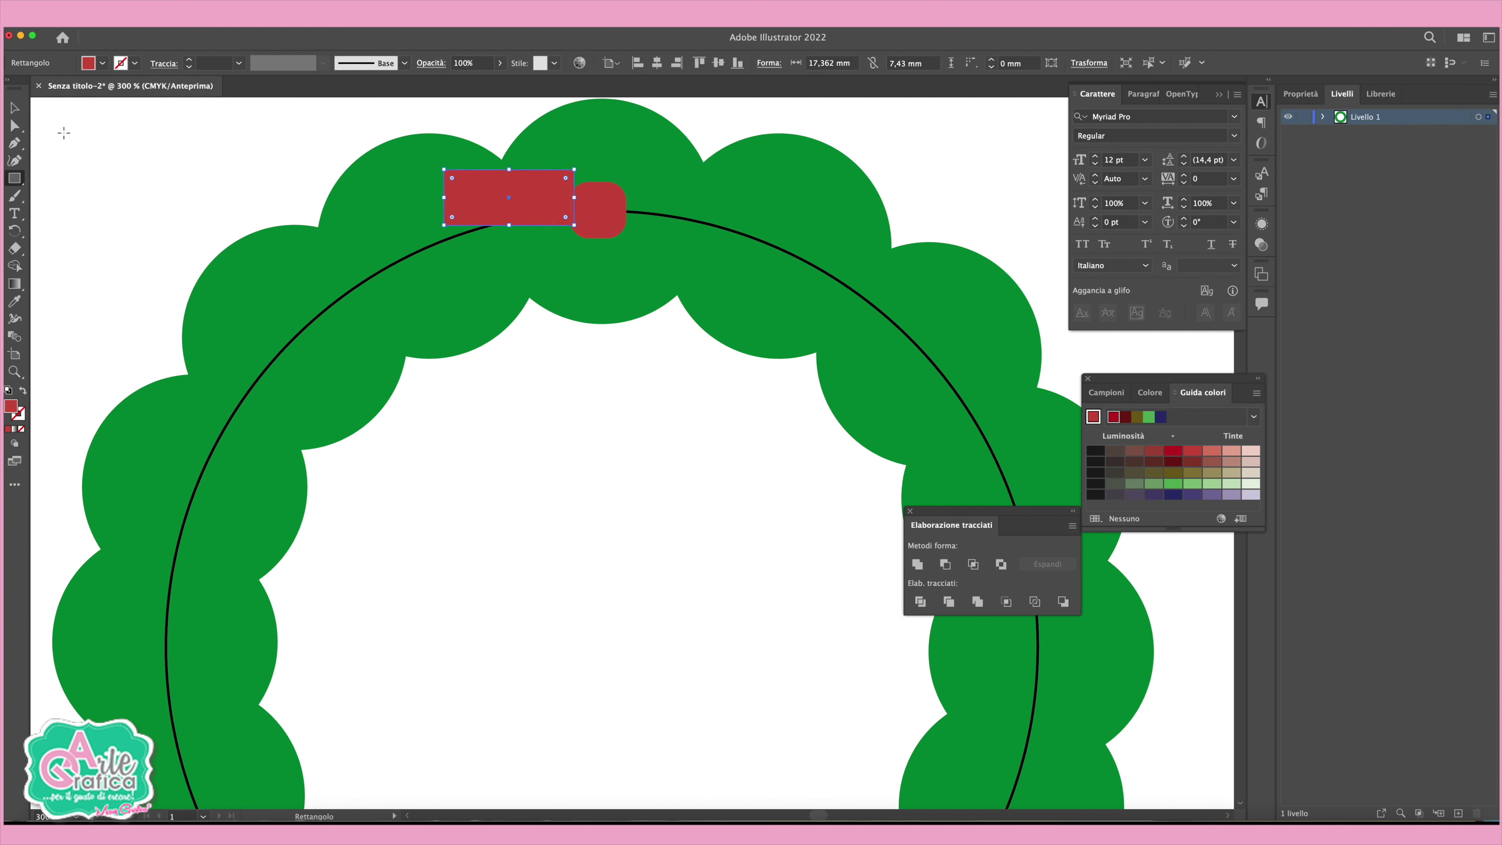
Darken the rectangle, level it with the square, and bring the rounded square in front.
click(1173, 450)
click(15, 107)
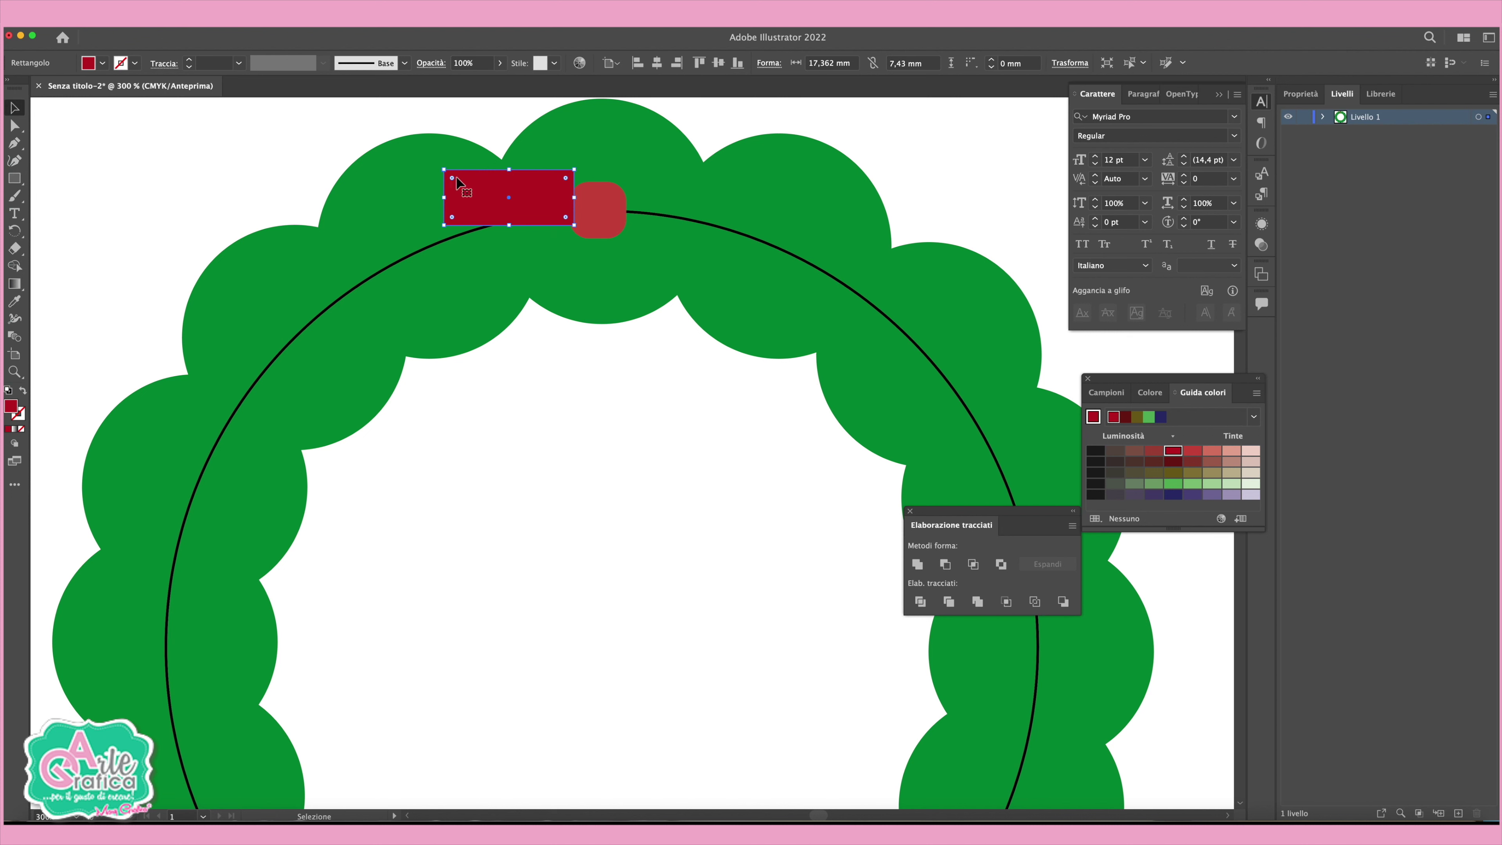
drag(533, 197, 533, 209)
click(618, 214)
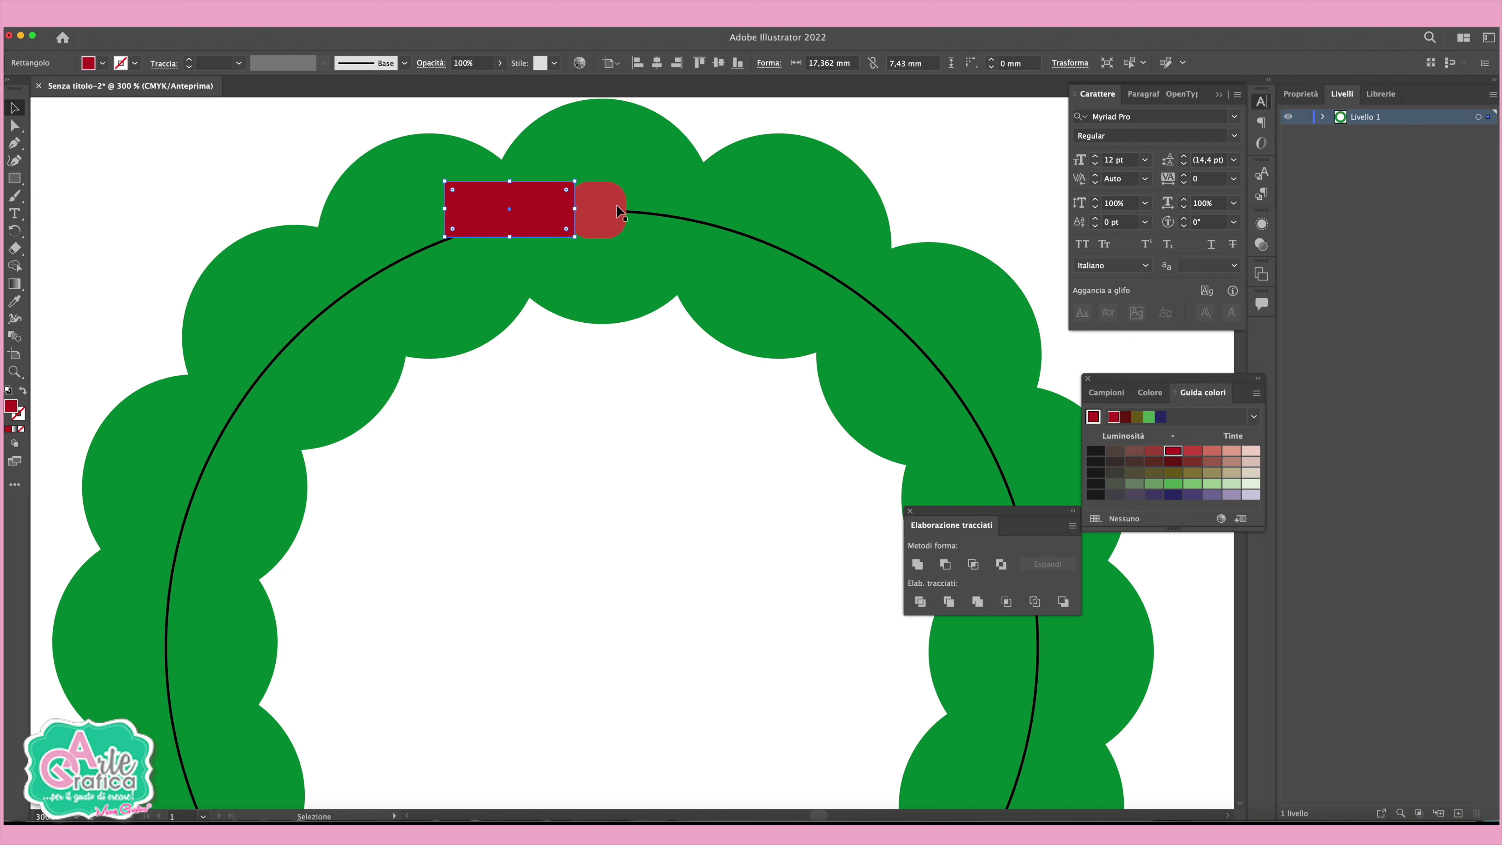
click(122, 13)
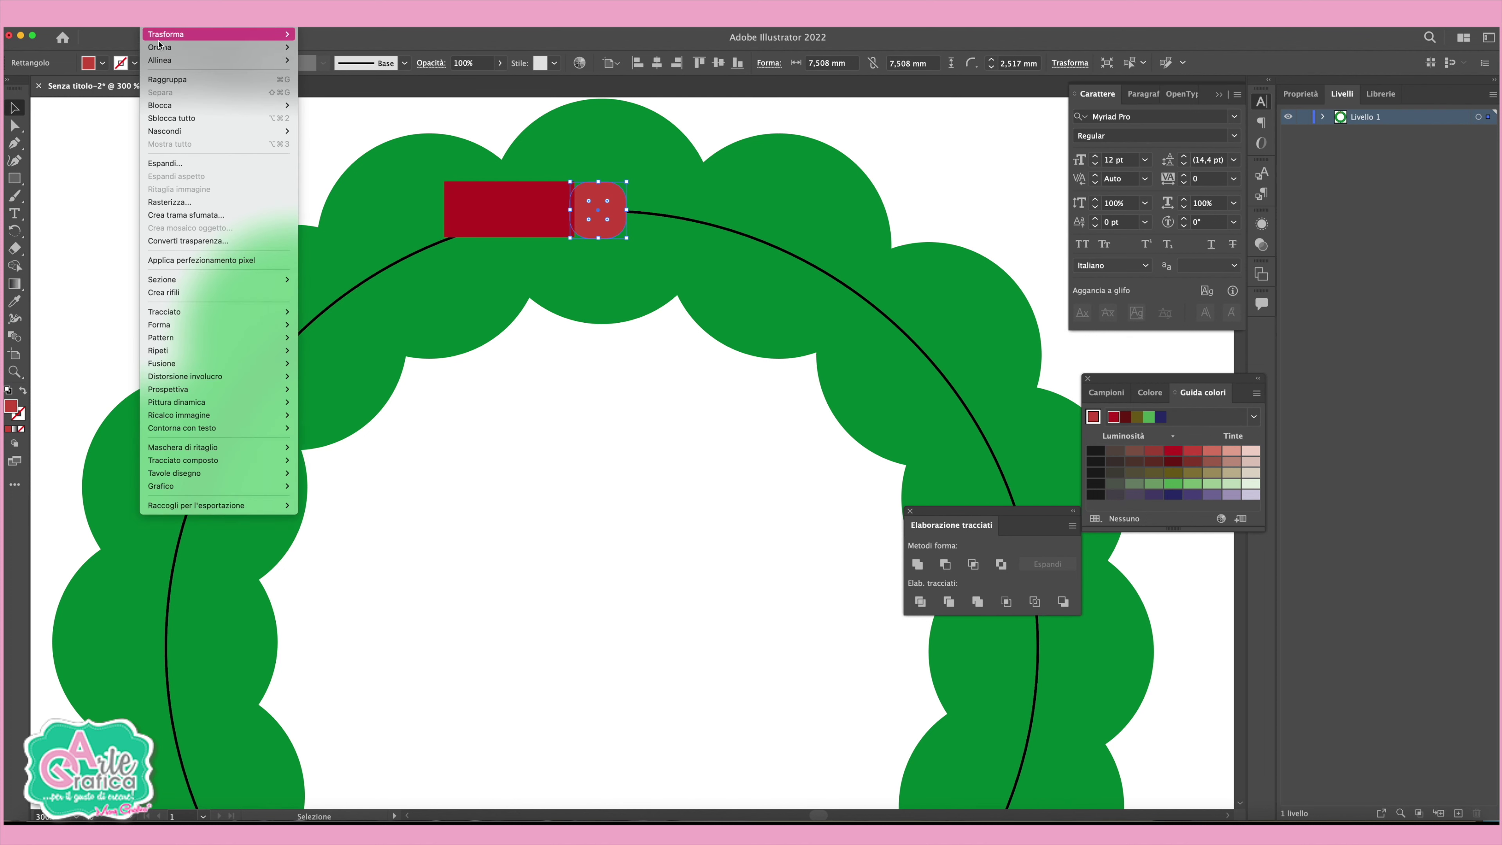
mouse_move(160, 47)
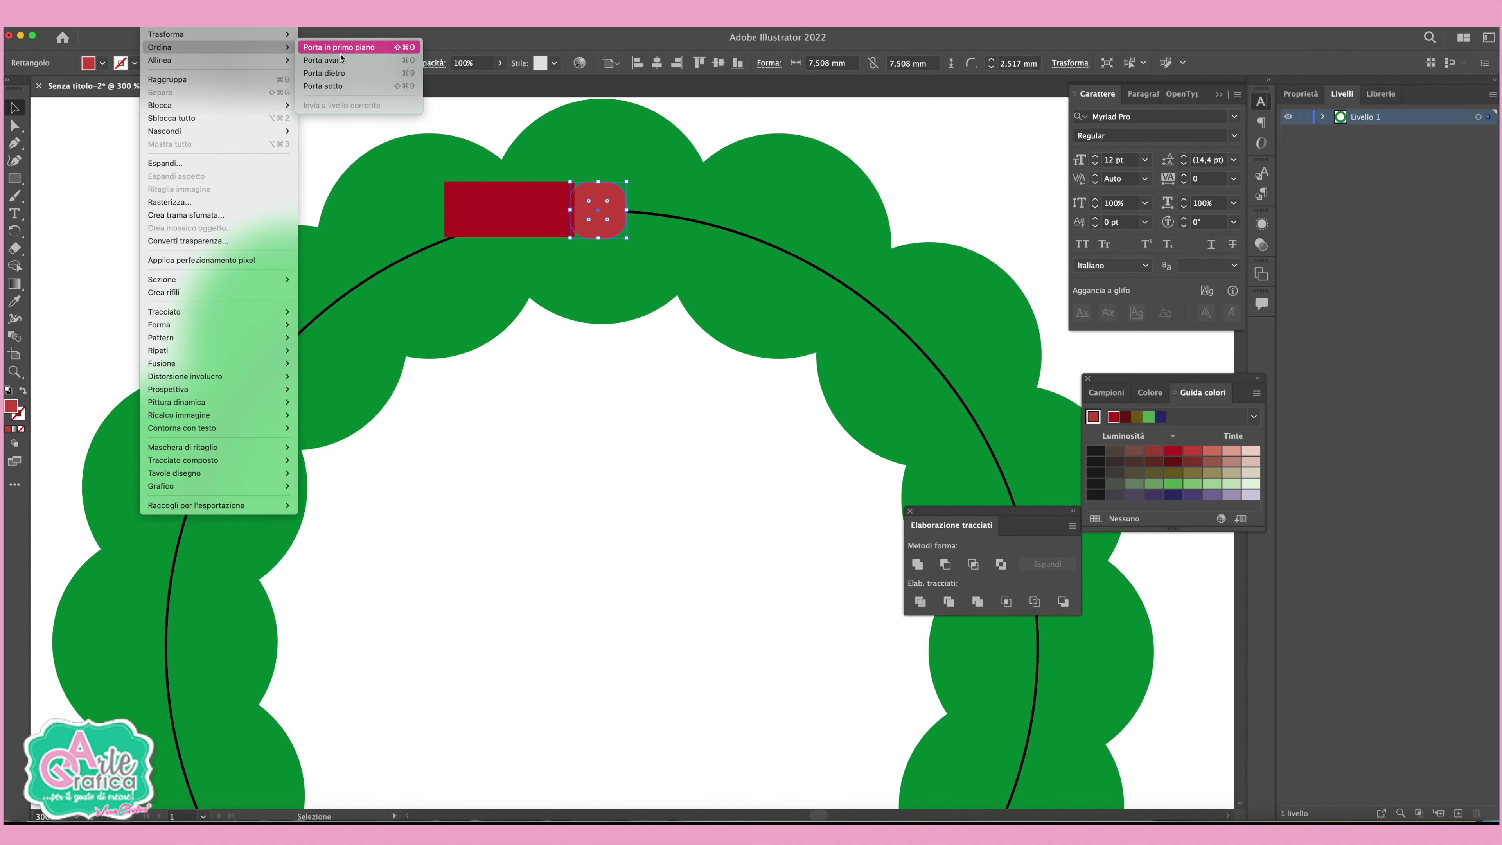
click(333, 59)
drag(510, 218, 518, 215)
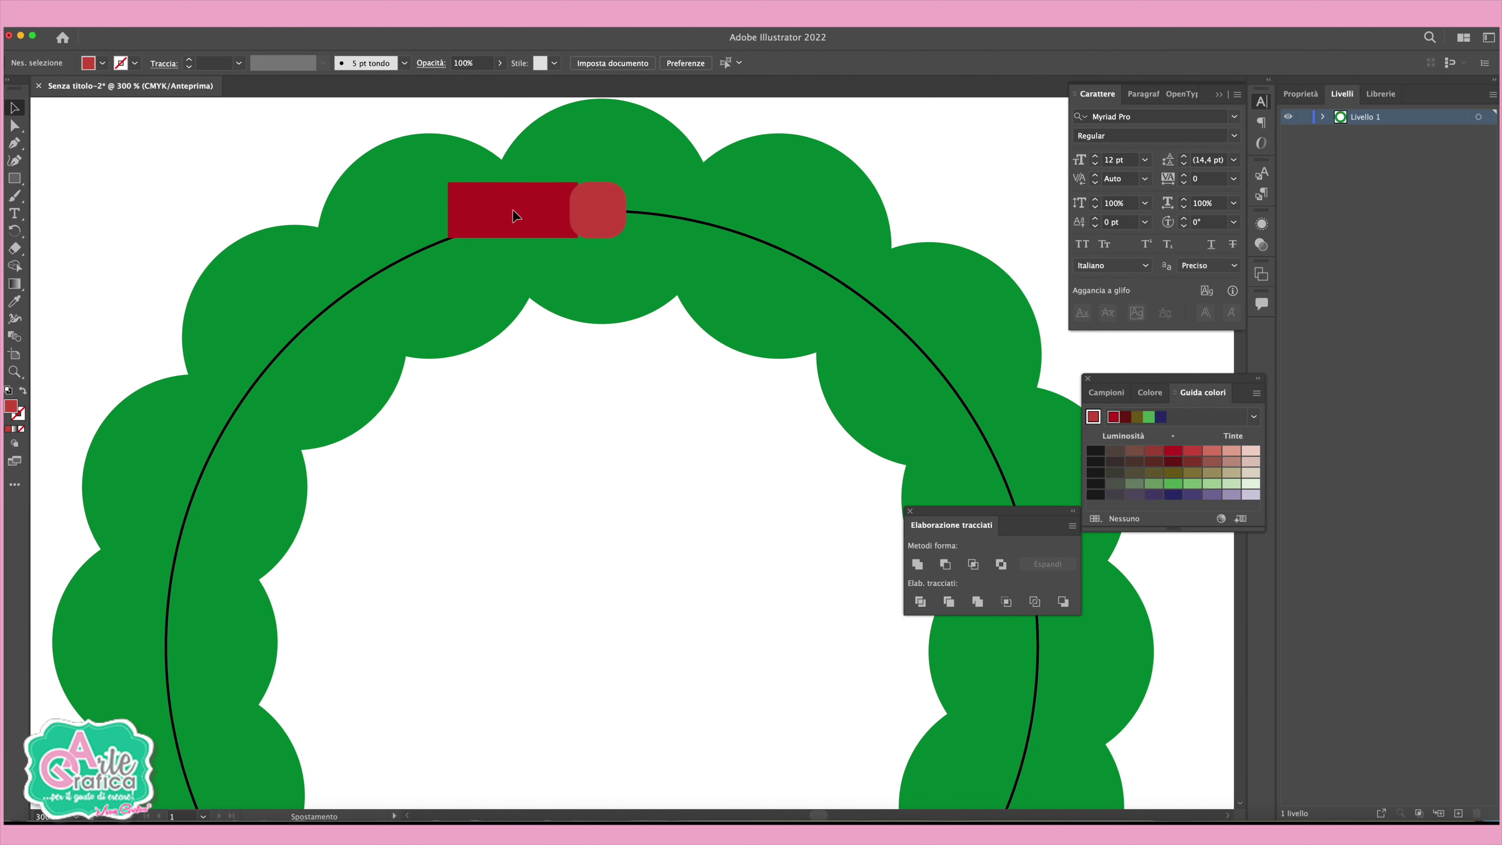
Taper the rectangle's right end and round its left corners into a bow wing.
key(a)
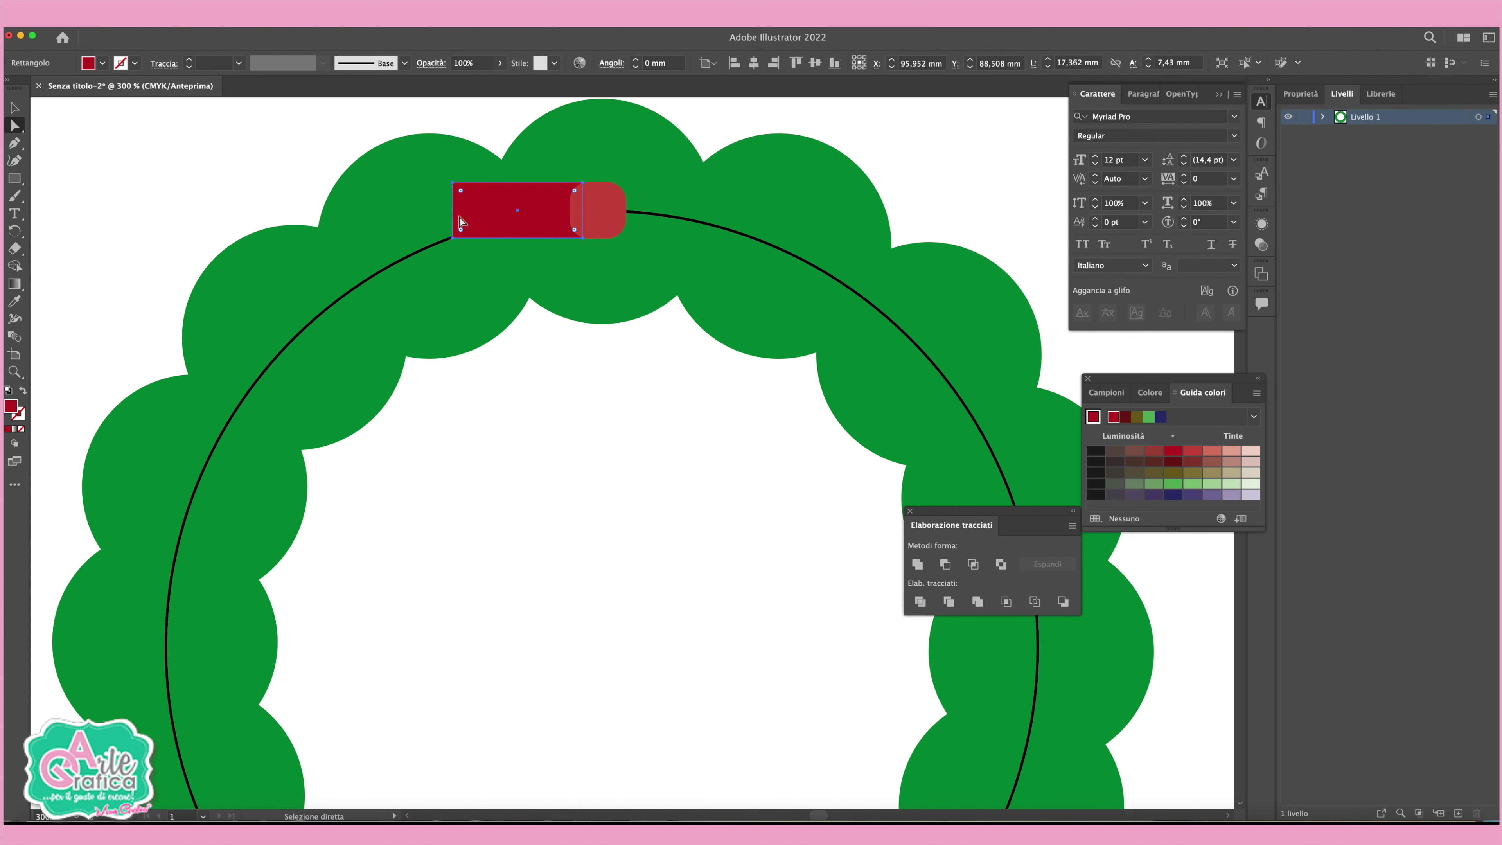
drag(582, 241, 577, 202)
click(585, 183)
click(454, 238)
shift+click(454, 183)
drag(460, 195, 478, 196)
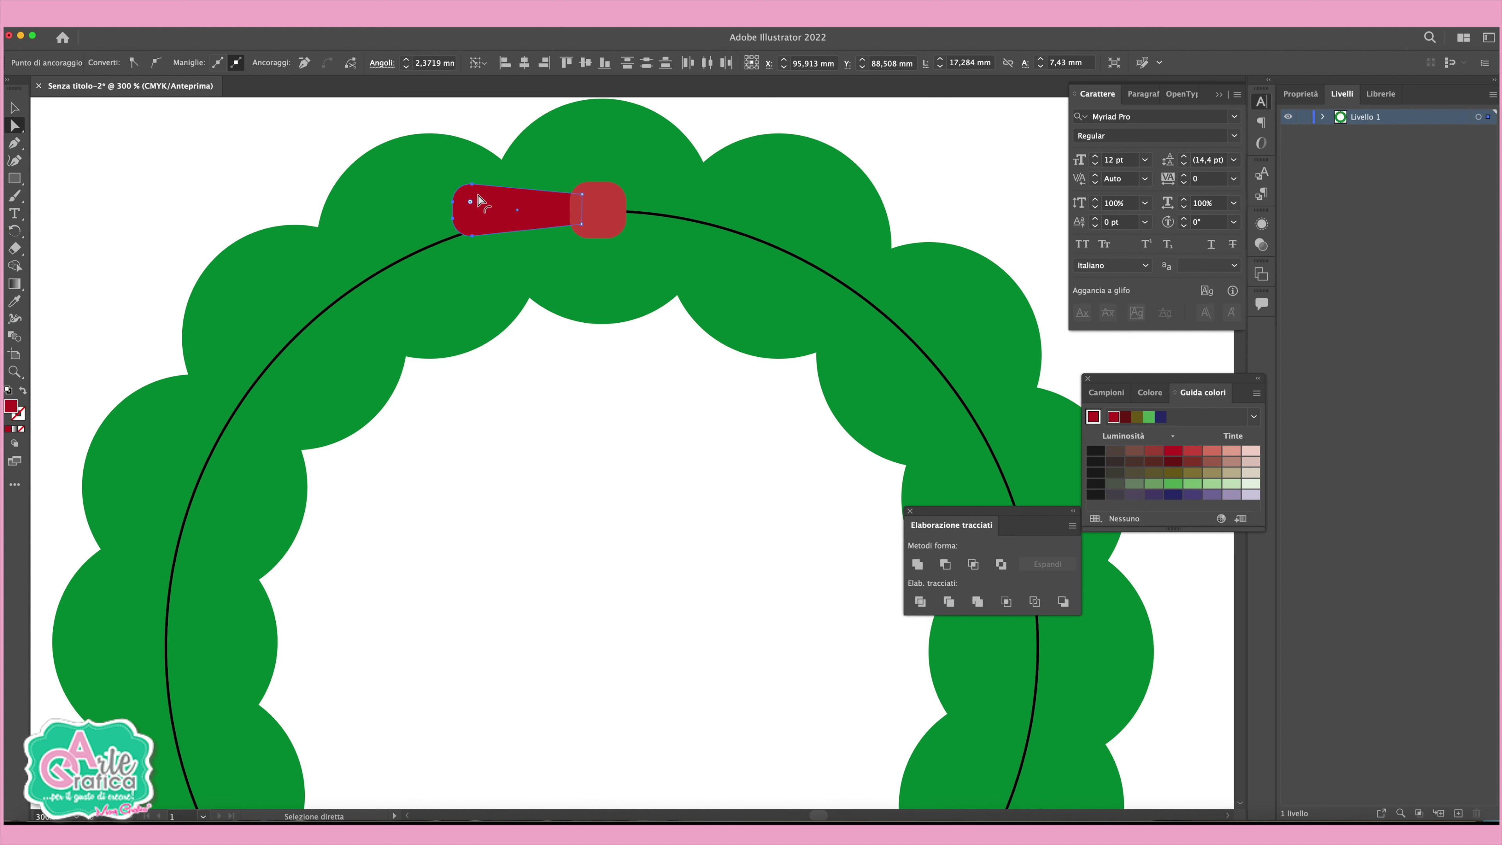
Stretch the bow wing taller at top and bottom and centre the view on the bow.
click(15, 107)
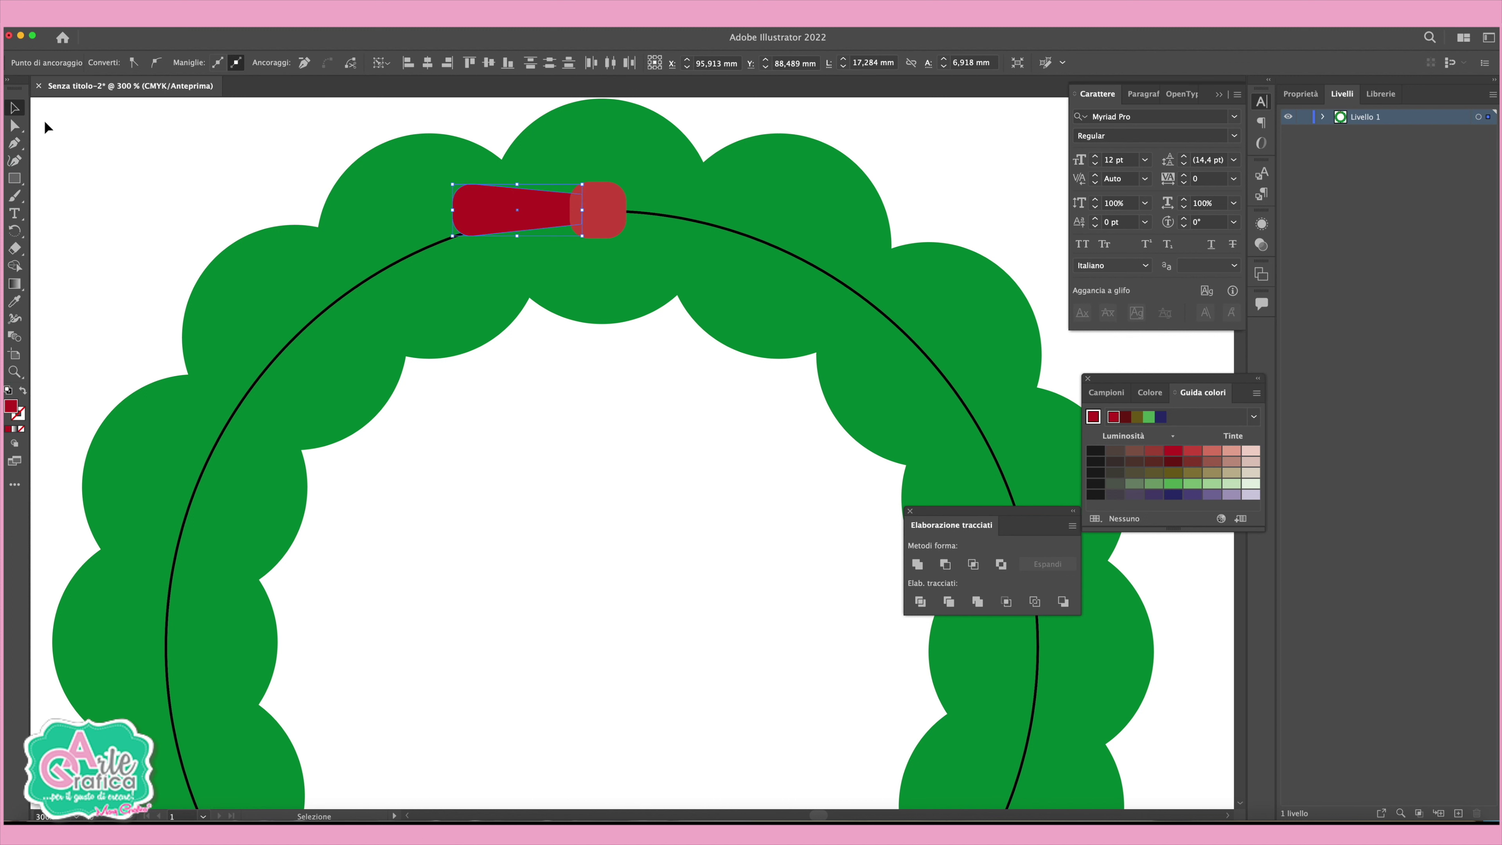
drag(517, 236, 518, 250)
drag(519, 185, 519, 177)
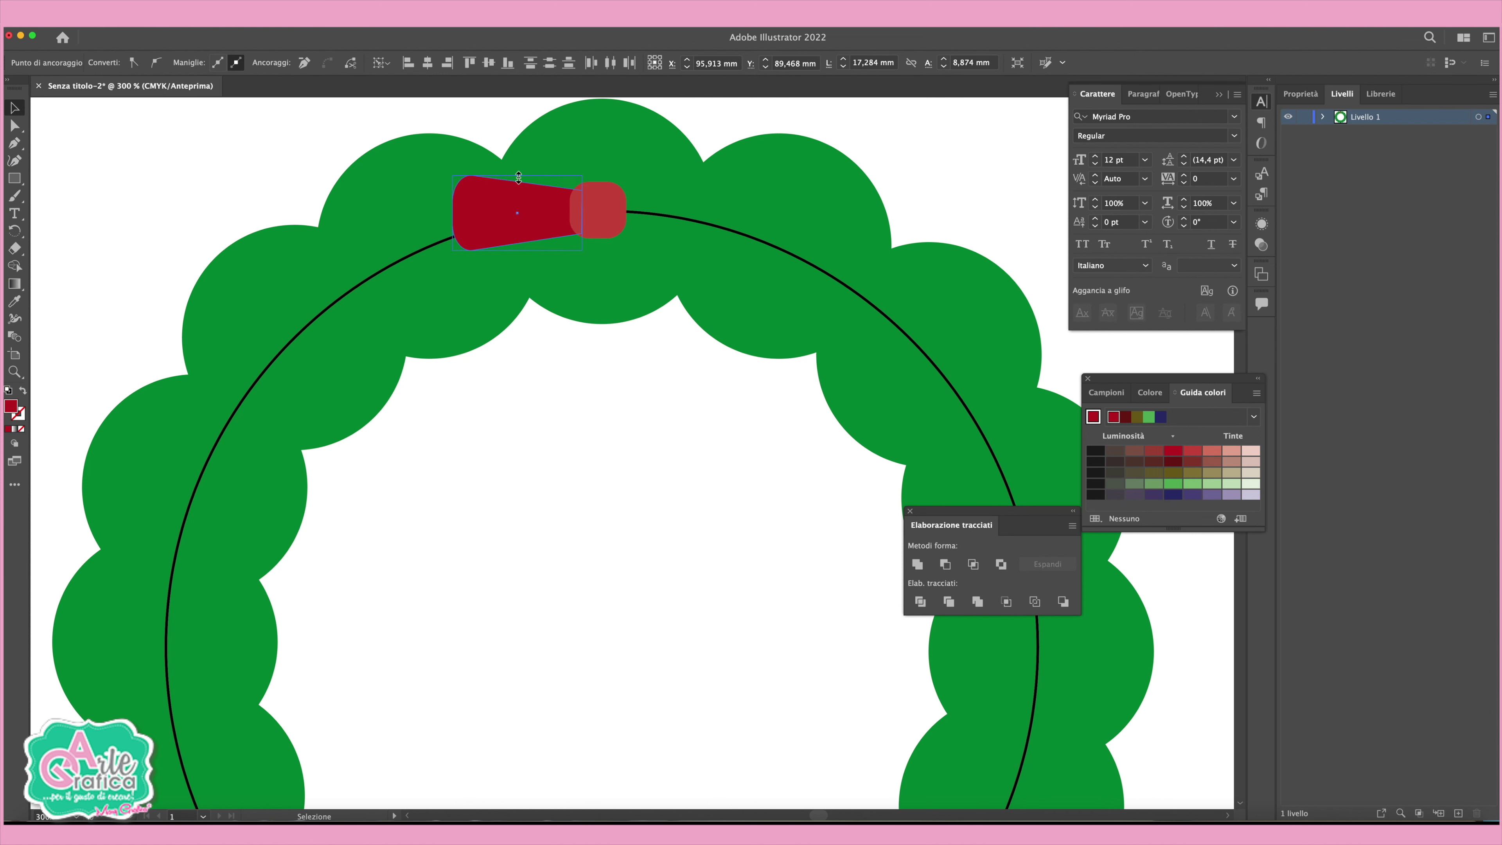
key(super+shift+a)
drag(409, 167, 270, 205)
Duplicate the wing, turn it 180° and place it right of the knot.
mouse_move(362, 253)
mouse_down()
mouse_move(532, 253)
mouse_move(514, 253)
mouse_up()
drag(593, 211, 430, 304)
drag(557, 271, 563, 271)
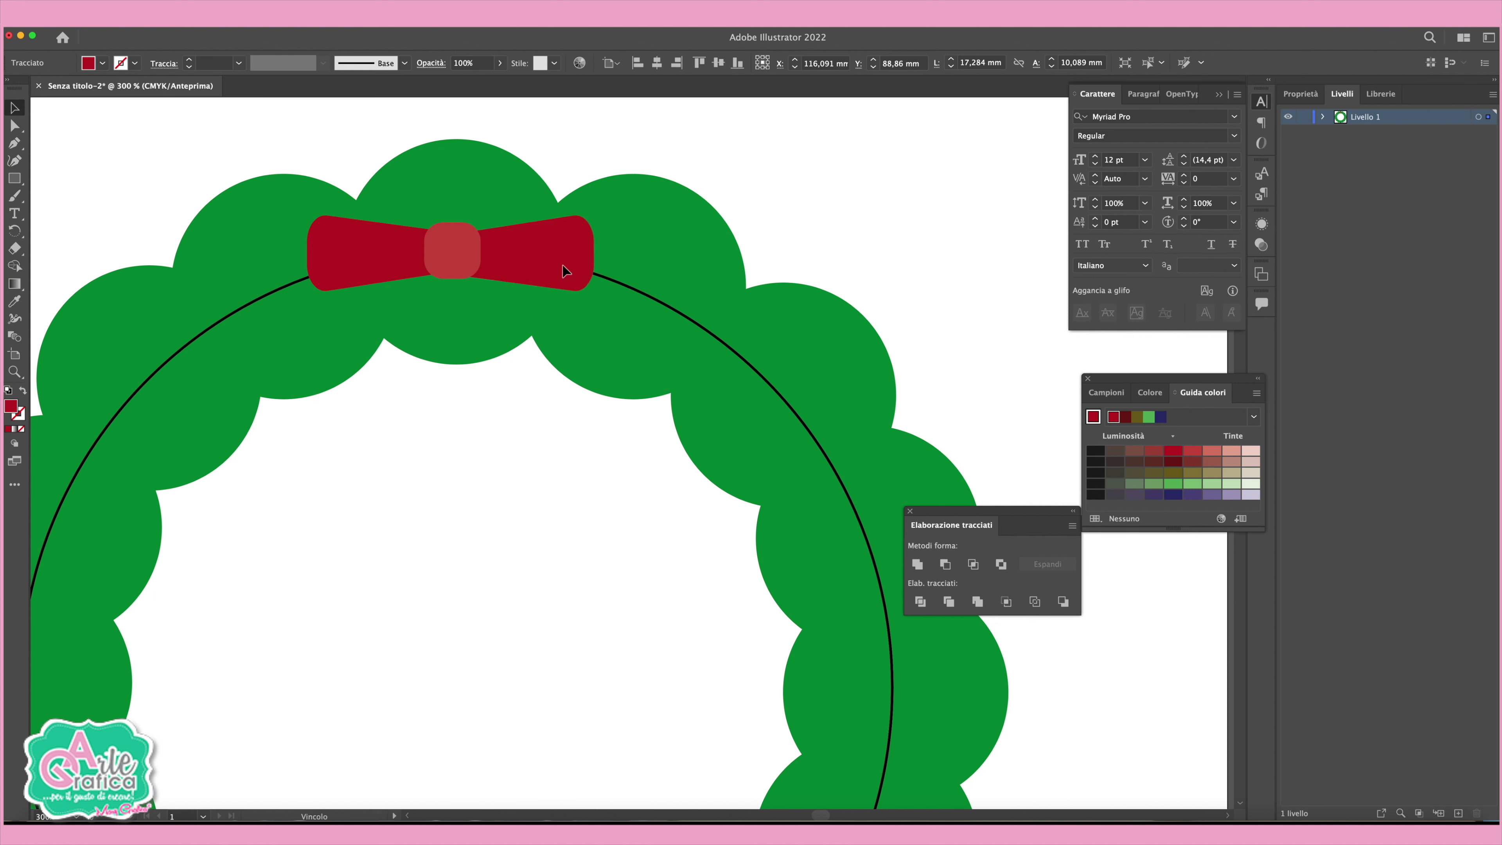
shift+click(379, 245)
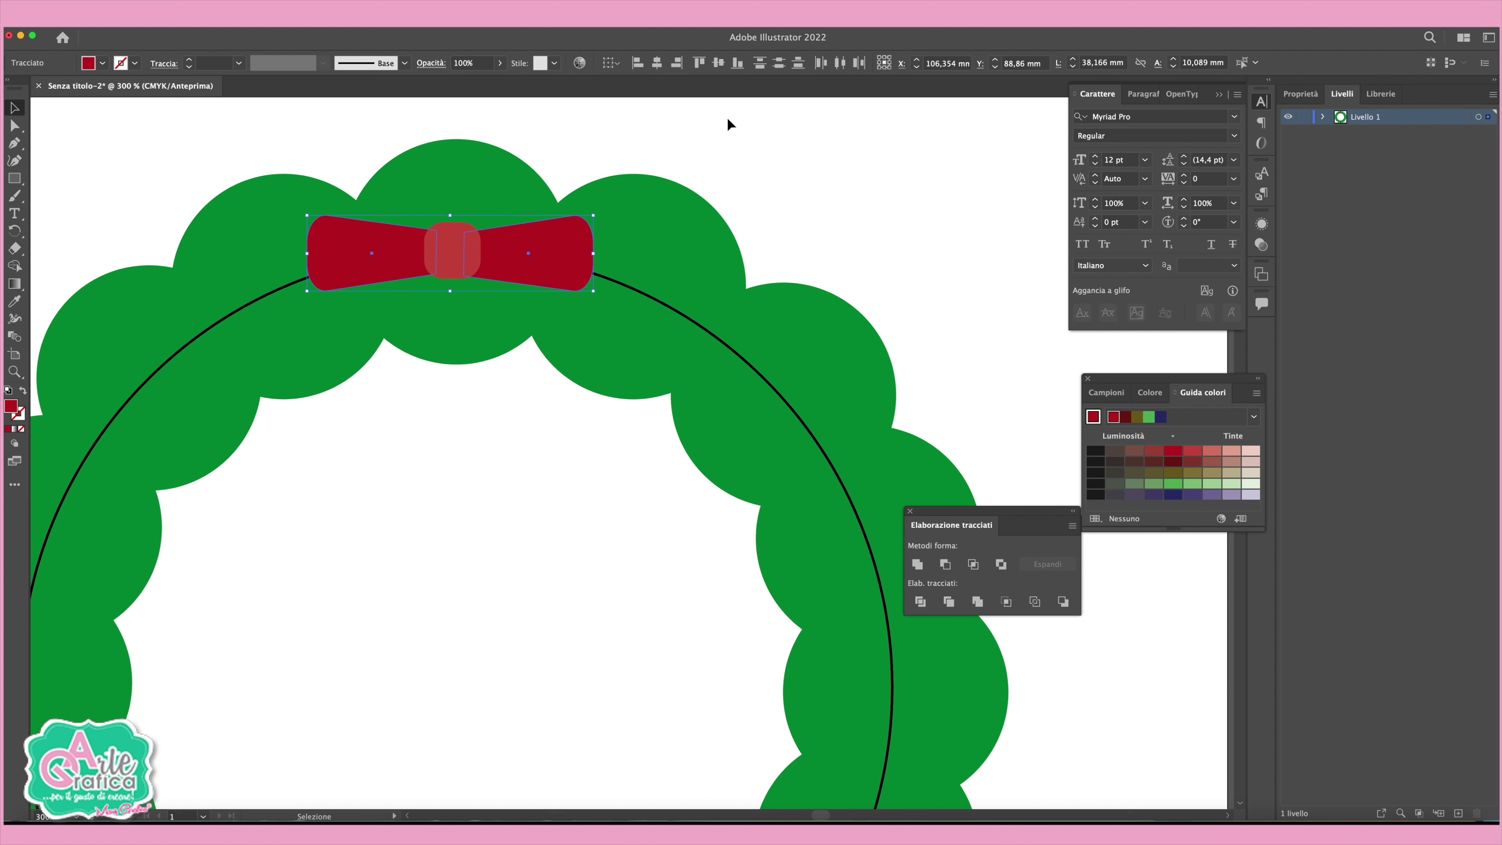
Duplicate the left wing downward as a hanging tail, rotated and coloured deep dark red.
click(836, 230)
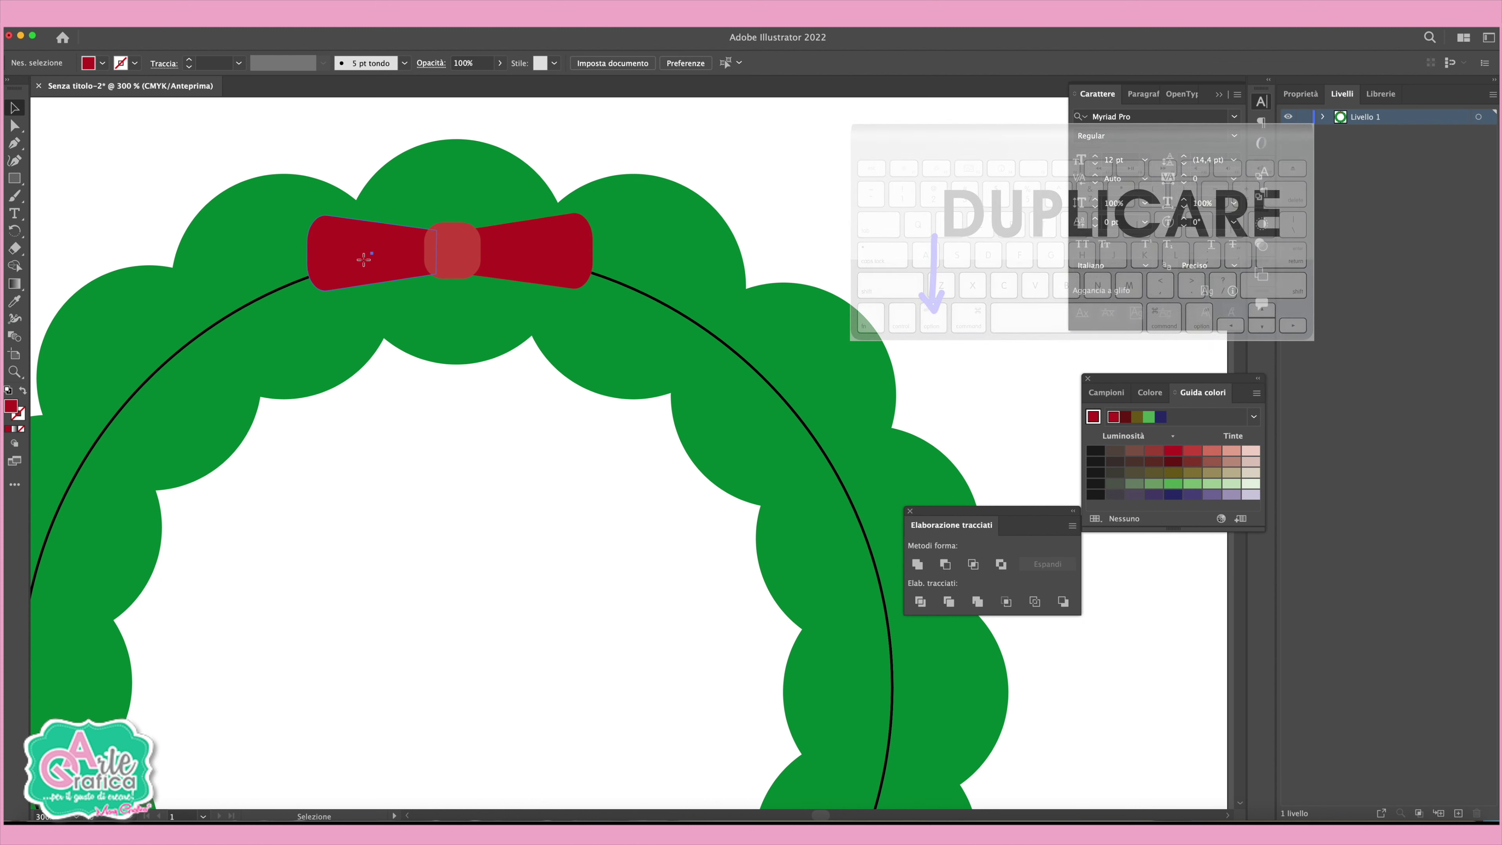
drag(364, 261, 382, 310)
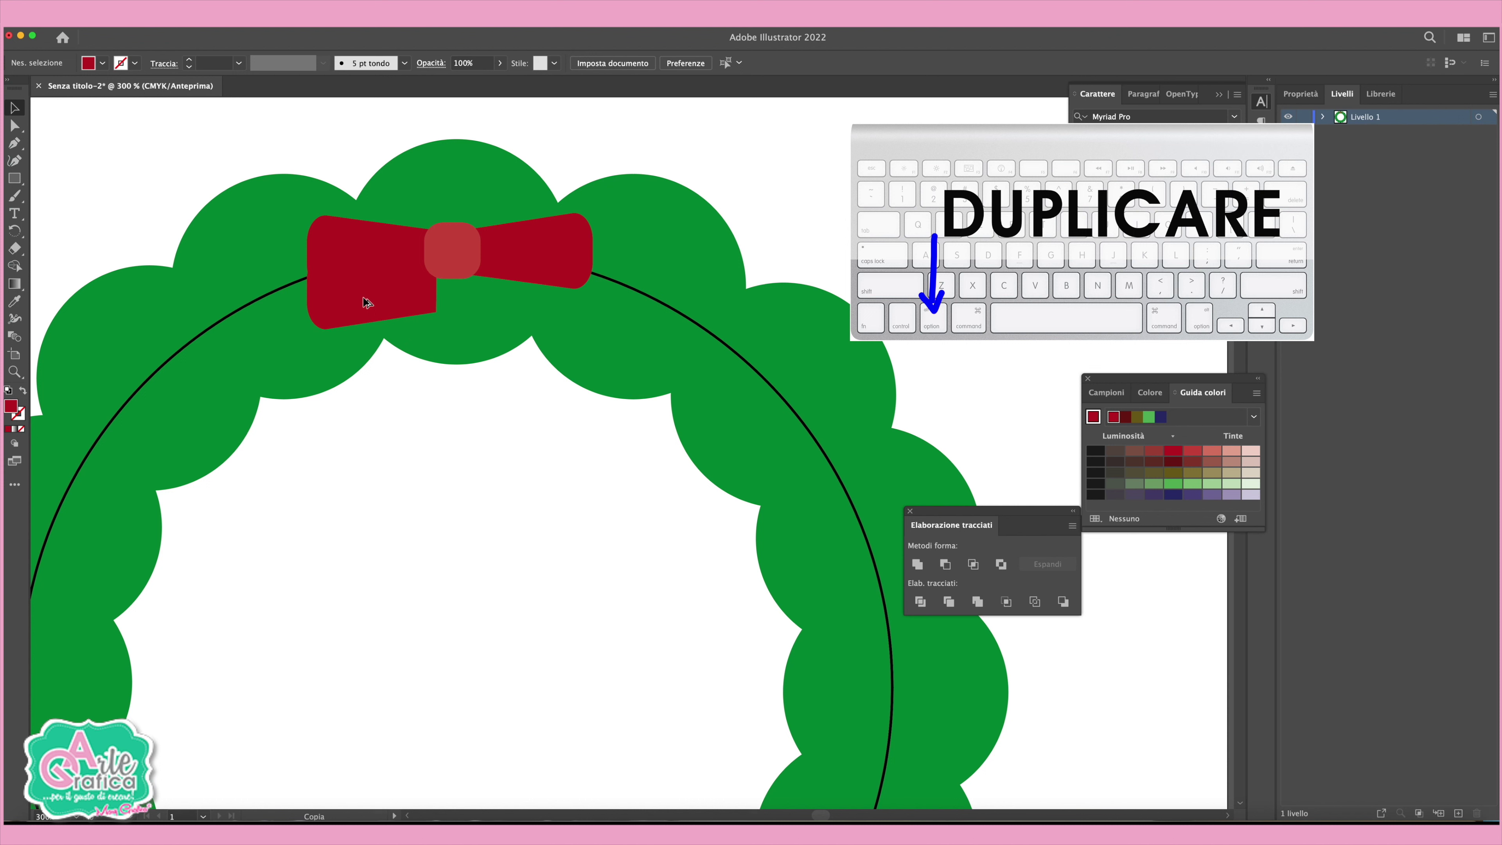
mouse_move(440, 335)
mouse_down()
mouse_move(301, 313)
mouse_move(387, 291)
mouse_up()
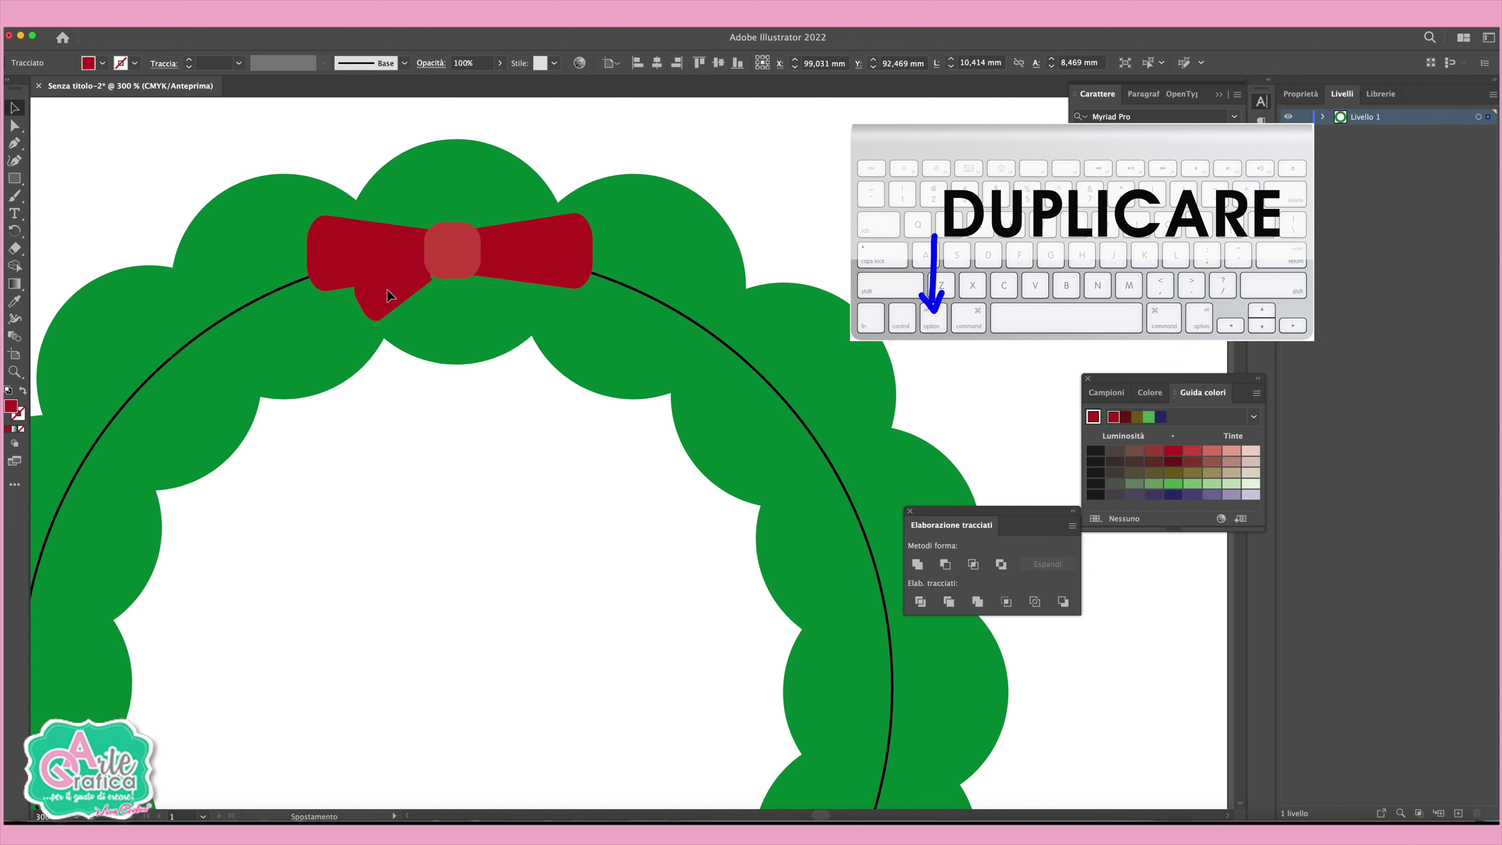
click(1193, 452)
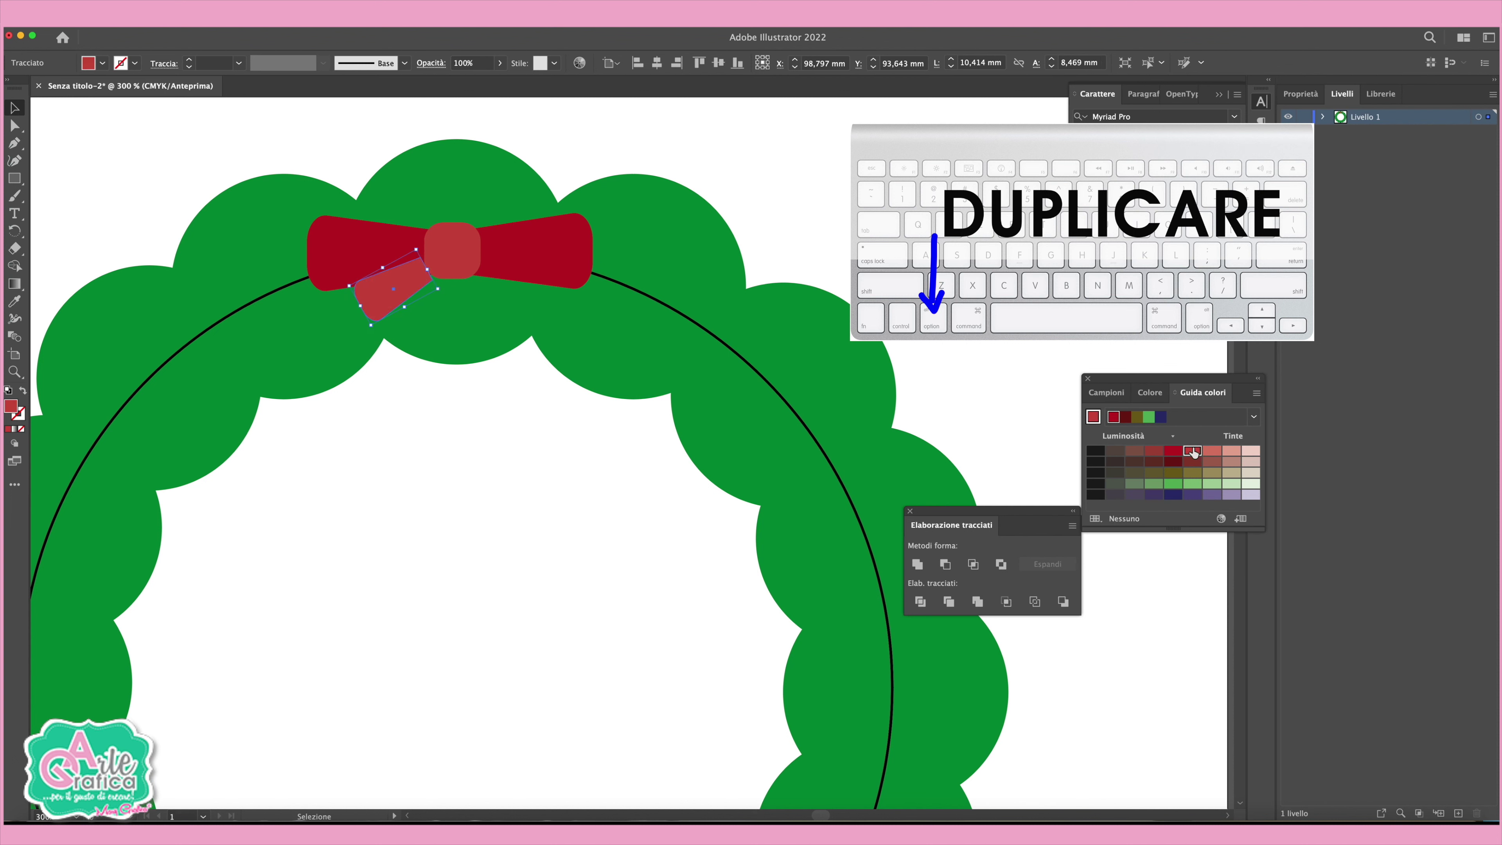
click(1200, 459)
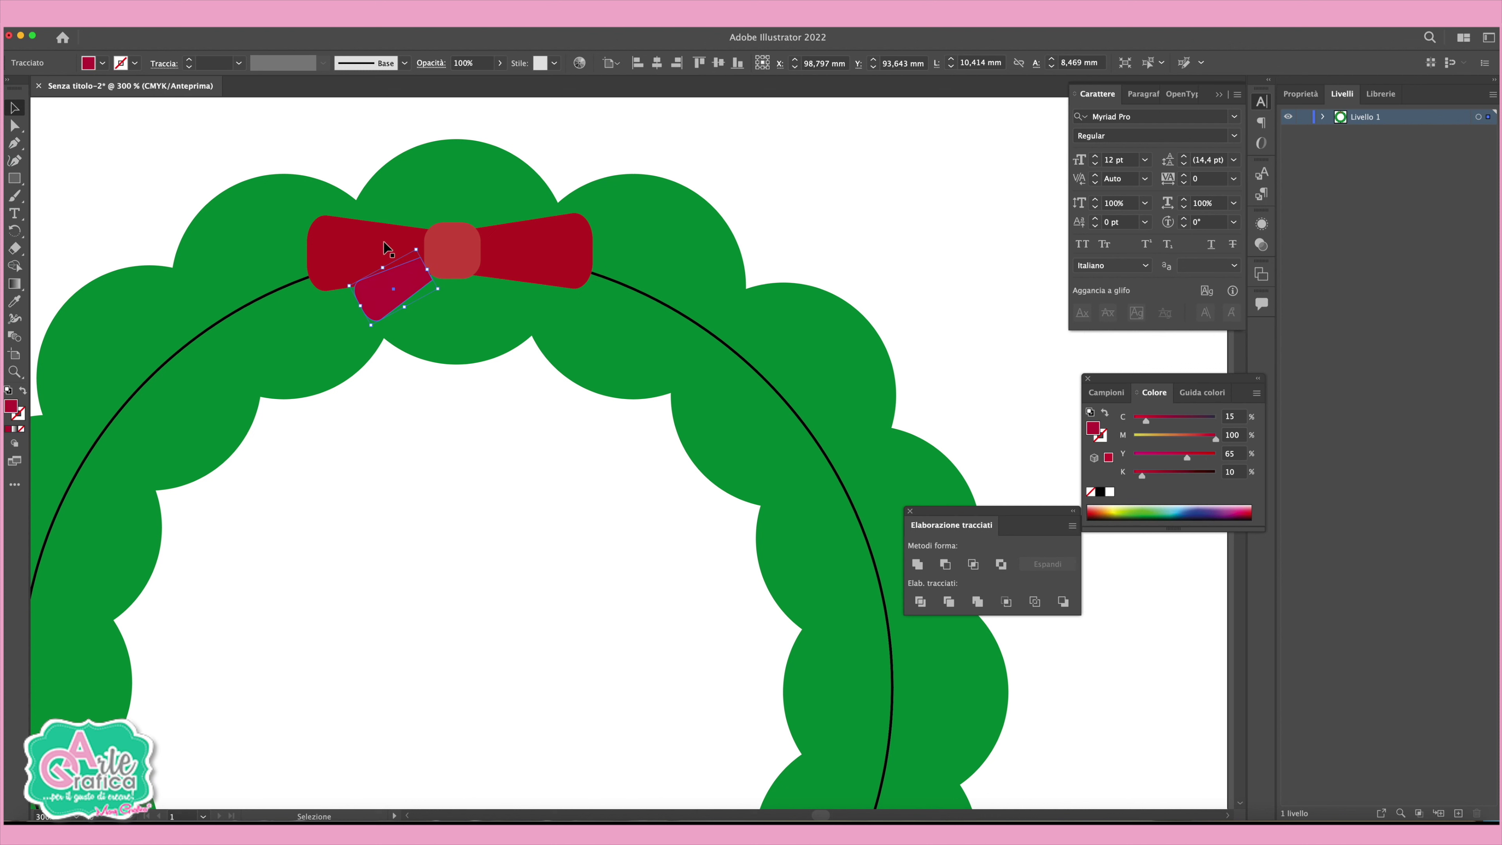
Bring both wings and the knot in front of the tail via Arrange.
click(467, 252)
shift+click(367, 247)
shift+click(516, 247)
right_click(466, 260)
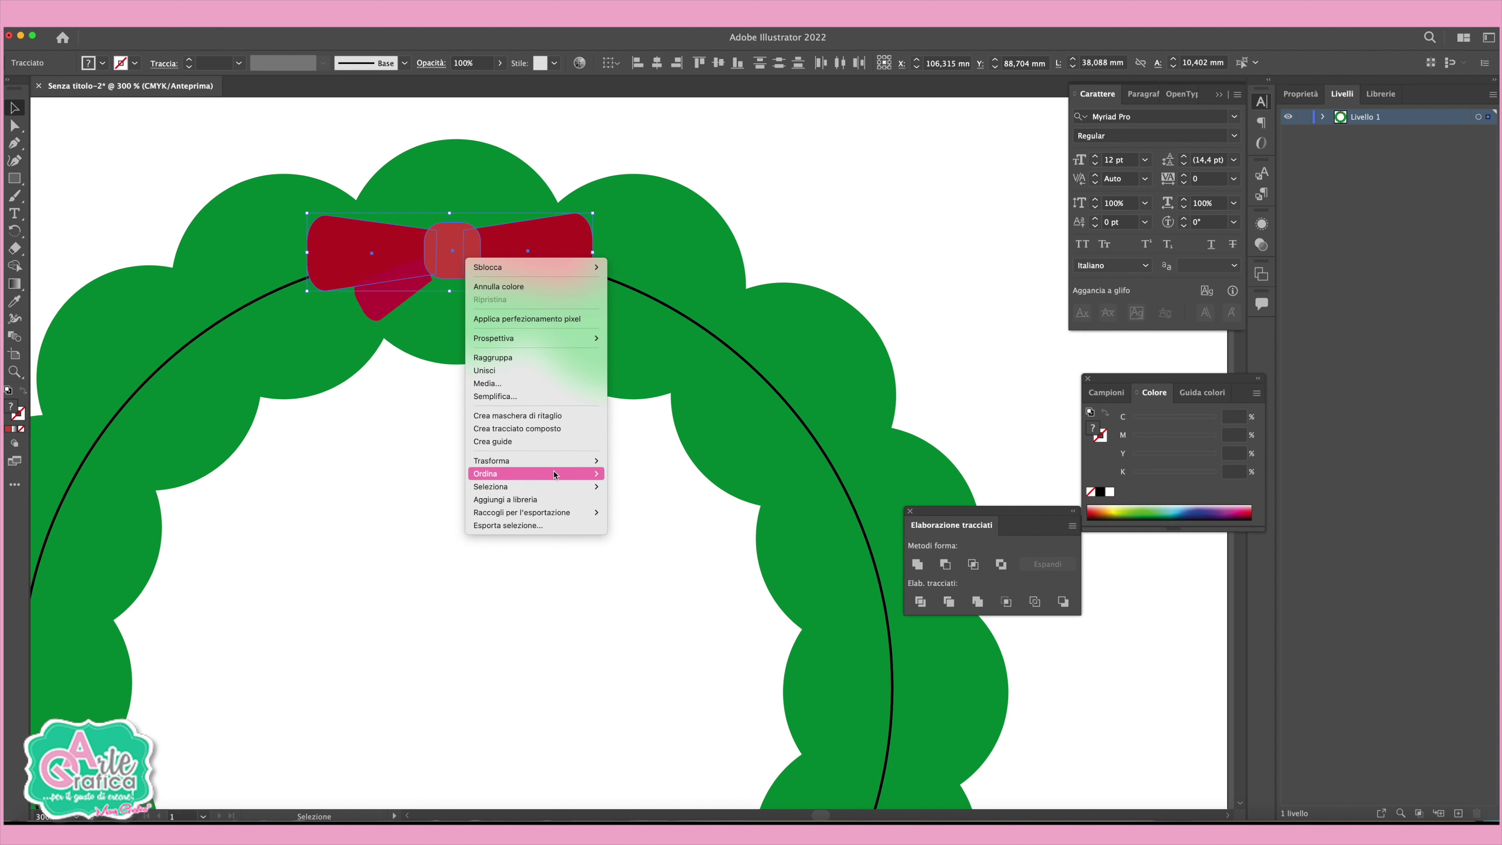
mouse_move(535, 473)
click(645, 474)
click(745, 251)
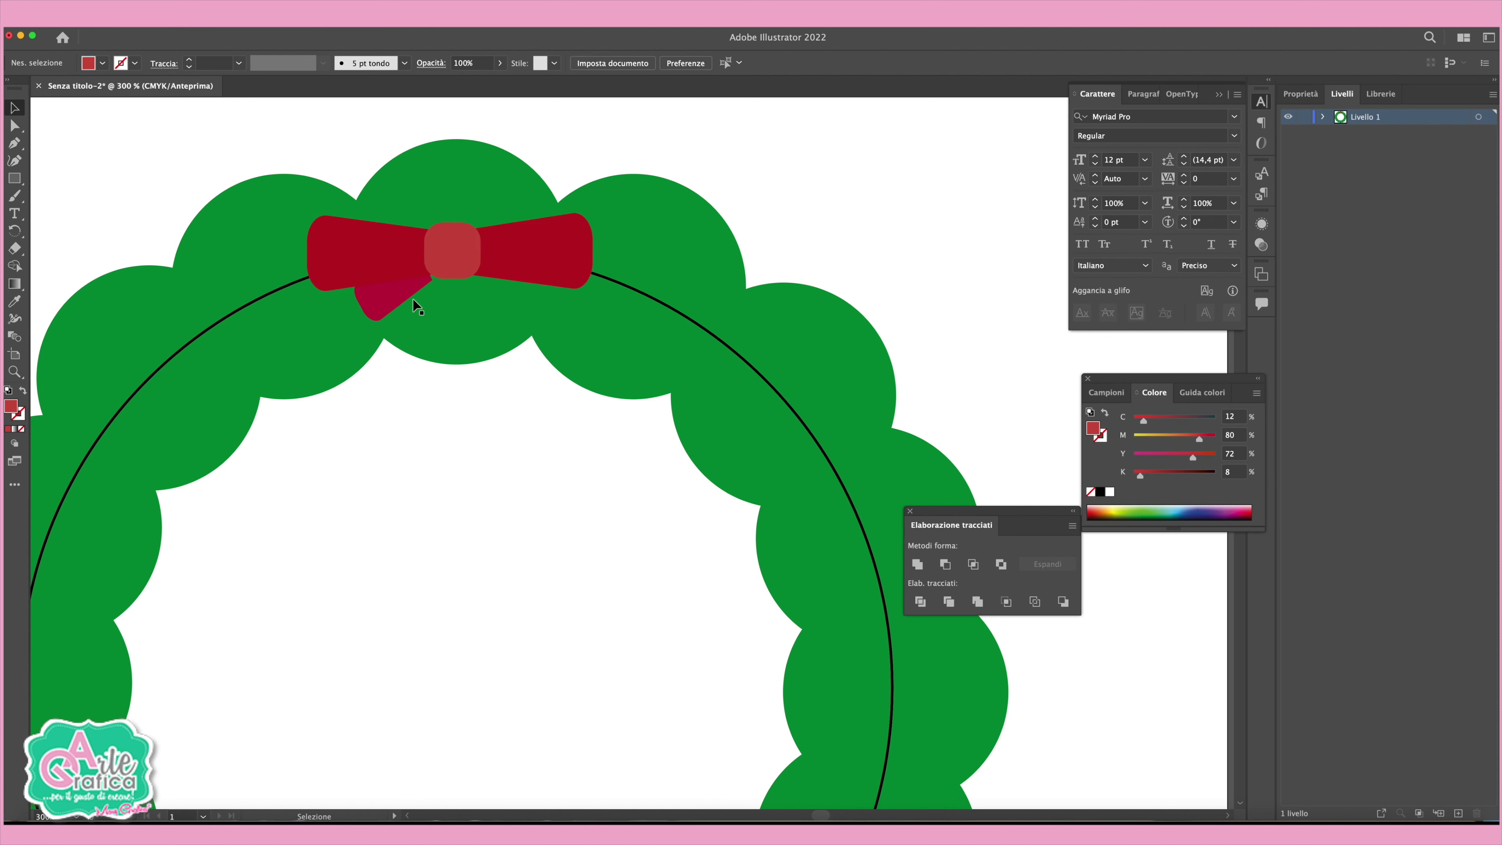
Copy the dark tail to the right side and reflect it to face right.
click(417, 308)
click(903, 241)
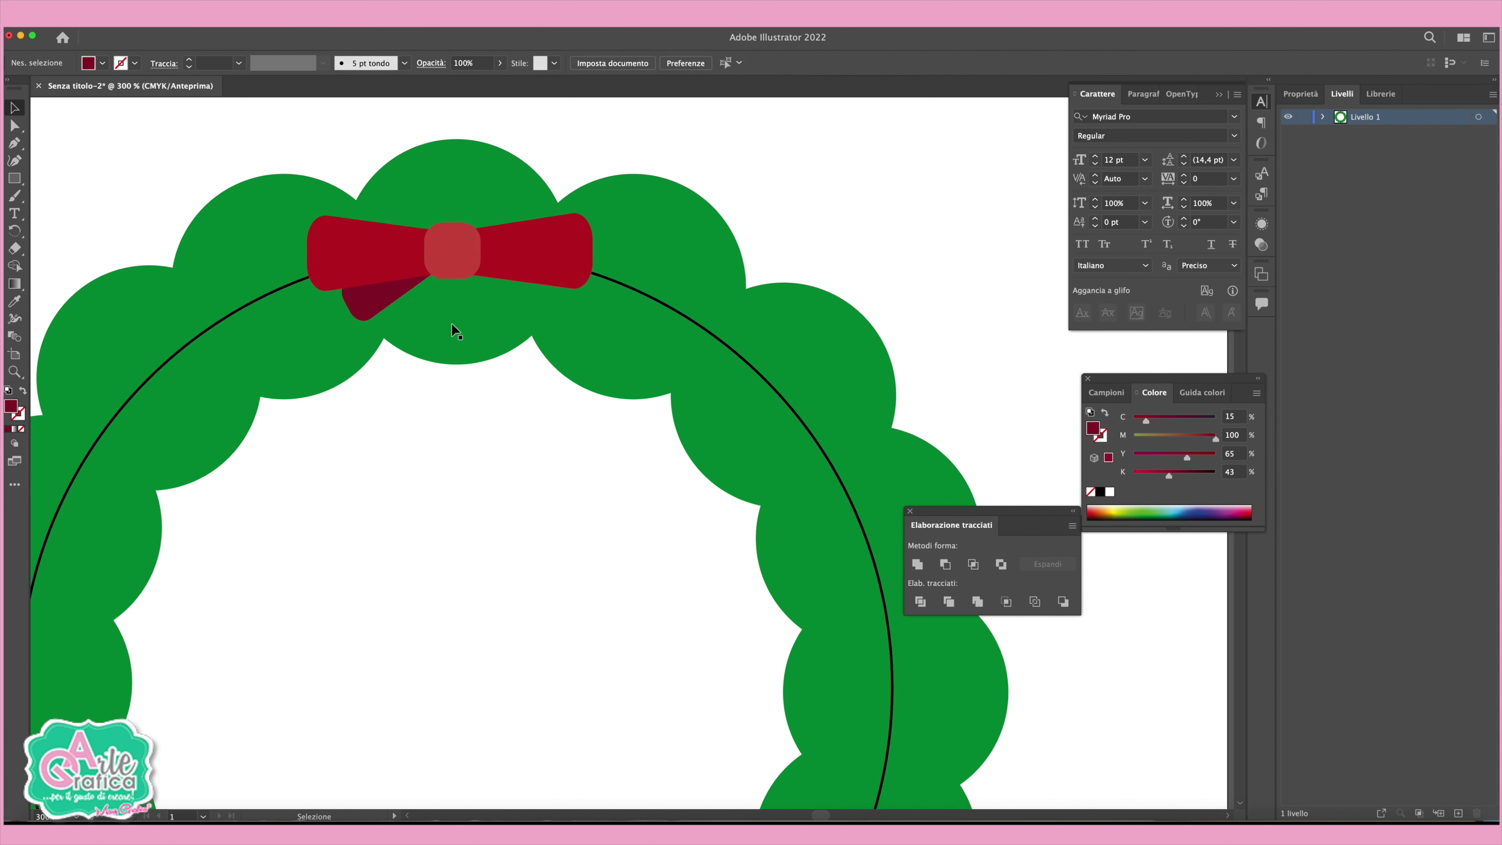
drag(367, 307, 489, 310)
key(shift)
click(14, 232)
drag(14, 232, 89, 266)
mouse_move(520, 254)
mouse_down()
mouse_move(532, 358)
mouse_move(403, 317)
mouse_up()
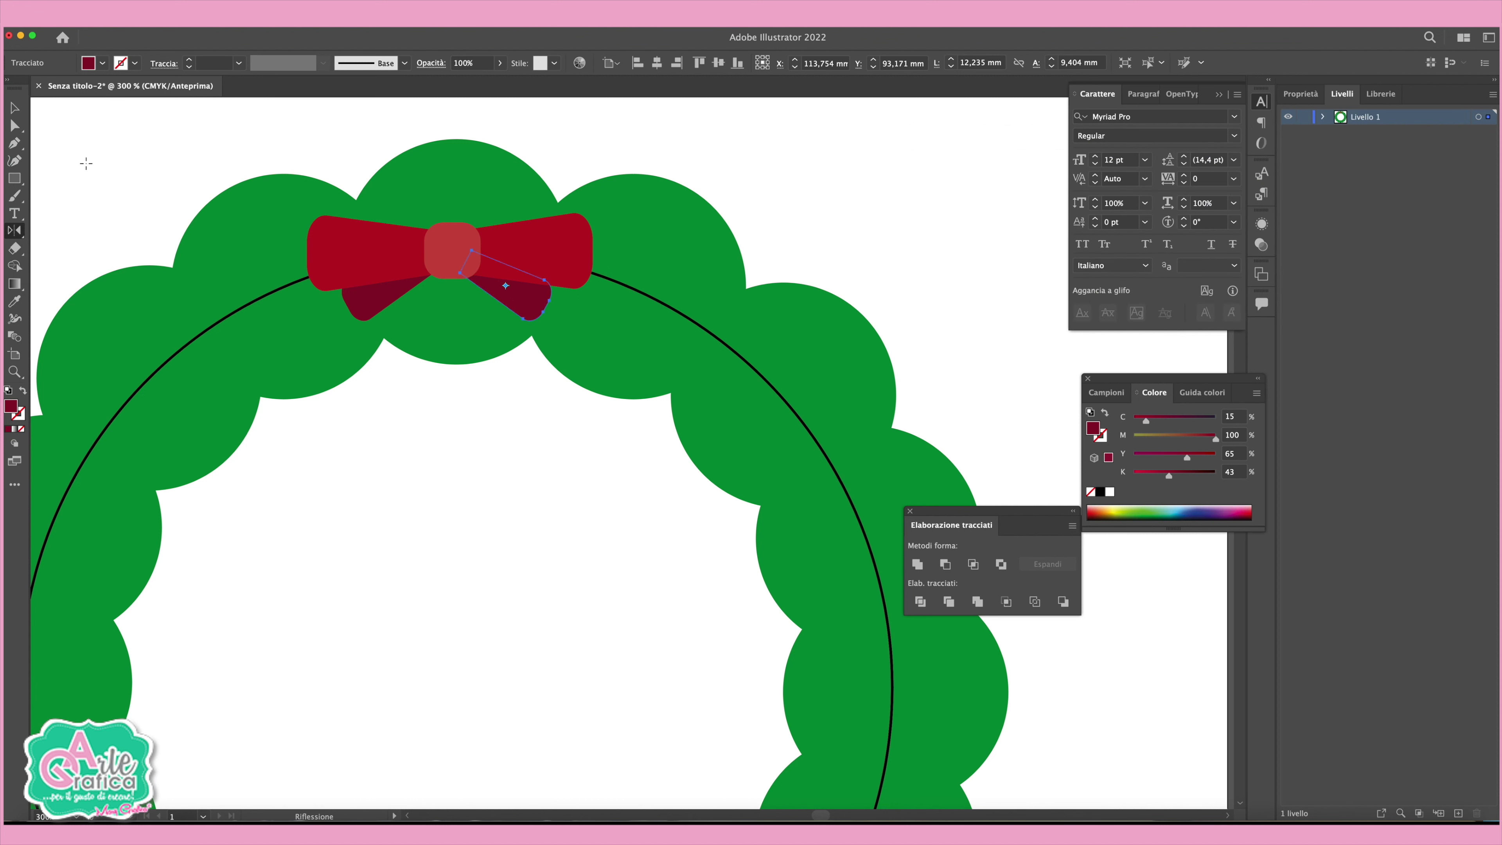
click(14, 144)
key(super+shift+a)
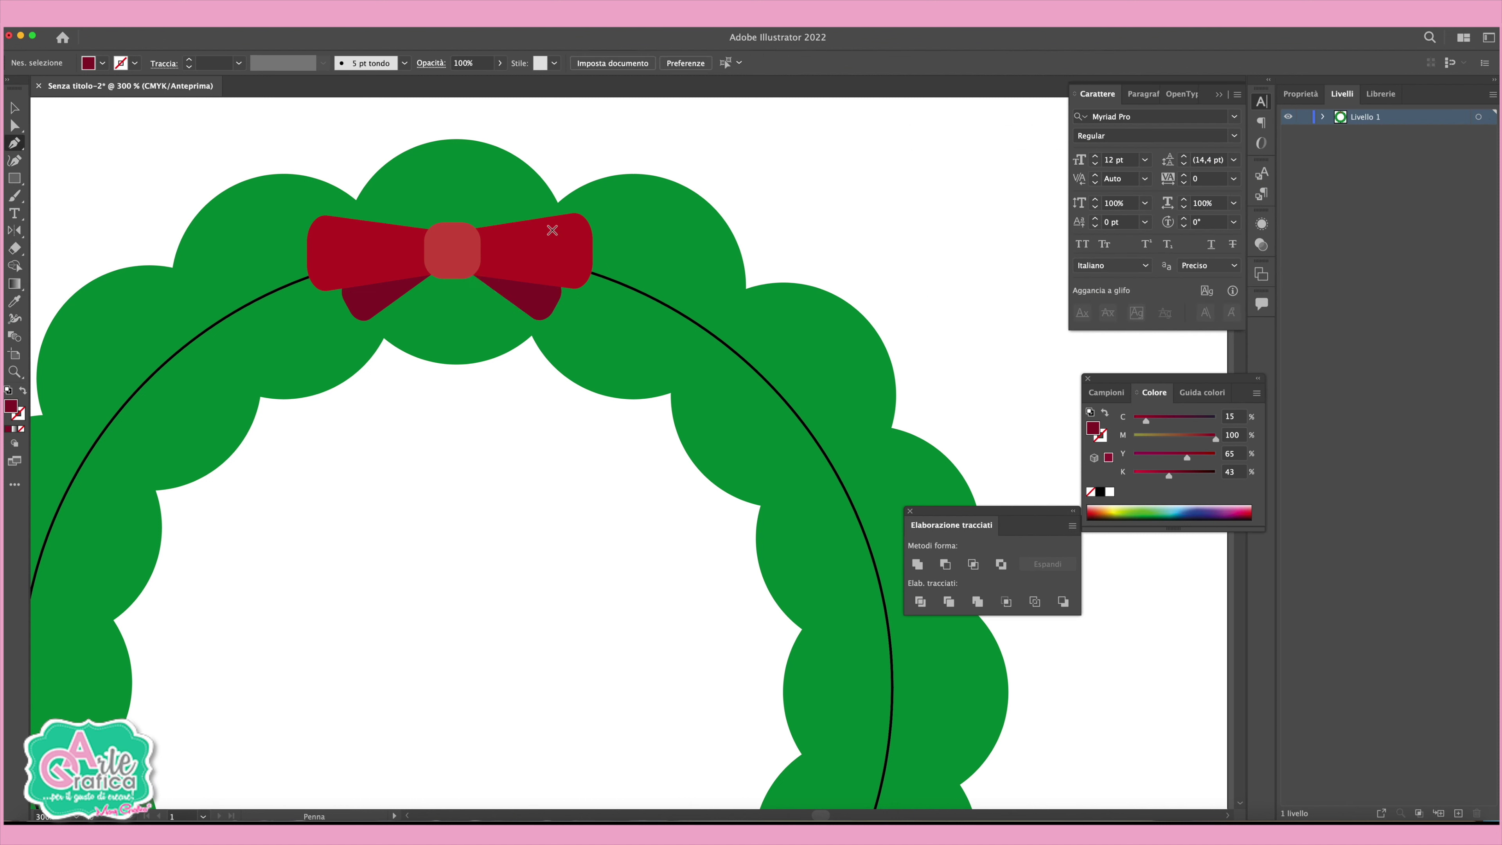
Paint a dark red fold line across the right bow wing and give it a tapered width profile.
click(14, 196)
drag(490, 250, 571, 251)
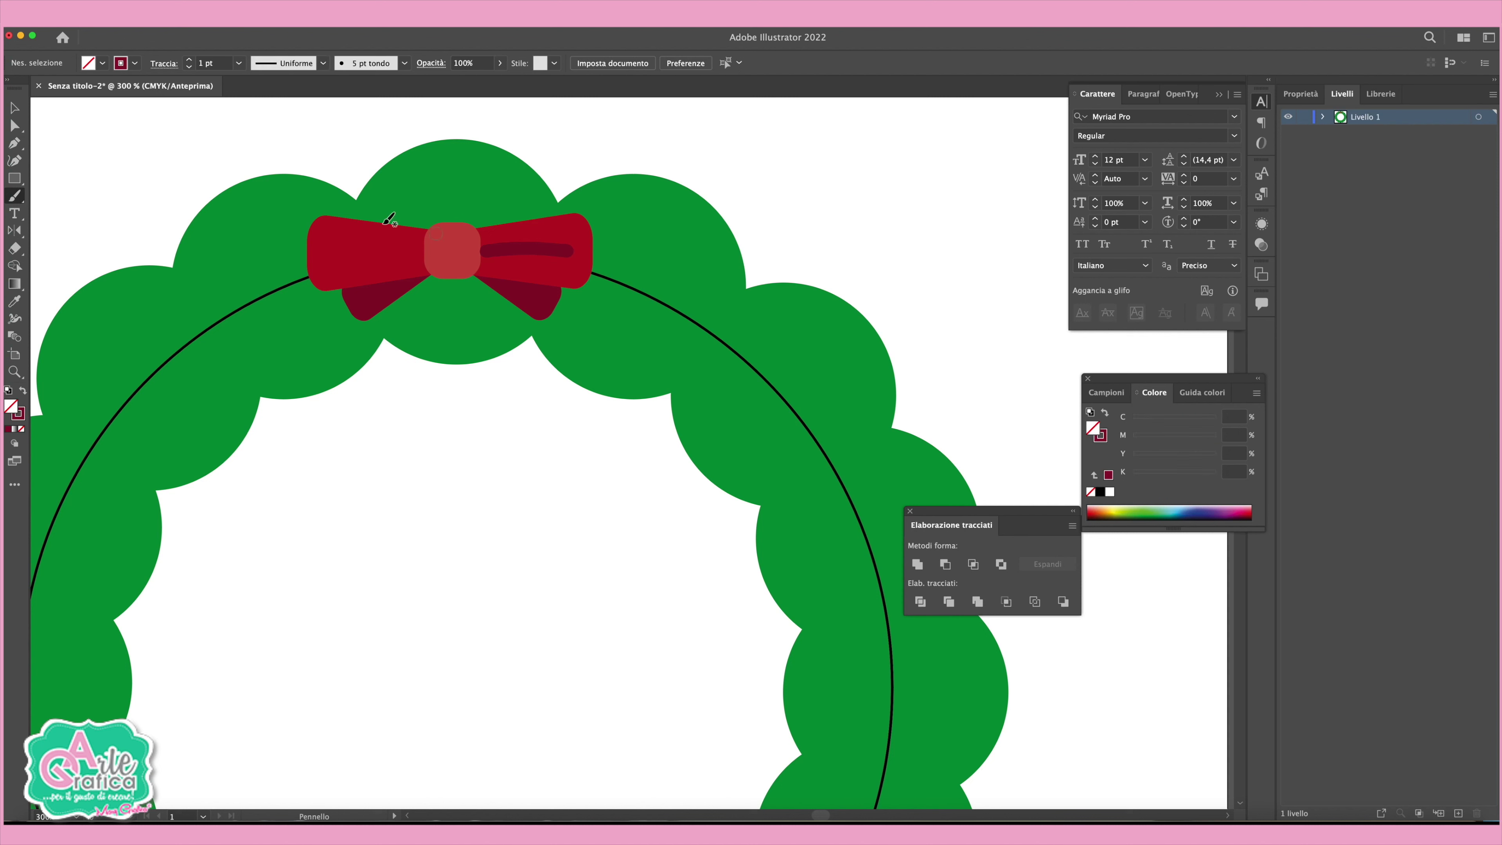
click(14, 109)
click(535, 251)
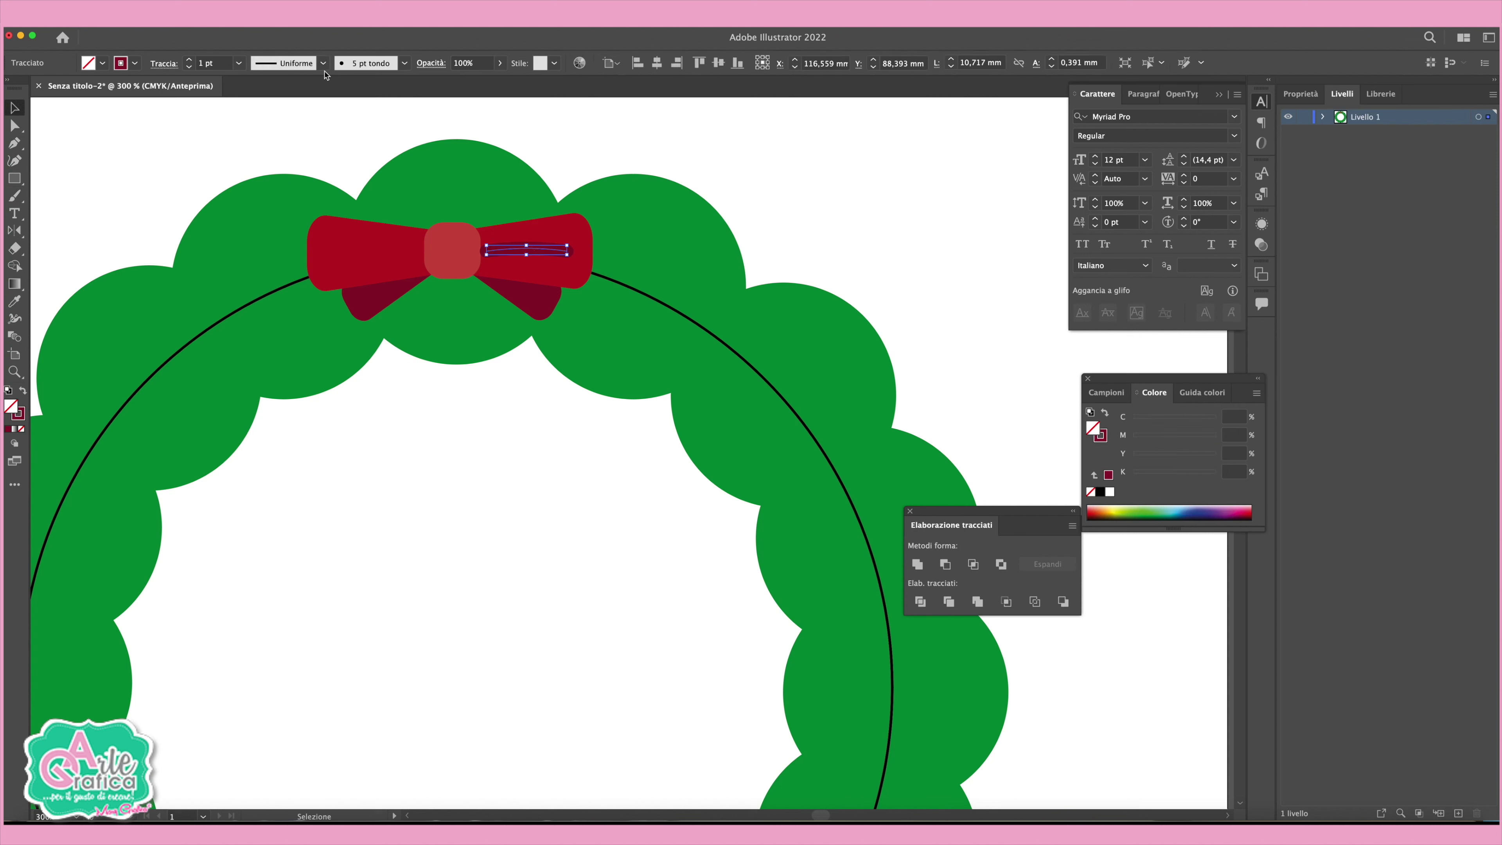
click(355, 65)
click(310, 143)
click(284, 63)
click(275, 114)
click(880, 232)
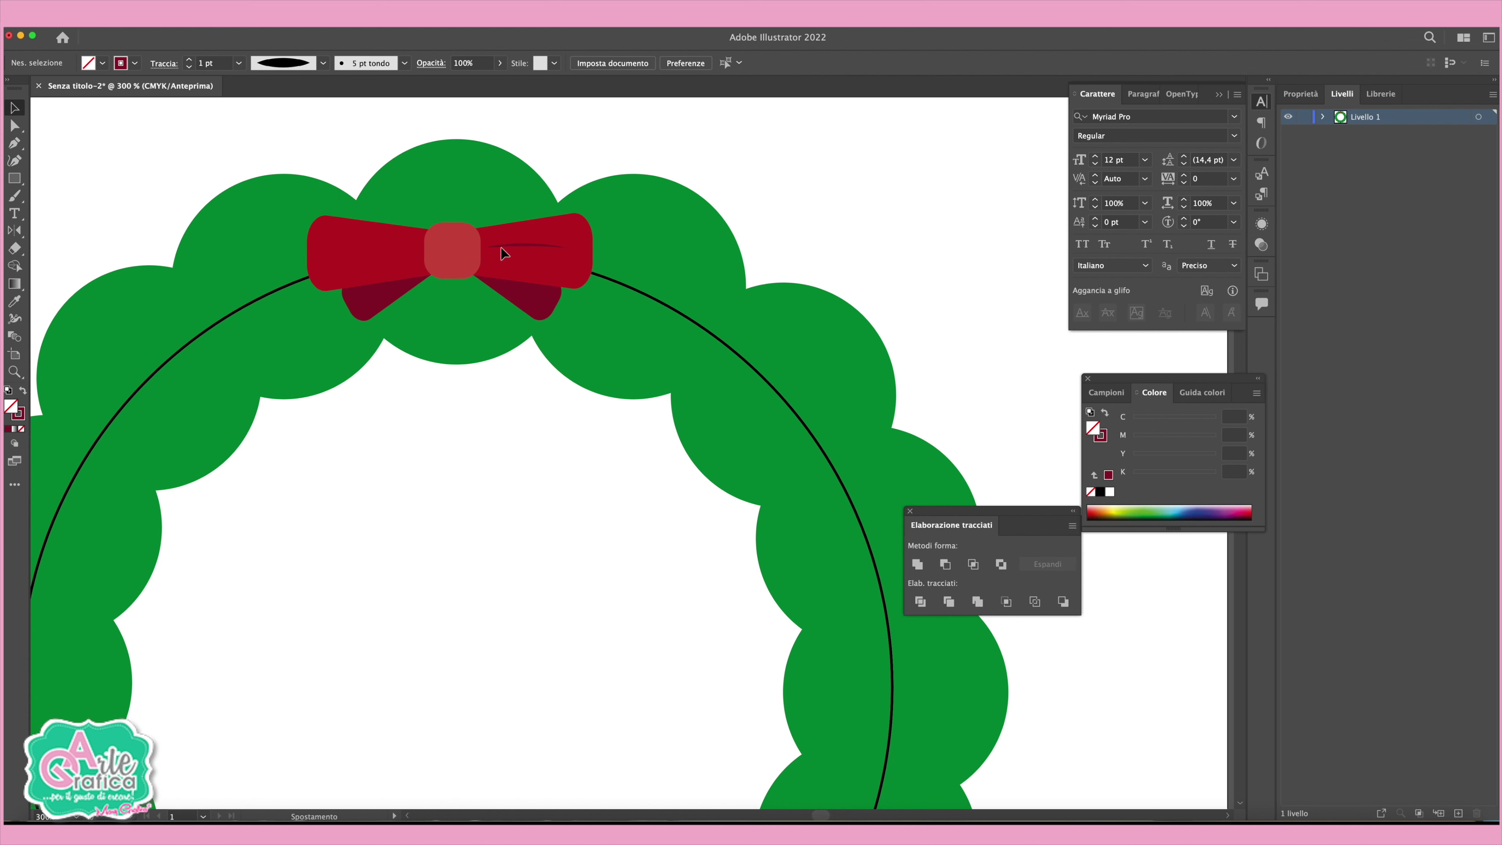
Duplicate the fold line, then copy both lines onto the left wing and reflect them.
drag(502, 254, 531, 275)
shift+click(534, 255)
drag(534, 255, 387, 251)
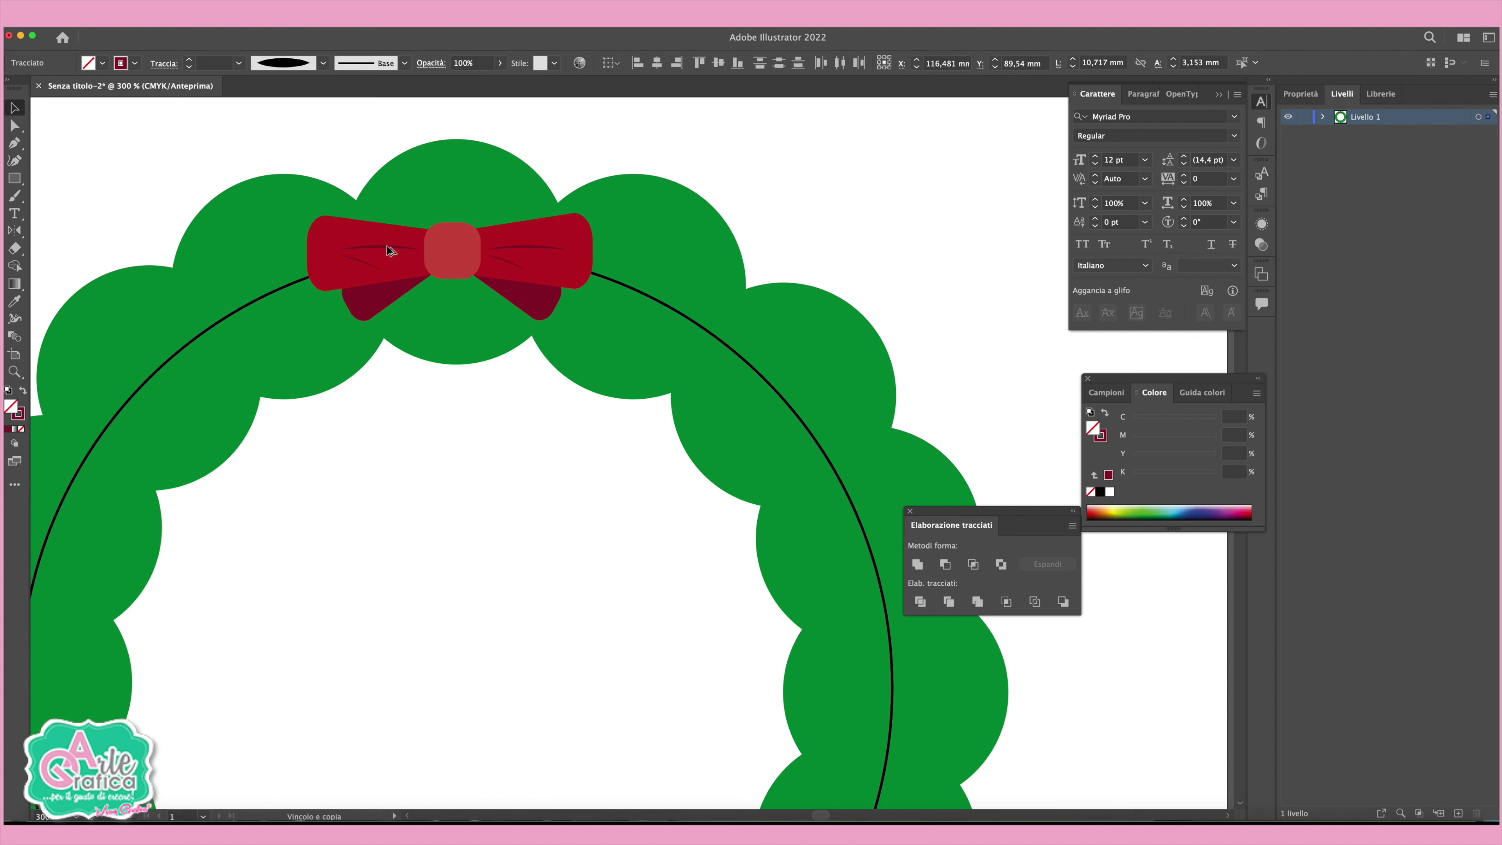
drag(431, 245, 312, 269)
key(o)
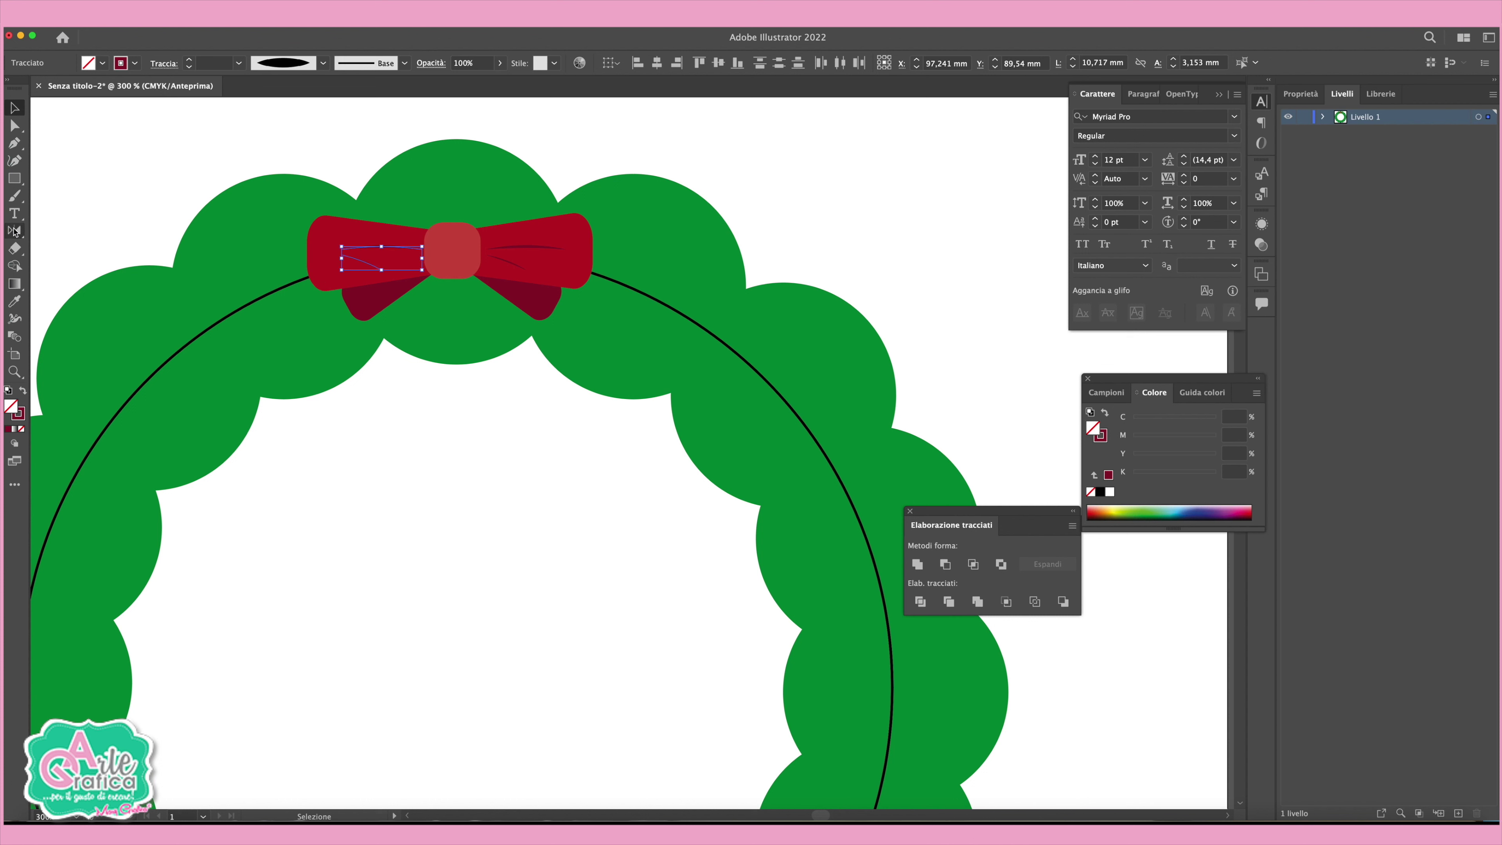
drag(328, 251, 324, 255)
click(14, 107)
click(787, 207)
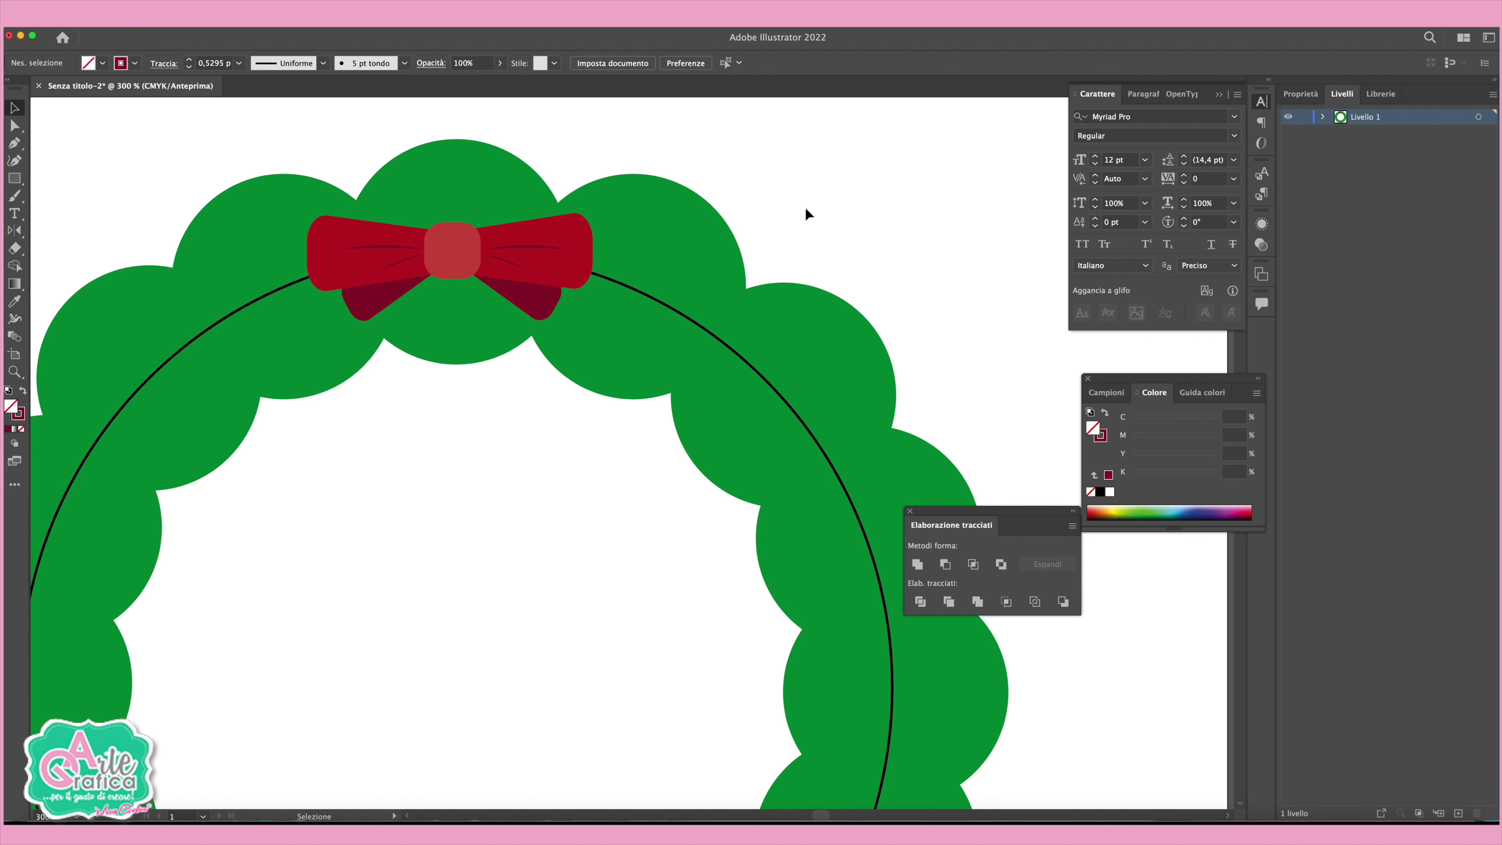
key(ctrl+minus)
key(ctrl+minus)
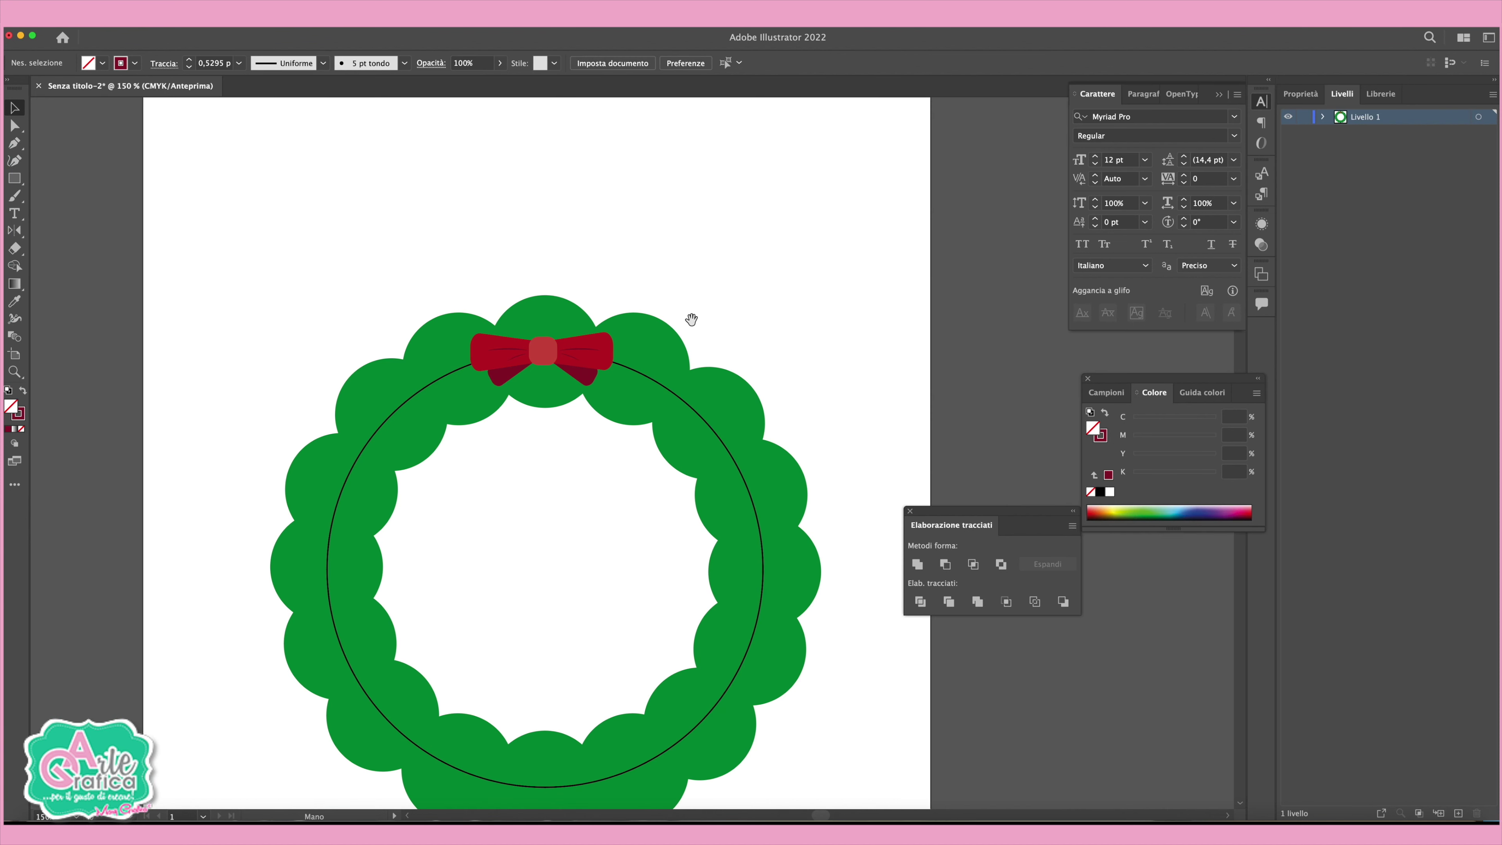
Set the Paintbrush to a light orange stroke with no fill.
drag(690, 320, 662, 161)
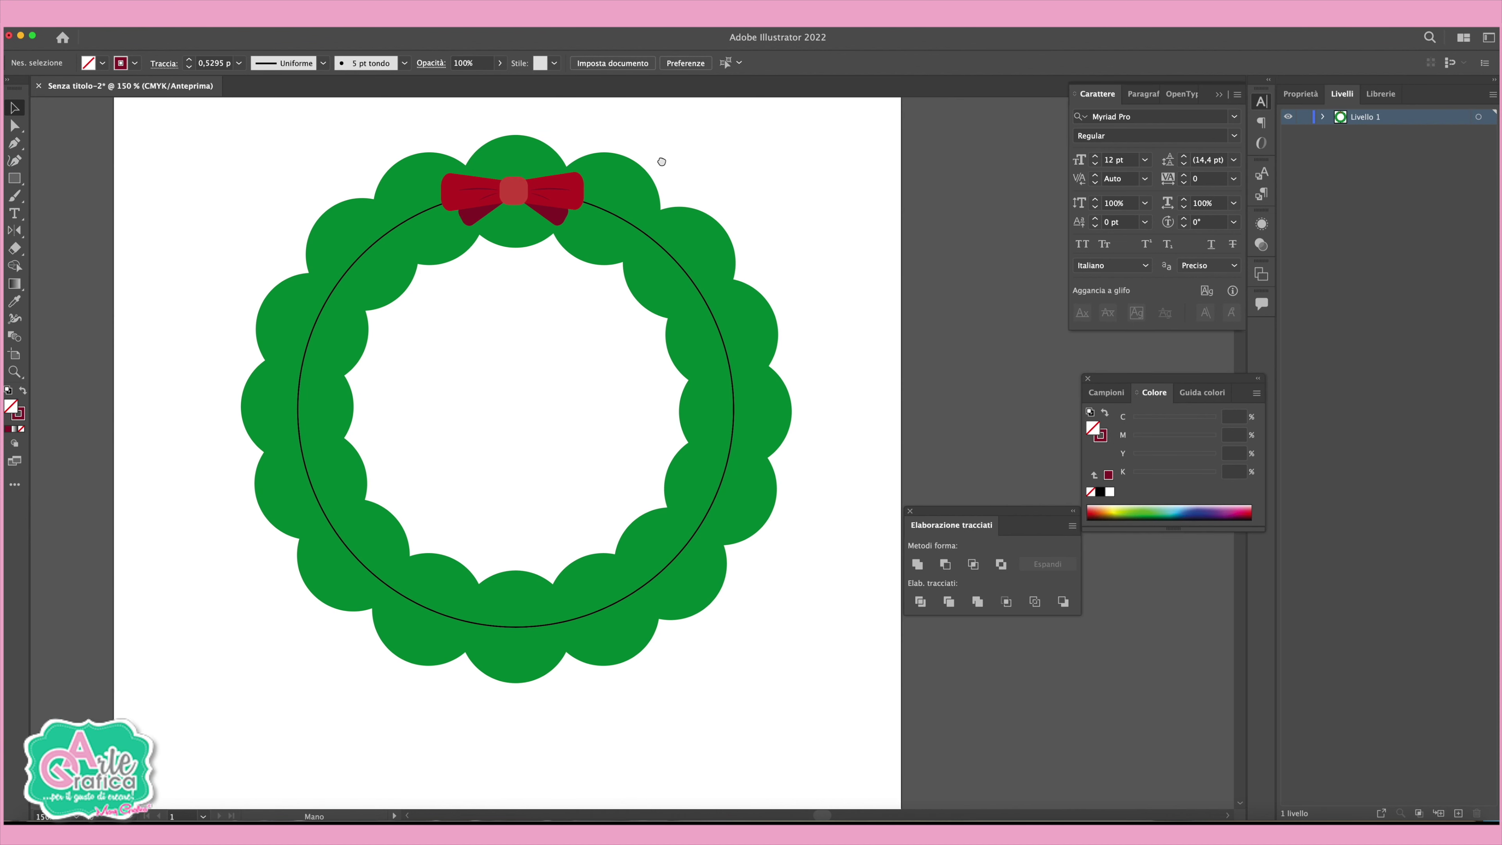
click(381, 248)
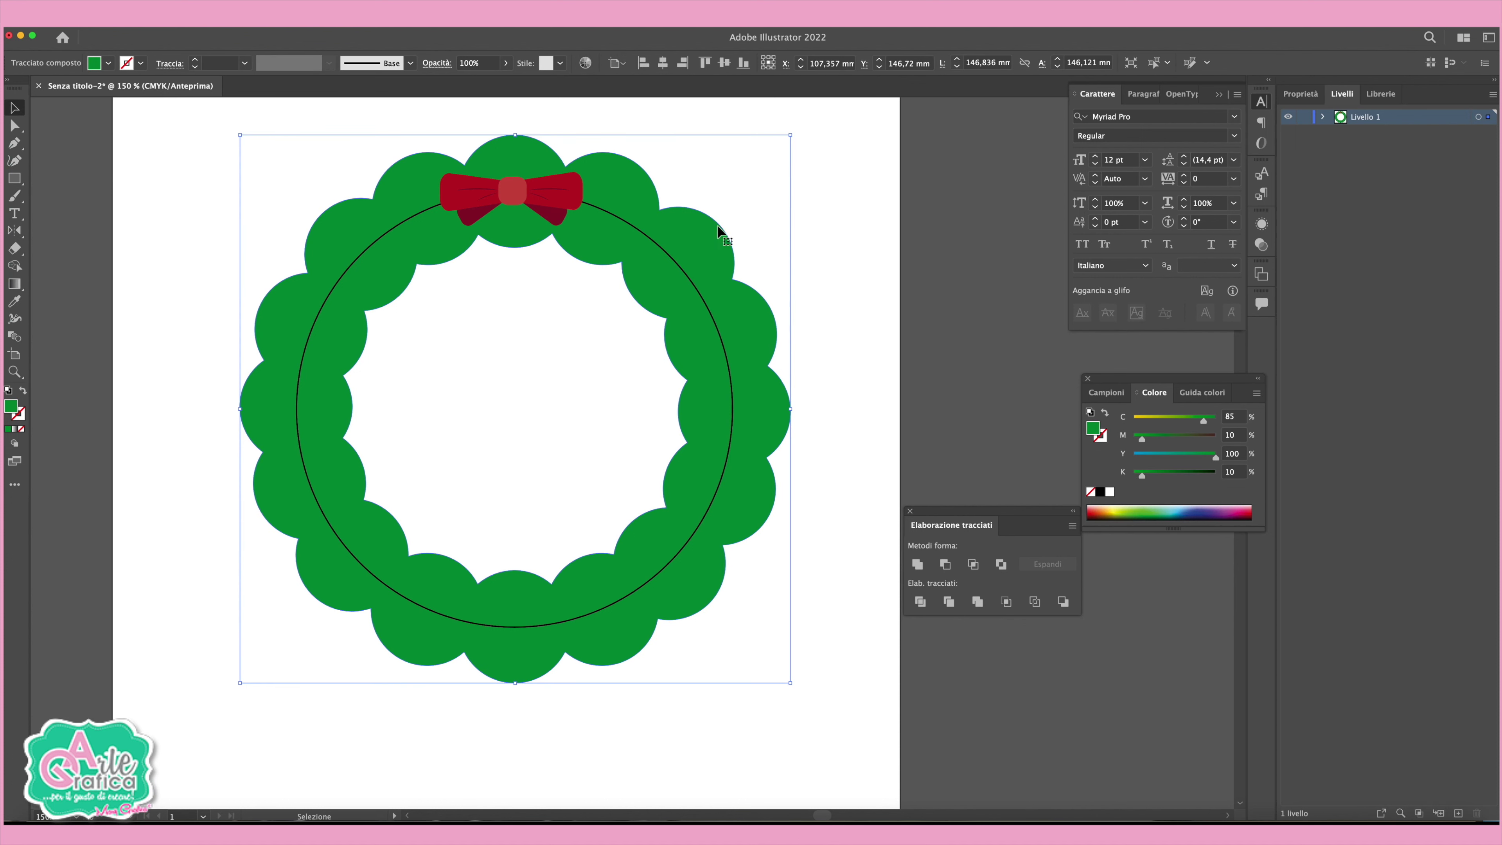
click(785, 222)
click(15, 196)
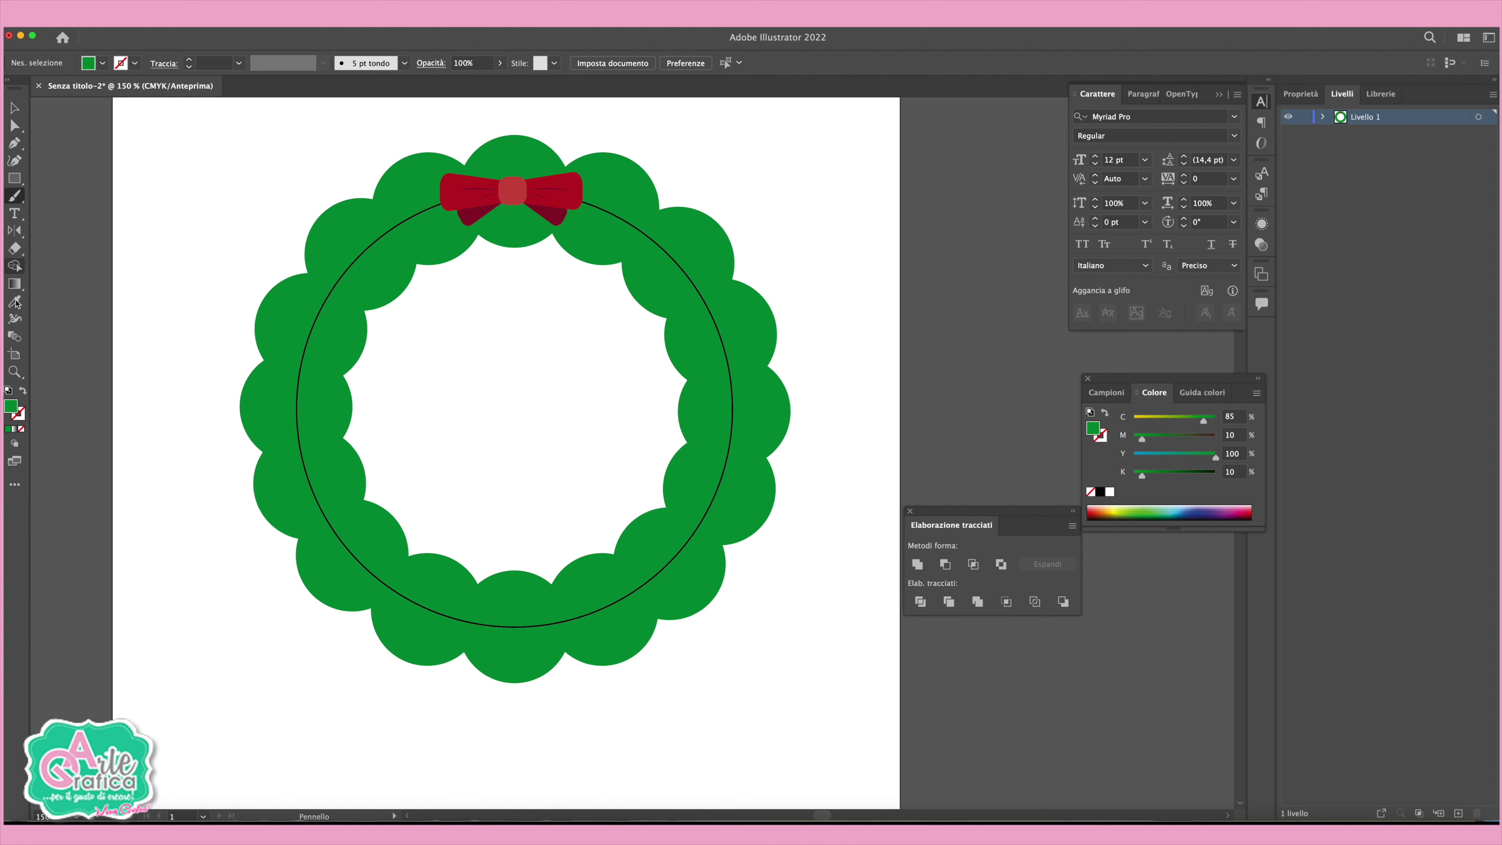
click(21, 391)
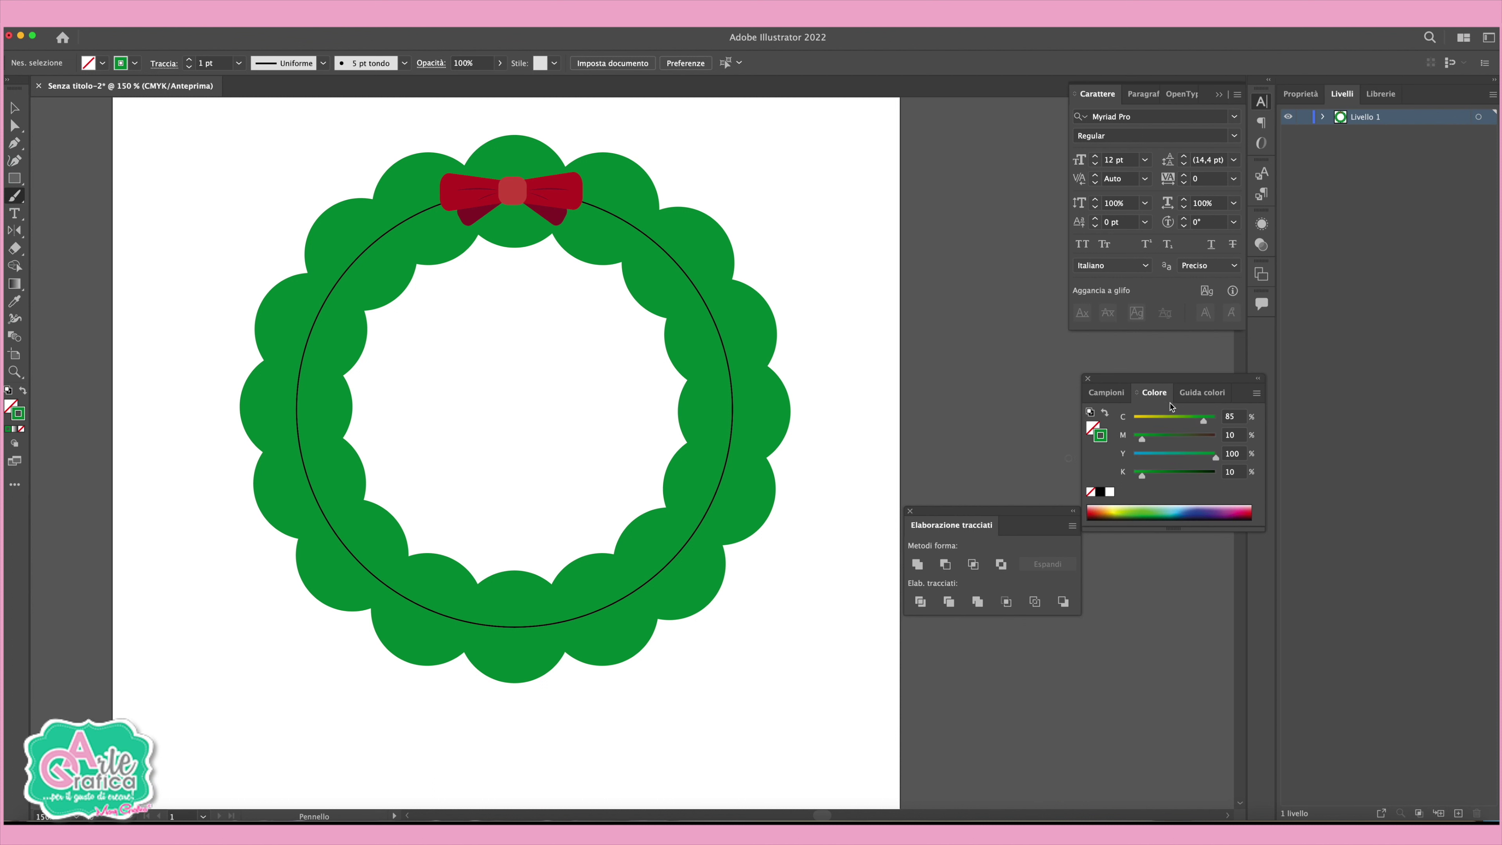
click(1106, 392)
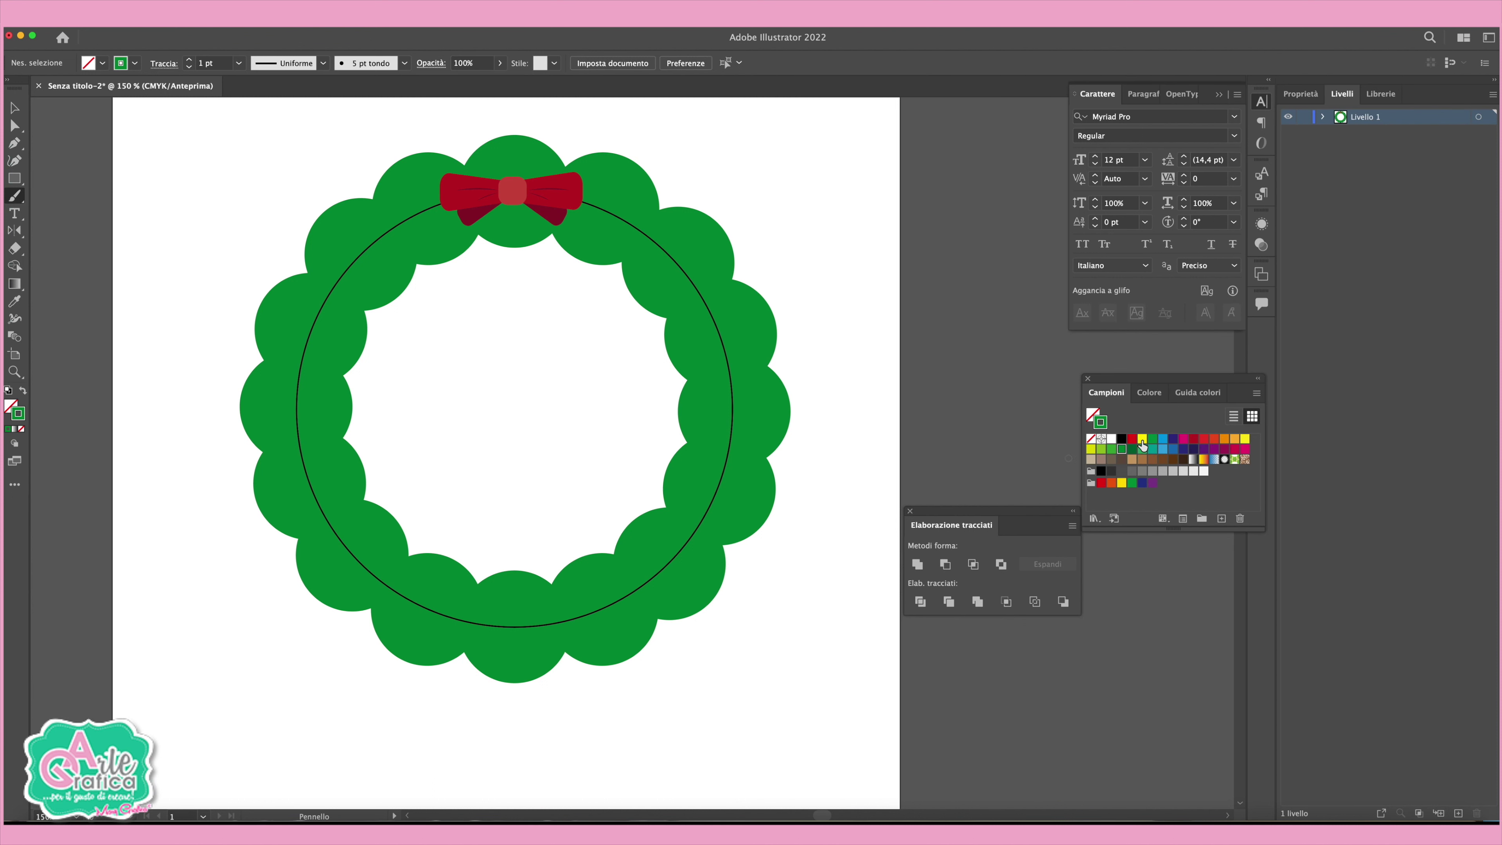
click(1227, 440)
click(1191, 395)
click(1193, 453)
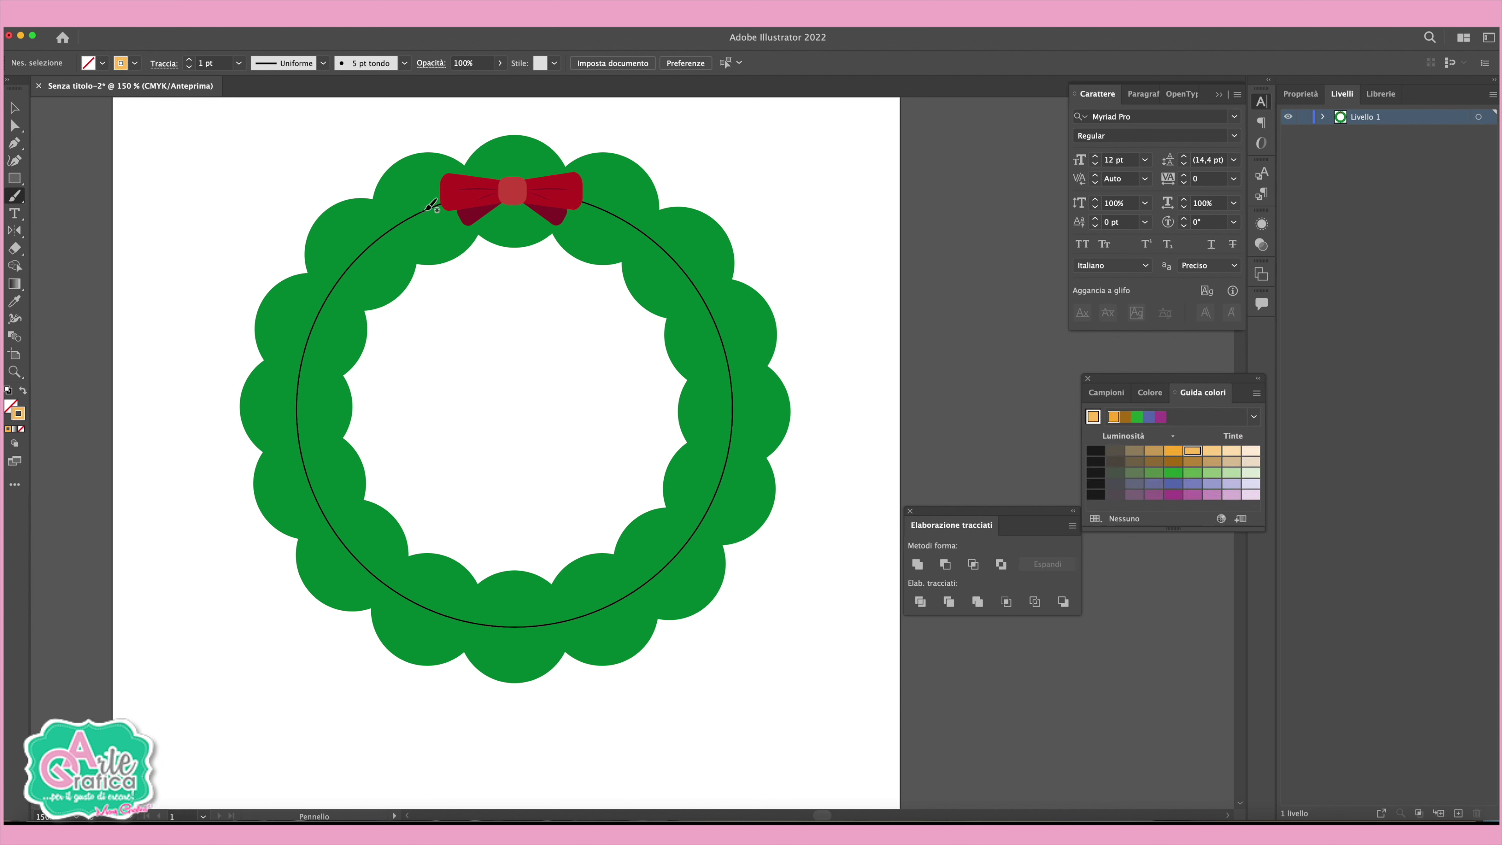
Paint three wavy orange garland strokes around the wreath's left, bottom and lower right.
mouse_move(406, 207)
mouse_down()
mouse_move(314, 330)
mouse_move(264, 447)
mouse_up()
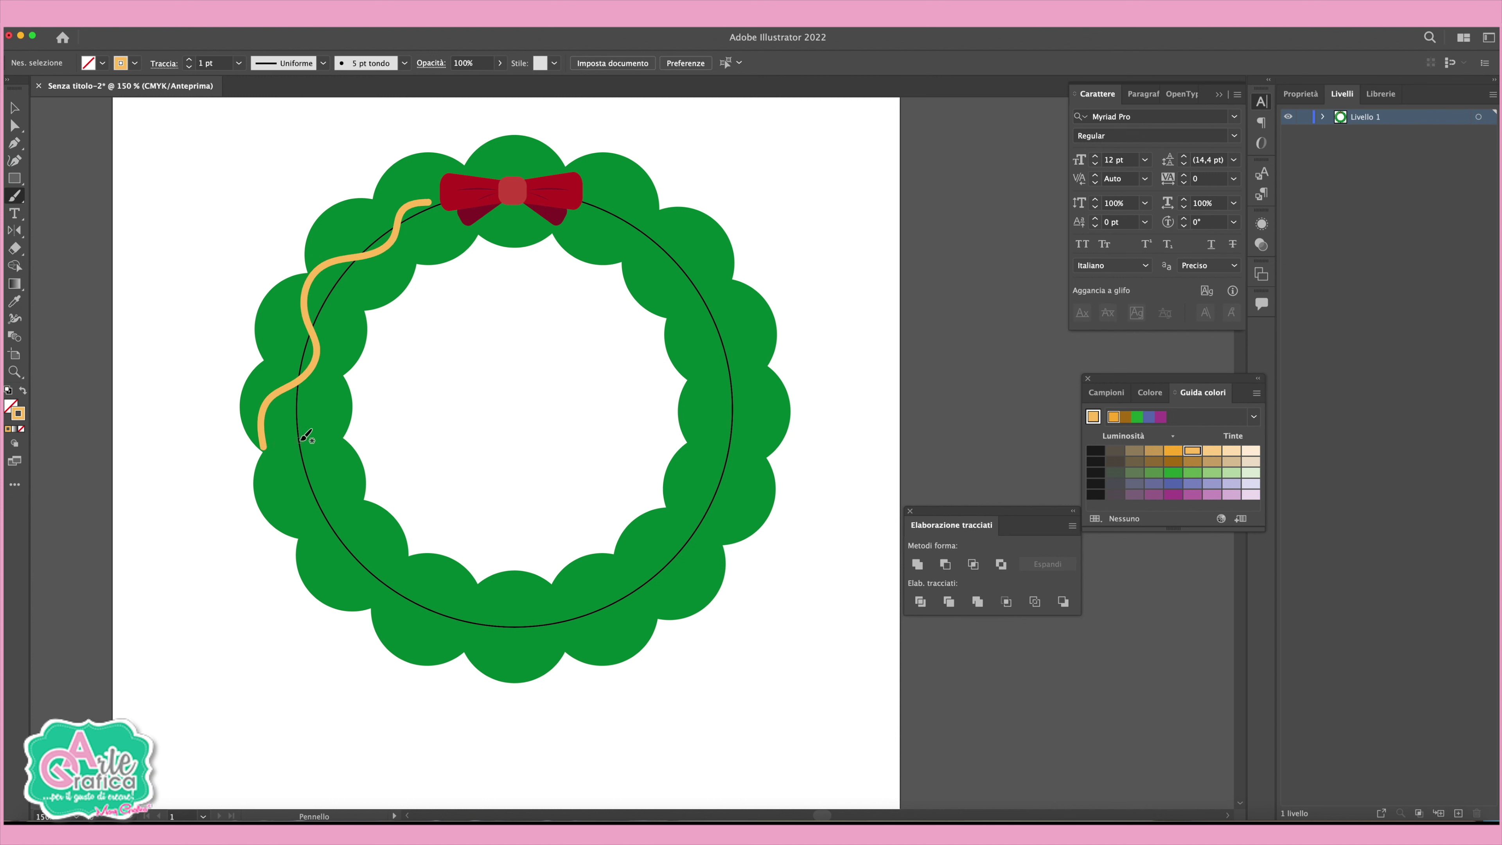
mouse_move(336, 494)
mouse_down()
mouse_move(331, 536)
mouse_move(443, 631)
mouse_move(580, 622)
mouse_up()
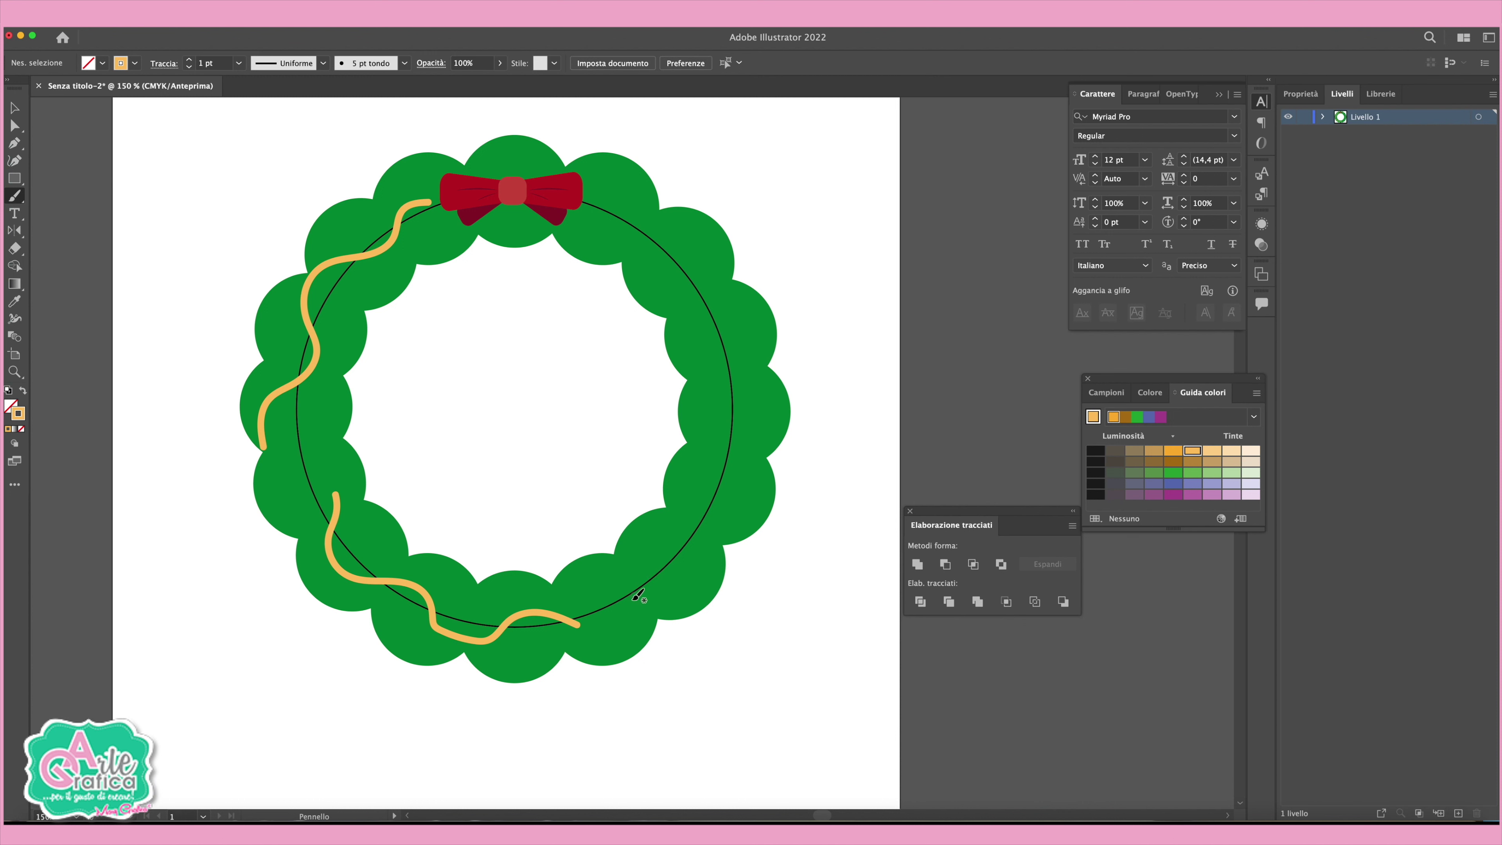
mouse_move(631, 609)
mouse_down()
mouse_move(636, 559)
mouse_move(709, 543)
mouse_move(698, 482)
mouse_move(751, 431)
mouse_up()
click(15, 108)
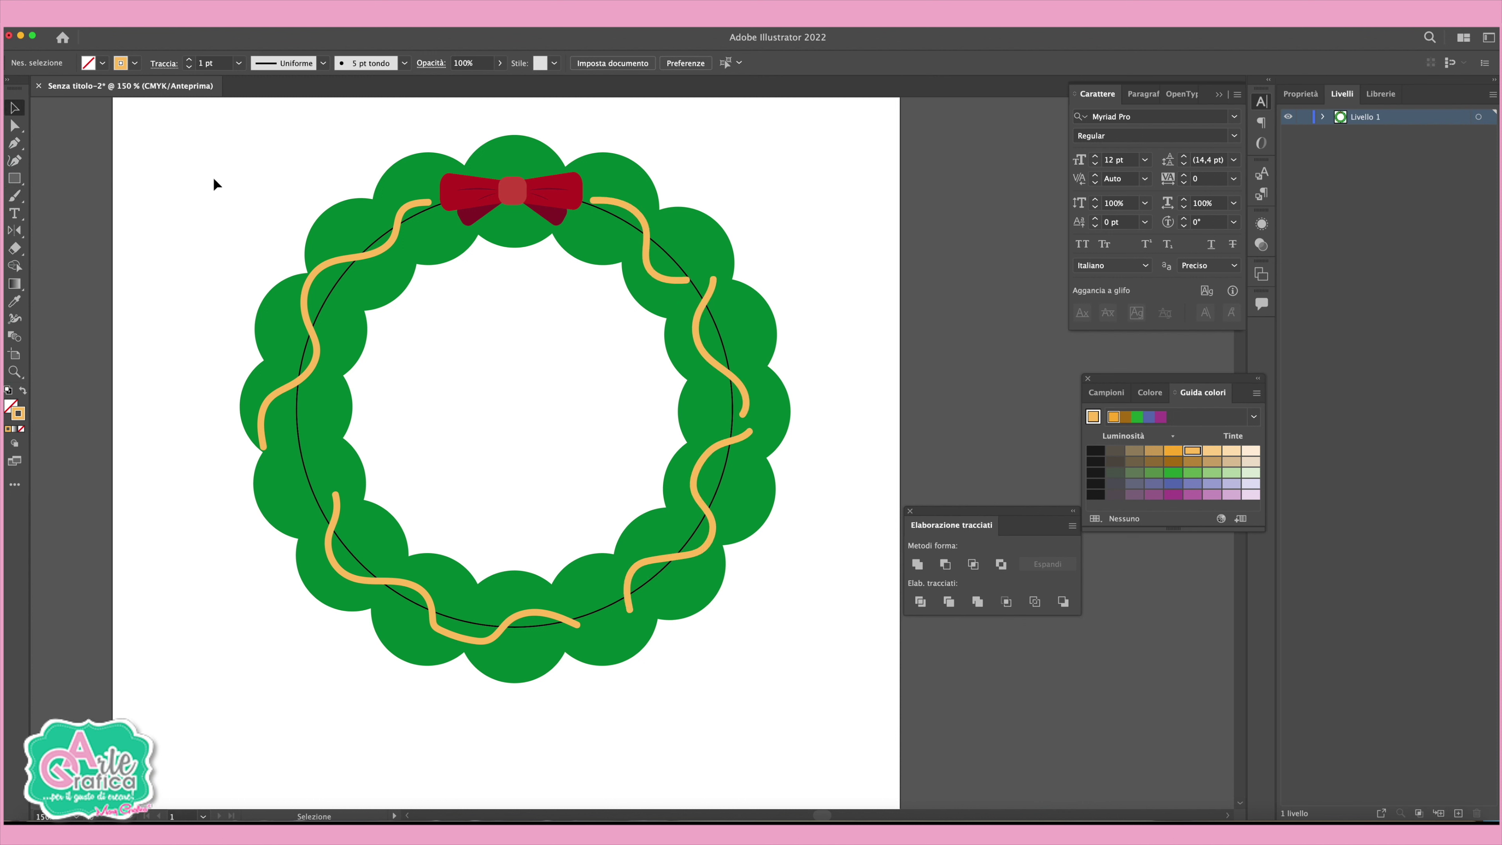
Give all four garland strokes the Basic brush, a tapered width profile and 2 pt weight.
click(355, 265)
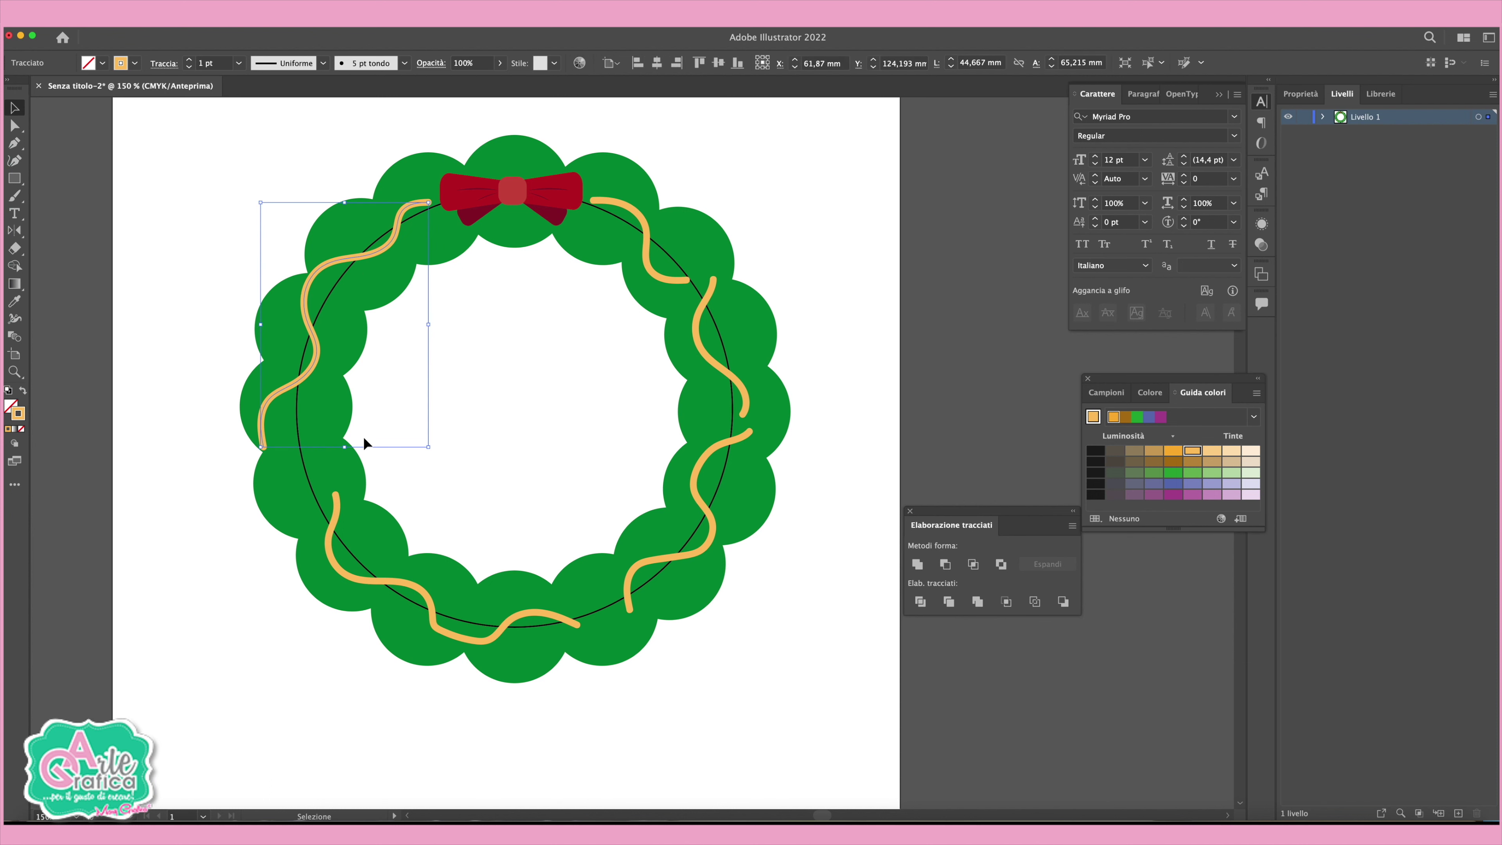
shift+click(333, 532)
shift+click(666, 561)
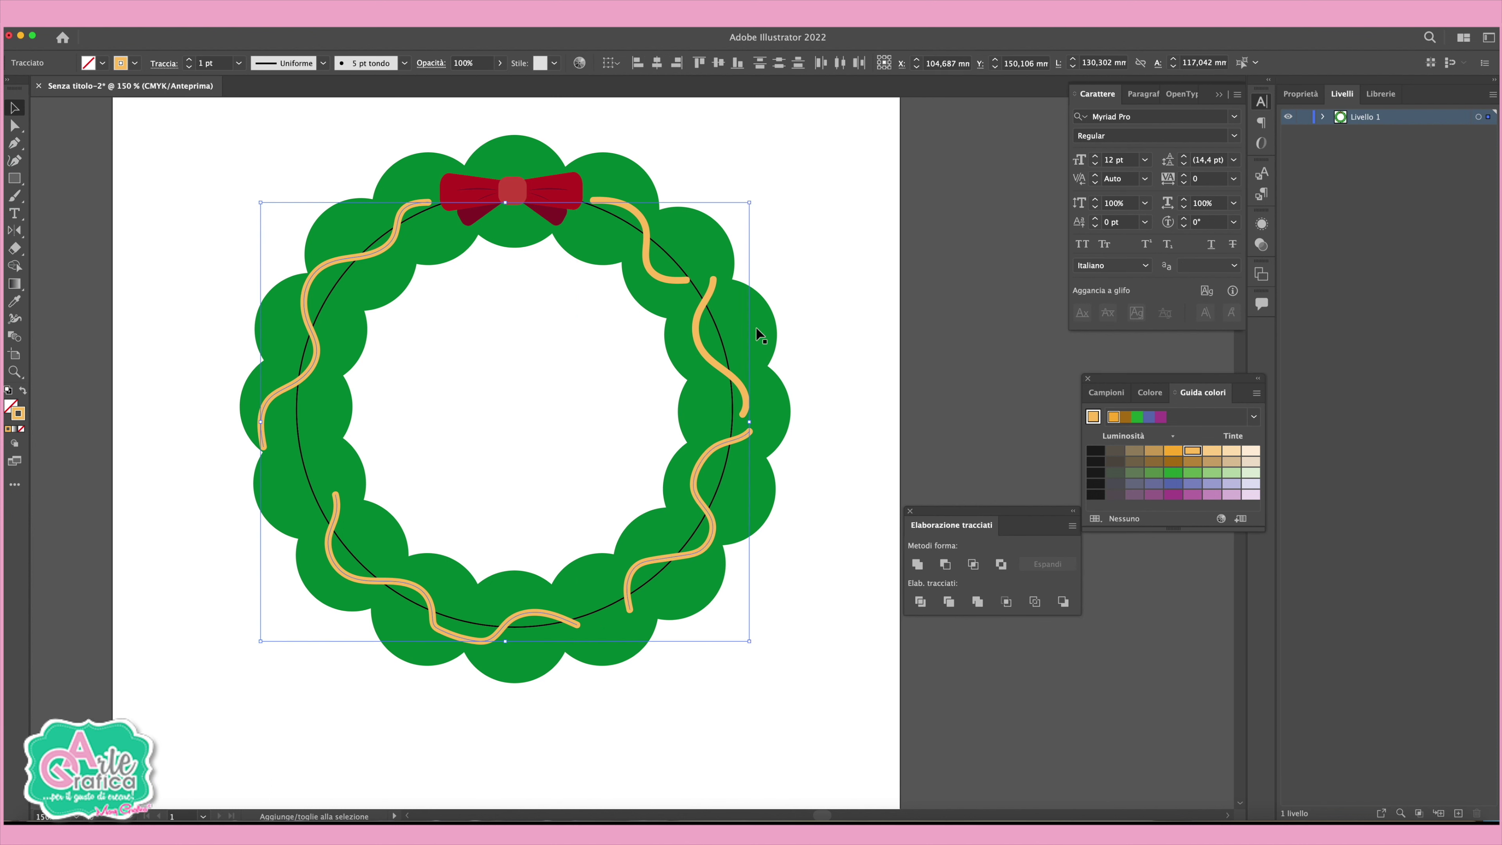
shift+click(678, 278)
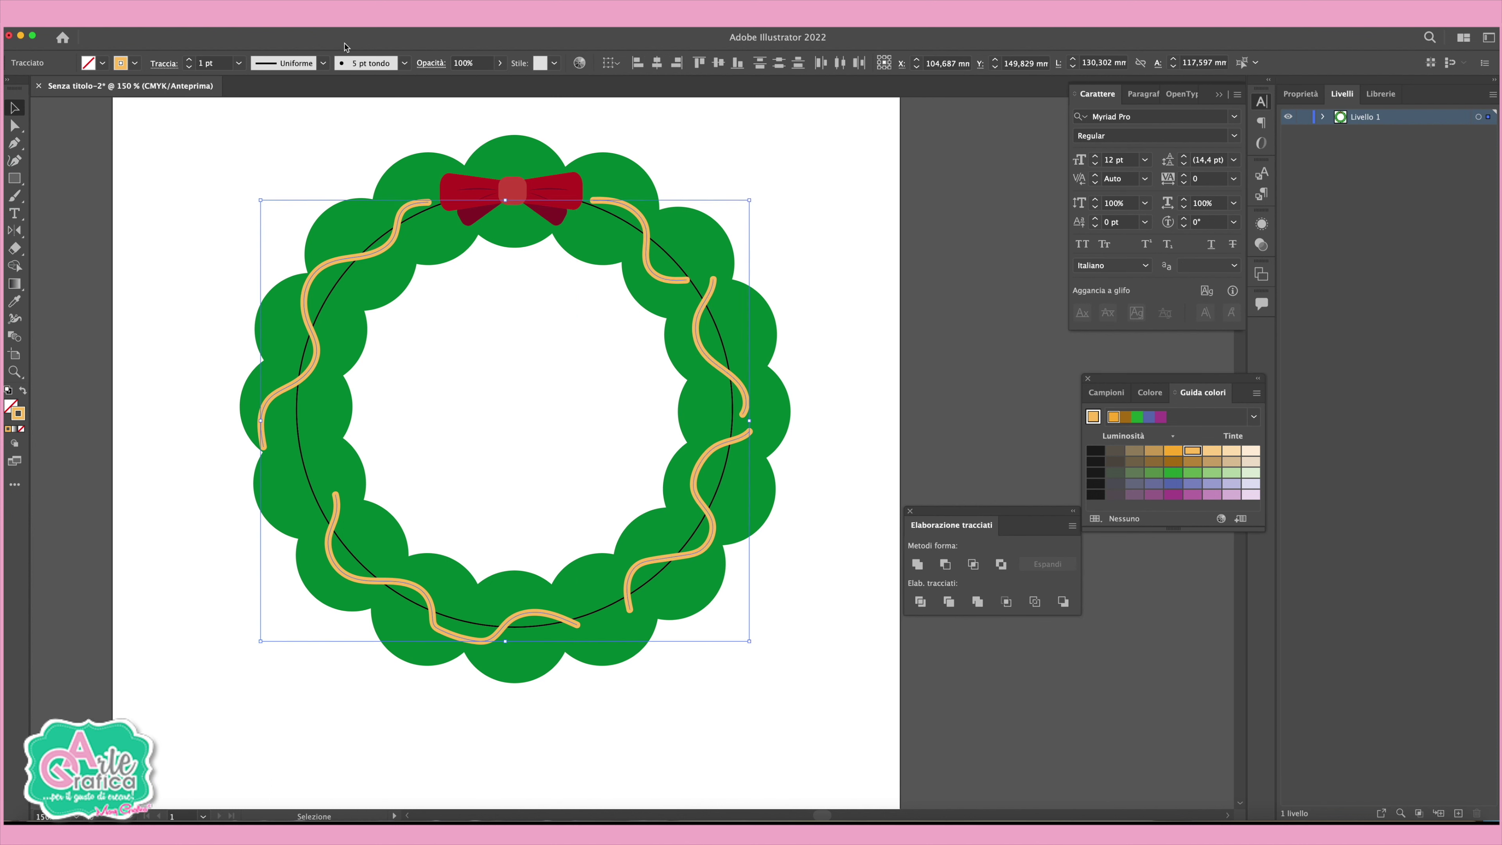
click(355, 63)
click(355, 144)
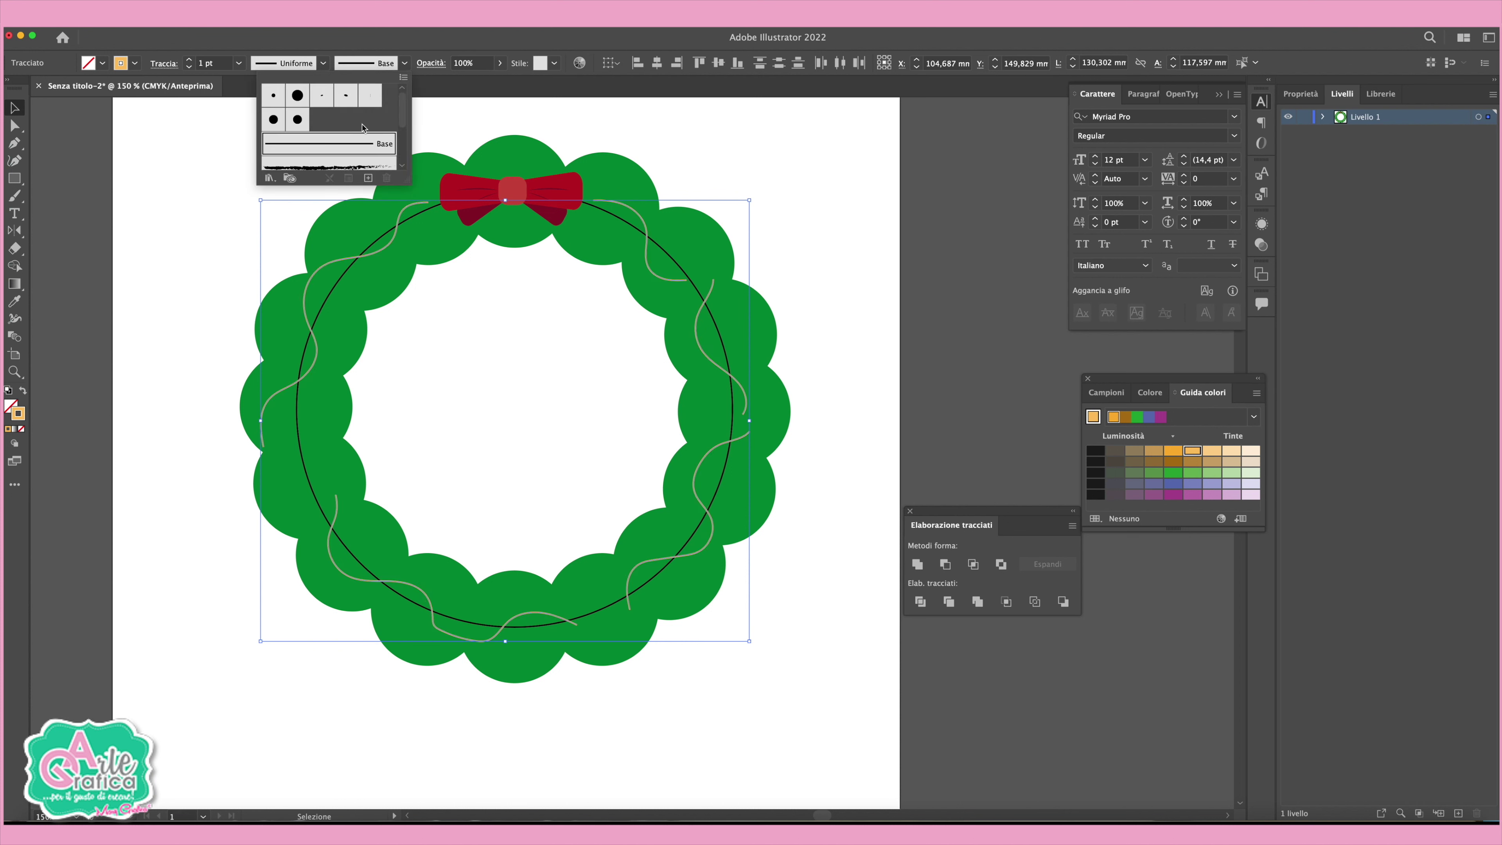
click(283, 62)
click(284, 110)
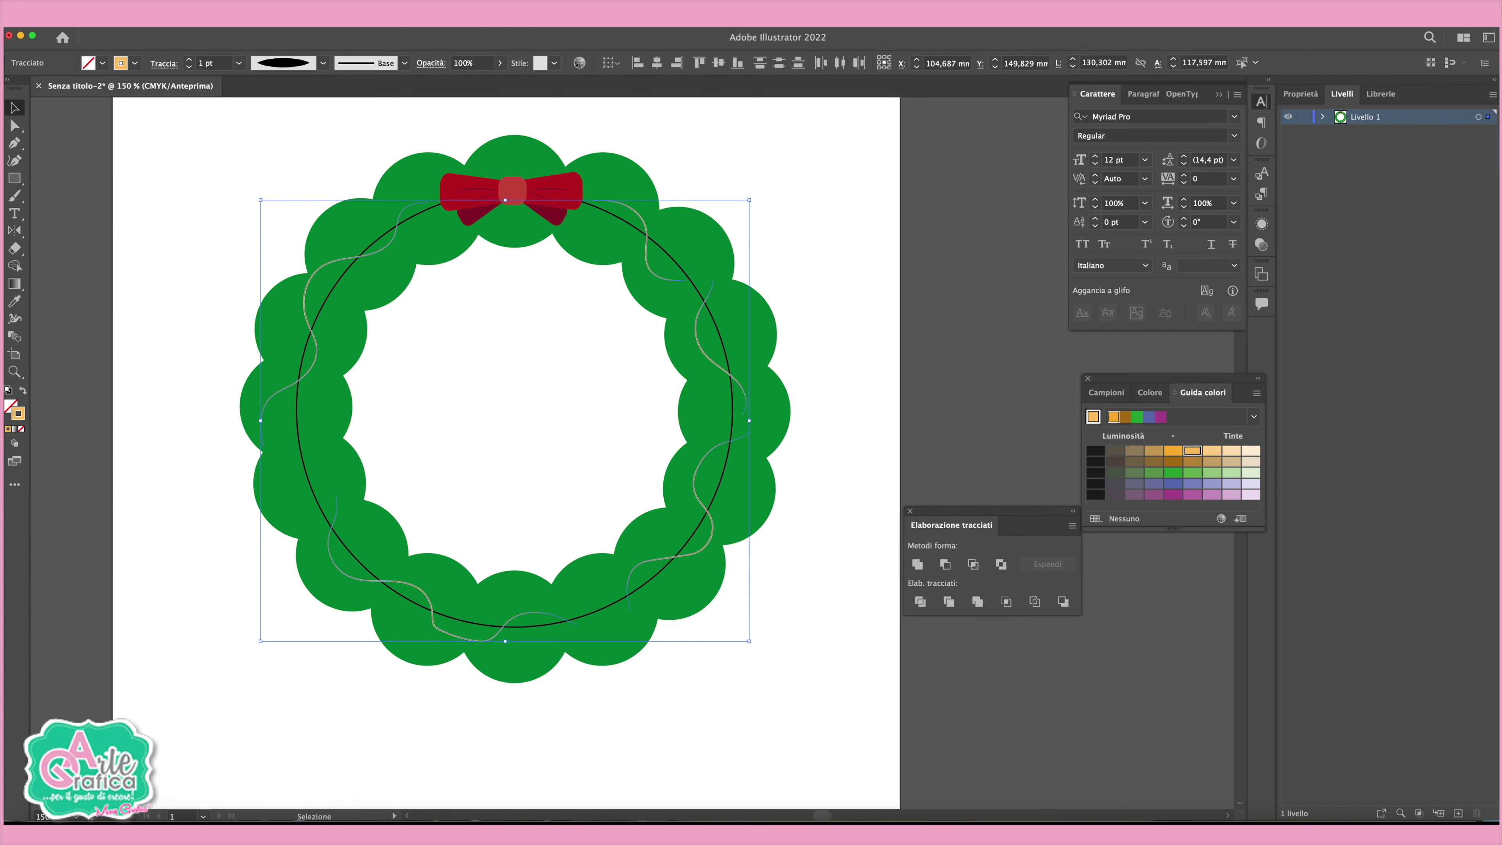
click(190, 59)
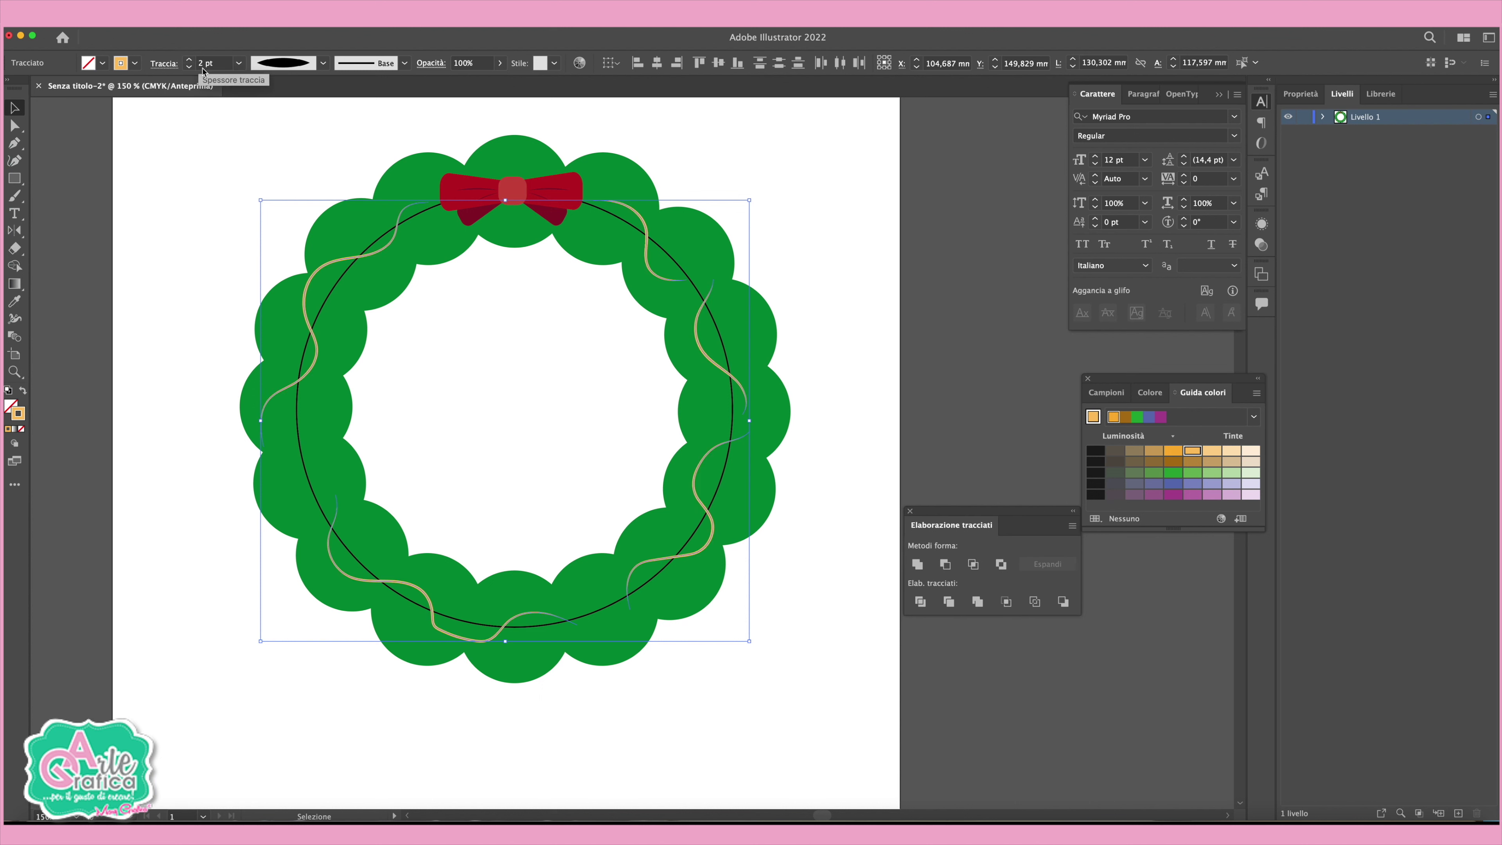
click(855, 371)
Reposition and rotate the right-side garland strands, and smooth the bottom strand's kink with the Pencil.
mouse_move(741, 395)
mouse_down()
mouse_move(705, 409)
mouse_move(750, 414)
mouse_up()
drag(675, 377, 769, 385)
click(747, 436)
drag(748, 436, 772, 458)
key(n)
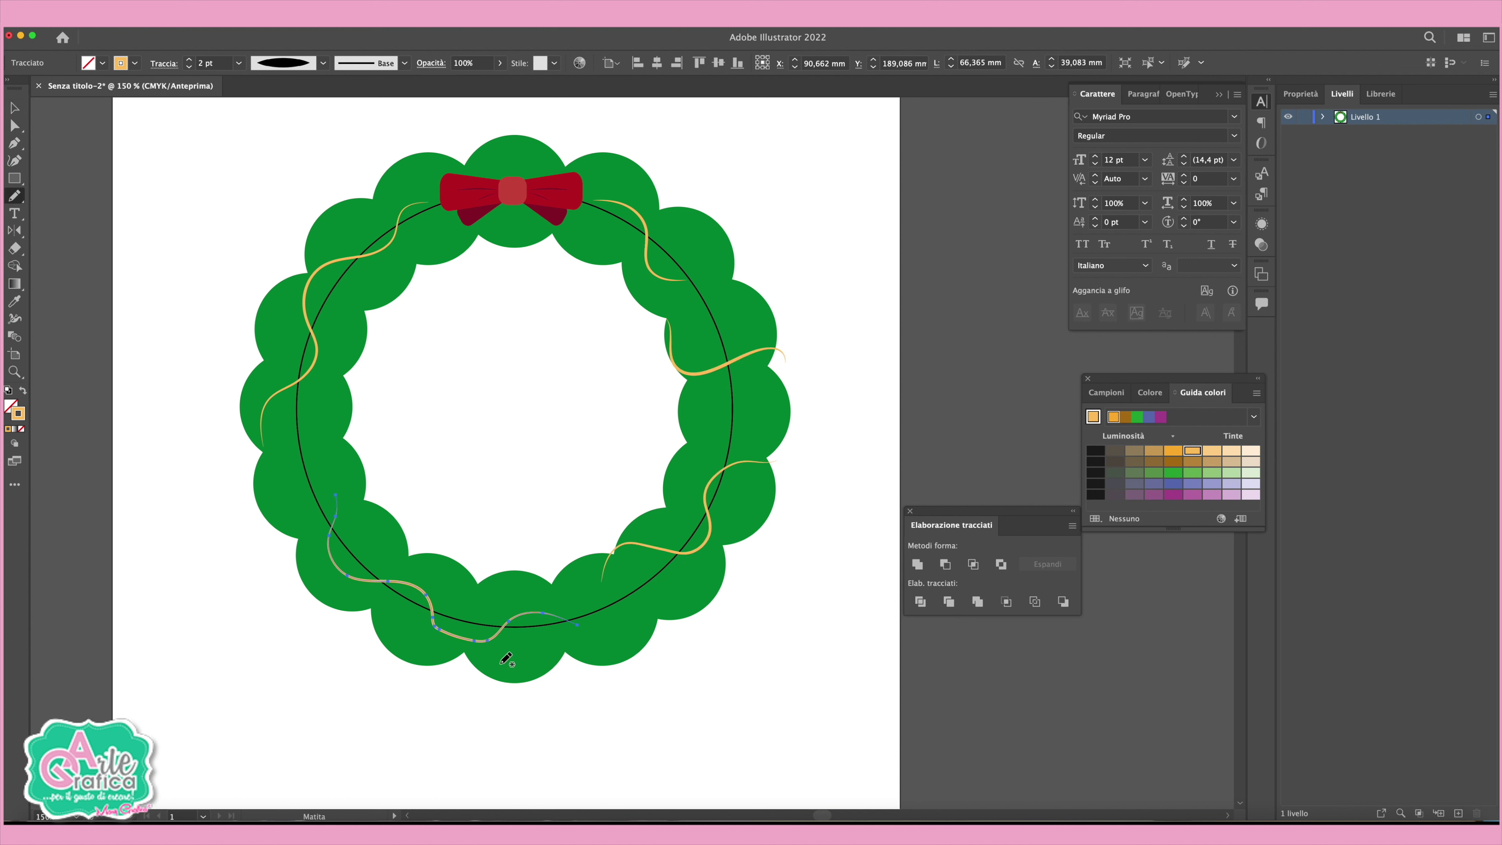
drag(433, 615, 455, 640)
click(14, 125)
click(429, 615)
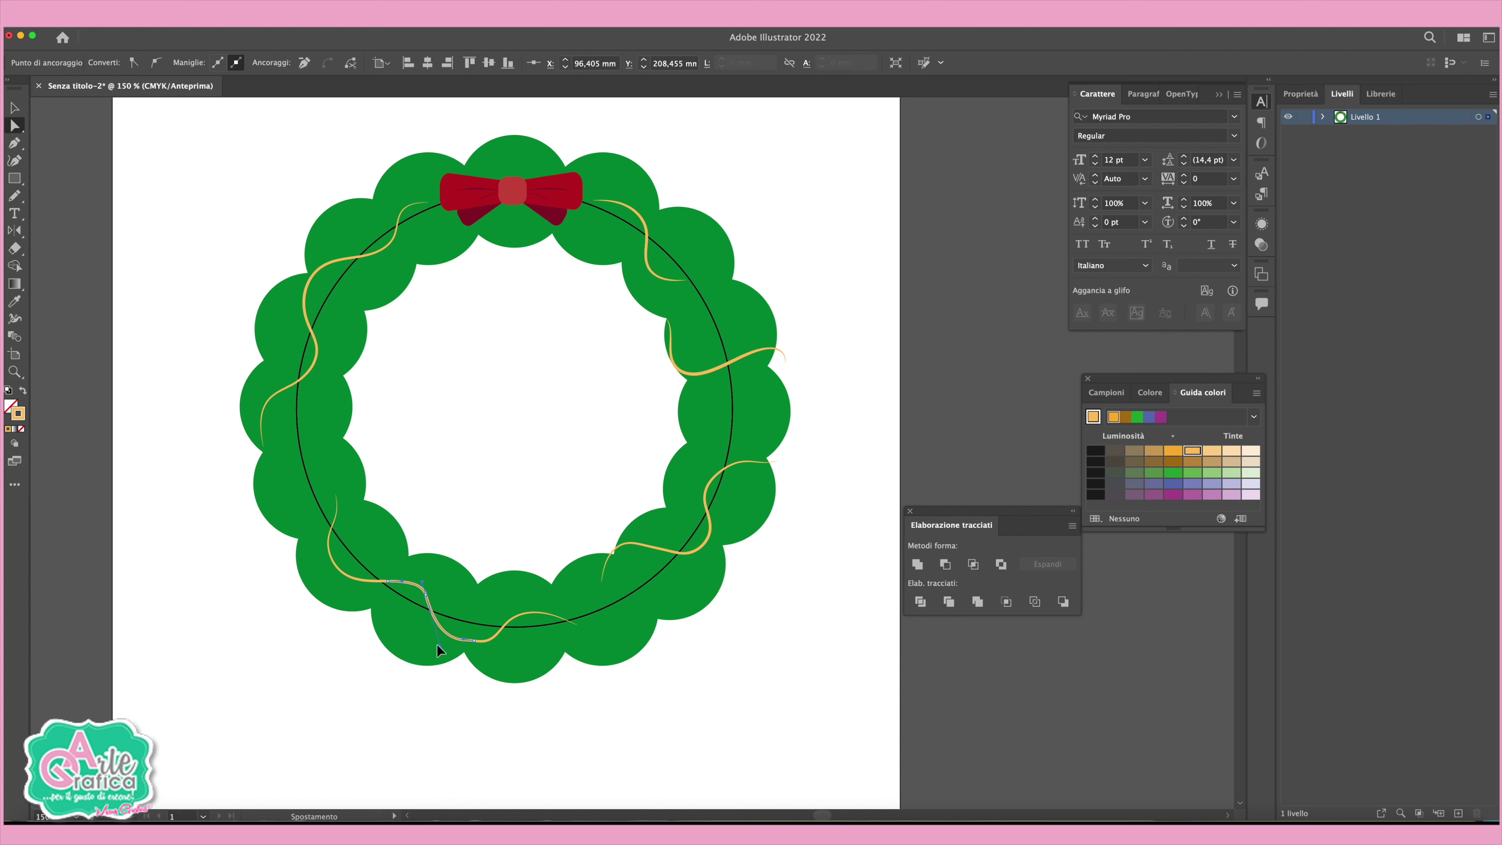
click(638, 672)
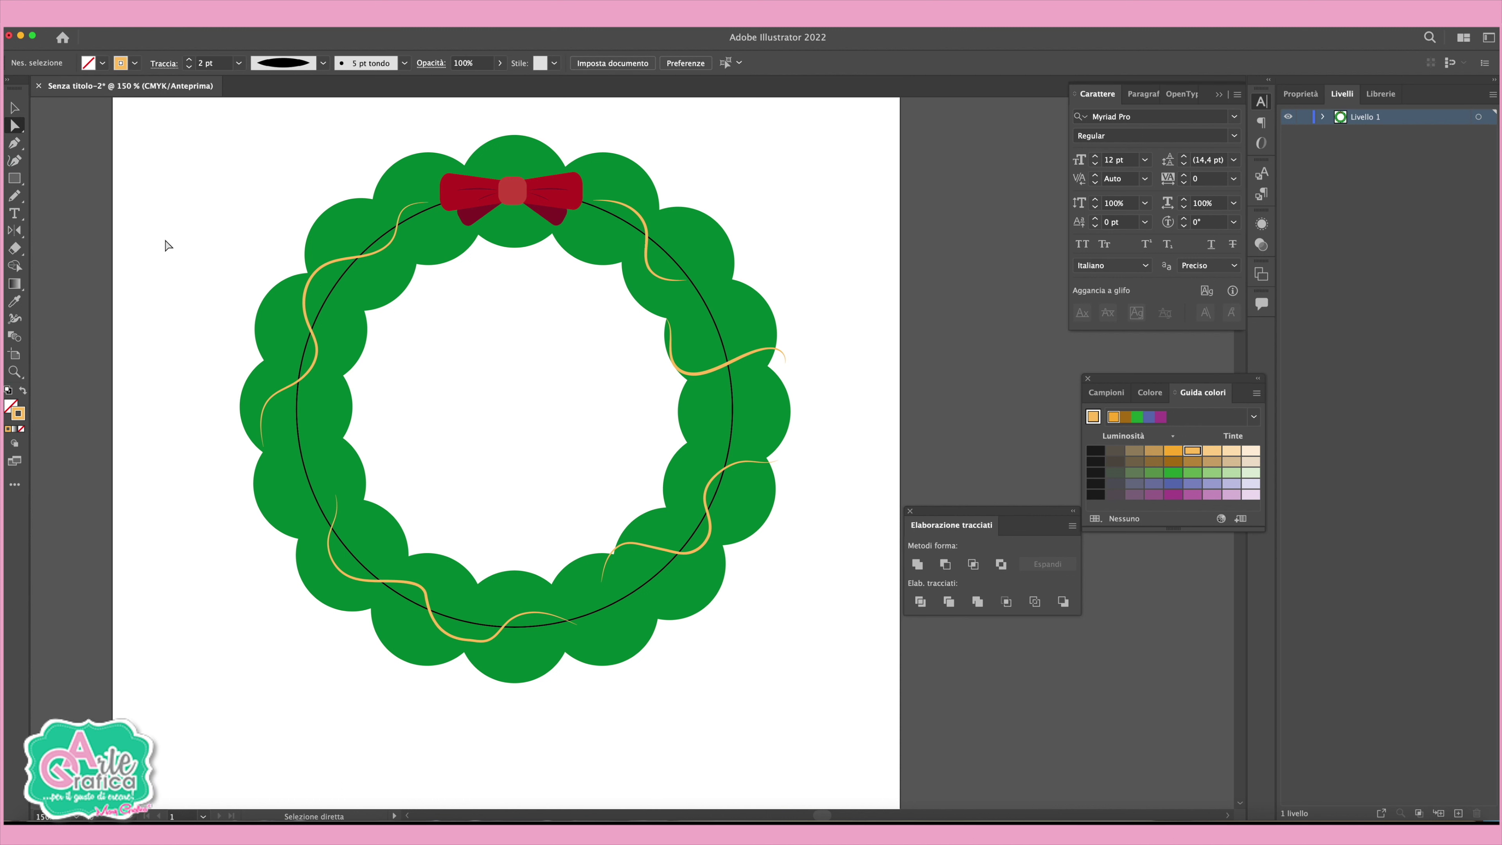
click(14, 178)
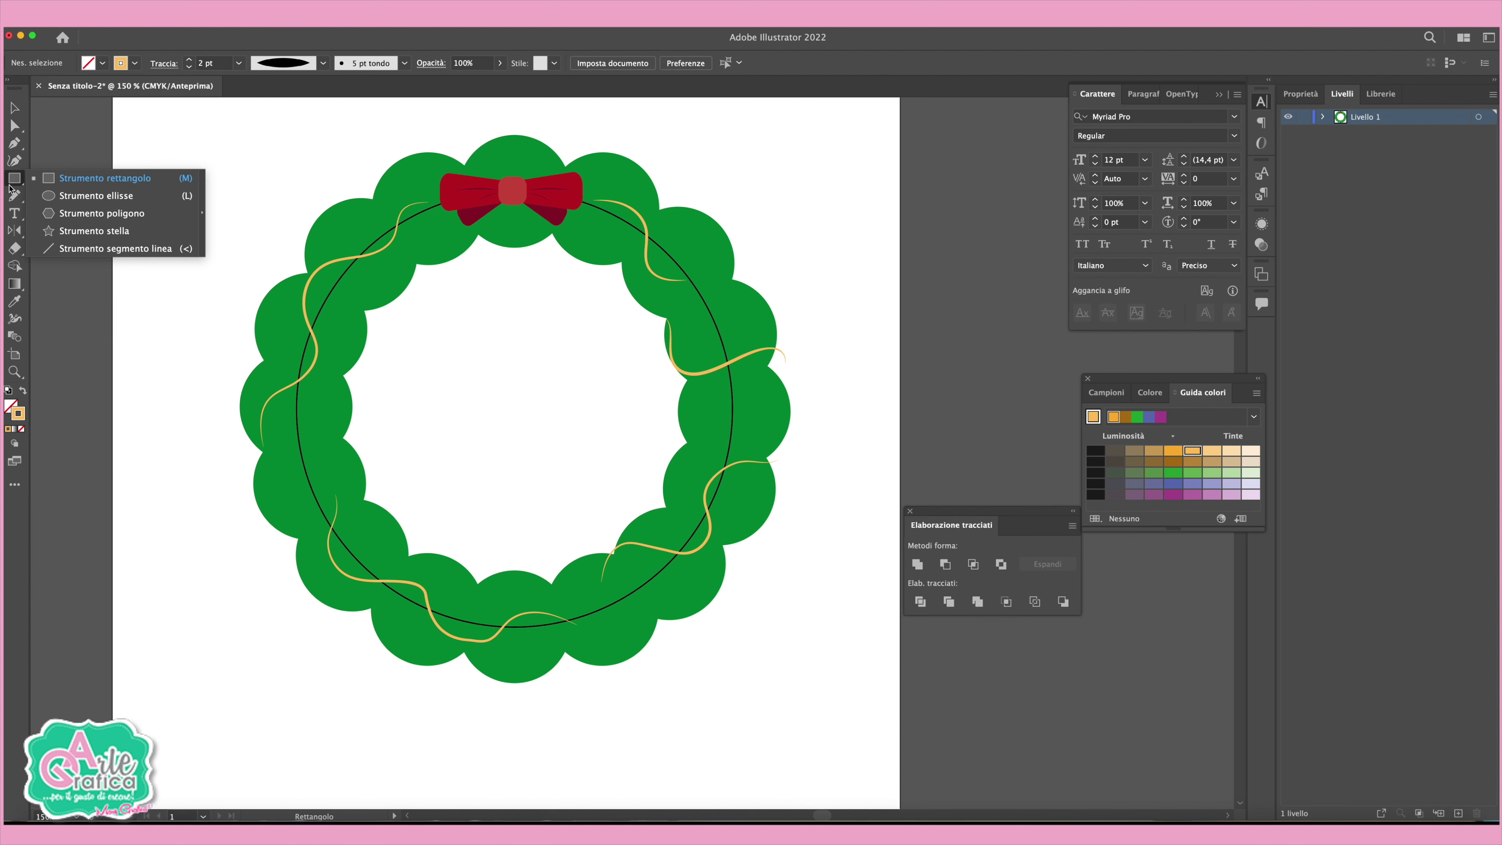
Unlock all objects and move the guide circle off the artboard to the right.
click(160, 11)
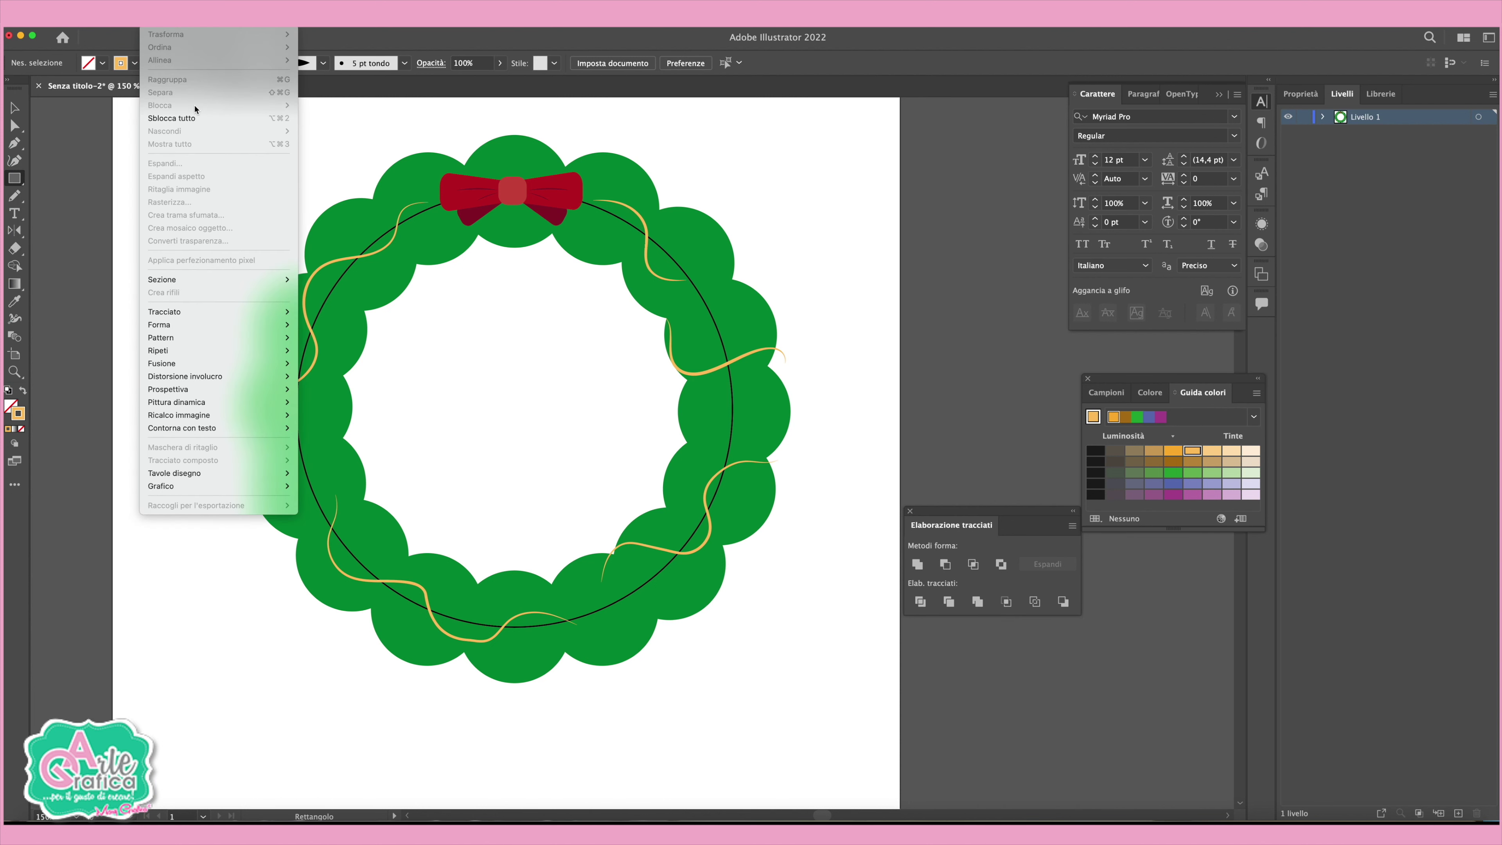
click(178, 118)
click(15, 109)
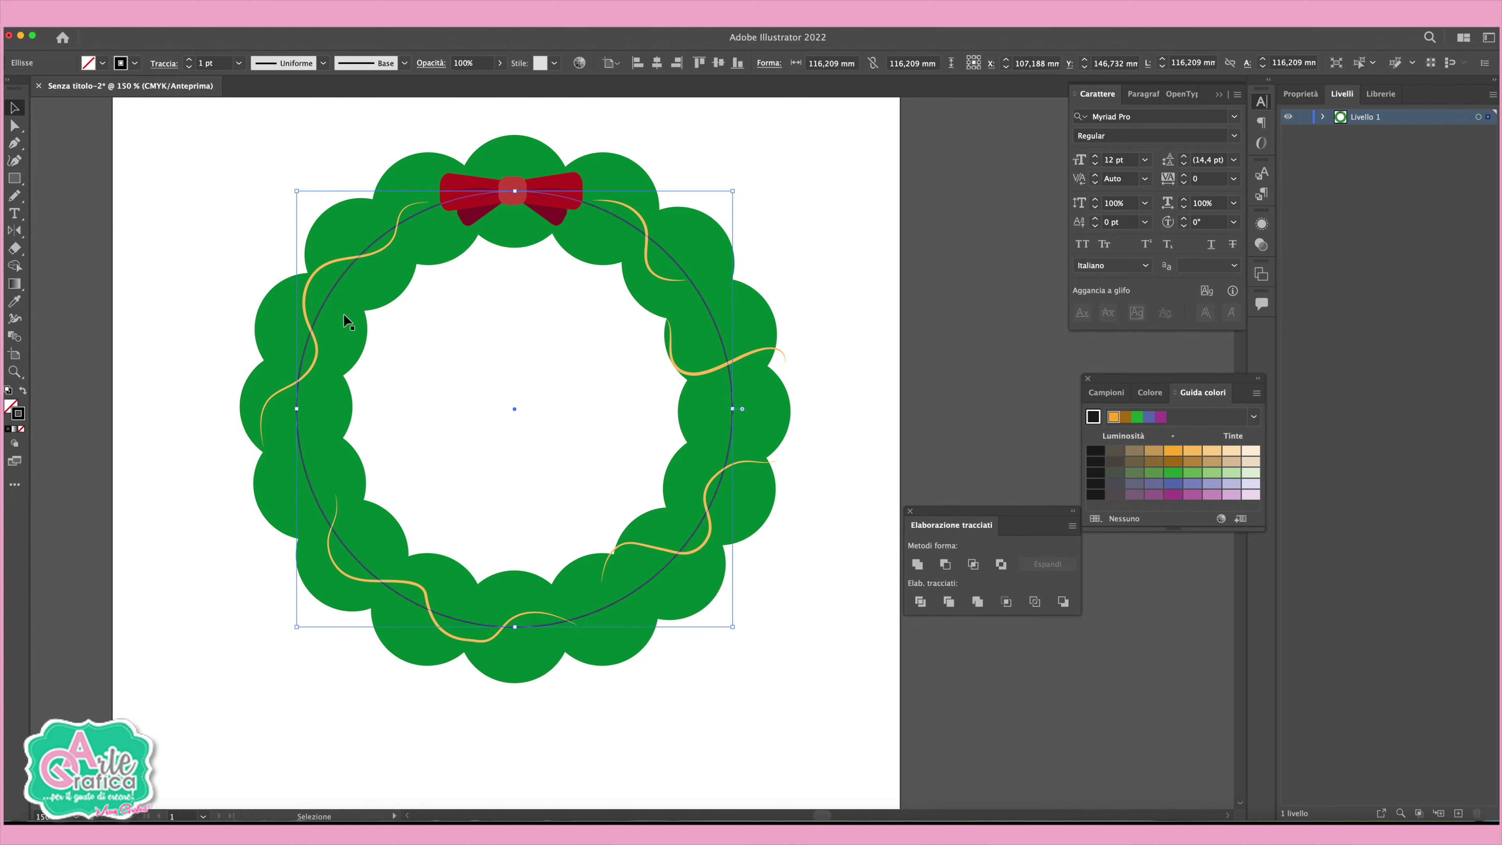
click(812, 337)
drag(716, 328, 1038, 328)
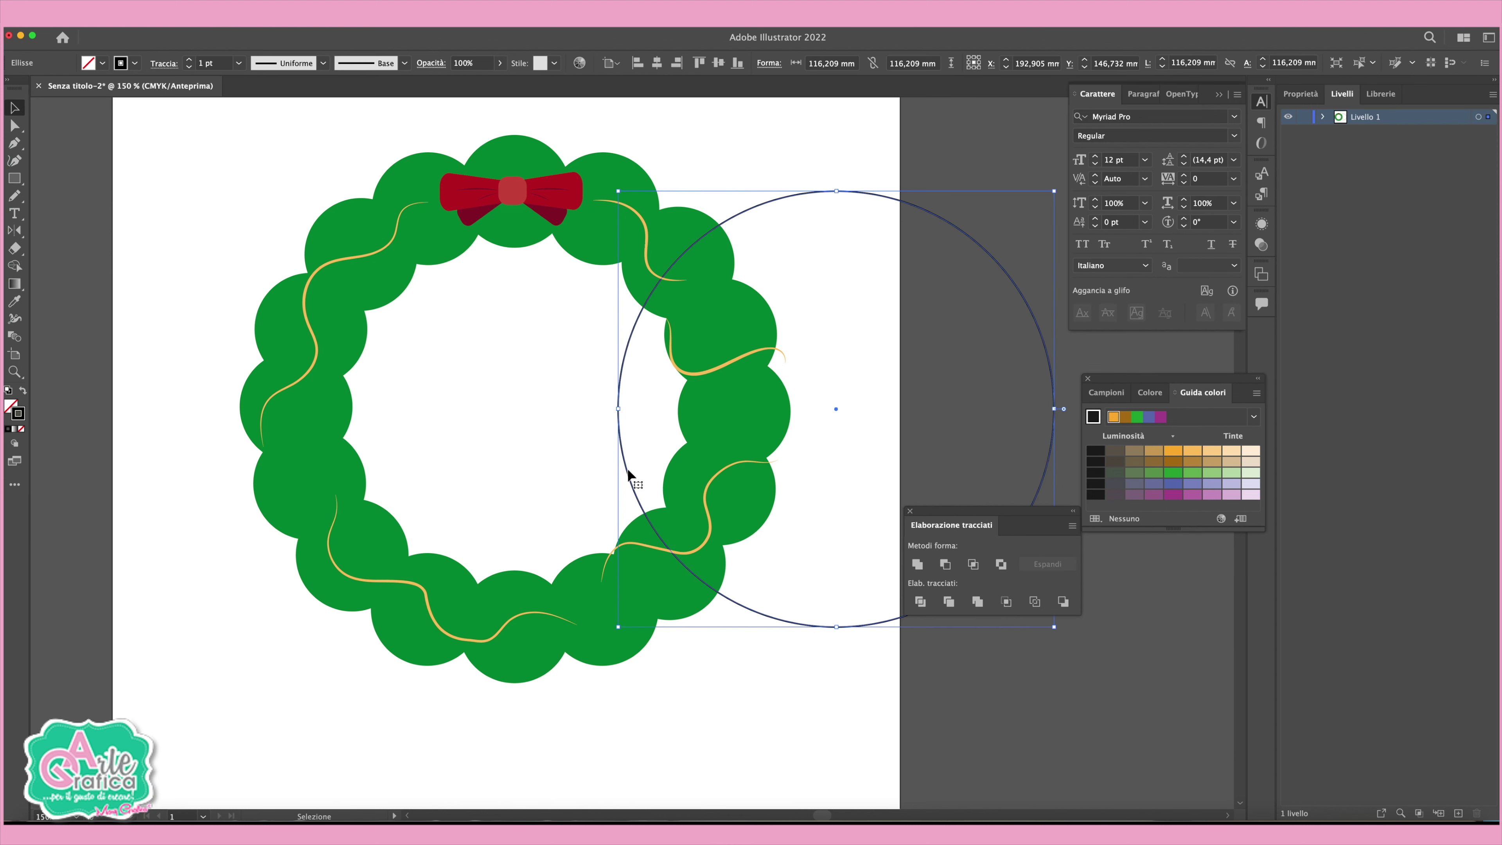
drag(629, 474, 893, 438)
Nudge the upper gold garland strand and send the wreath to the back.
mouse_move(698, 286)
mouse_down()
mouse_move(713, 296)
mouse_move(560, 216)
mouse_up()
click(607, 175)
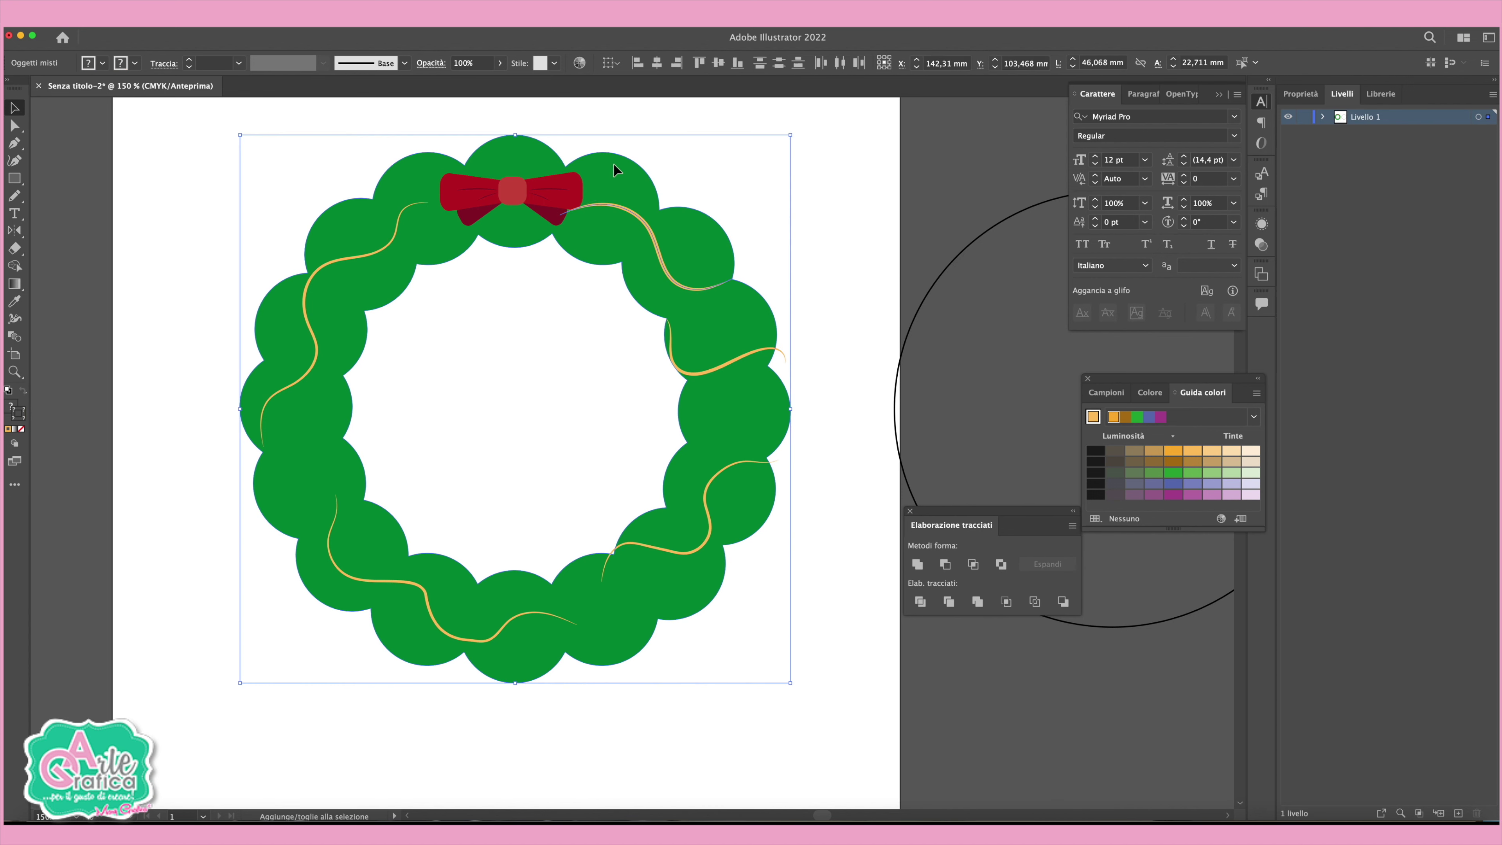
right_click(637, 176)
click(803, 360)
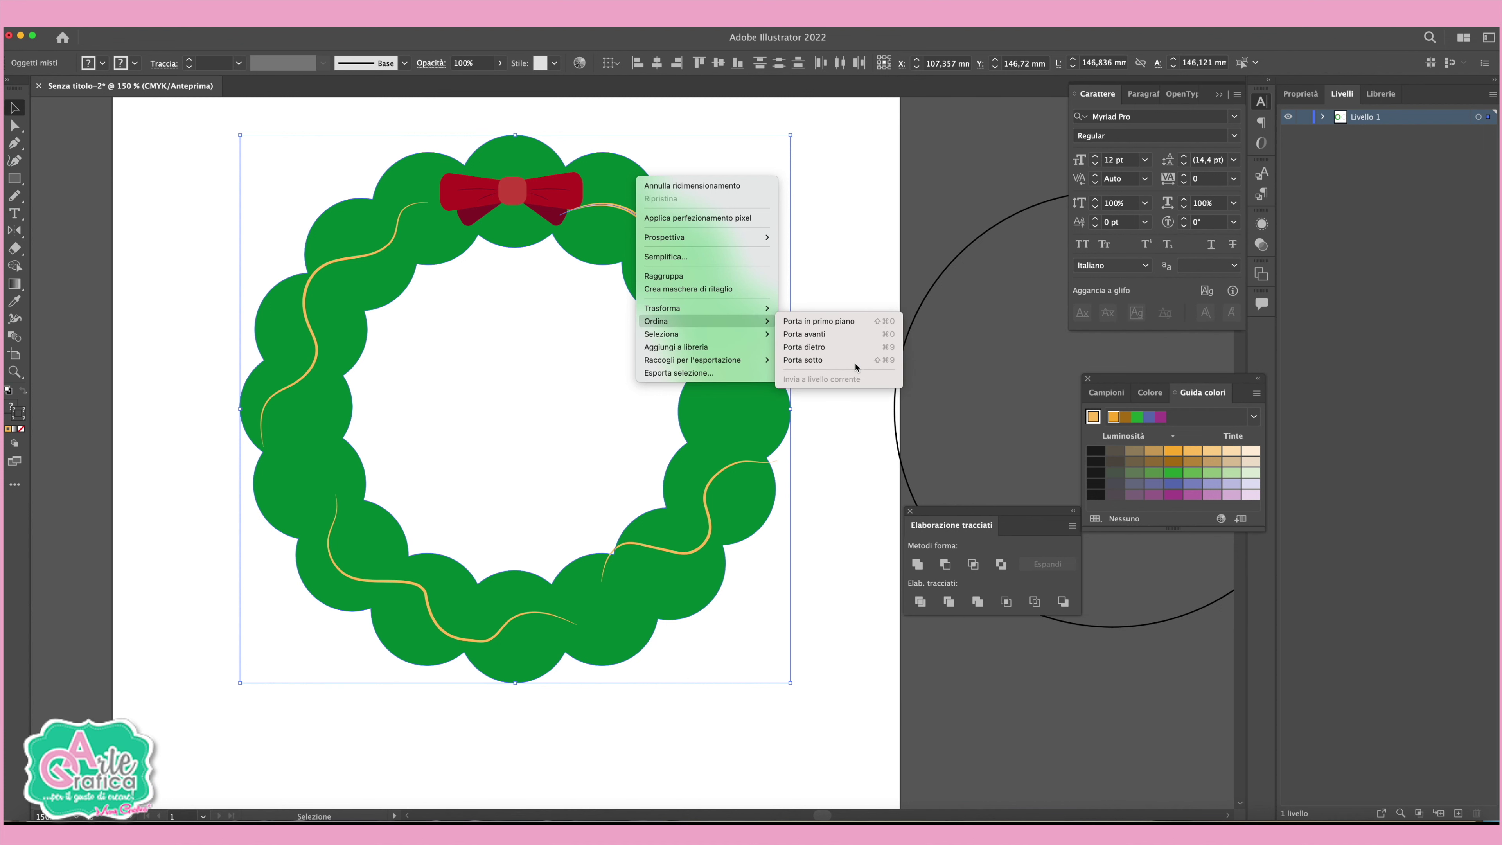
click(821, 184)
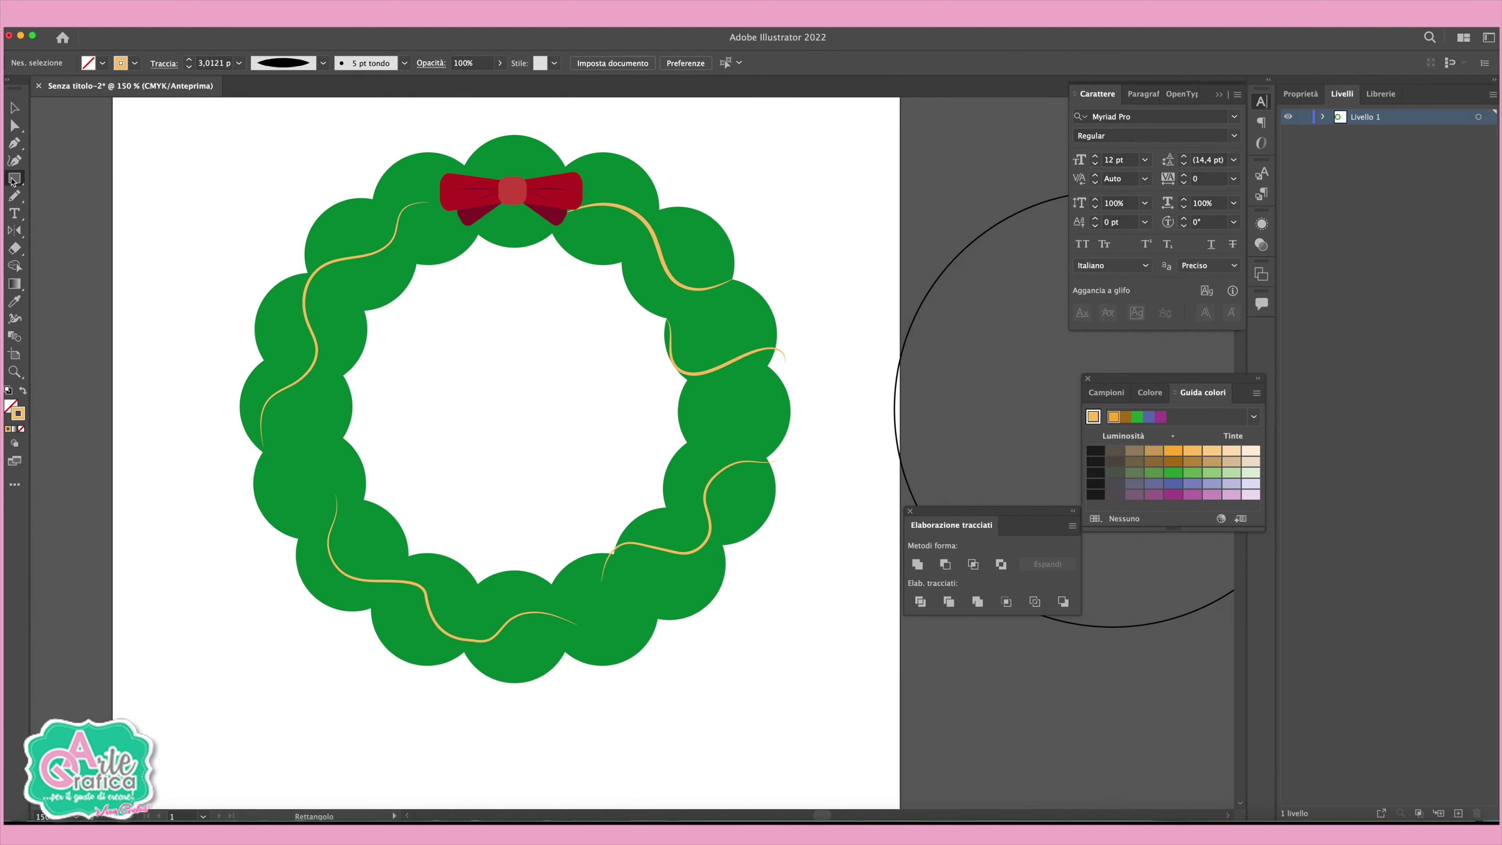
Draw a small light pink circle bead beside the bow.
drag(14, 178, 49, 201)
click(61, 201)
drag(349, 233, 380, 263)
click(23, 390)
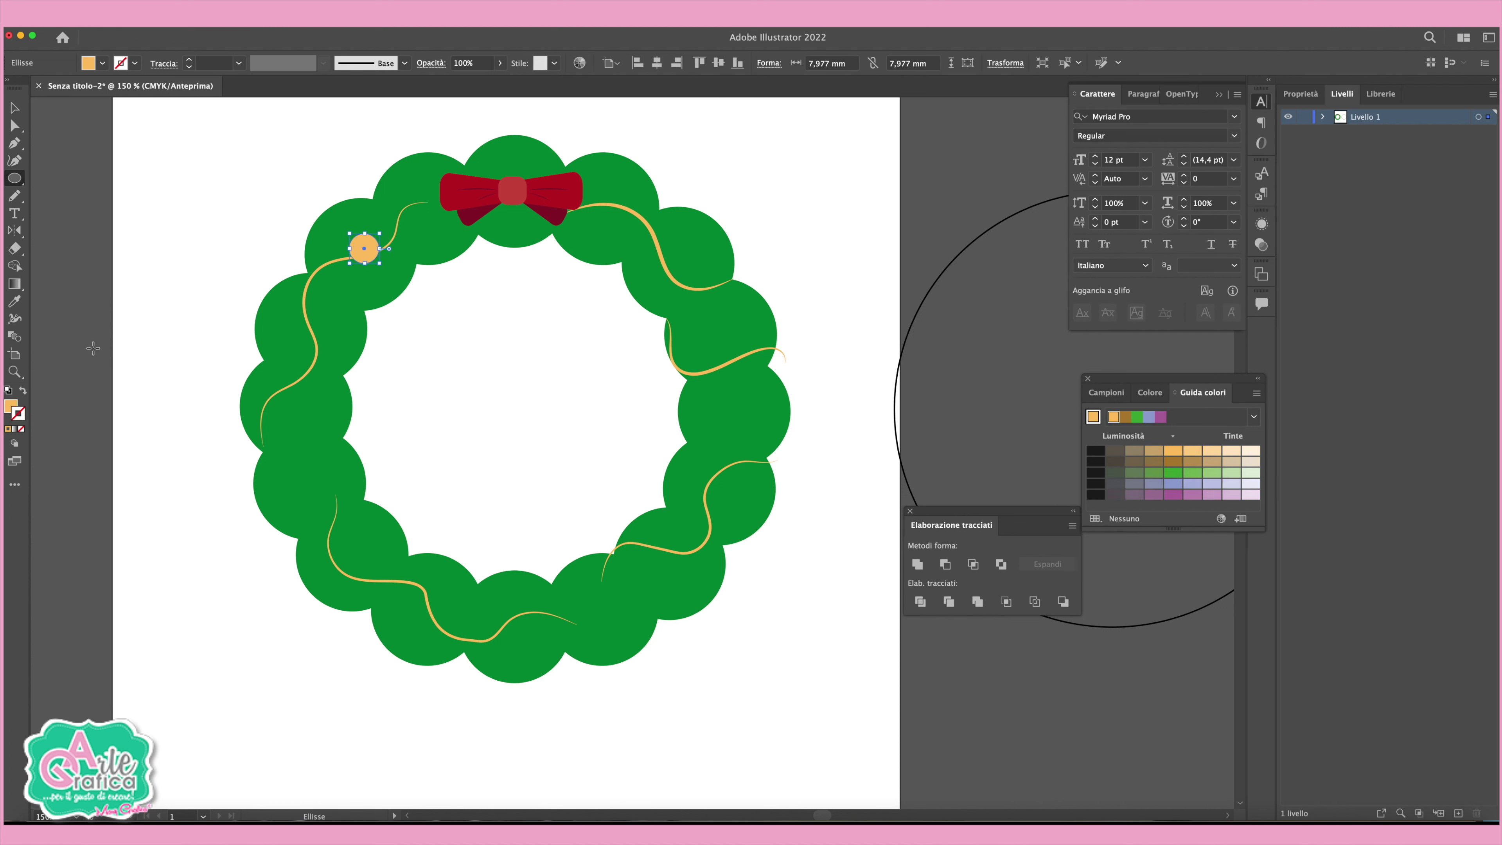
click(14, 108)
drag(364, 248, 423, 212)
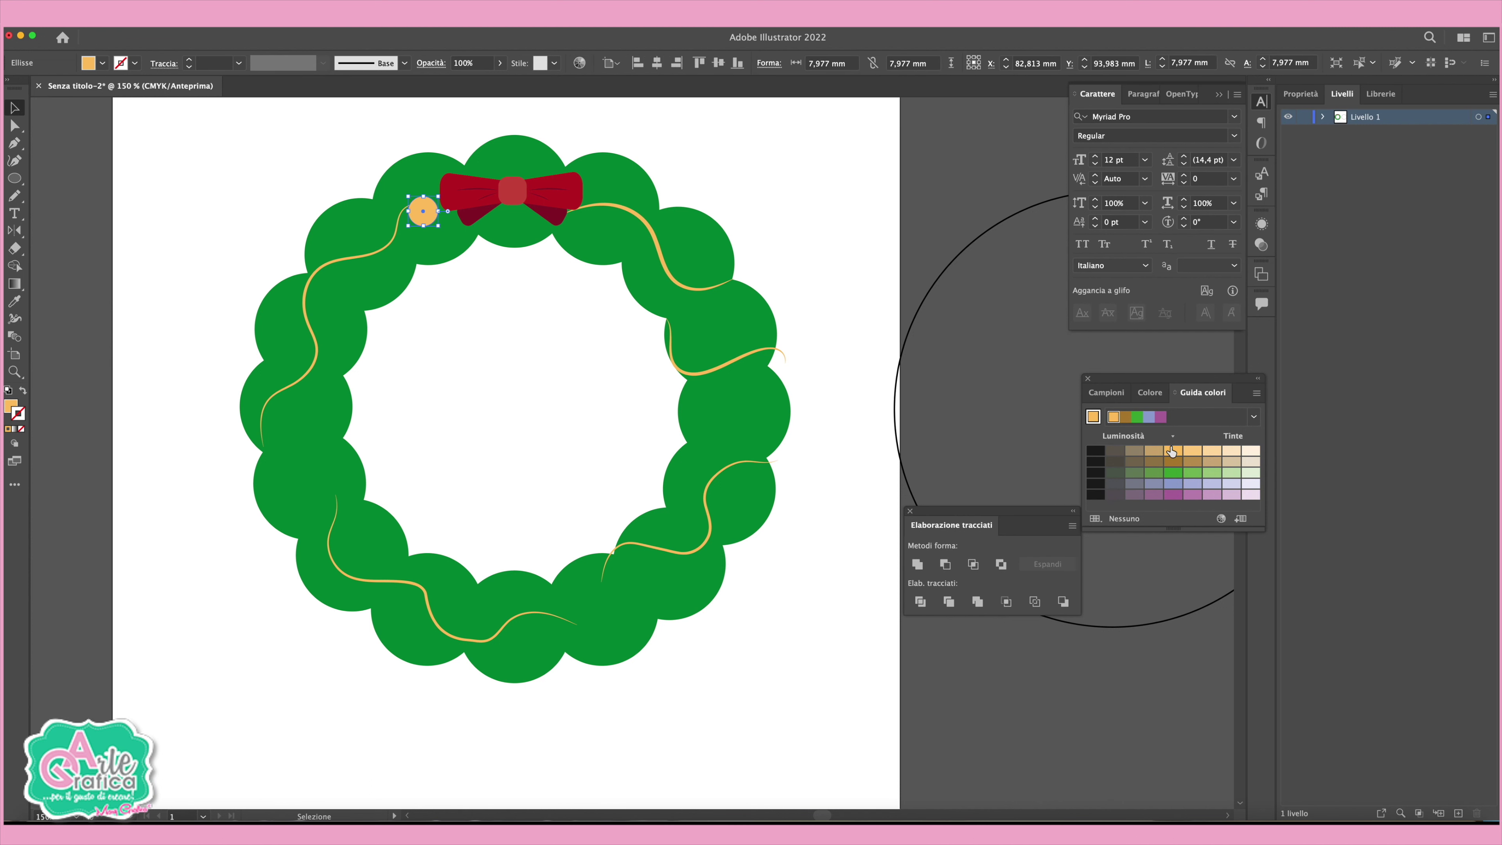
click(1106, 392)
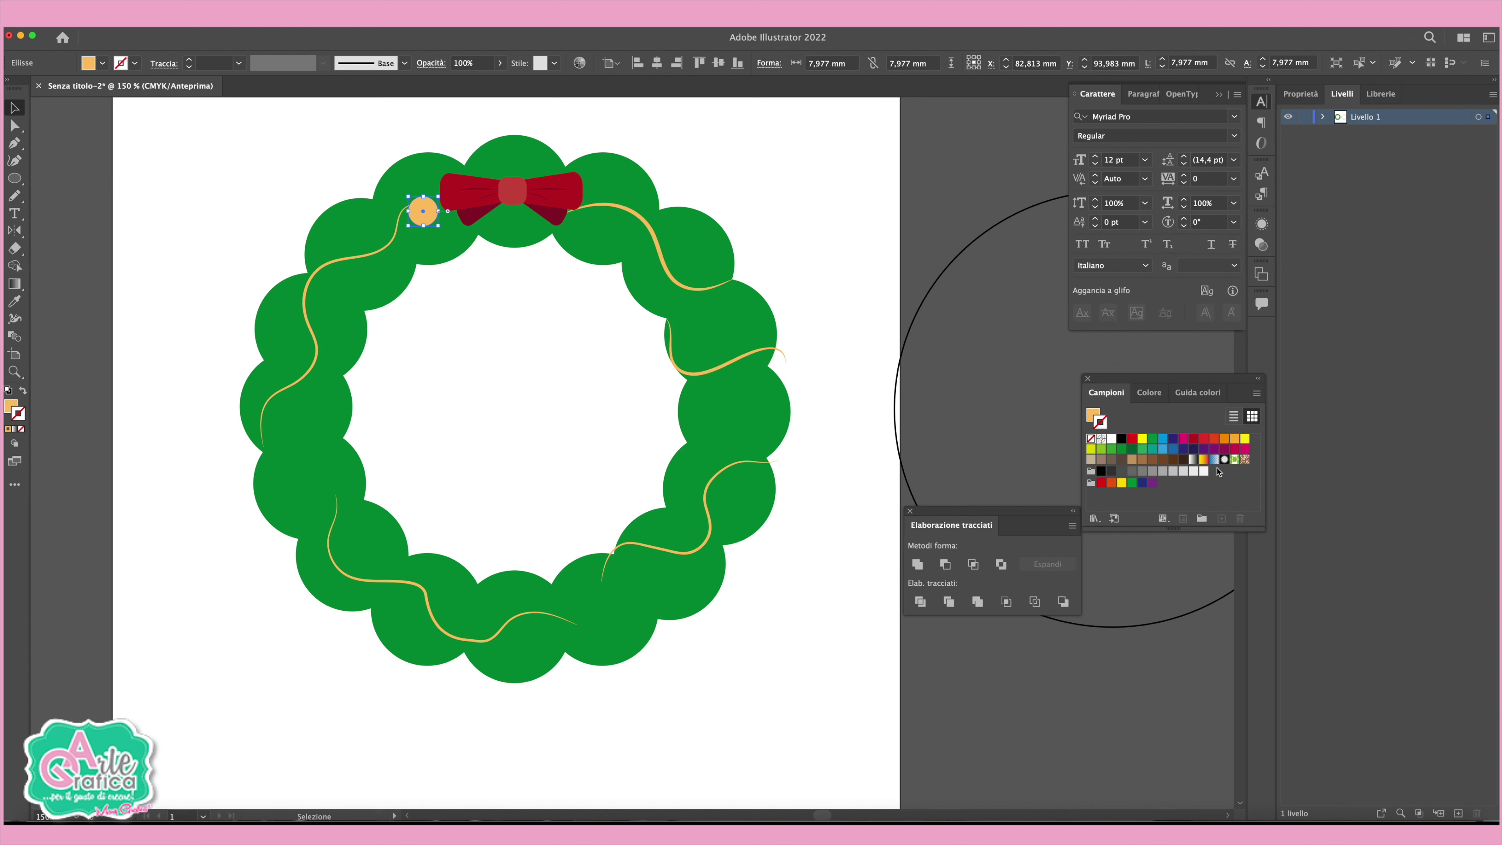
click(1235, 448)
click(777, 196)
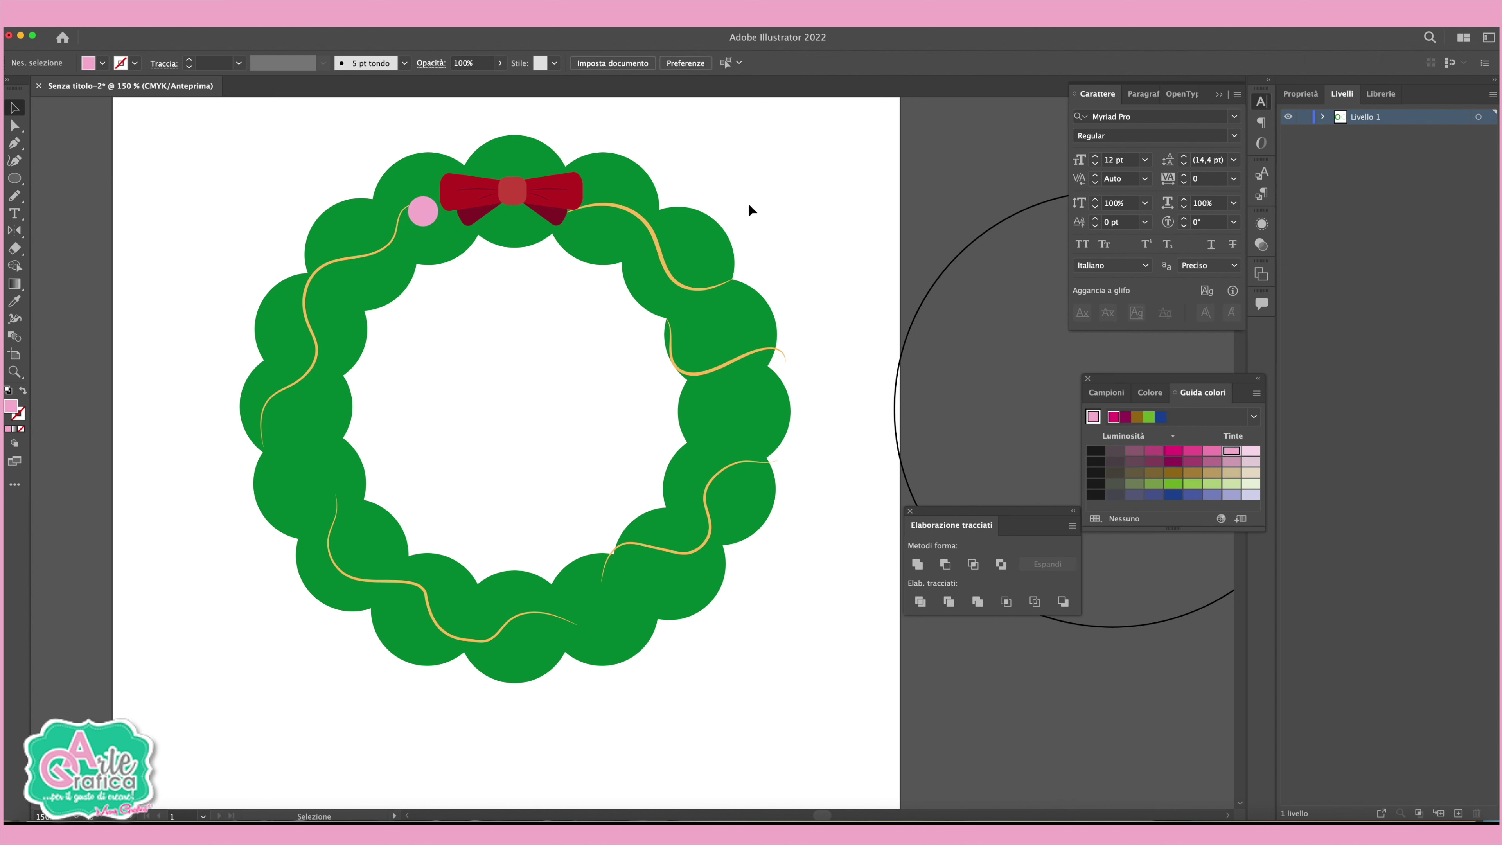
Copy the bead along the garland, colouring the copies pink, dark magenta and magenta.
mouse_move(419, 205)
mouse_down()
mouse_move(311, 335)
mouse_move(266, 448)
mouse_up()
click(805, 270)
click(1174, 462)
click(506, 386)
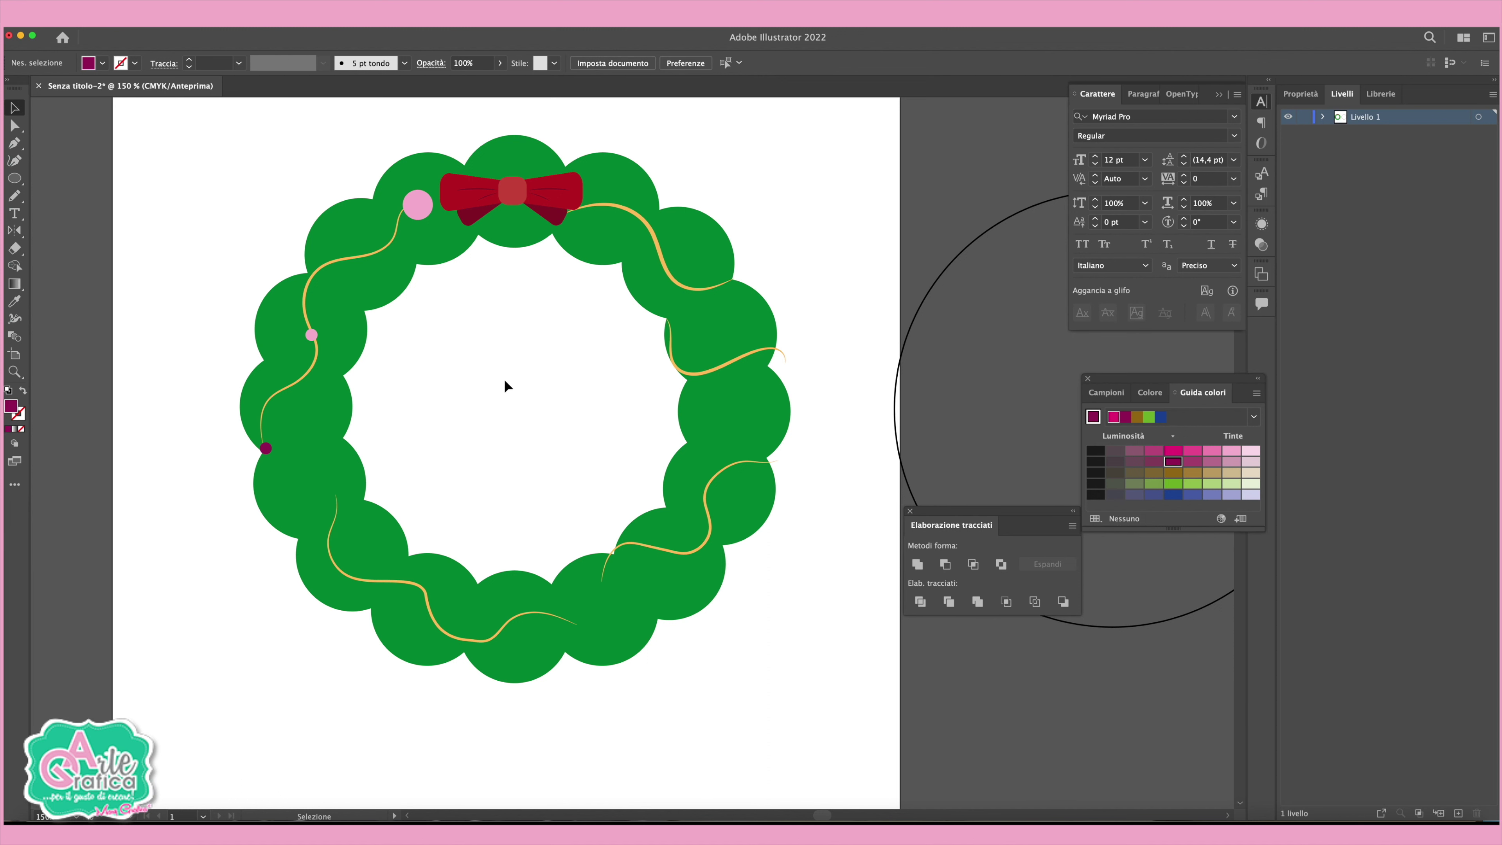
mouse_move(311, 335)
mouse_down()
mouse_move(762, 349)
mouse_move(744, 462)
mouse_move(583, 626)
mouse_up()
click(1173, 451)
click(793, 373)
click(782, 625)
Draw a small magenta square beside the wreath.
key(l)
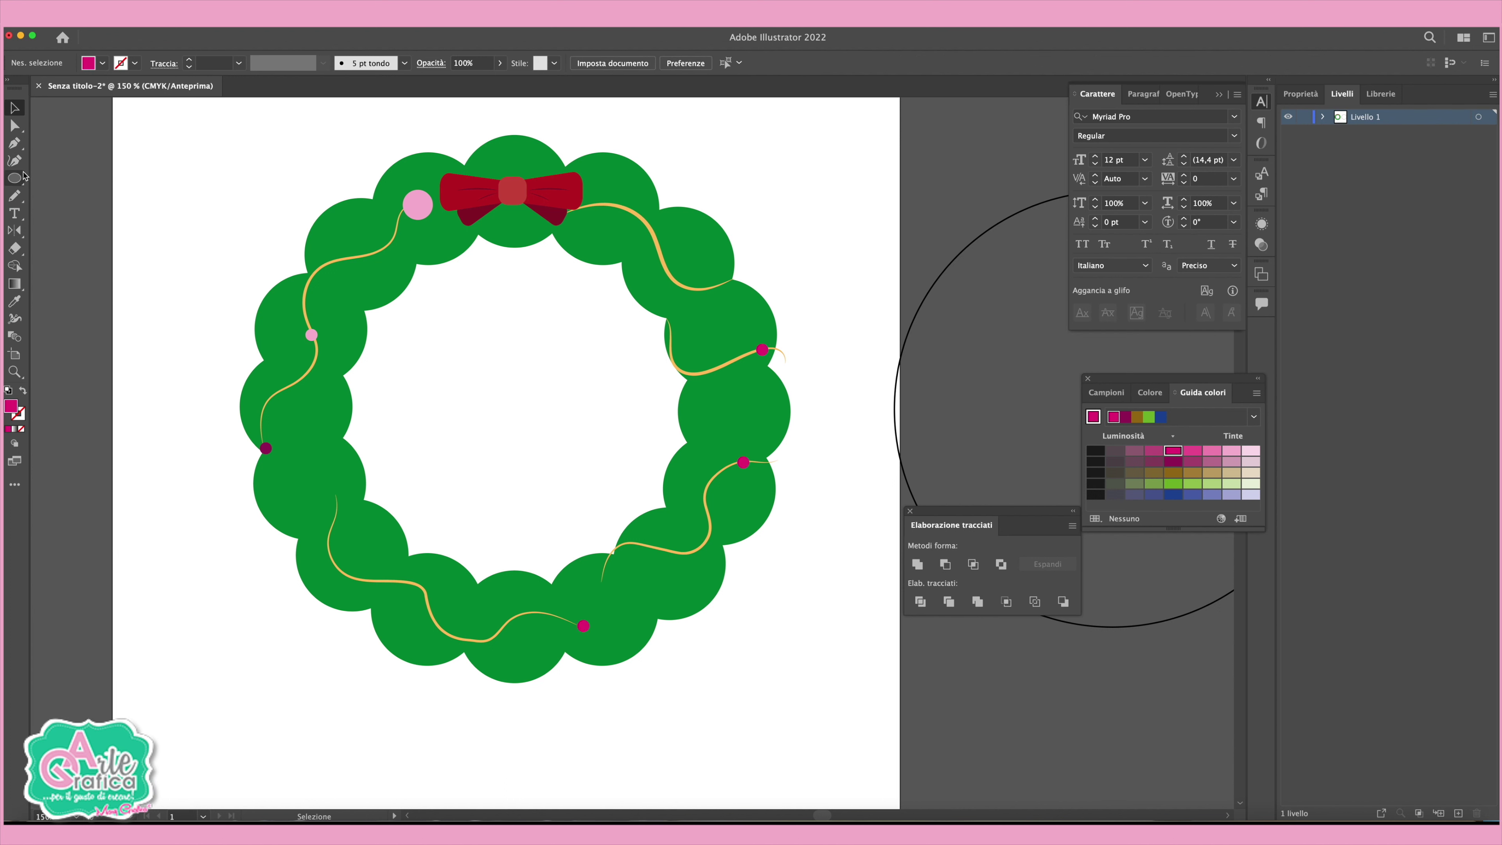
drag(11, 180, 73, 182)
drag(218, 182, 291, 253)
Pucker the square into a four-pointed yellow star at -88%, about 5 mm wide.
click(234, 21)
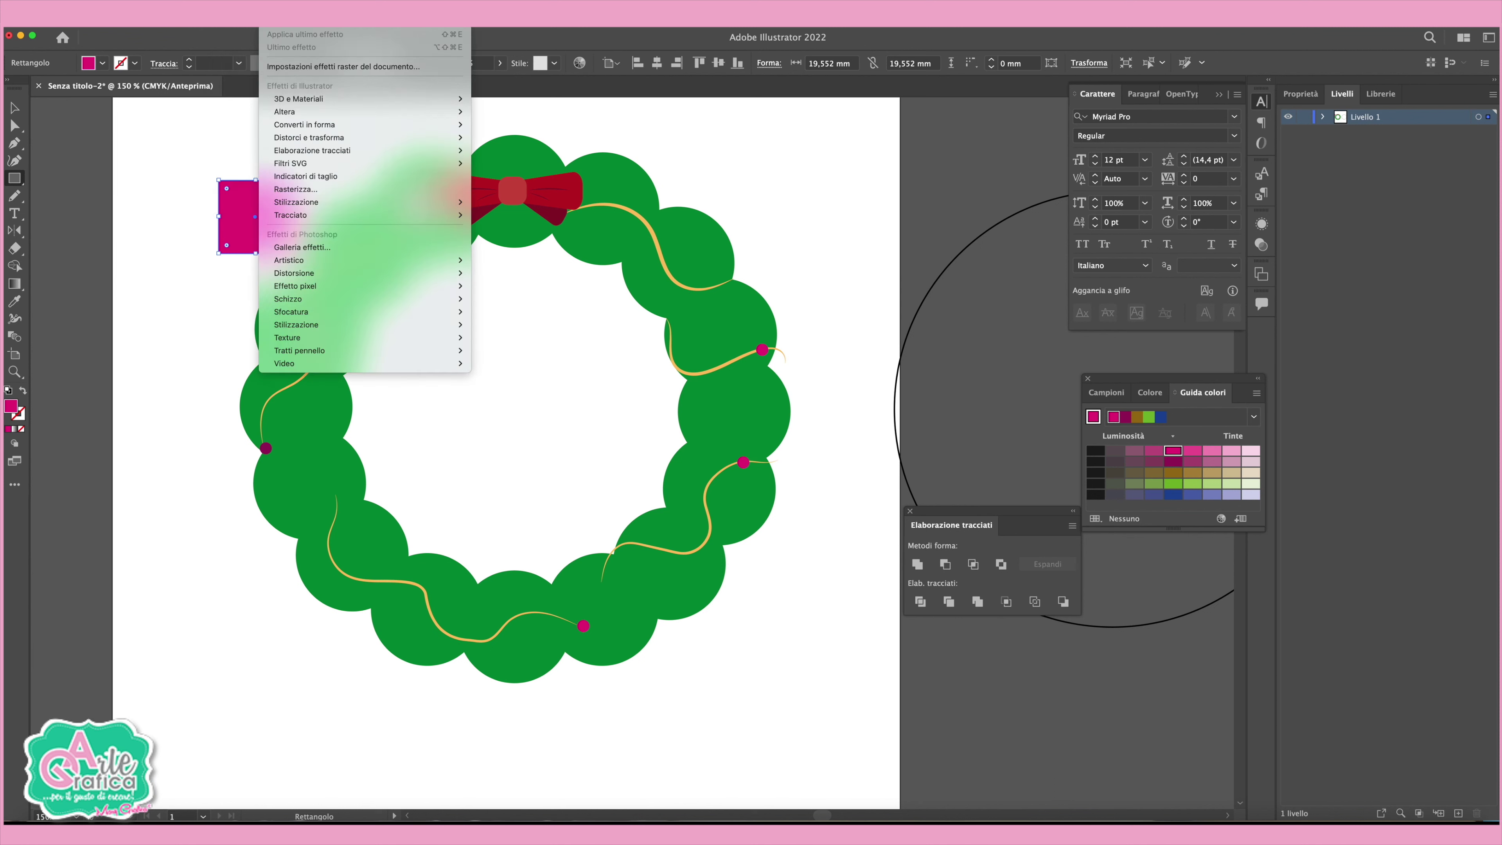
mouse_move(309, 137)
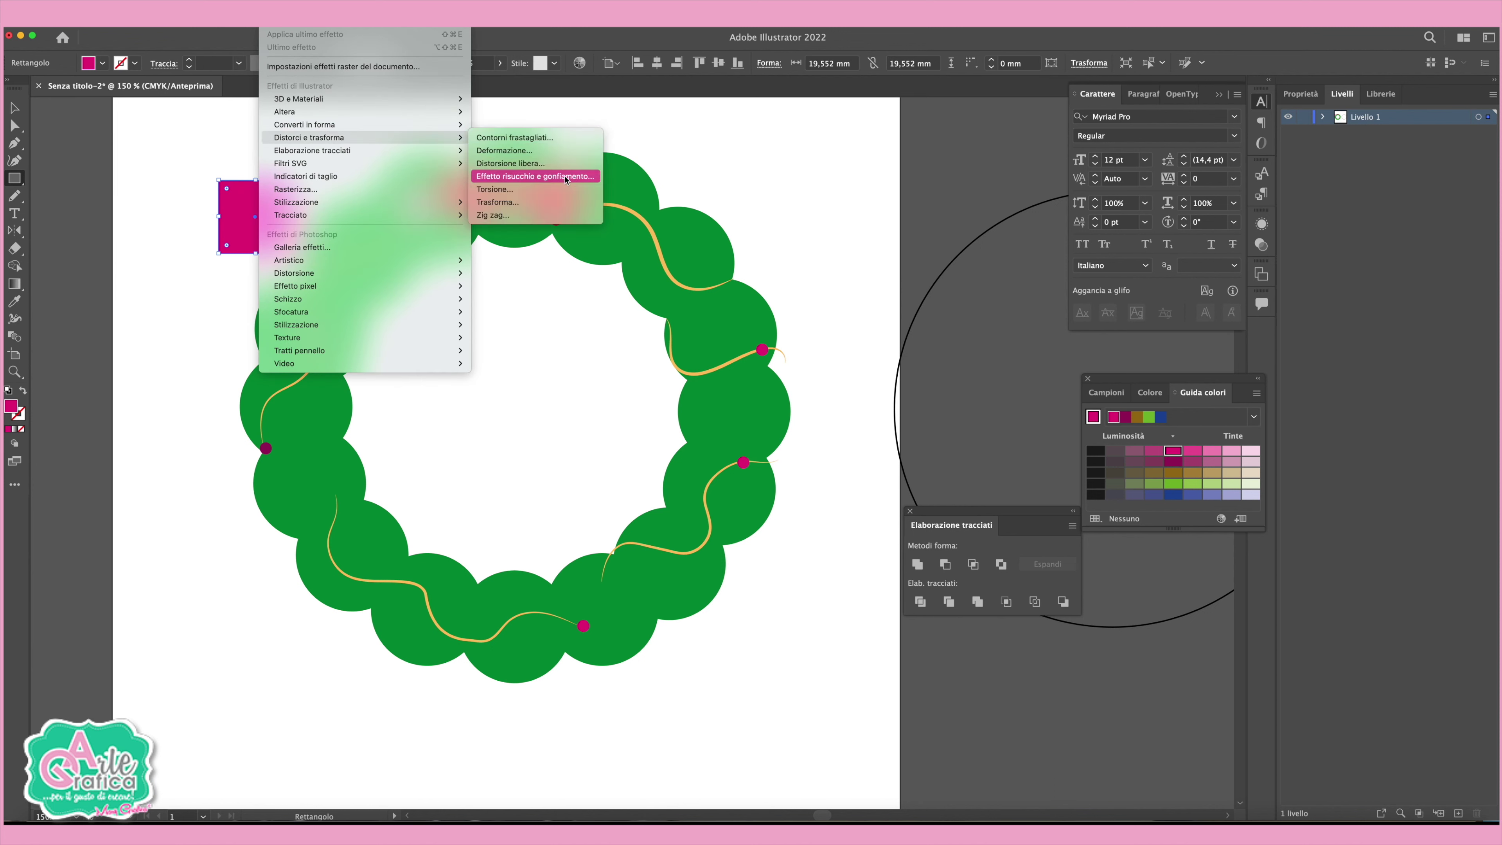
click(563, 180)
drag(667, 533, 632, 532)
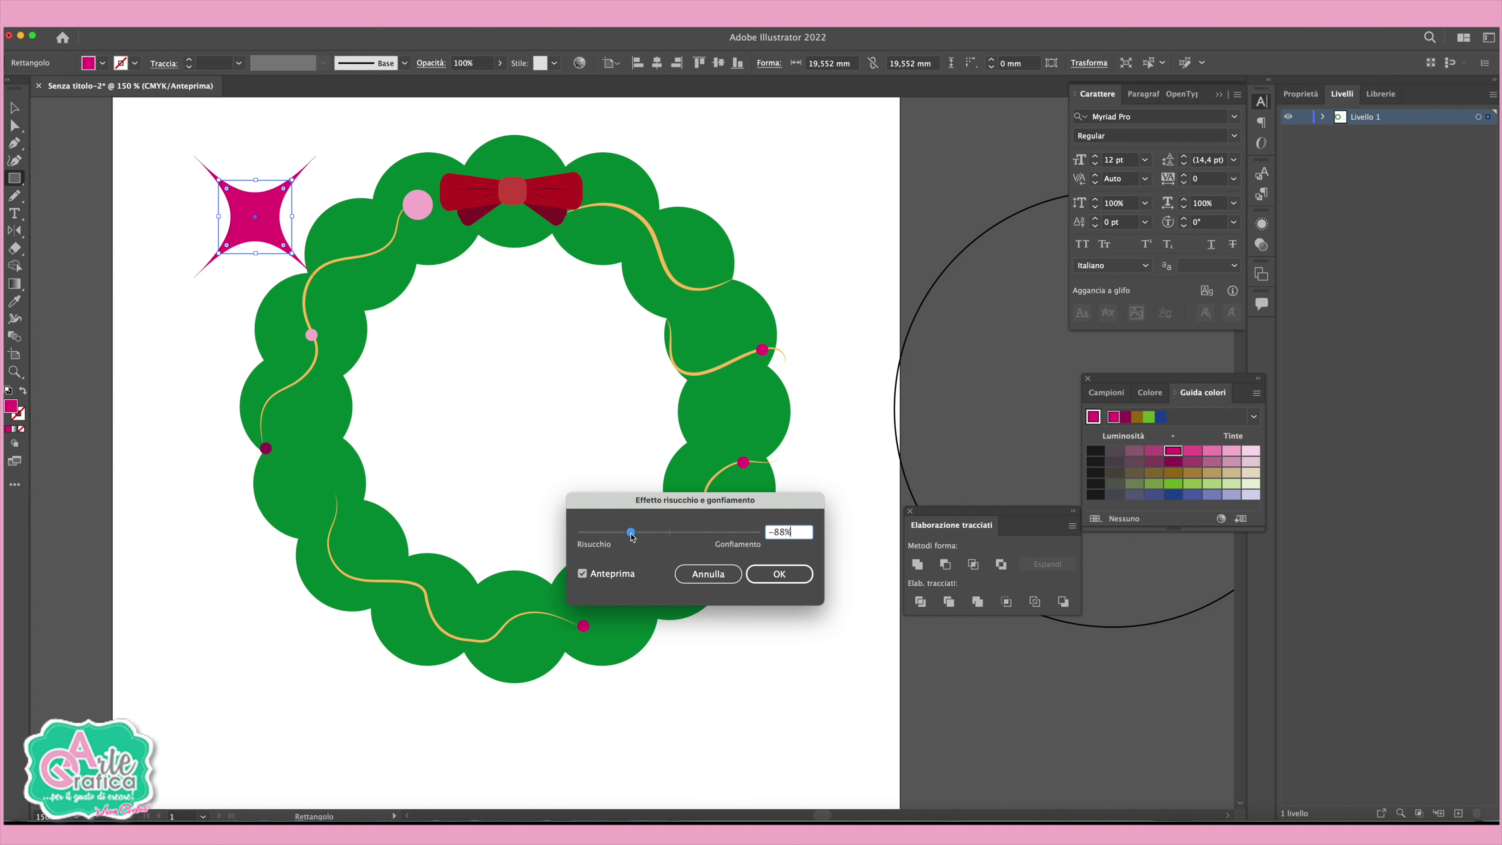
click(778, 573)
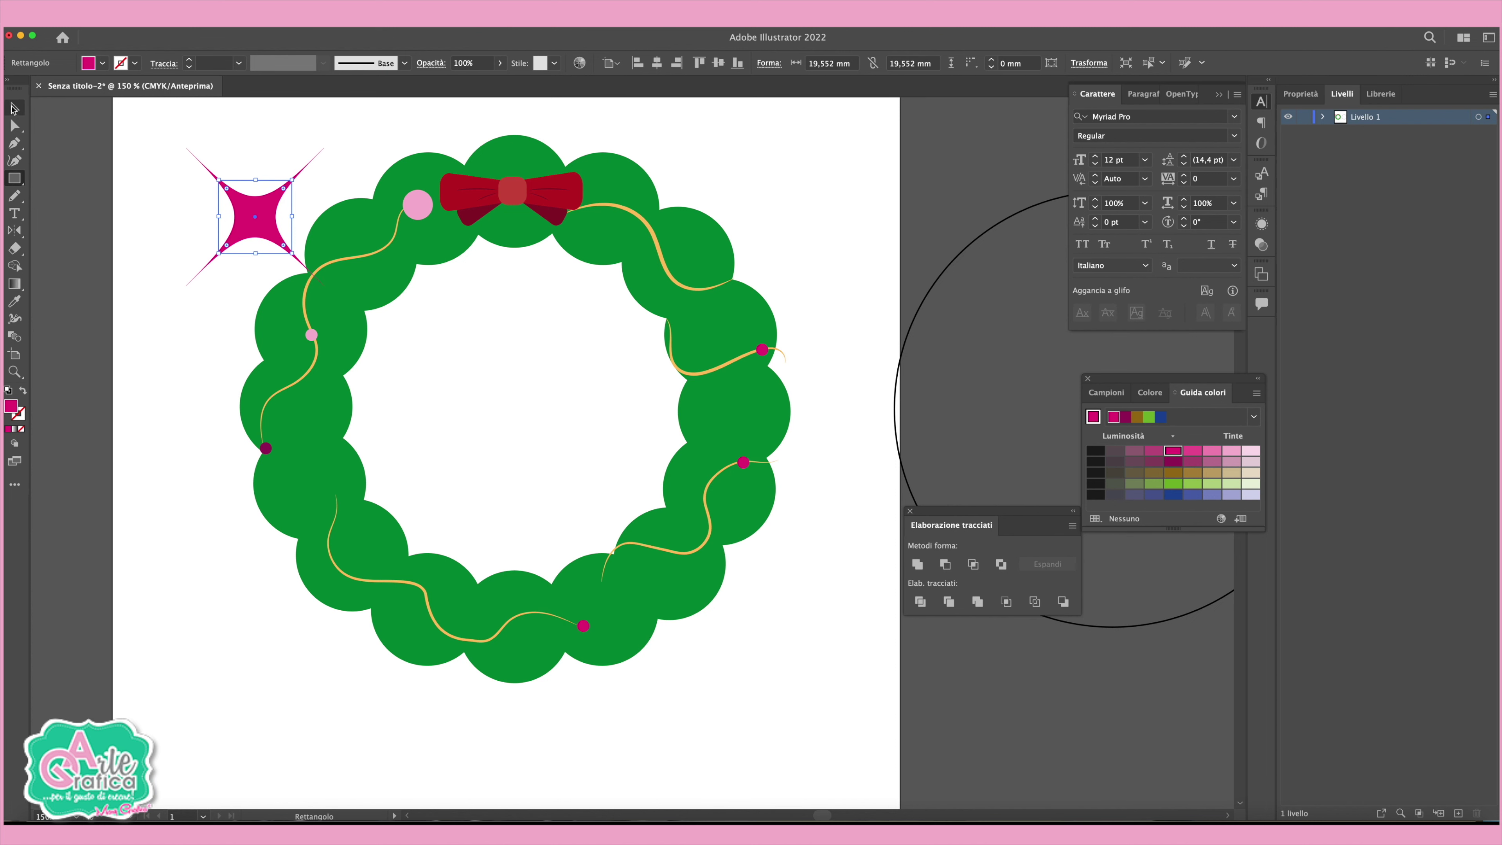
mouse_move(292, 253)
mouse_down()
mouse_move(260, 220)
mouse_move(377, 256)
mouse_move(712, 295)
mouse_up()
click(1106, 393)
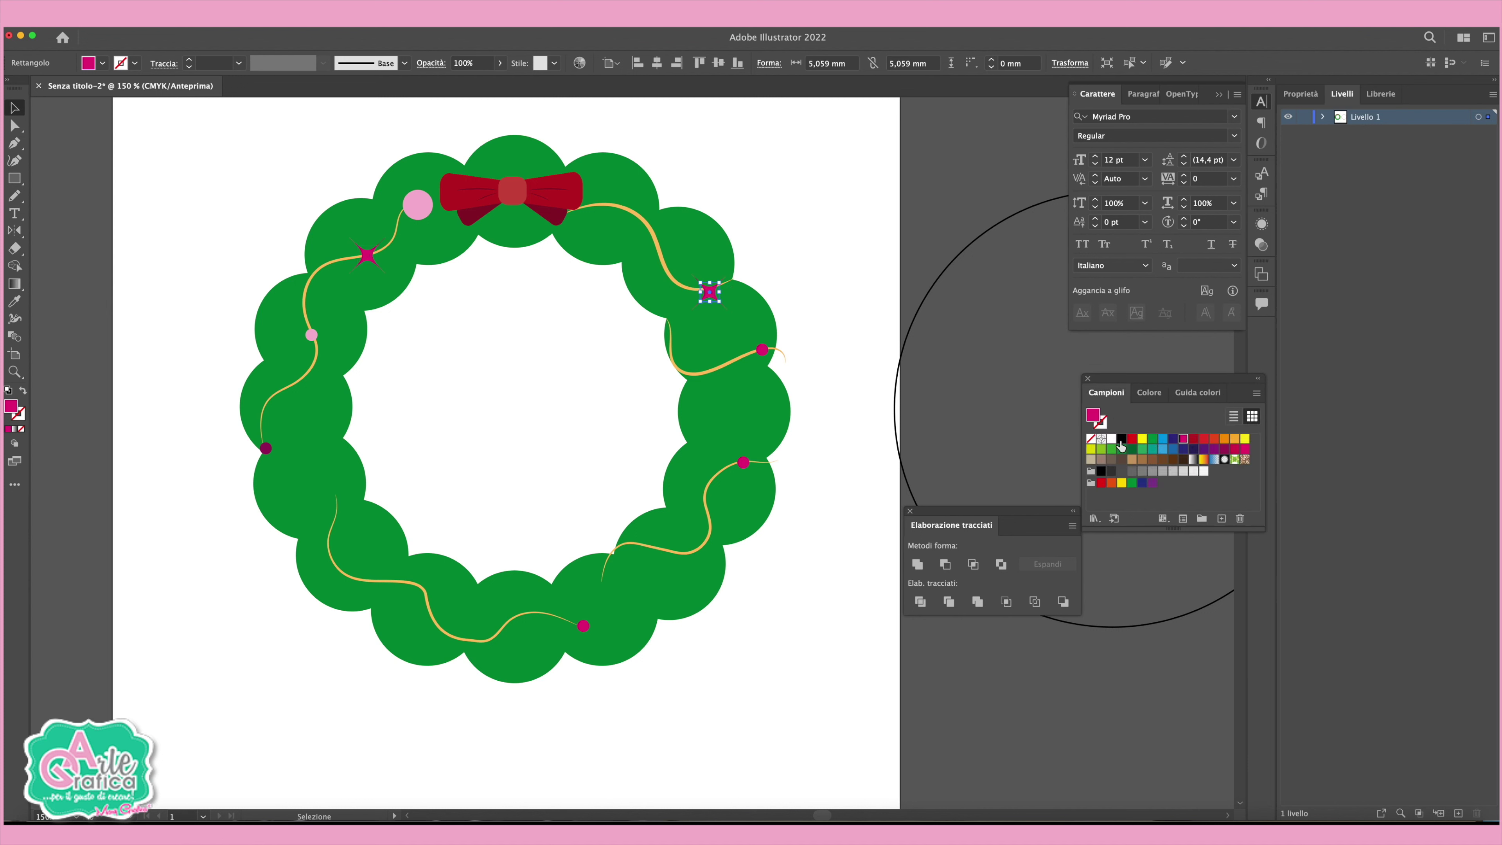
click(1142, 441)
click(808, 243)
Place white star copies on the garland, rotating one of them.
mouse_move(712, 296)
mouse_down()
mouse_move(702, 477)
mouse_move(337, 497)
mouse_move(280, 394)
mouse_up()
click(1112, 439)
click(855, 537)
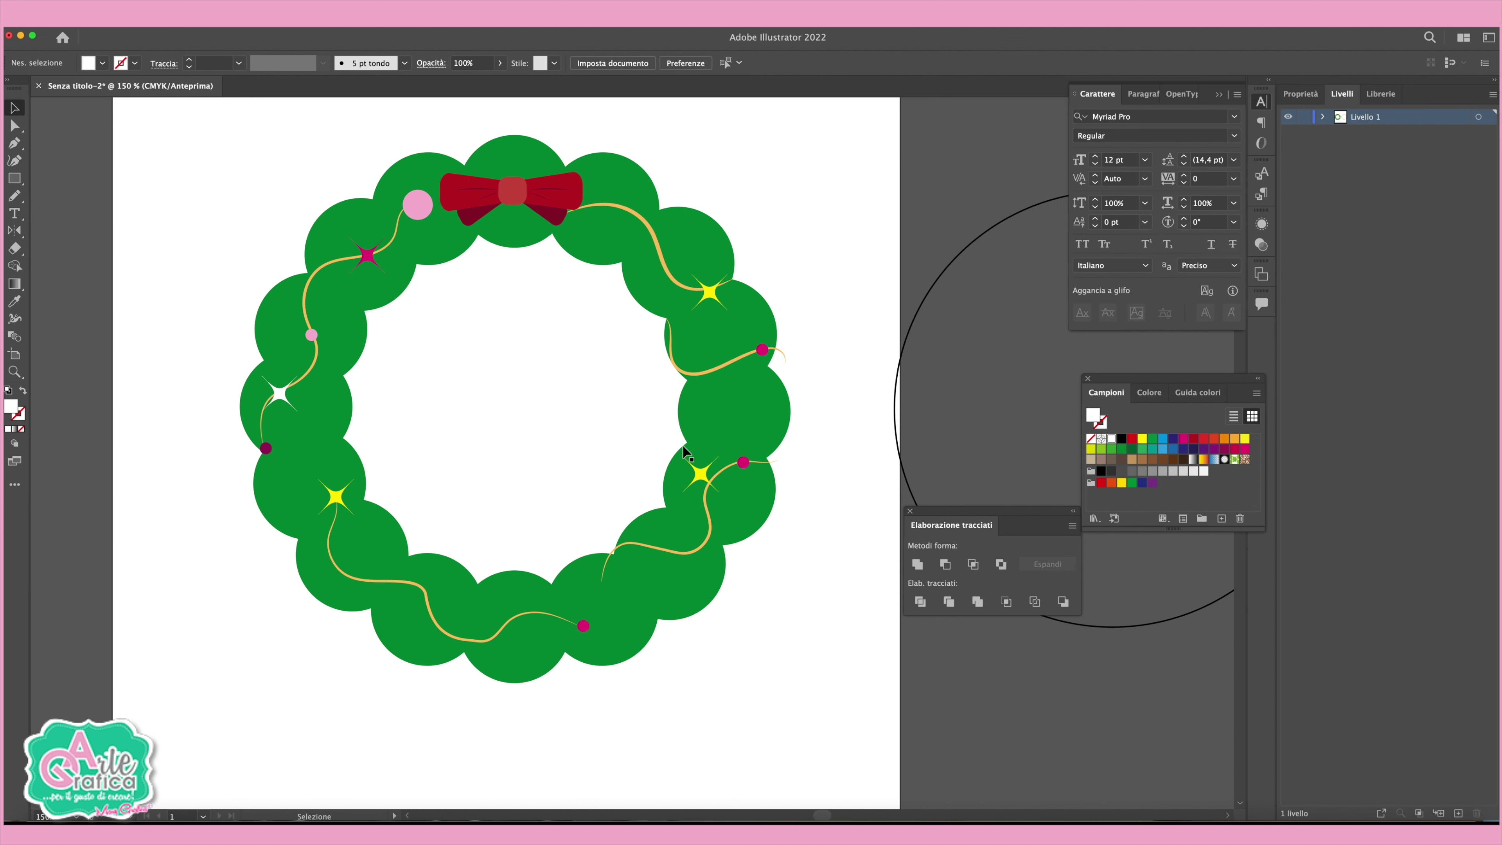
click(264, 398)
drag(265, 403, 270, 411)
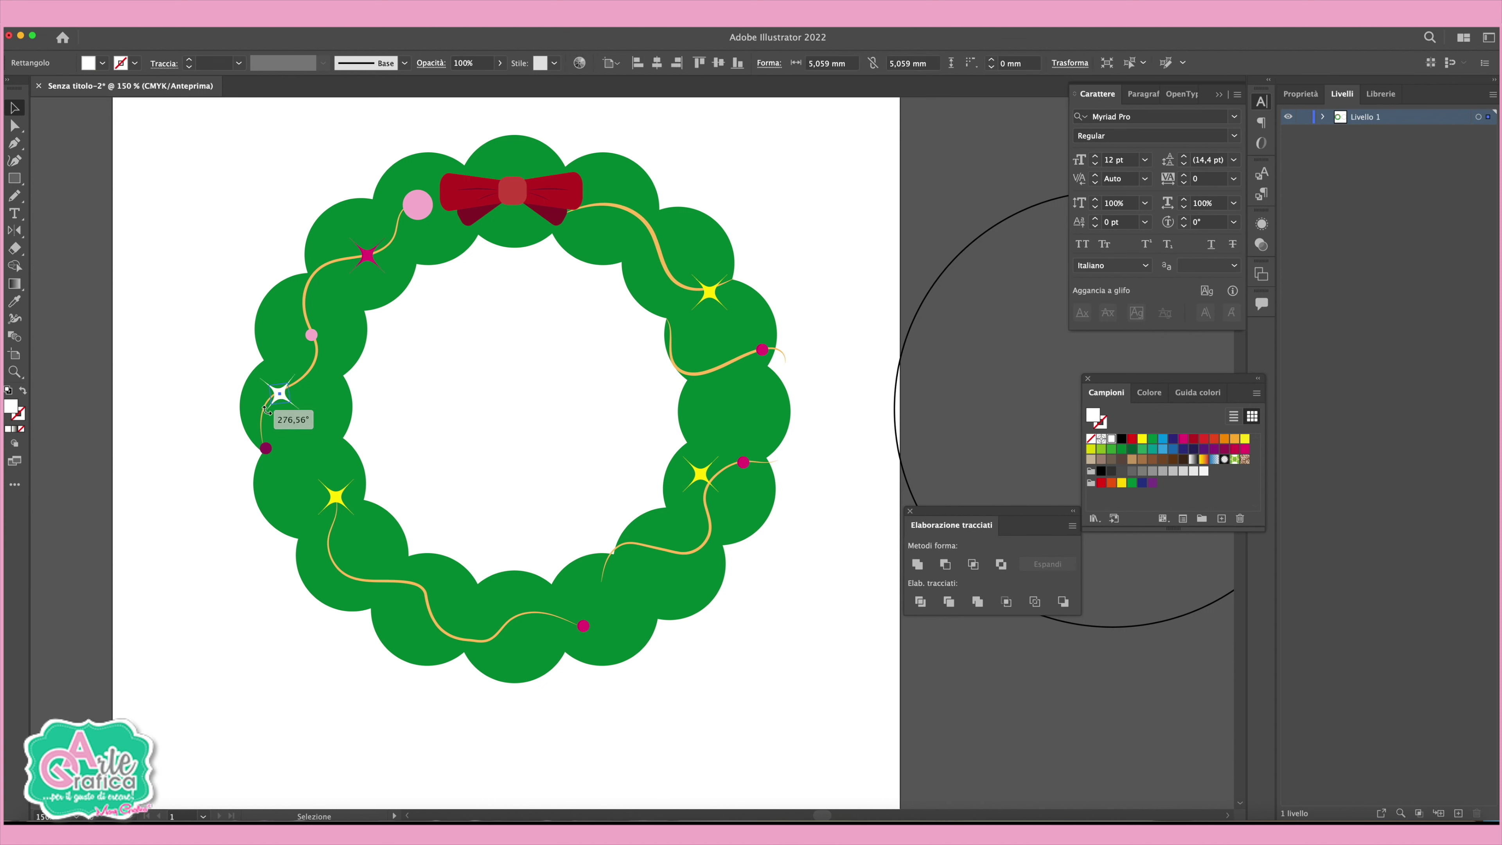
click(832, 439)
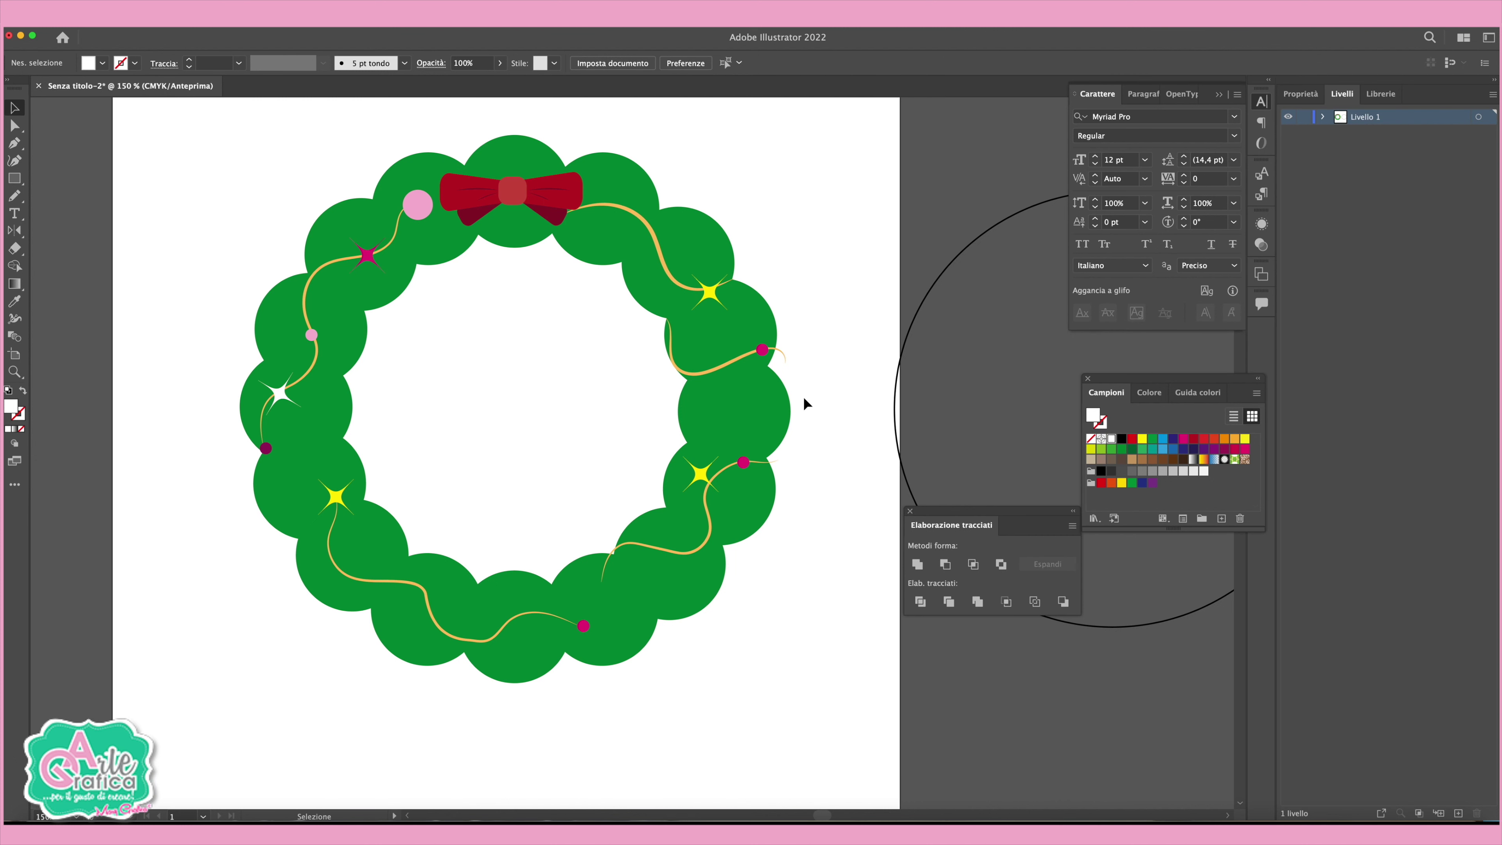
drag(284, 403, 629, 608)
Move the whole wreath up toward the top of the page.
key(ctrl+minus)
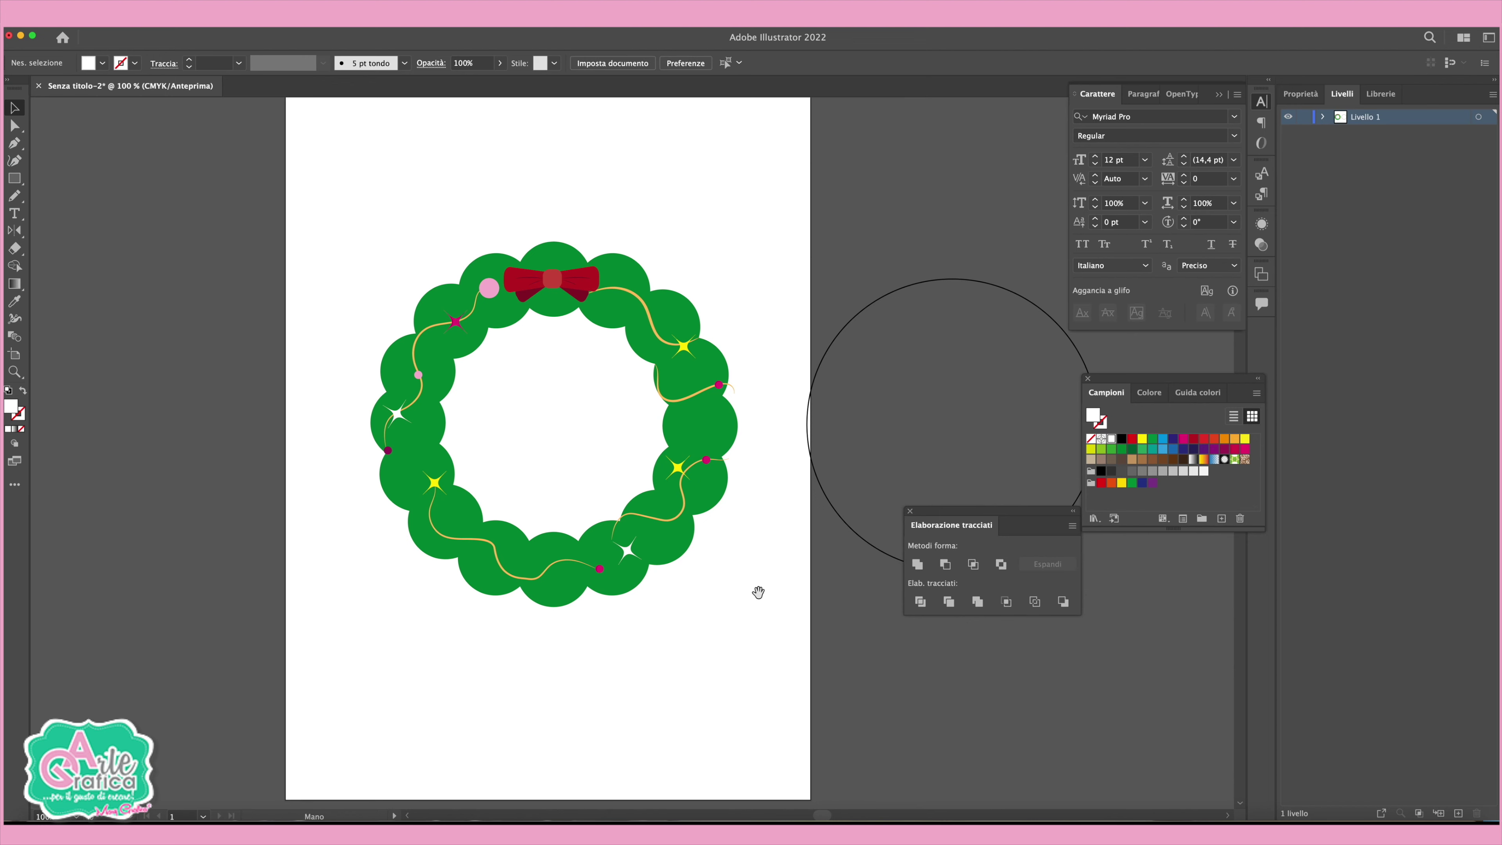
drag(758, 593, 731, 605)
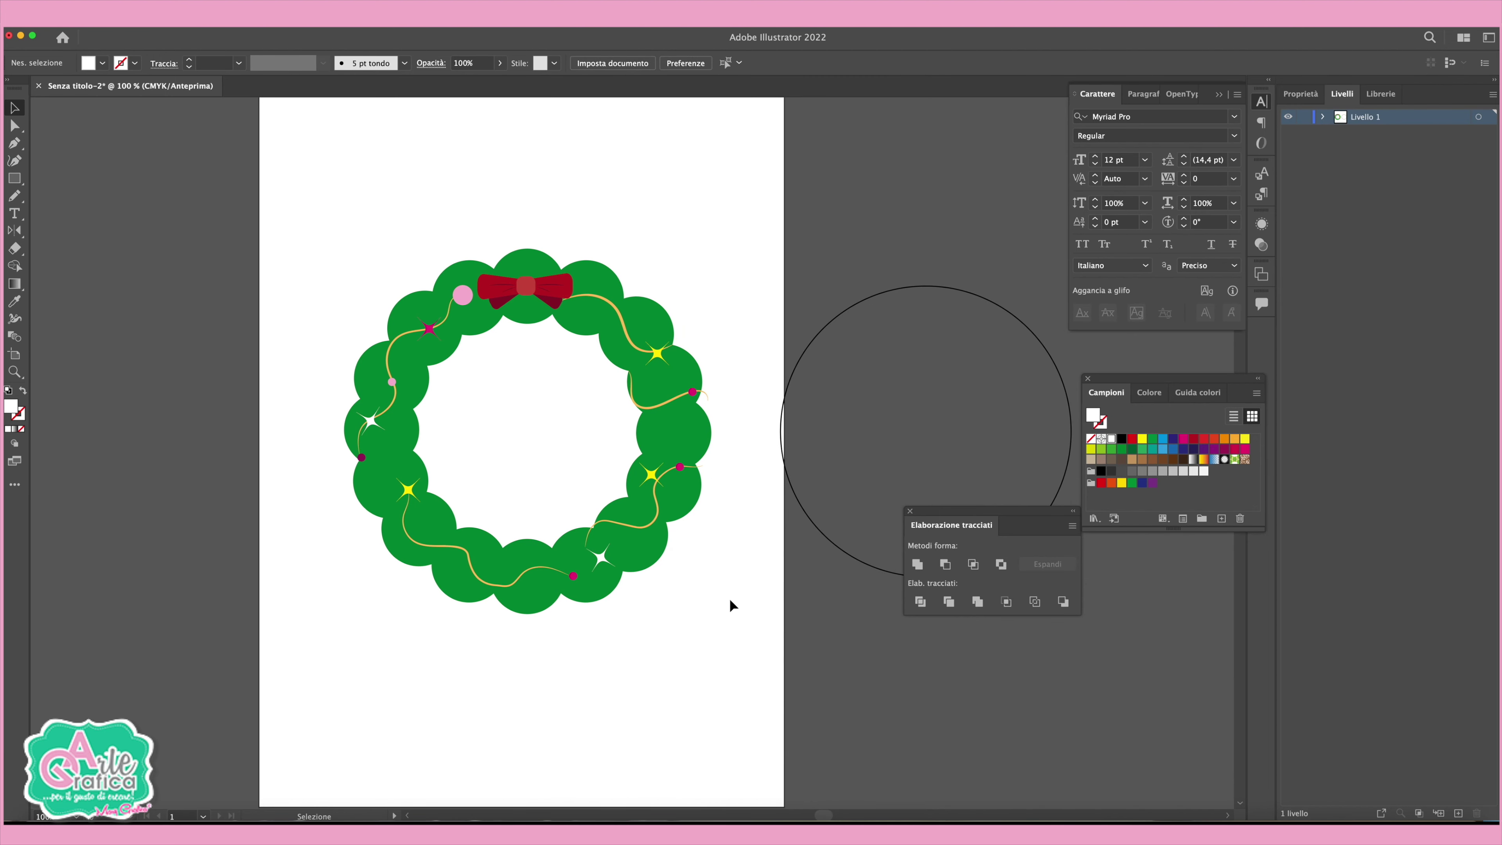
drag(721, 649, 358, 234)
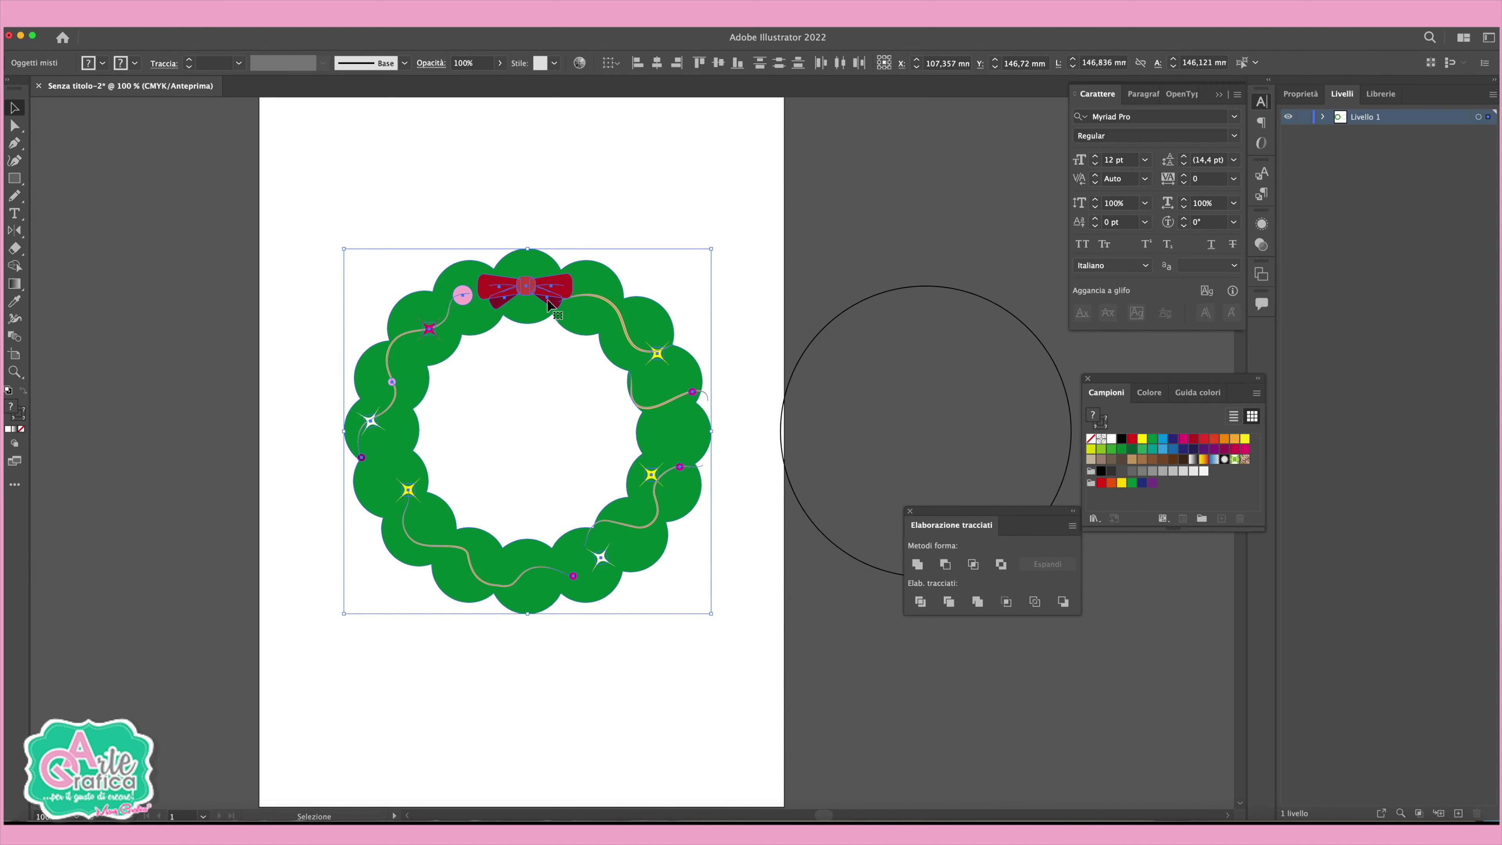
drag(550, 305, 540, 158)
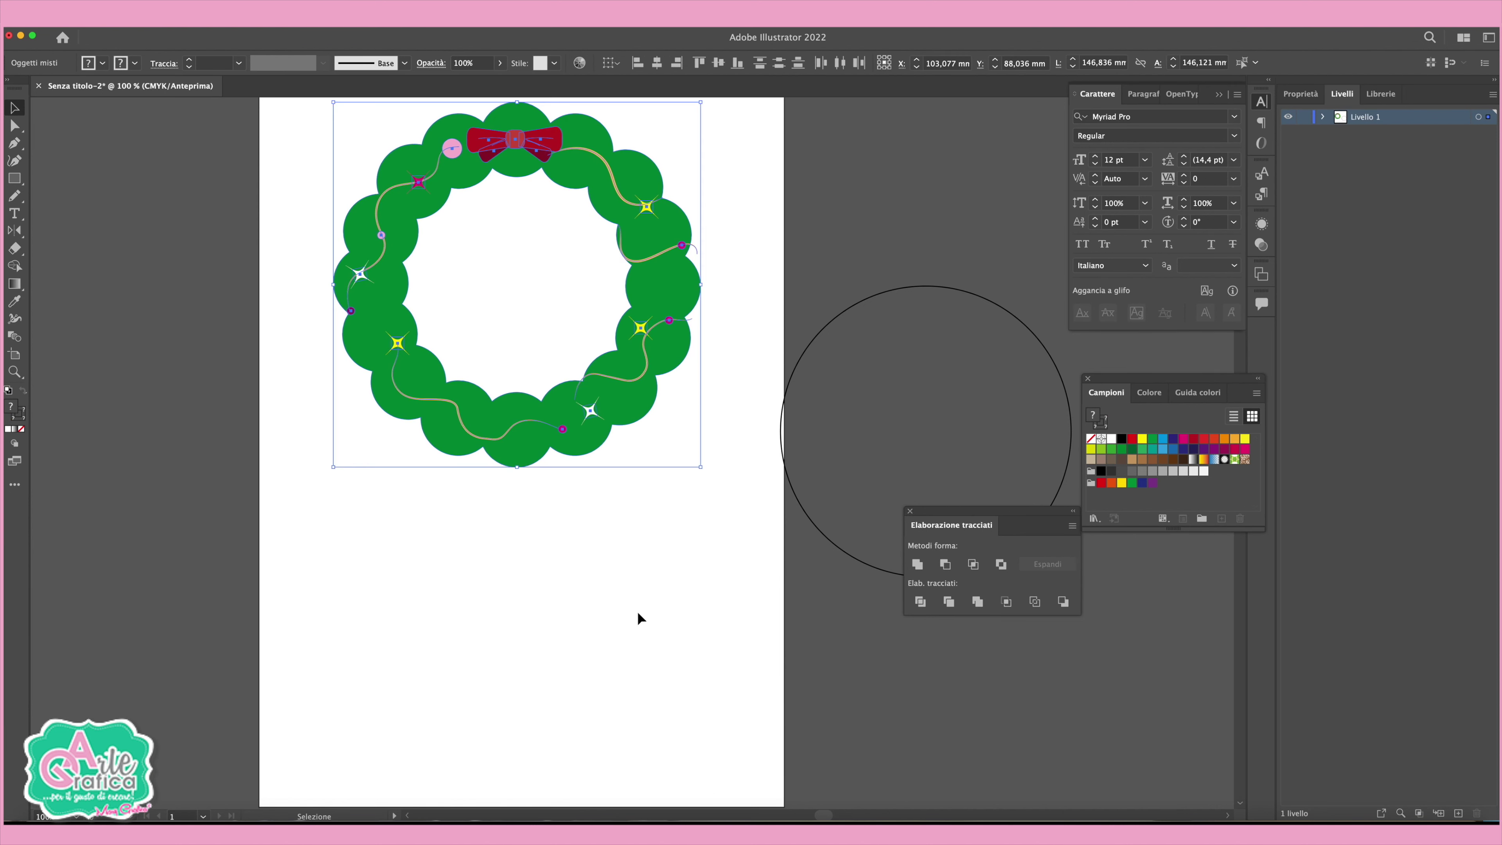
click(638, 618)
scroll(628, 585, down, 2)
Draw a three-sided polygon and fill it with the wreath's green.
click(14, 178)
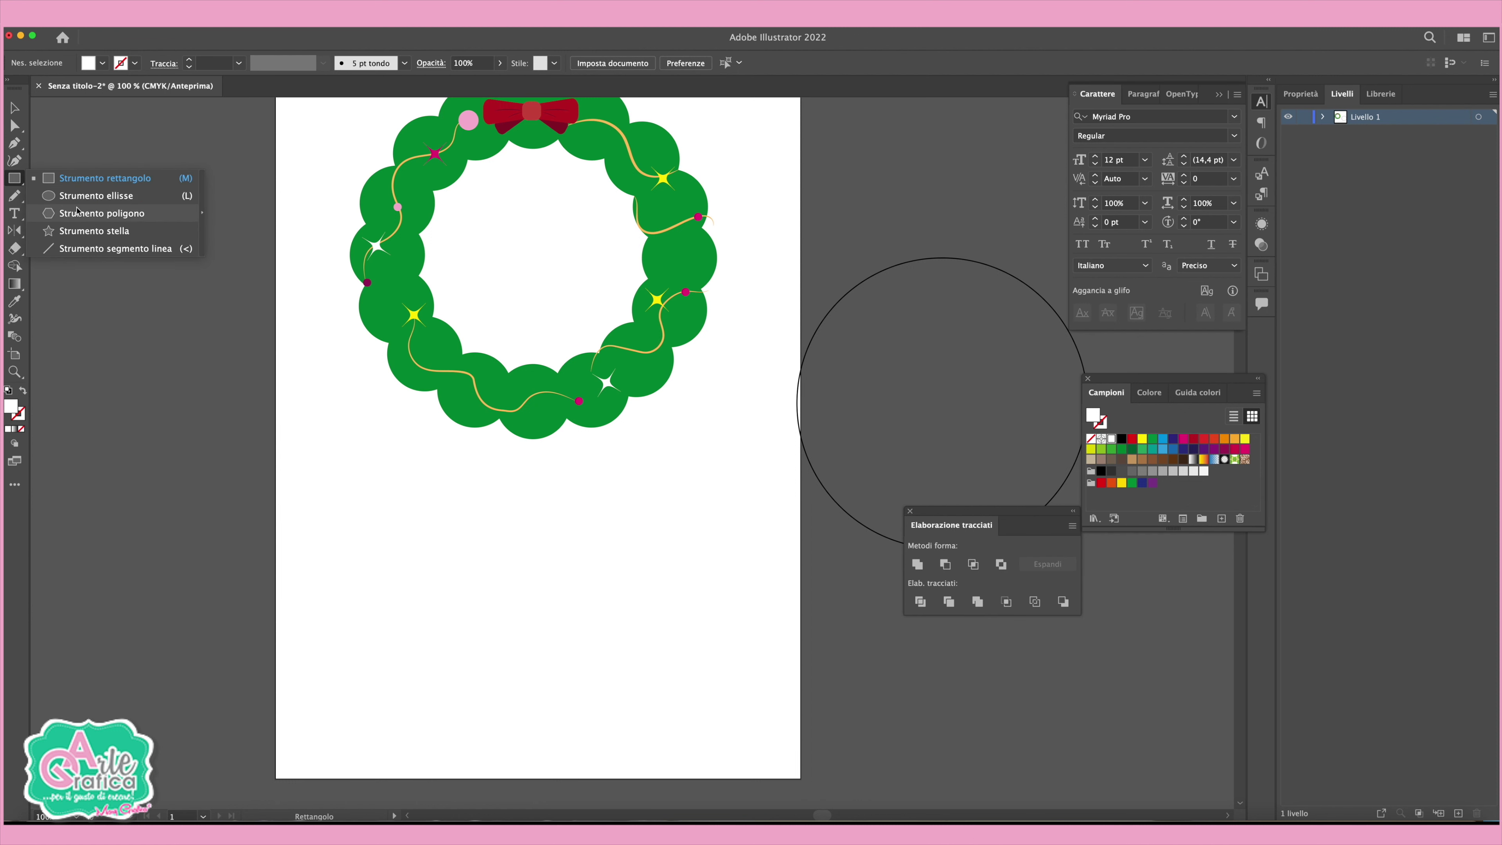
click(102, 213)
click(627, 463)
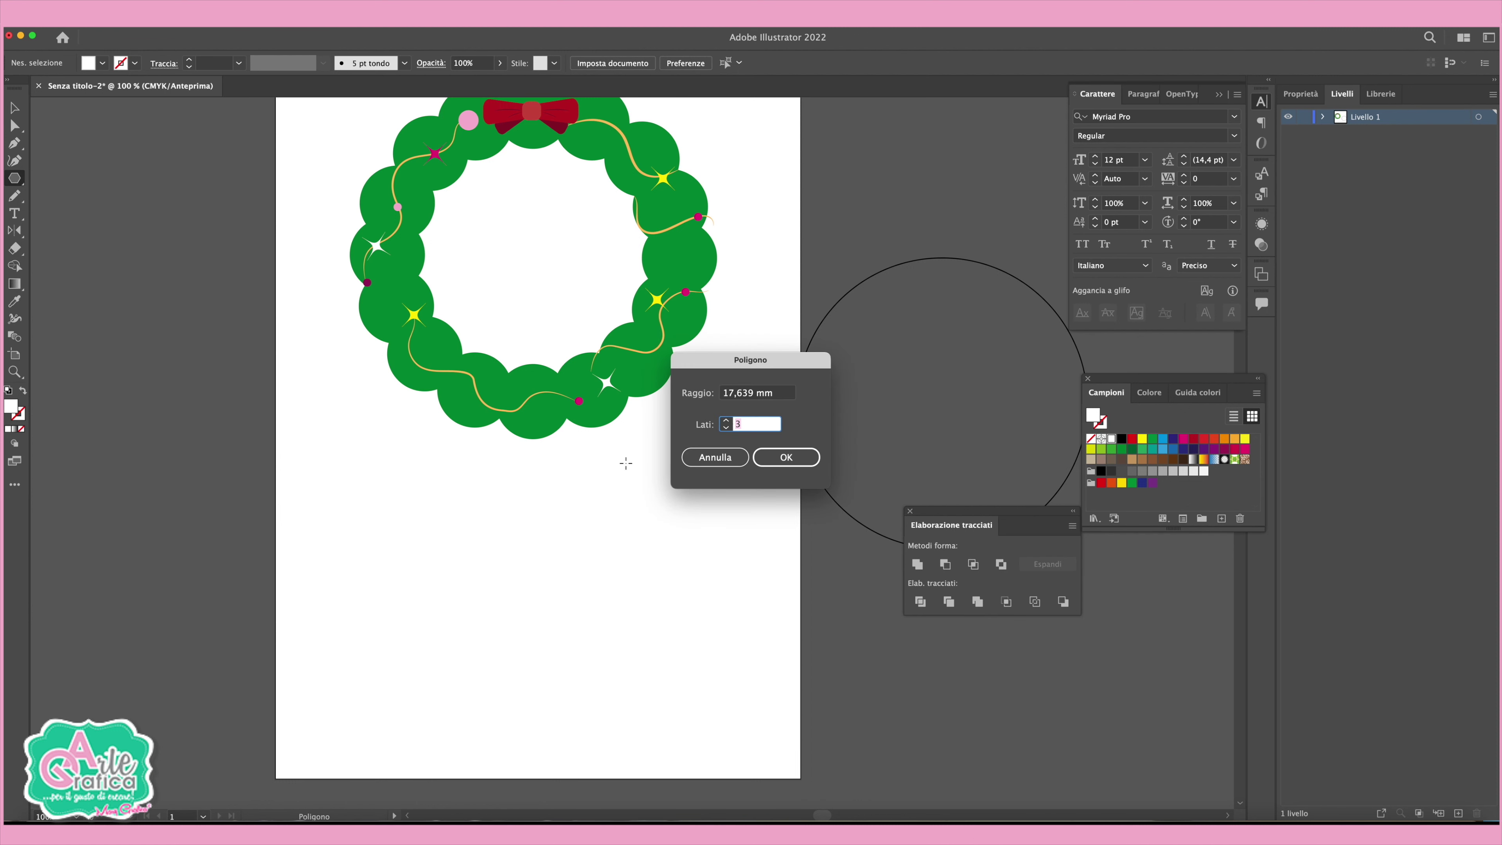
click(786, 457)
key(v)
click(14, 301)
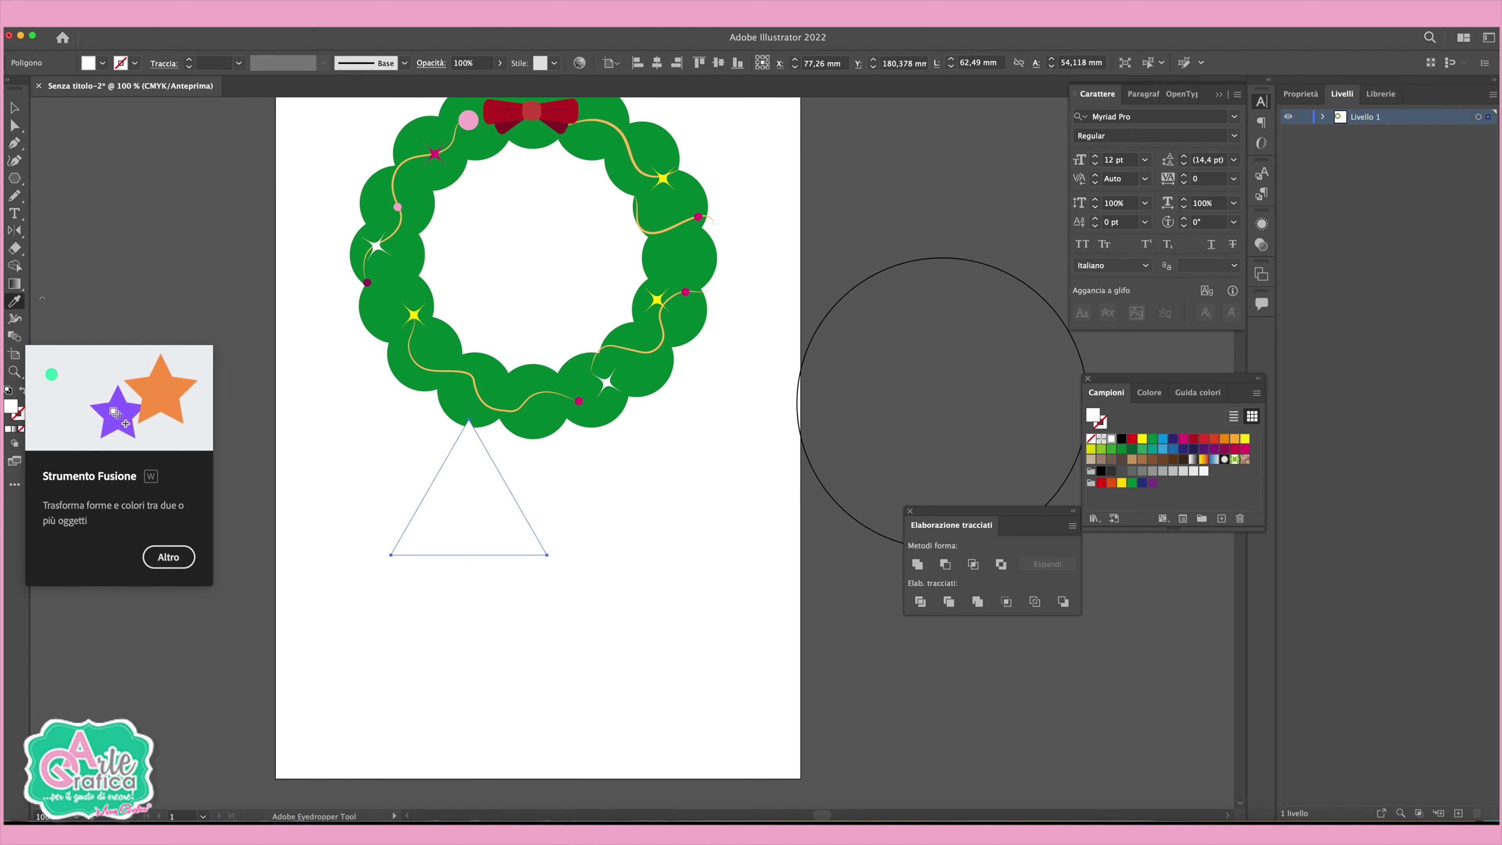
click(395, 284)
Shrink the triangle, round its corners, and duplicate and enlarge copies into stacked tree tiers.
click(14, 109)
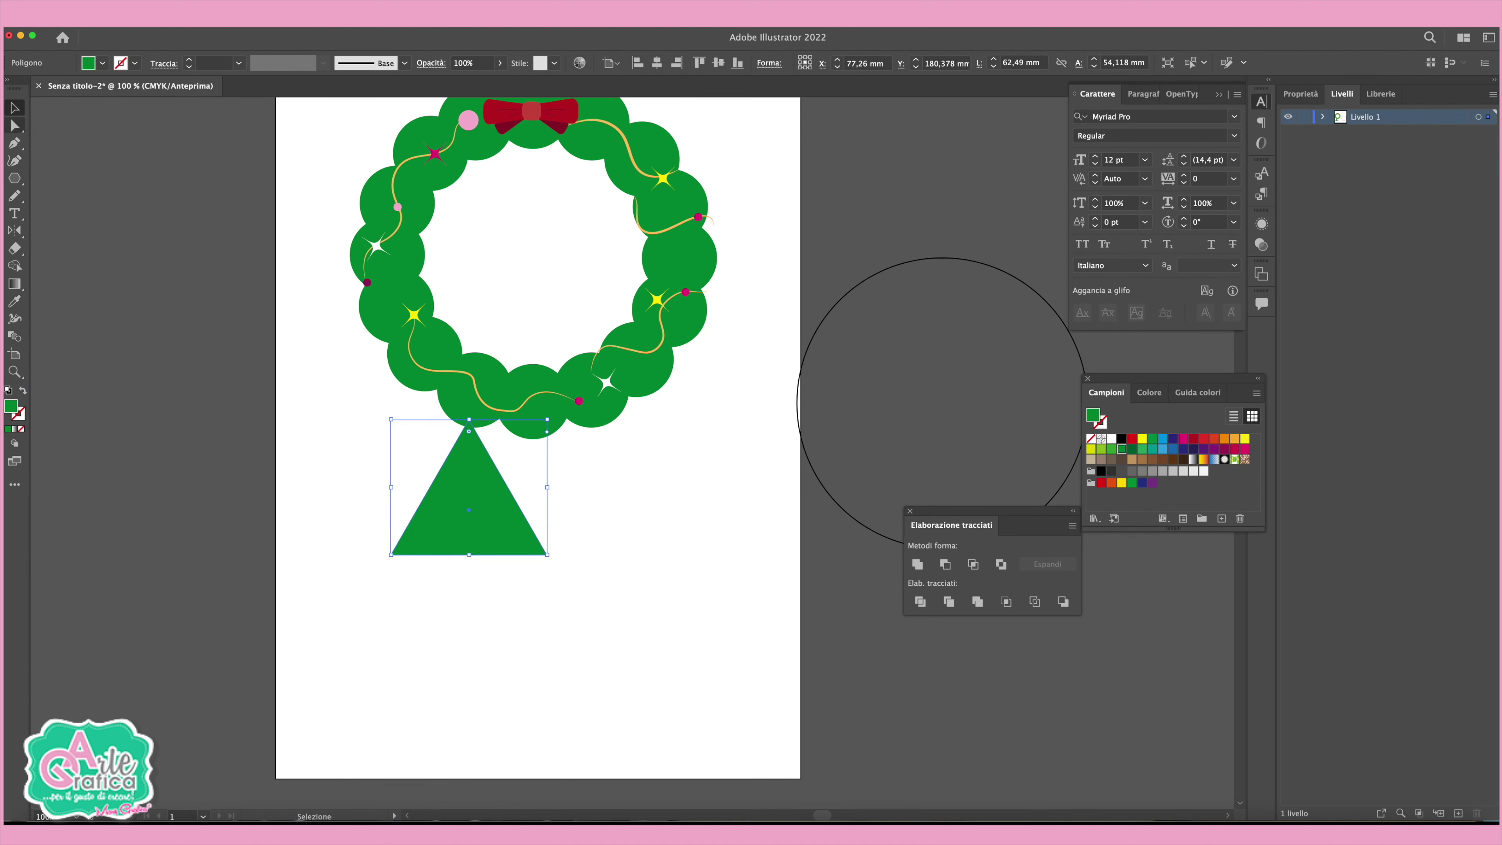
drag(468, 422, 468, 443)
mouse_move(496, 513)
mouse_down()
mouse_move(382, 487)
mouse_move(380, 499)
mouse_move(380, 484)
mouse_move(394, 571)
mouse_up()
click(517, 529)
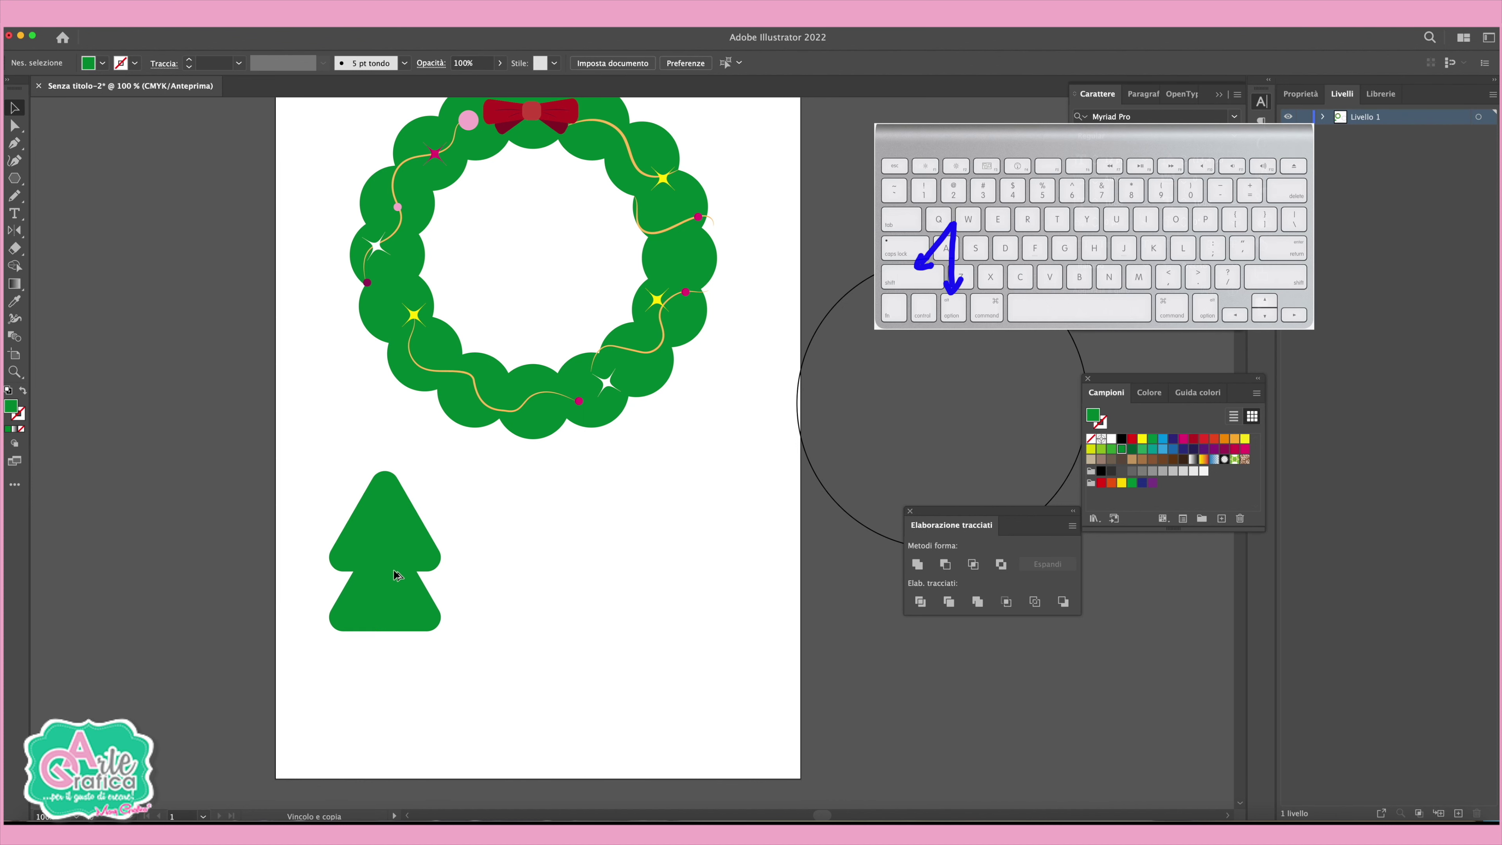
mouse_move(393, 629)
mouse_down()
mouse_move(410, 645)
mouse_move(383, 767)
mouse_move(377, 634)
mouse_up()
click(426, 581)
click(398, 682)
click(612, 618)
click(17, 178)
Draw a dark brown rectangle trunk and centre it under the tree.
click(88, 179)
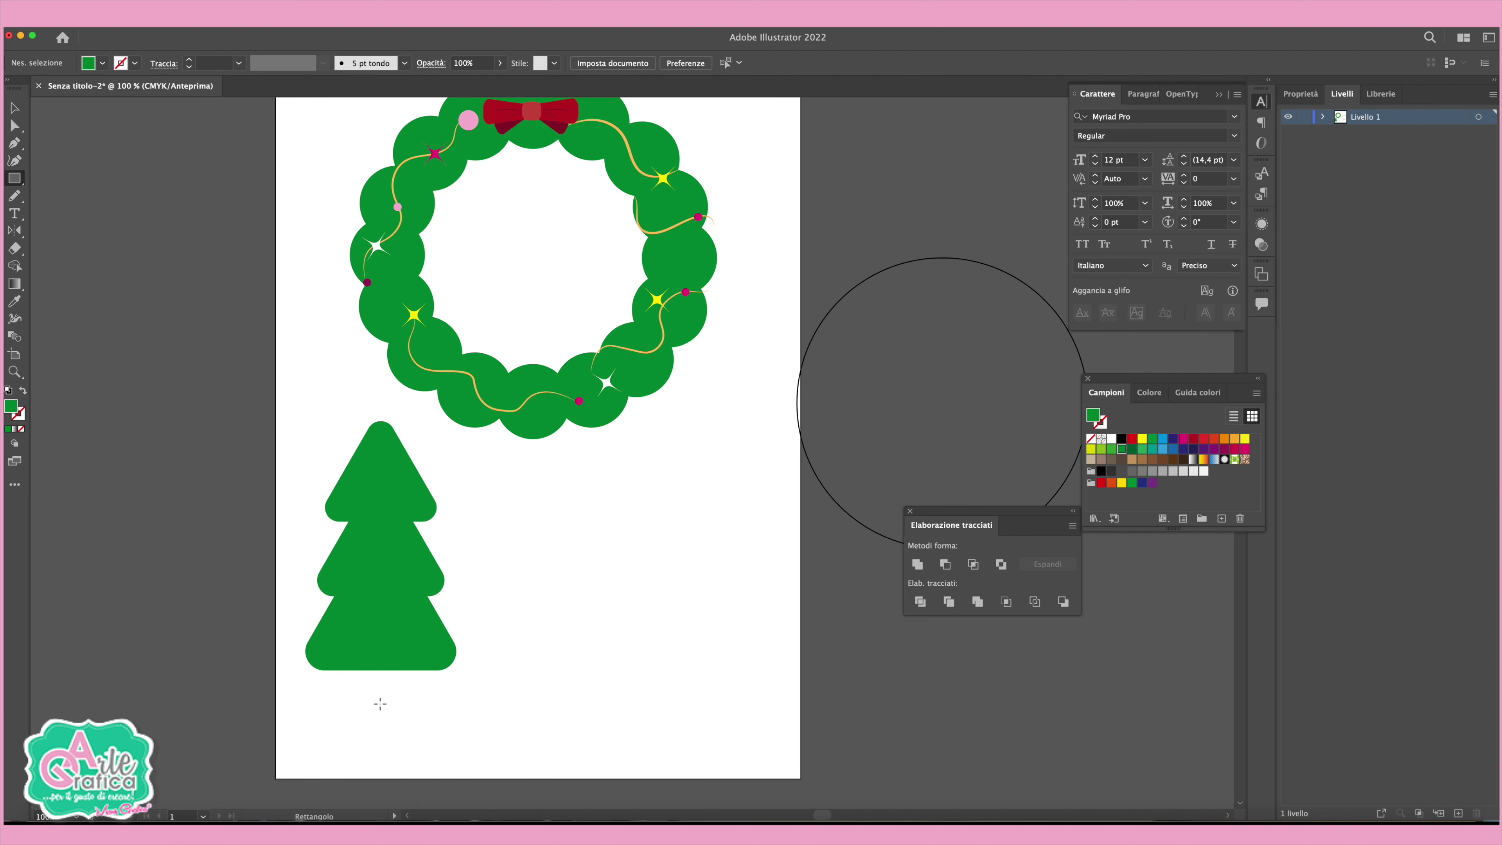
drag(374, 671, 403, 763)
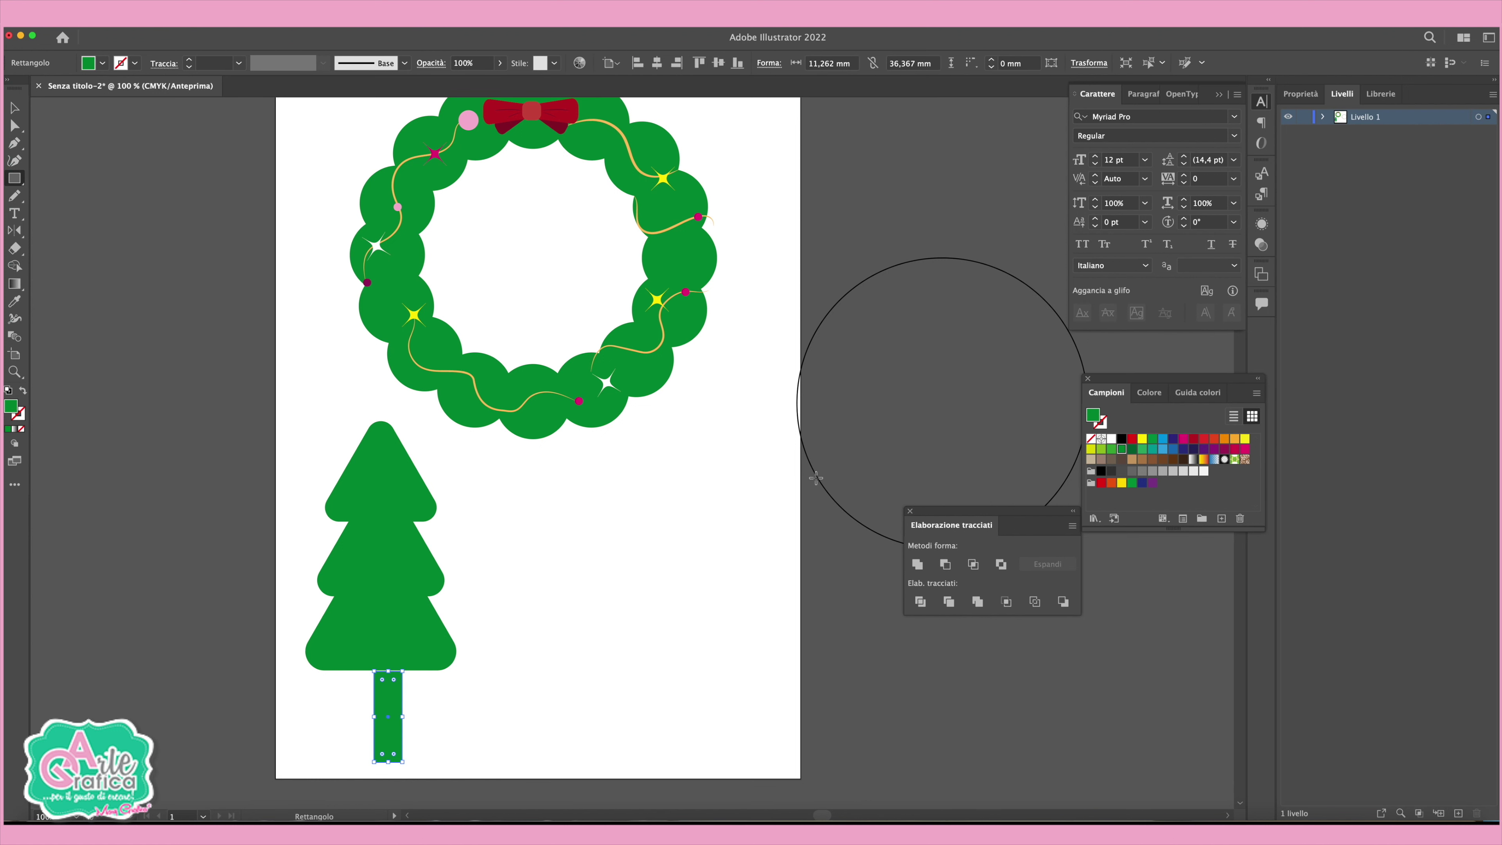
click(1132, 460)
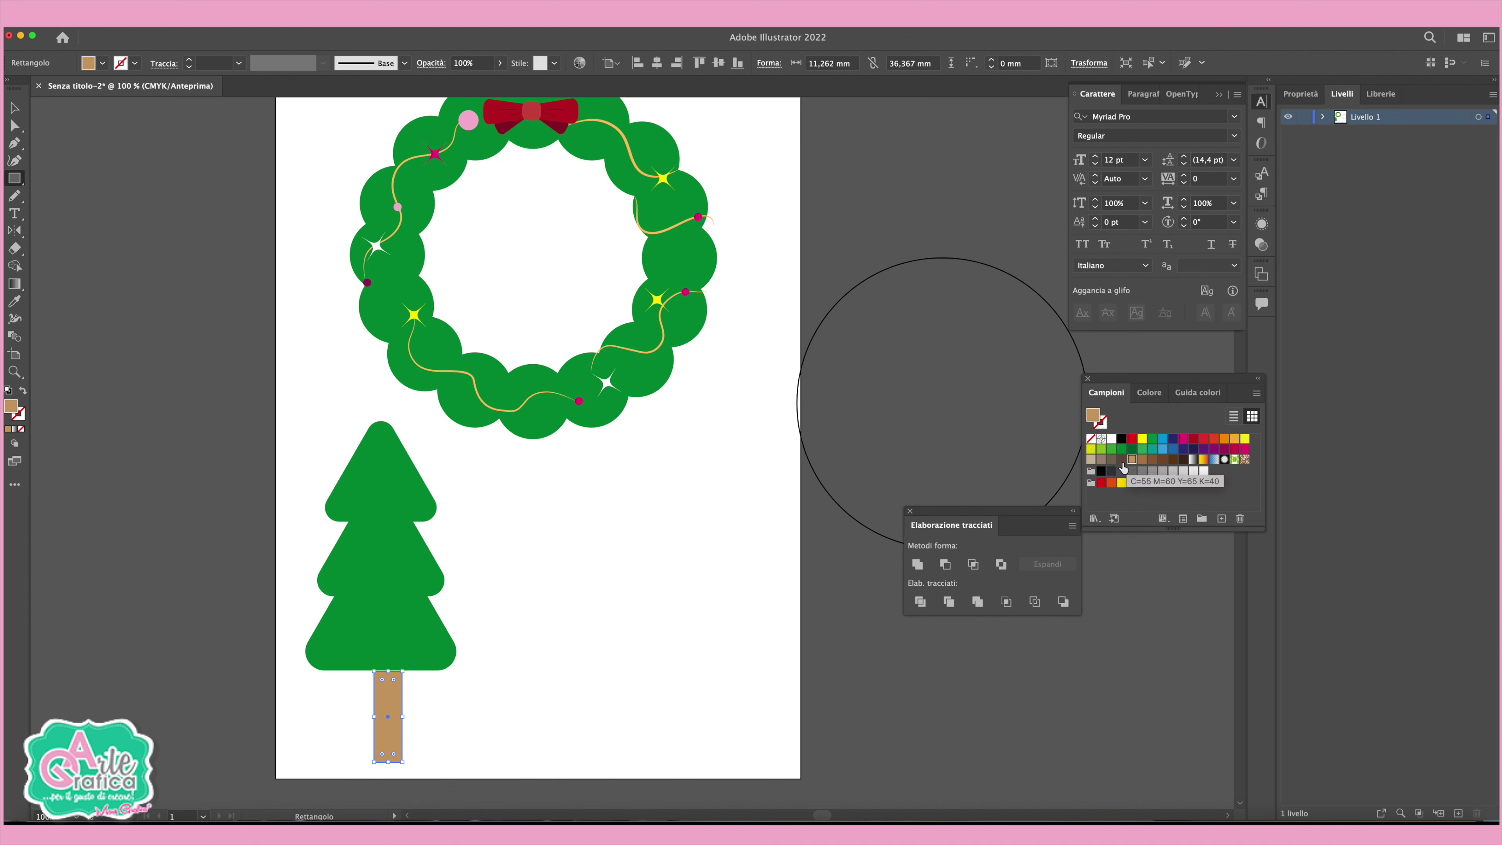
click(1122, 460)
key(v)
click(339, 450)
drag(339, 456, 426, 767)
click(658, 64)
click(587, 680)
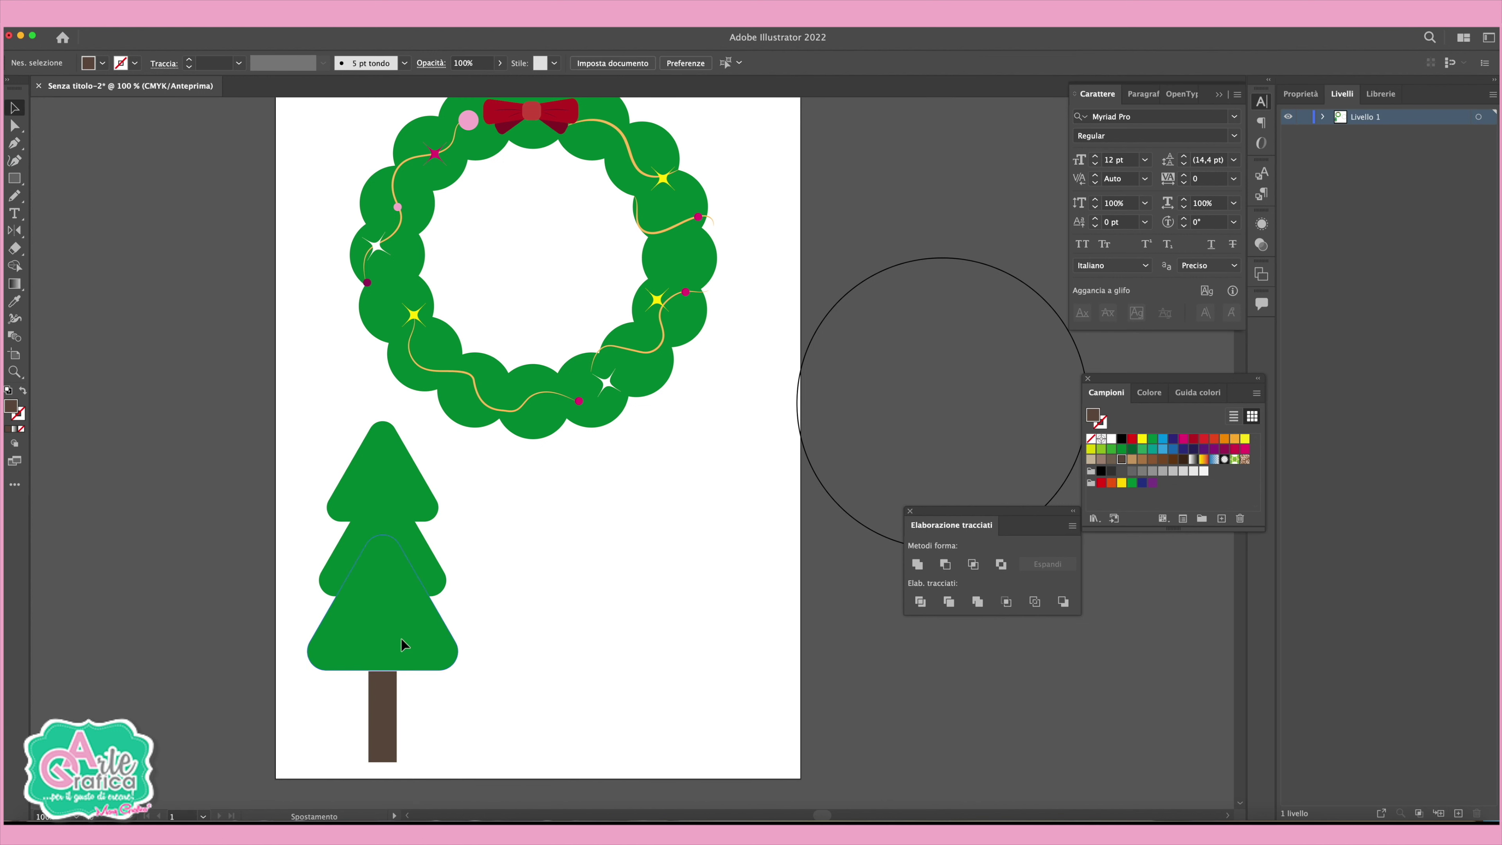
Add a fourth tier below and bring all green tiers in front of the trunk.
drag(402, 634, 403, 702)
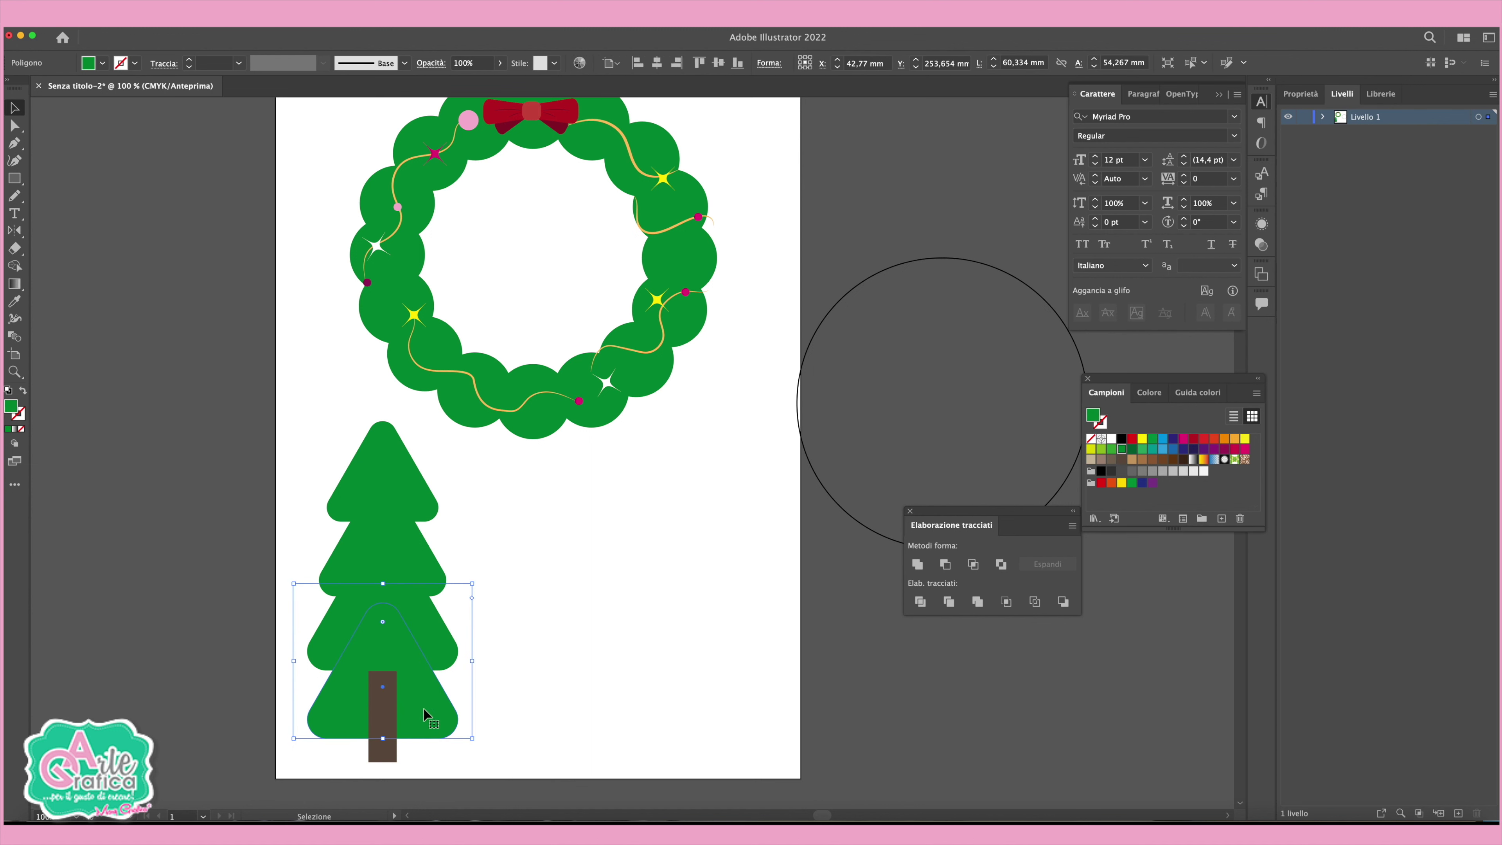
shift+click(423, 616)
shift+click(409, 541)
shift+click(405, 486)
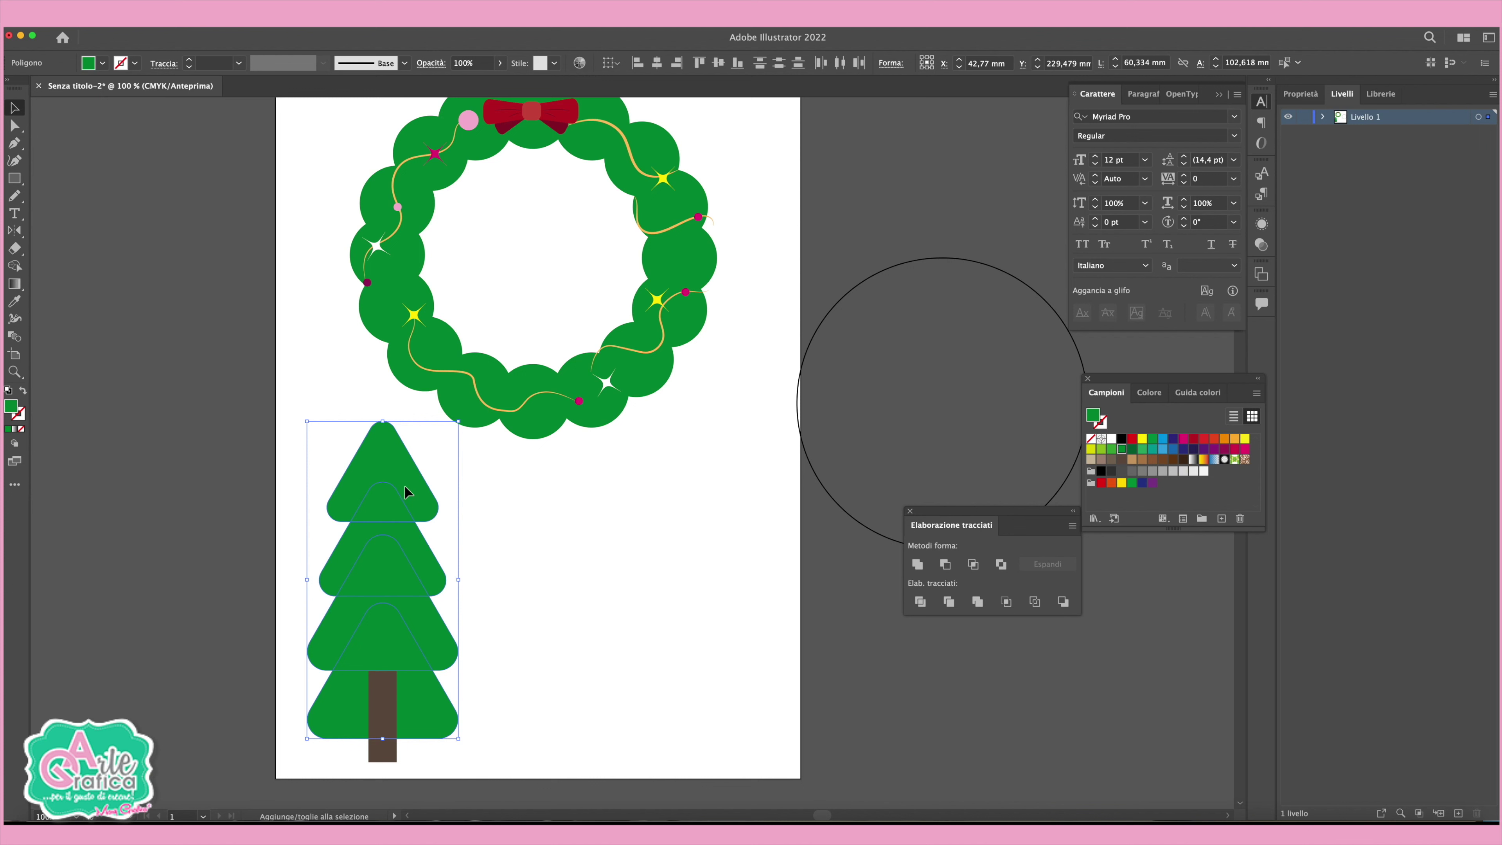
click(163, 18)
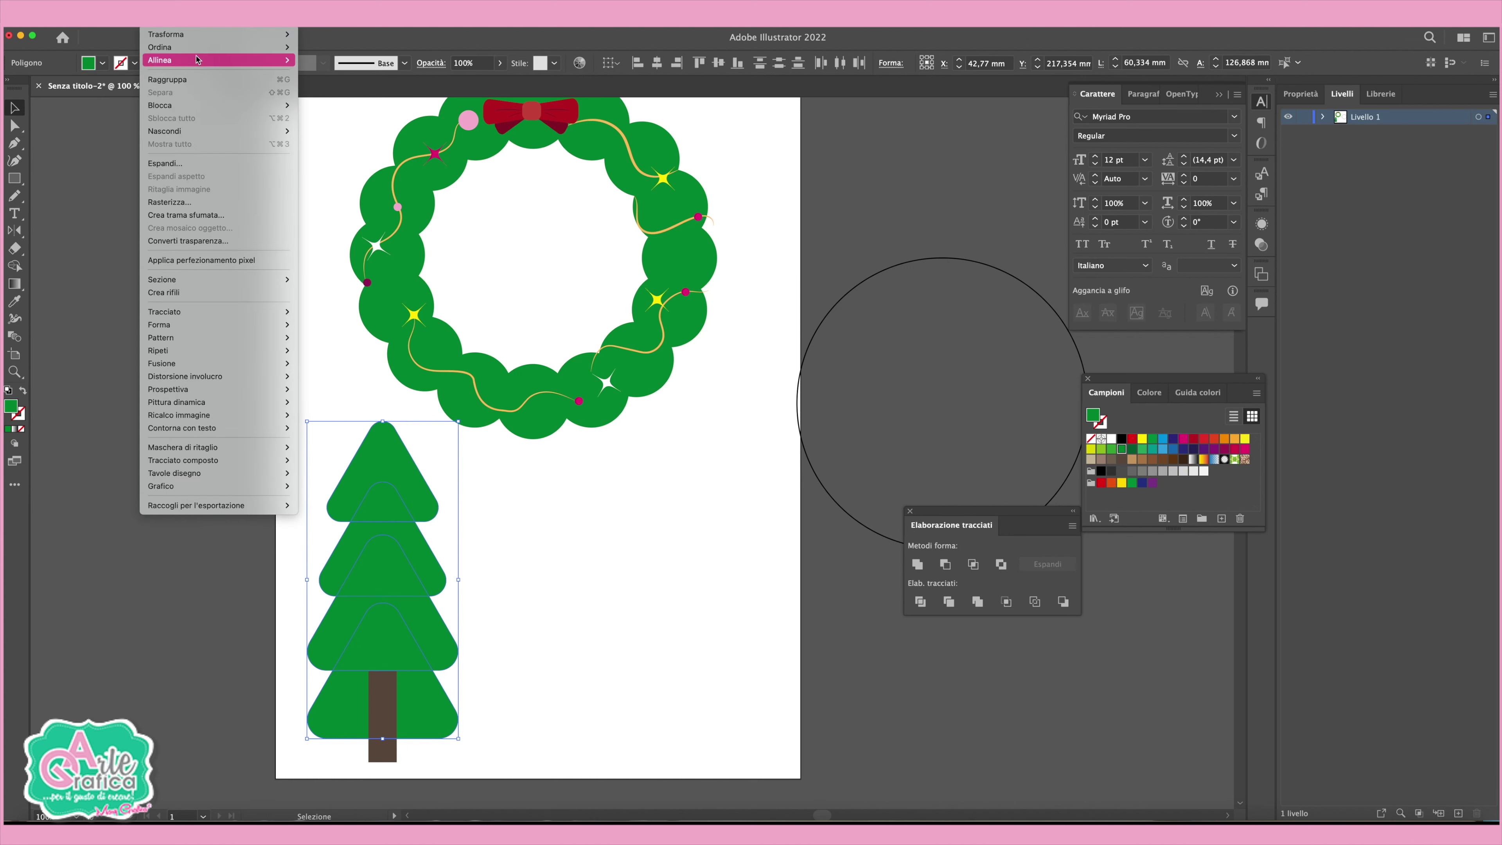
click(332, 44)
Pull the lower tiers up and lower the top tier to compress the tree.
click(621, 617)
drag(426, 625, 425, 610)
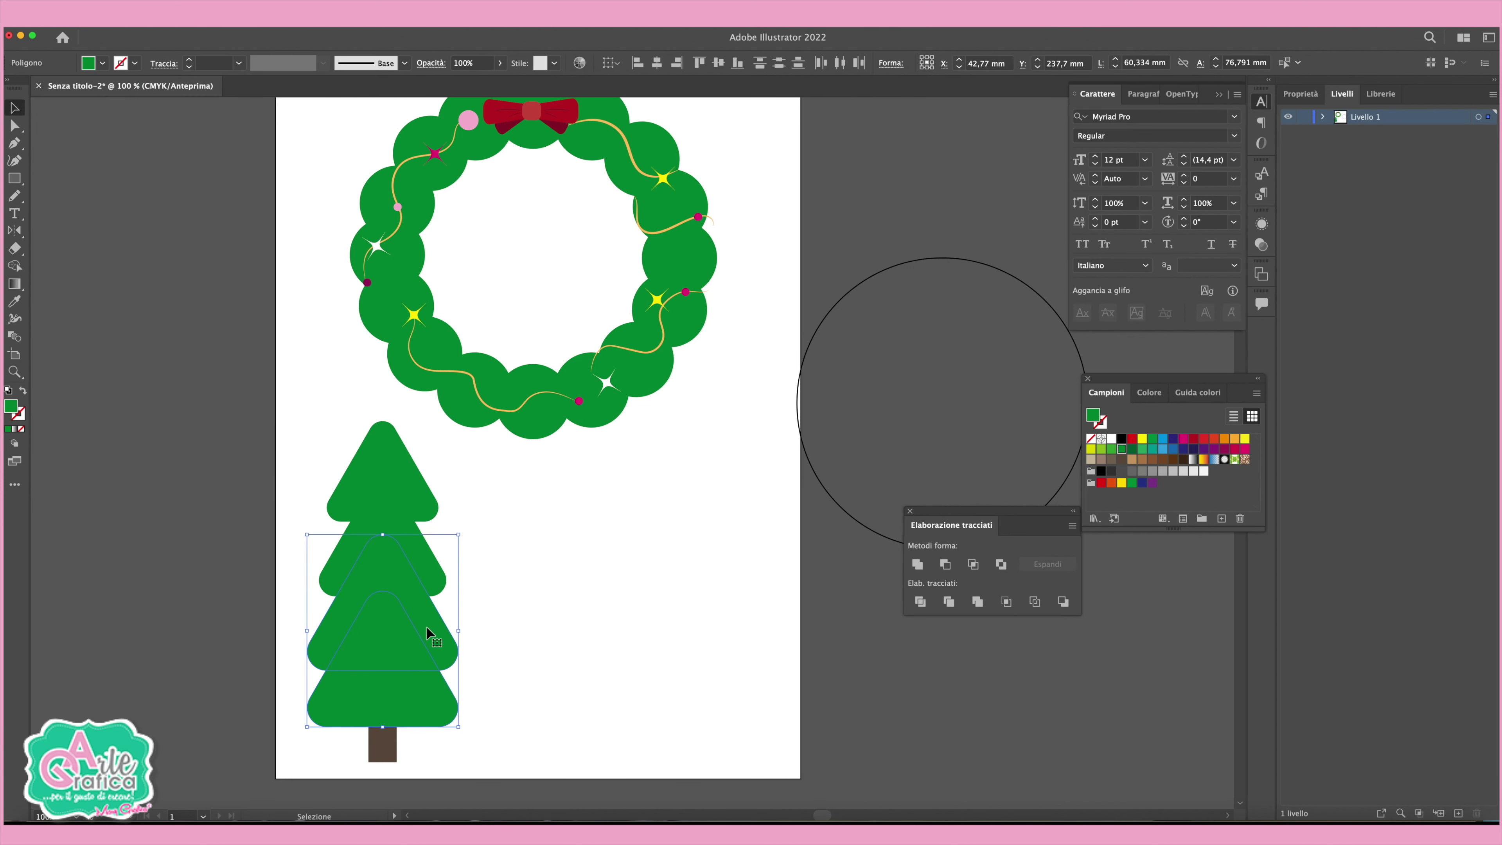
click(602, 636)
drag(404, 524, 404, 544)
click(591, 586)
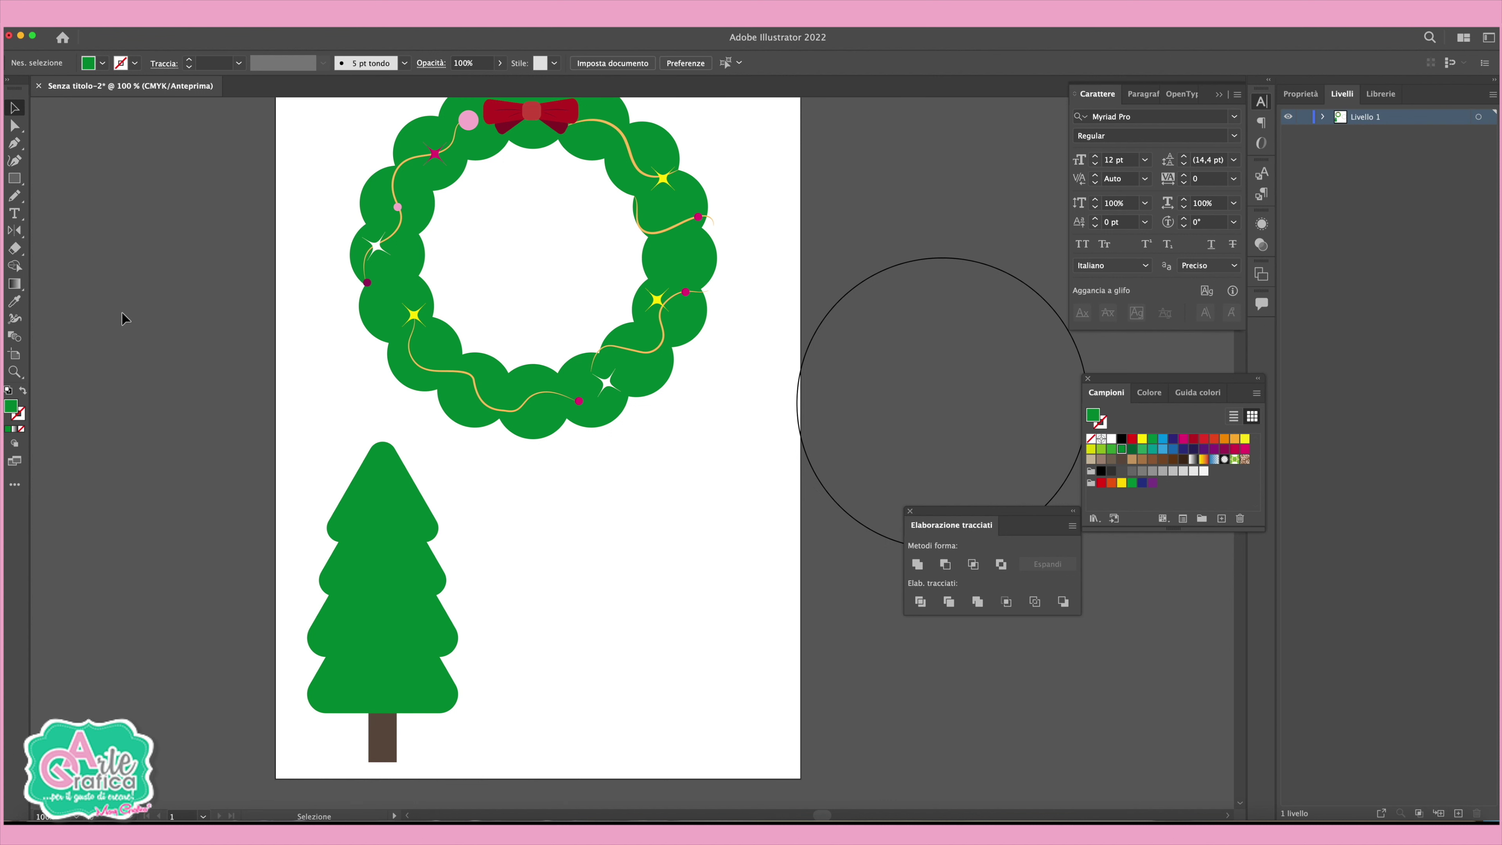
drag(15, 178, 78, 207)
Draw a circle beside the tree, repeat three overlapping copies rightward, and unite all four circles.
drag(478, 501, 581, 603)
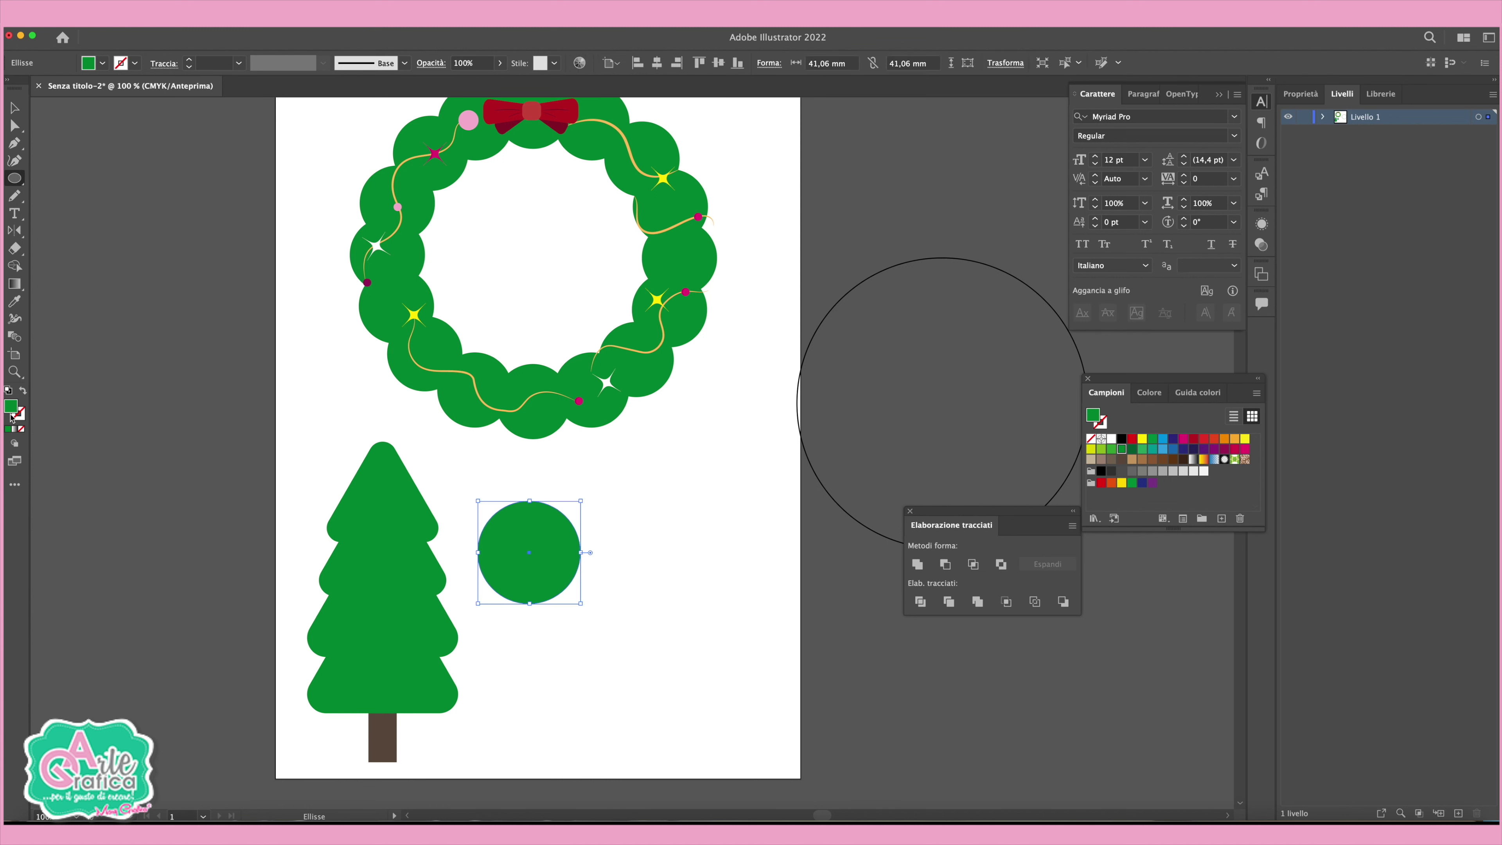
click(15, 107)
drag(531, 559, 598, 562)
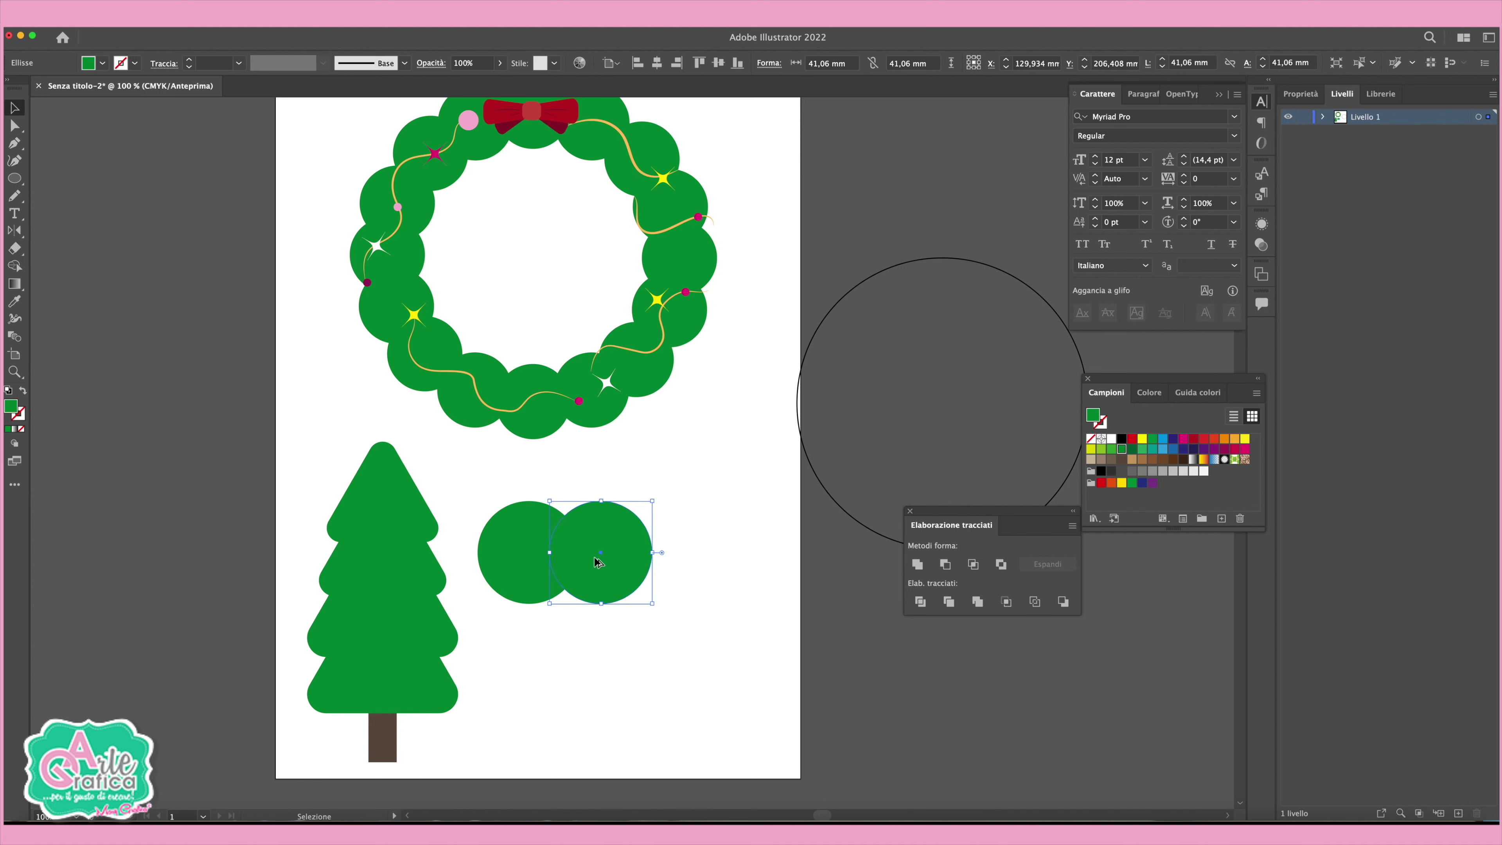
key(ctrl+d)
key(ctrl+d)
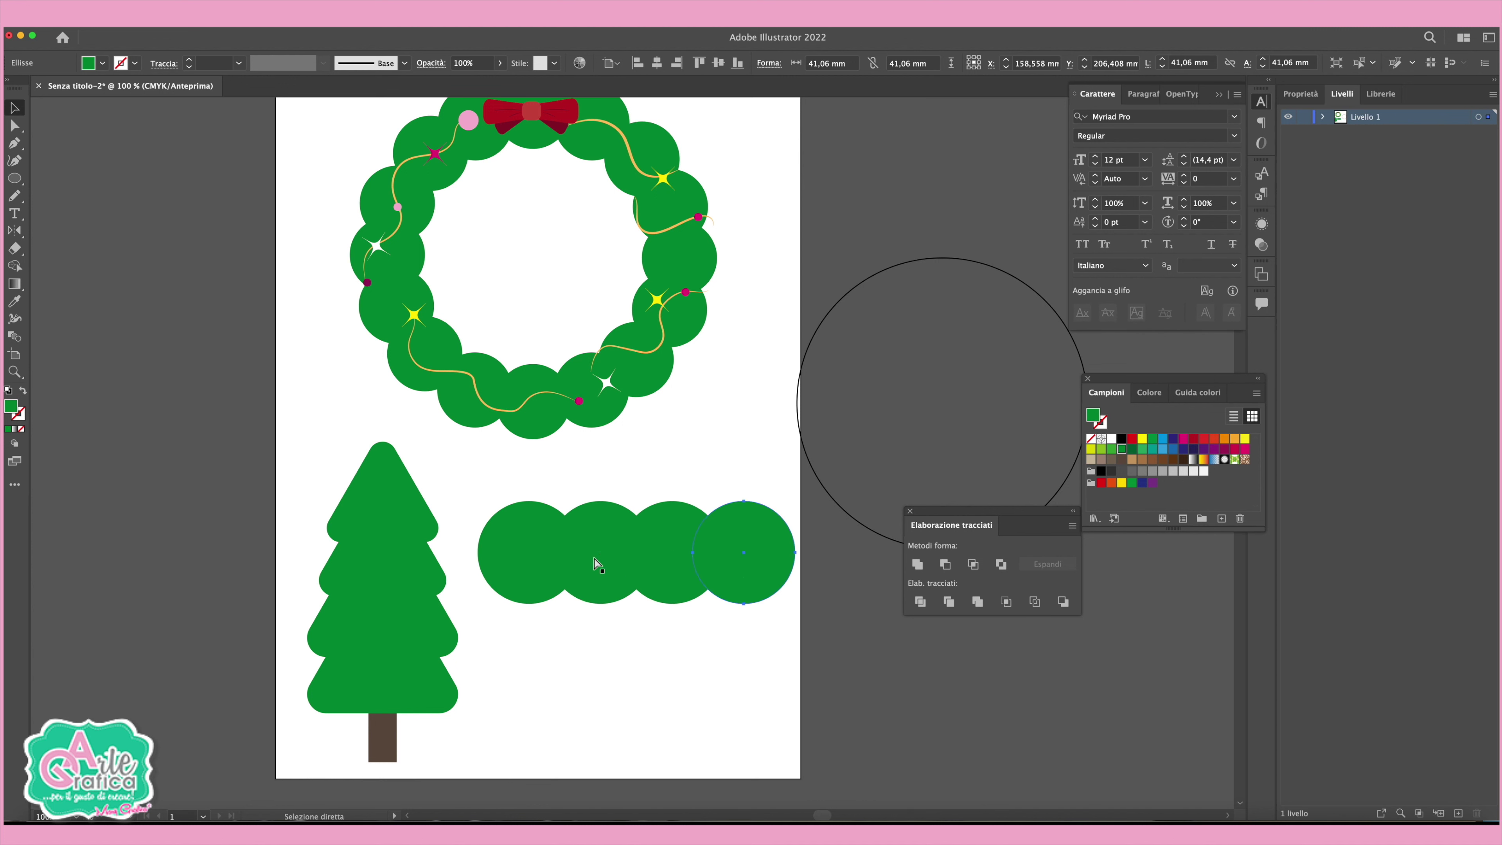
drag(812, 637, 537, 528)
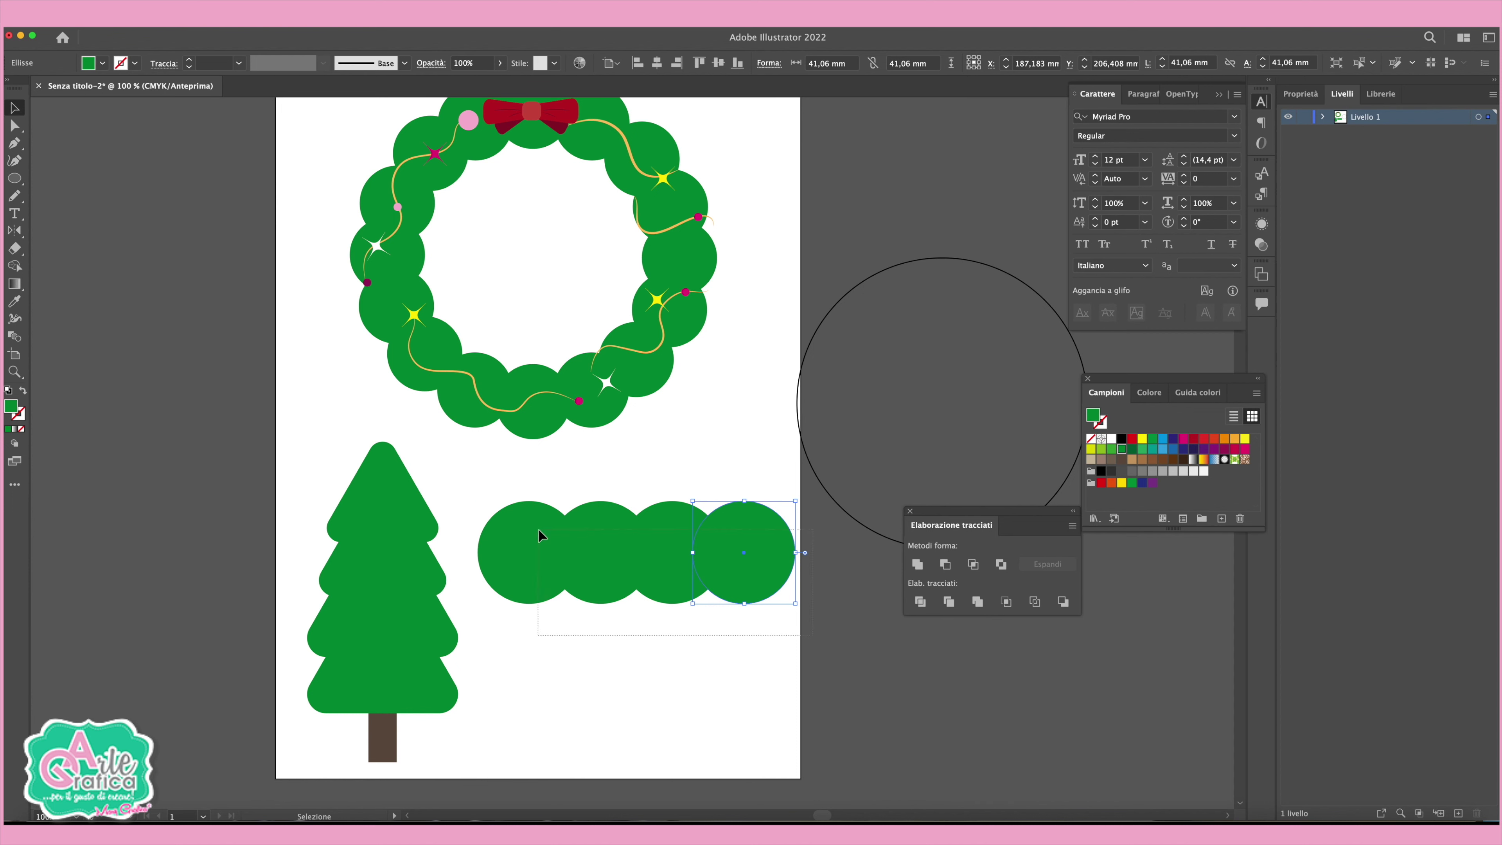
click(918, 564)
Shrink the merged circles and delete their top anchor points to leave a scalloped edge.
drag(801, 555, 686, 552)
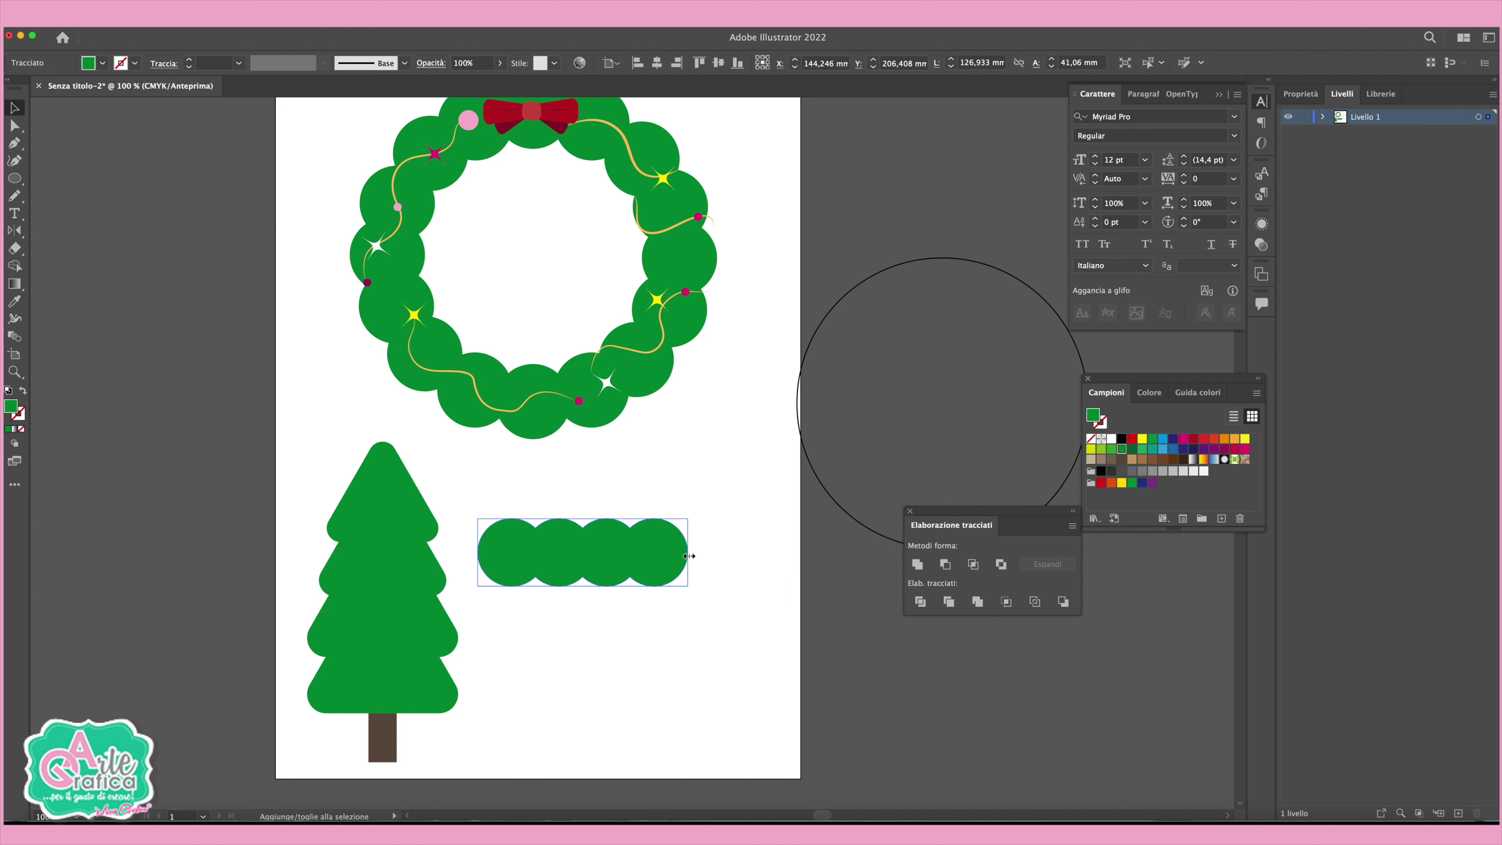
key(a)
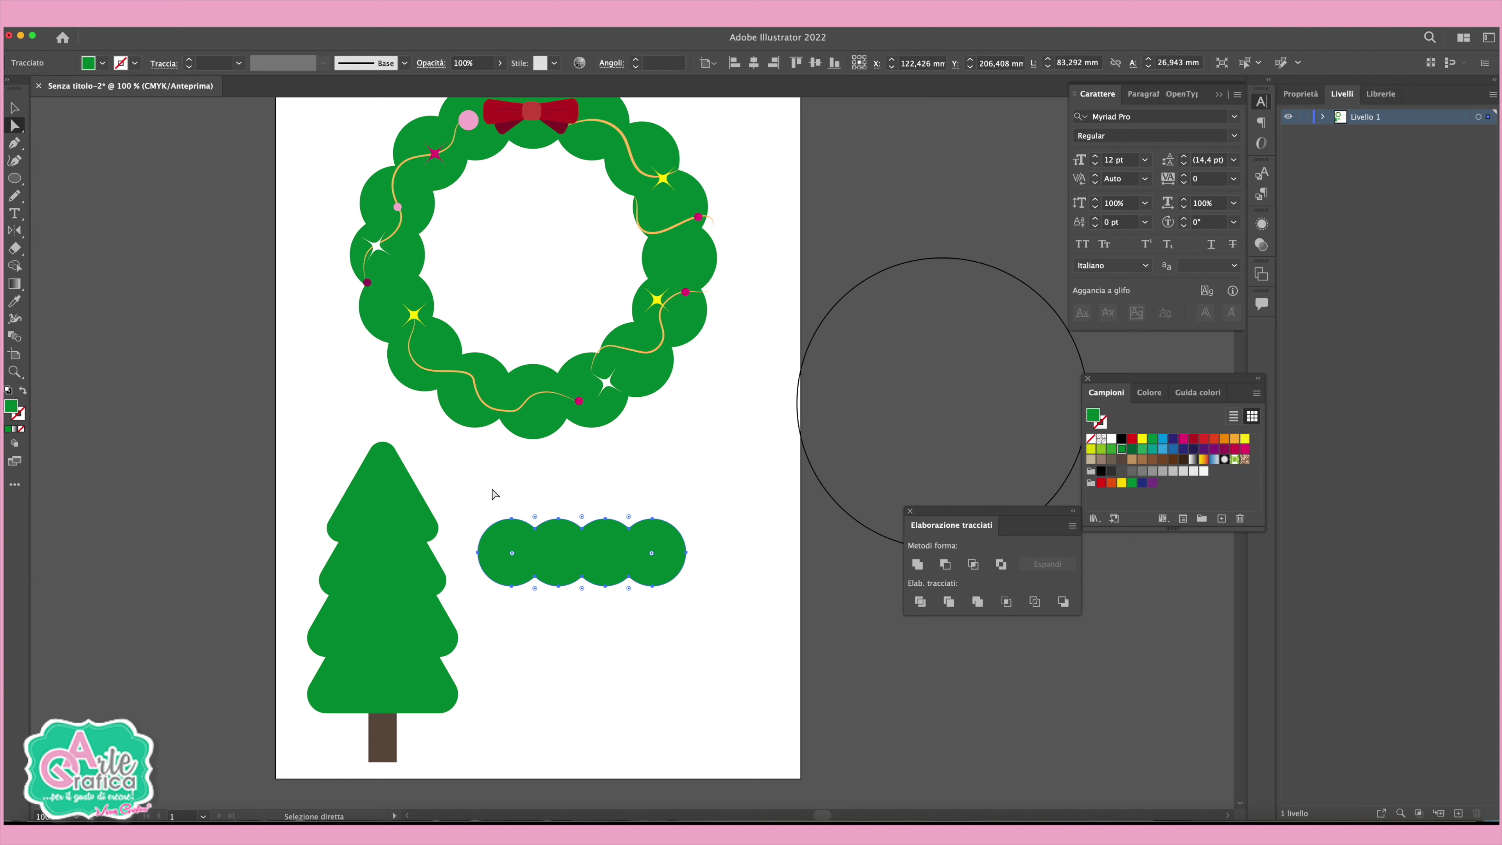
drag(459, 496, 707, 558)
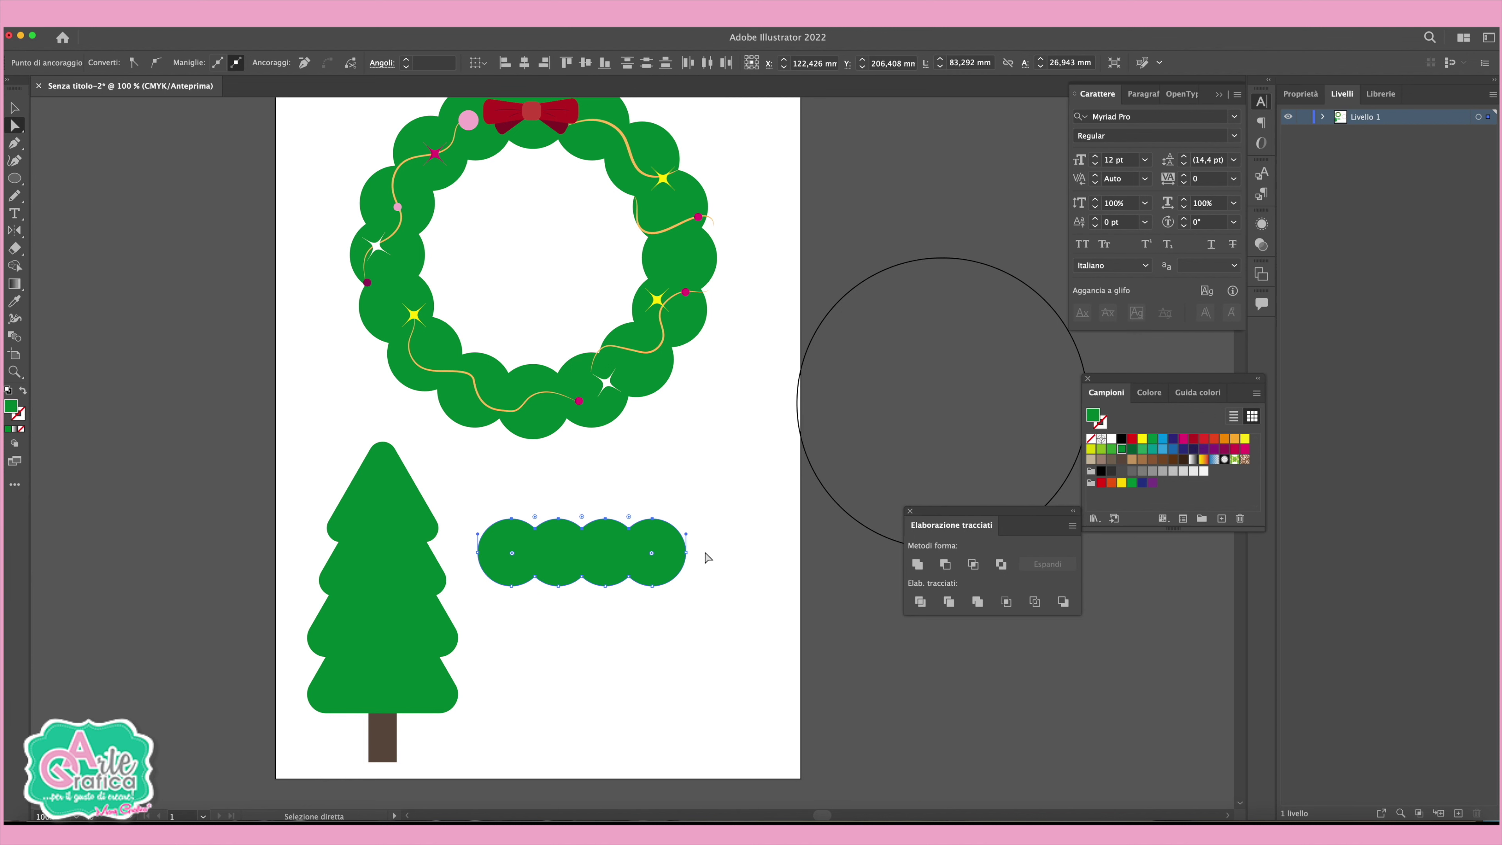
key(Delete)
Make the scallop a white stroke with no fill and scale it onto the tree's top tier.
key(v)
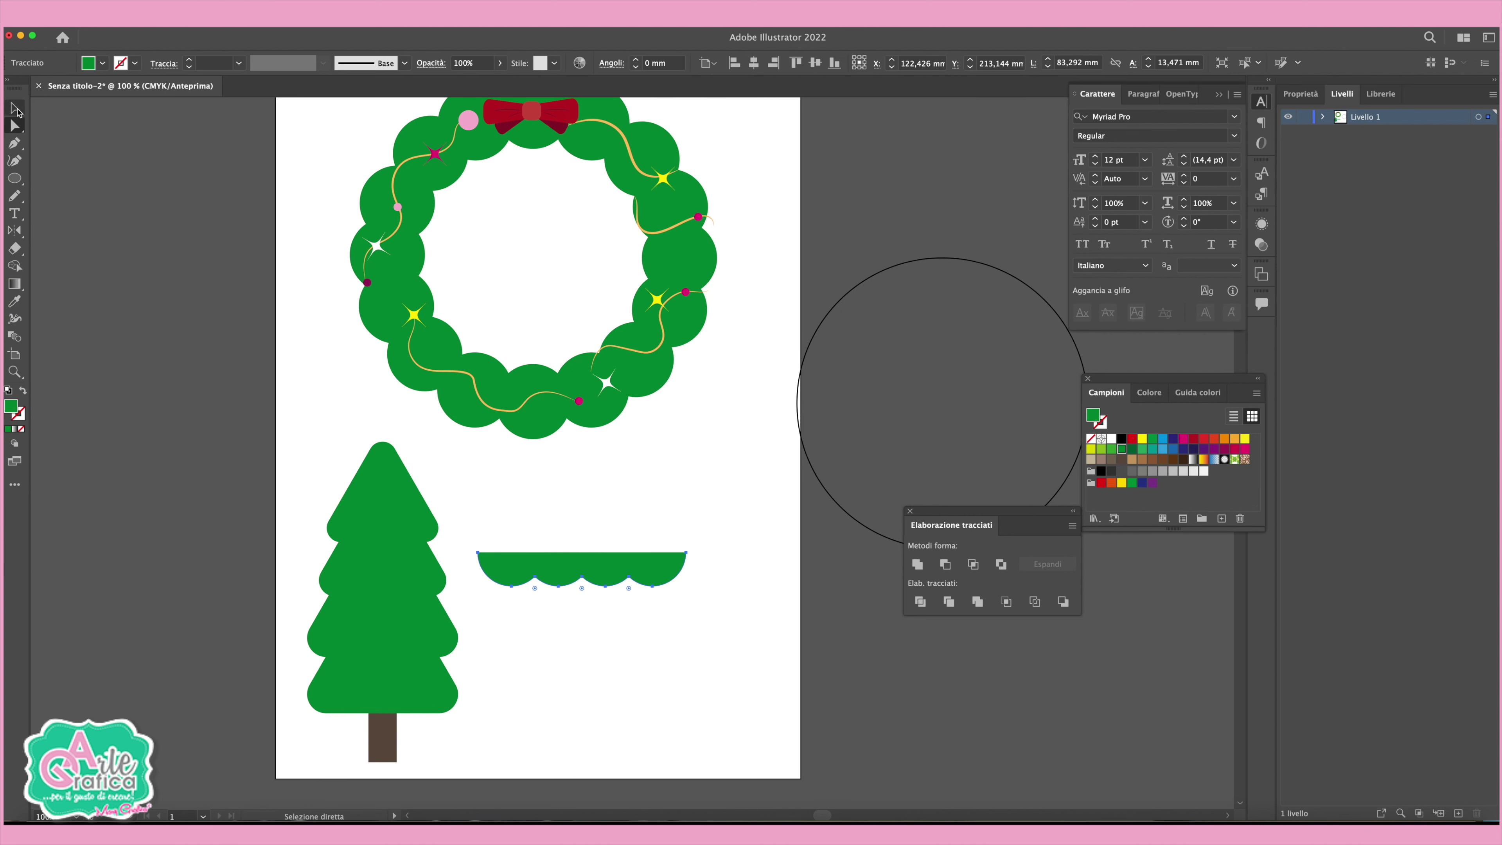
click(8, 391)
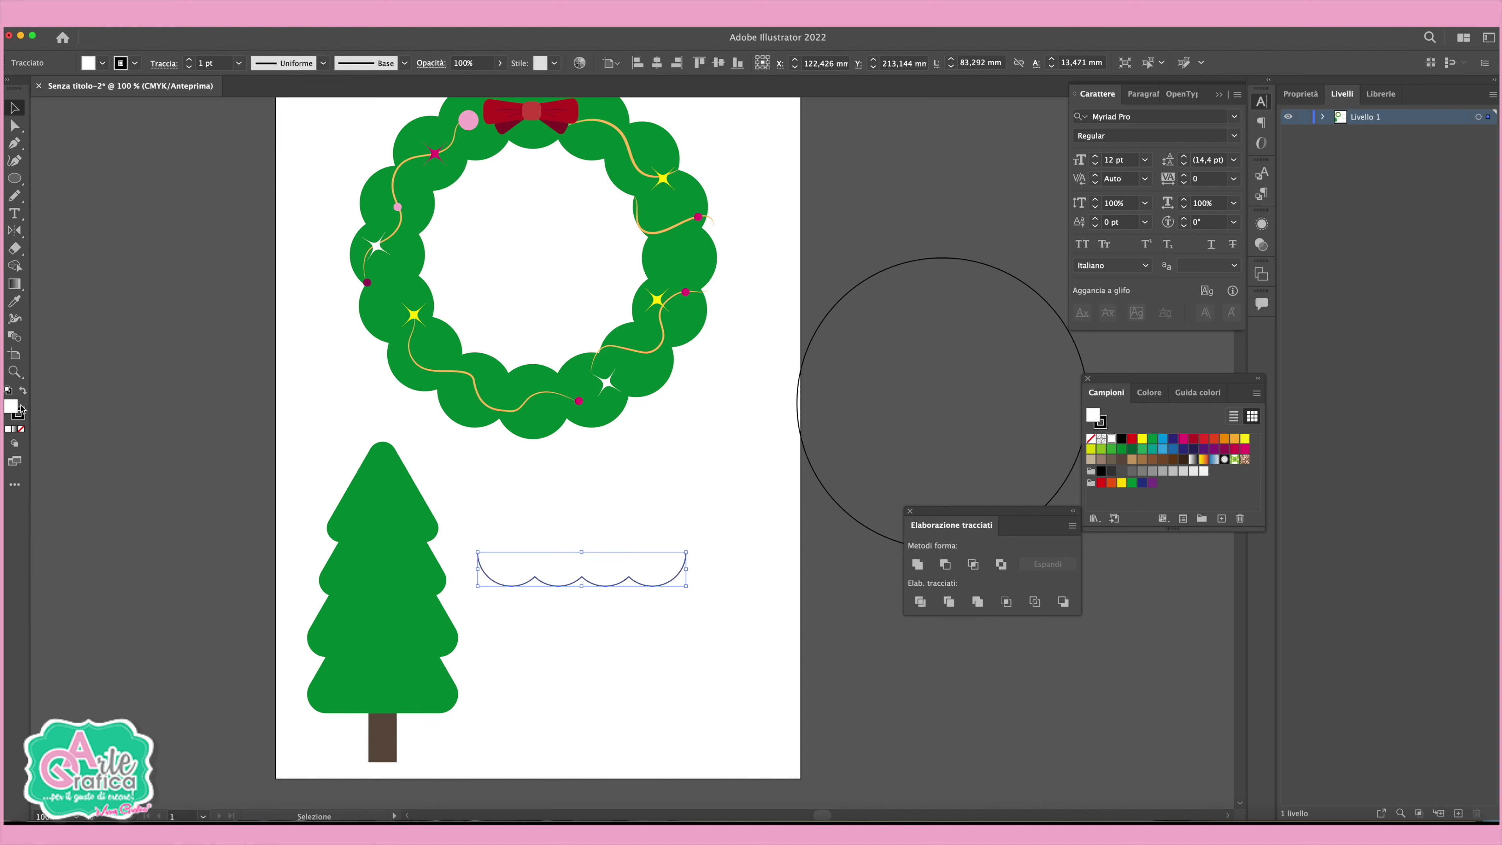
key(shift+x)
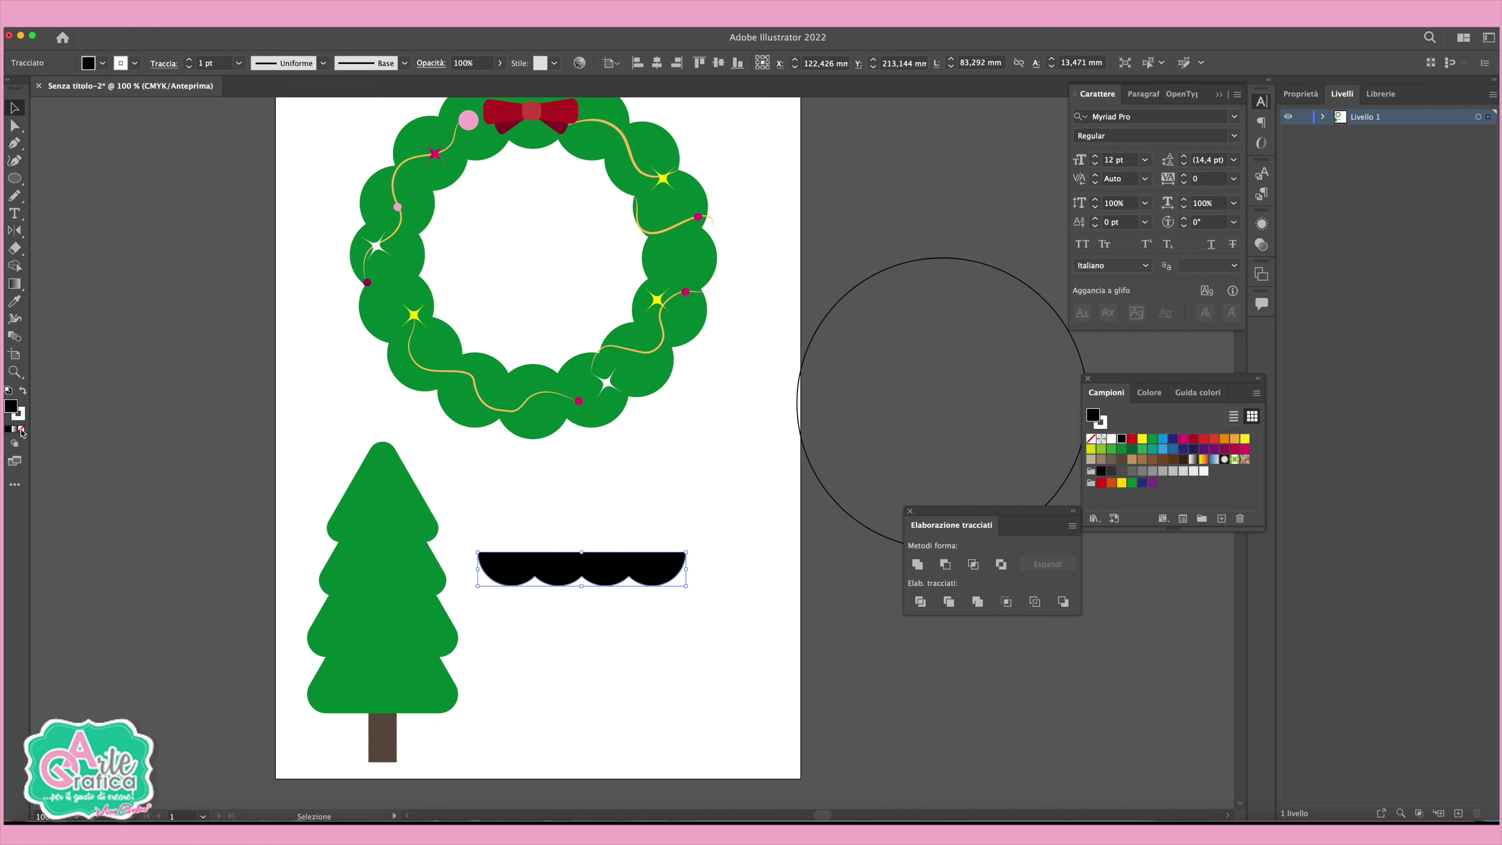
click(21, 430)
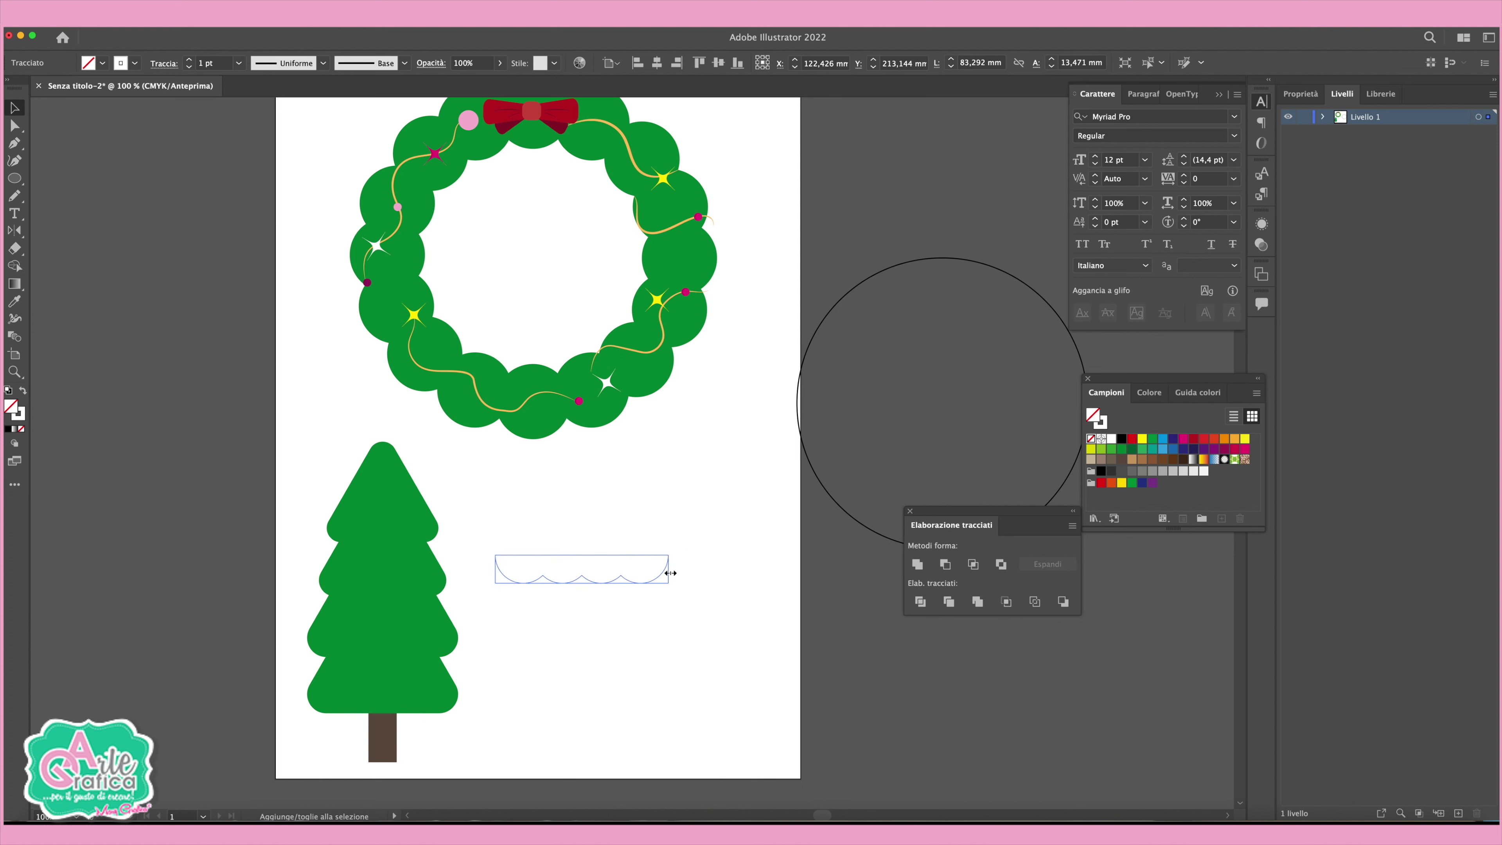
mouse_move(688, 572)
mouse_down()
mouse_move(614, 574)
mouse_move(436, 510)
mouse_move(412, 529)
mouse_up()
Give the scalloped line a 2 pt stroke with a tapered lens width profile.
click(189, 59)
click(272, 63)
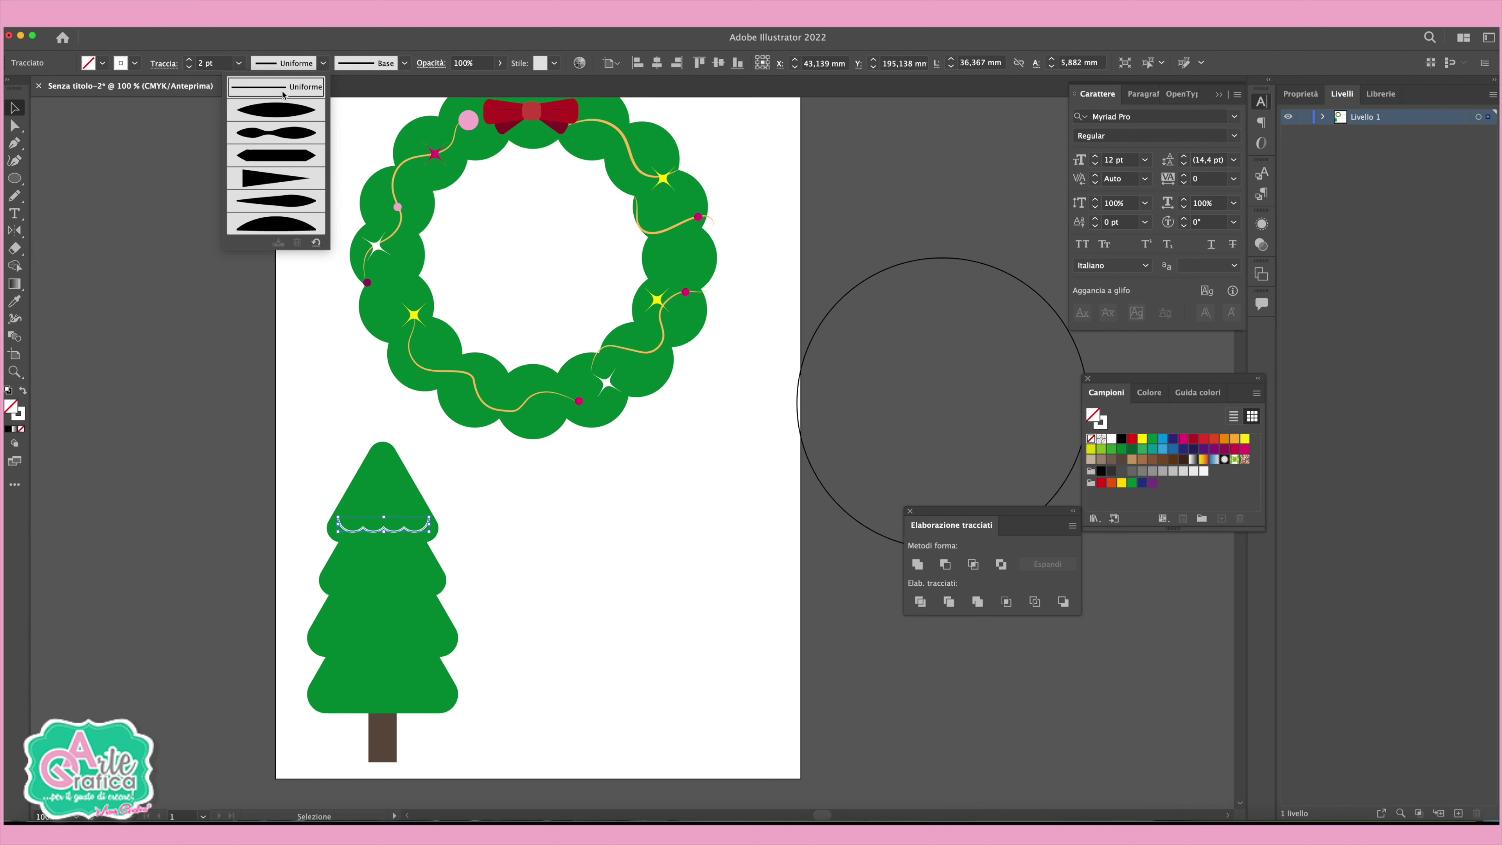
click(280, 110)
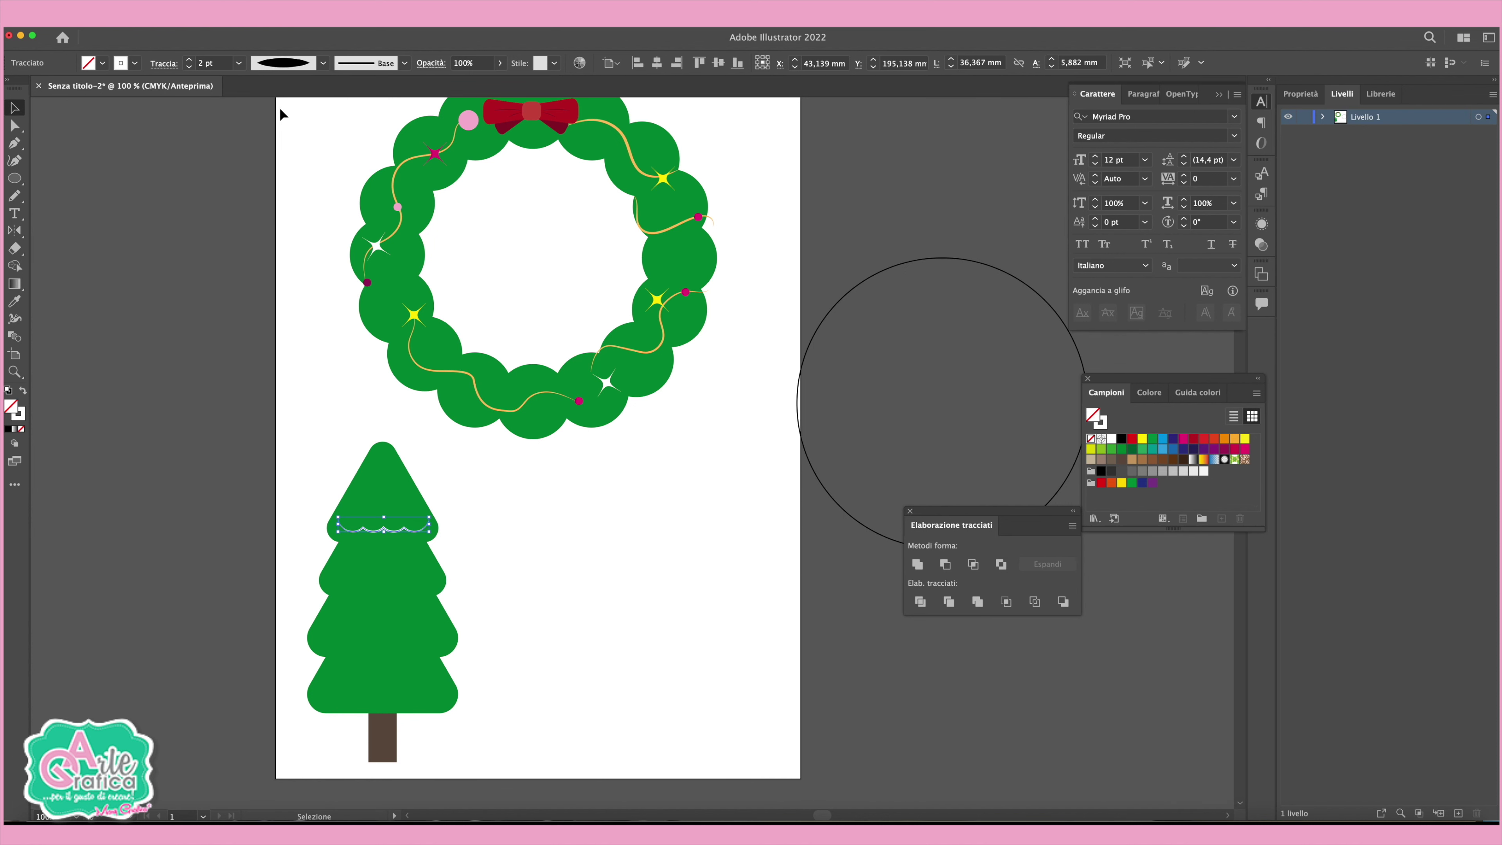
click(654, 521)
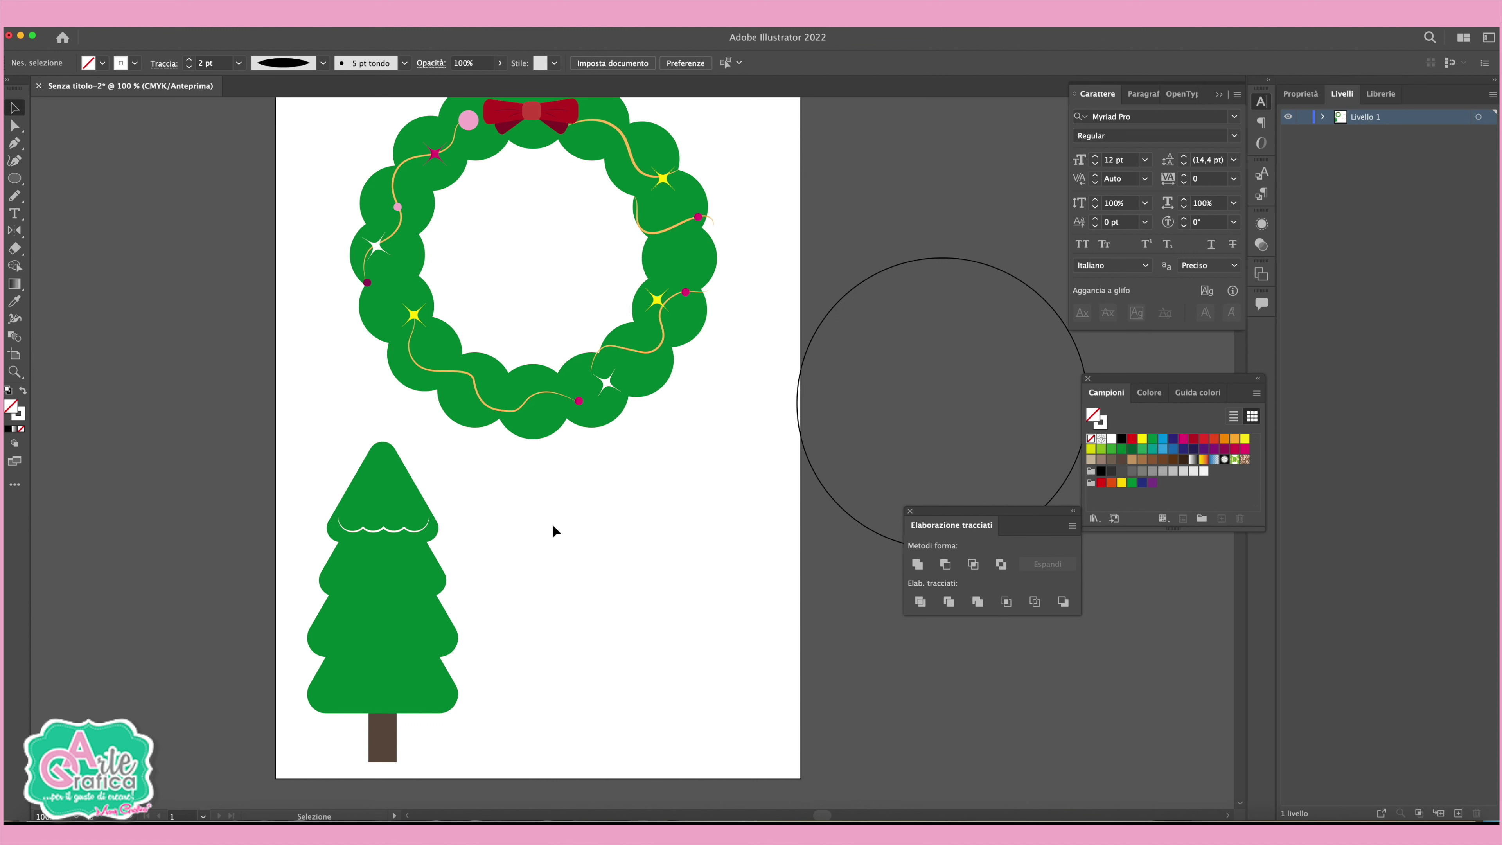
Colour the scalloped line's stroke dark green from the Swatches panel.
click(405, 535)
click(22, 416)
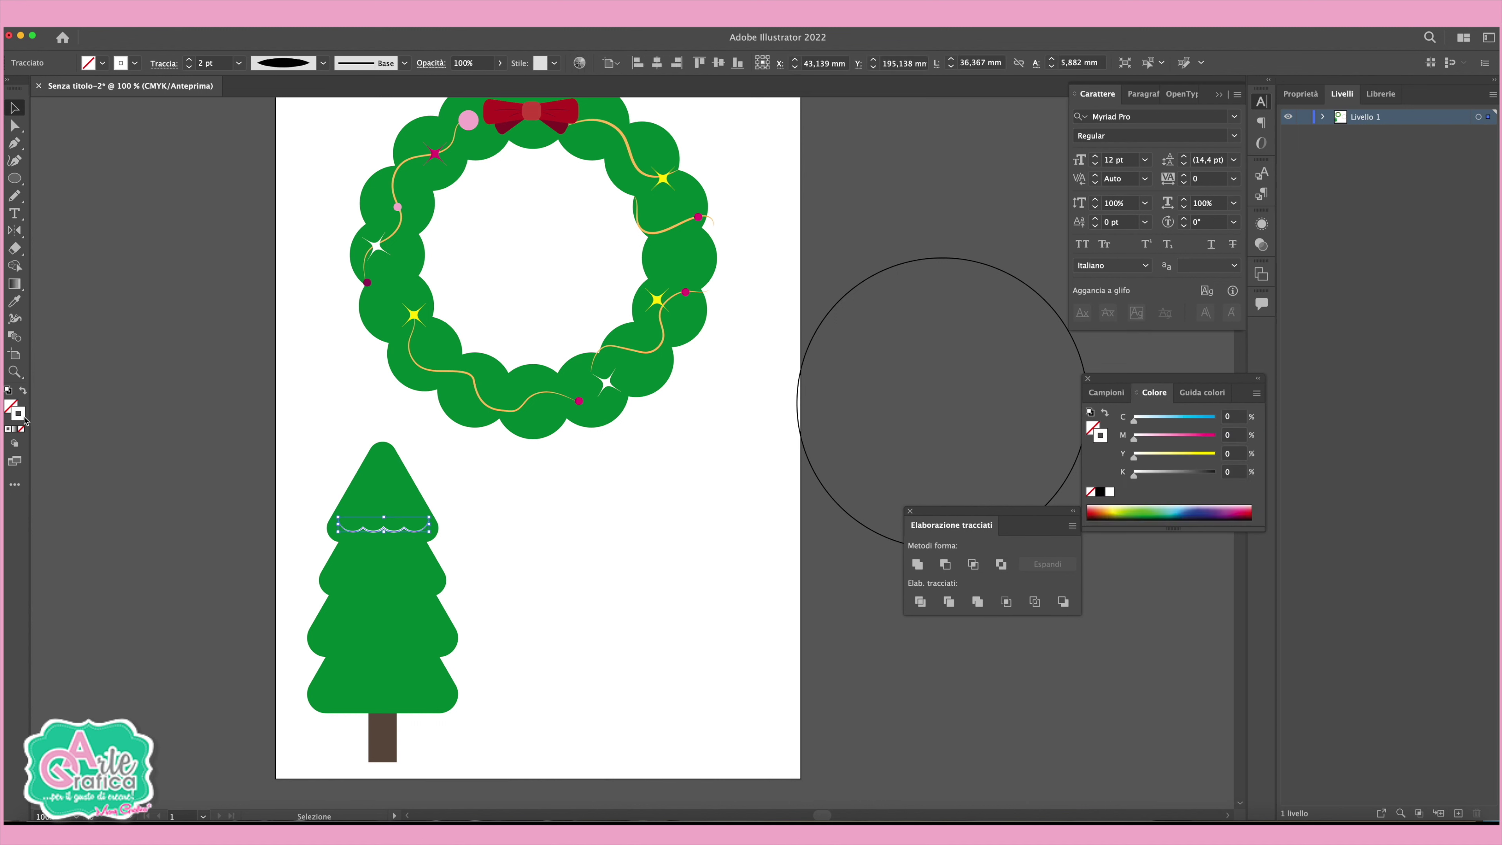
click(1106, 392)
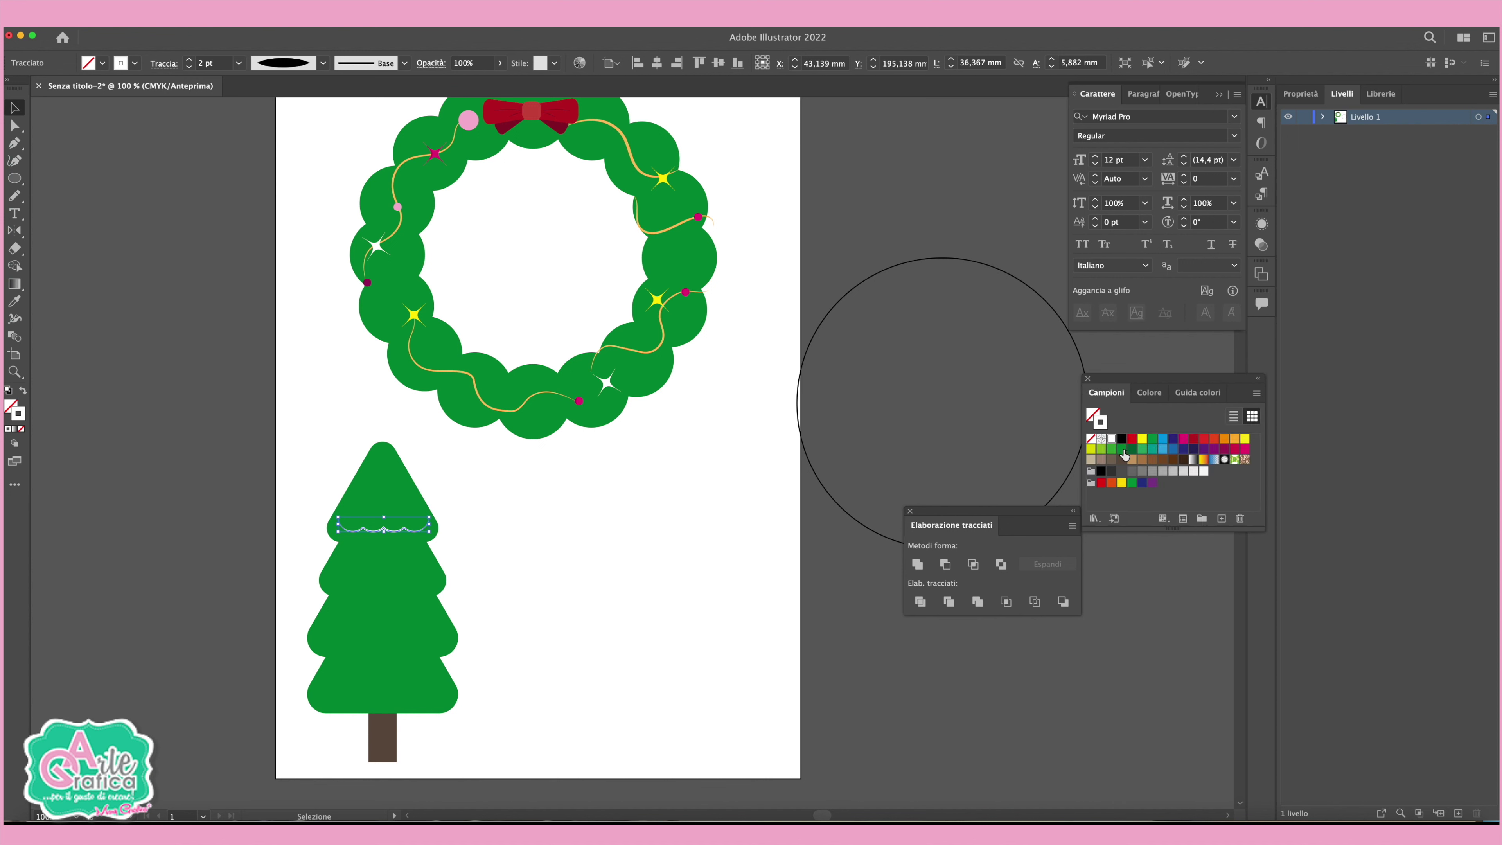
click(1131, 449)
click(656, 506)
Copy the scalloped line down onto the lower tiers, widening each lower copy.
drag(386, 563, 382, 594)
click(378, 588)
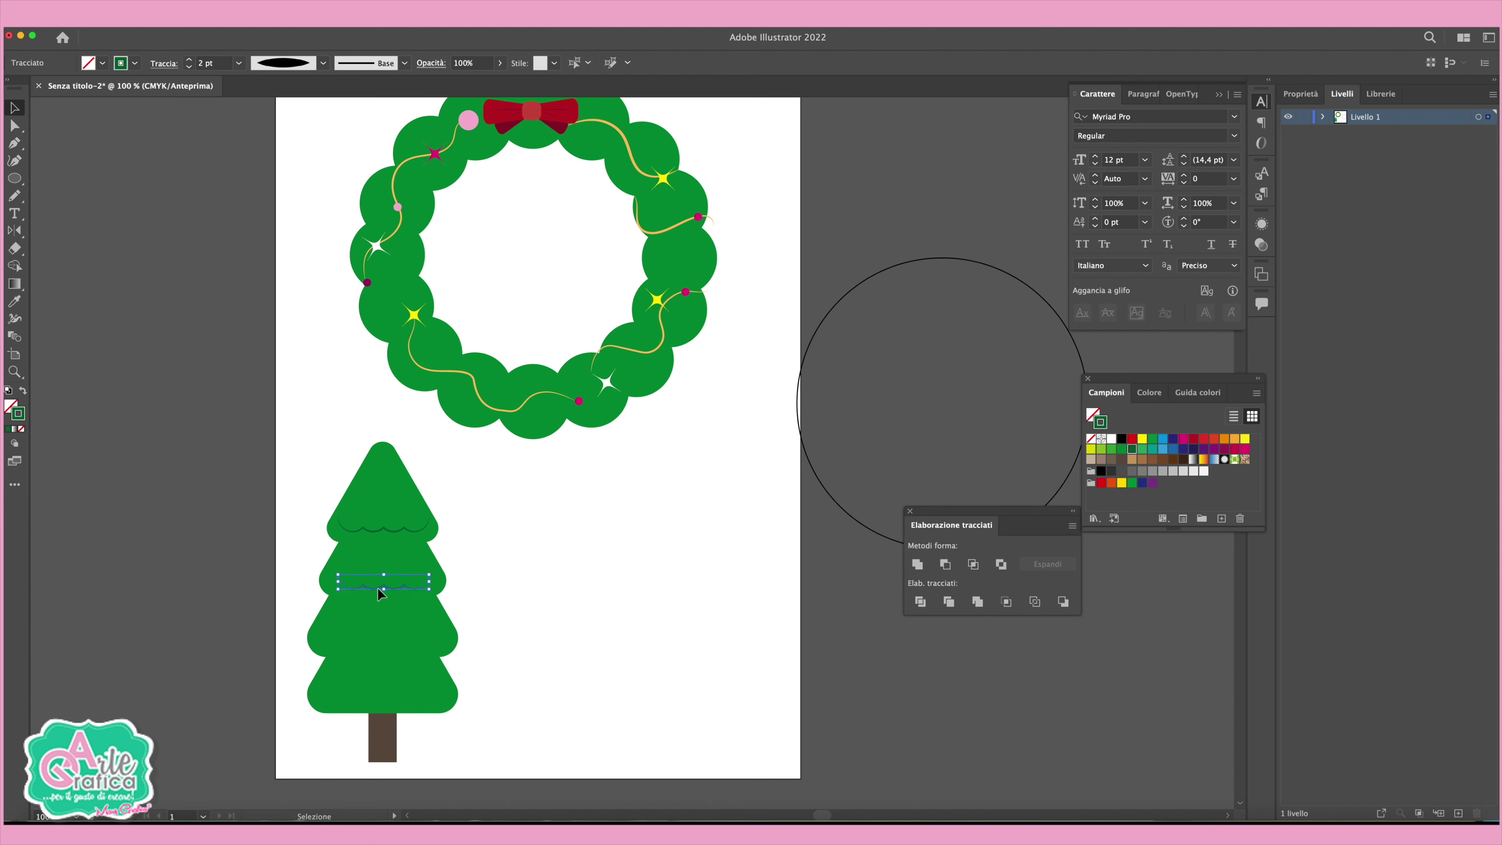
mouse_move(442, 583)
mouse_down()
mouse_move(456, 586)
mouse_move(414, 653)
mouse_move(445, 646)
mouse_move(423, 699)
mouse_up()
click(435, 663)
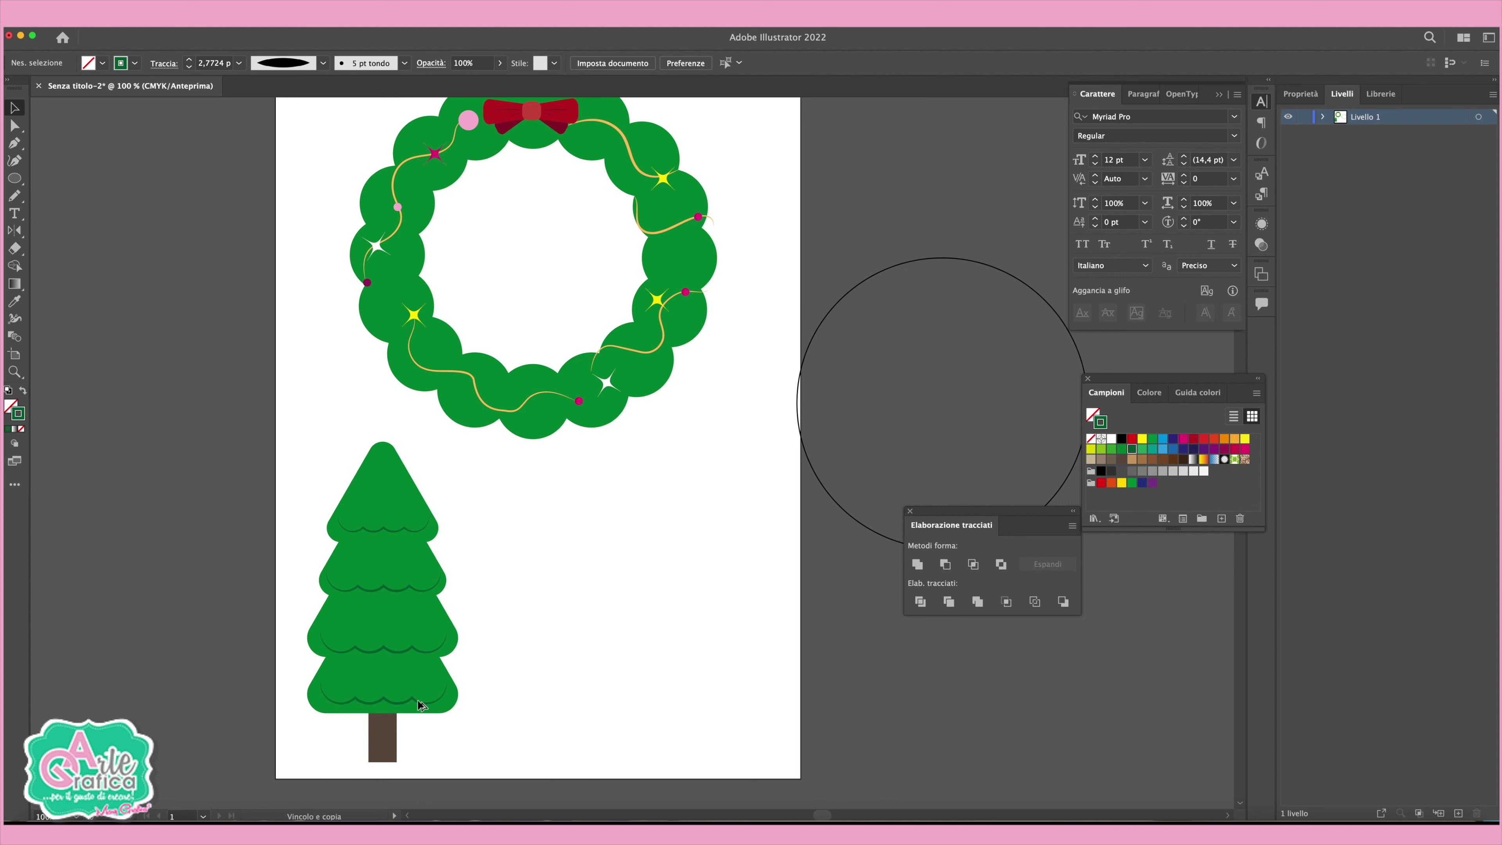
click(567, 660)
click(14, 195)
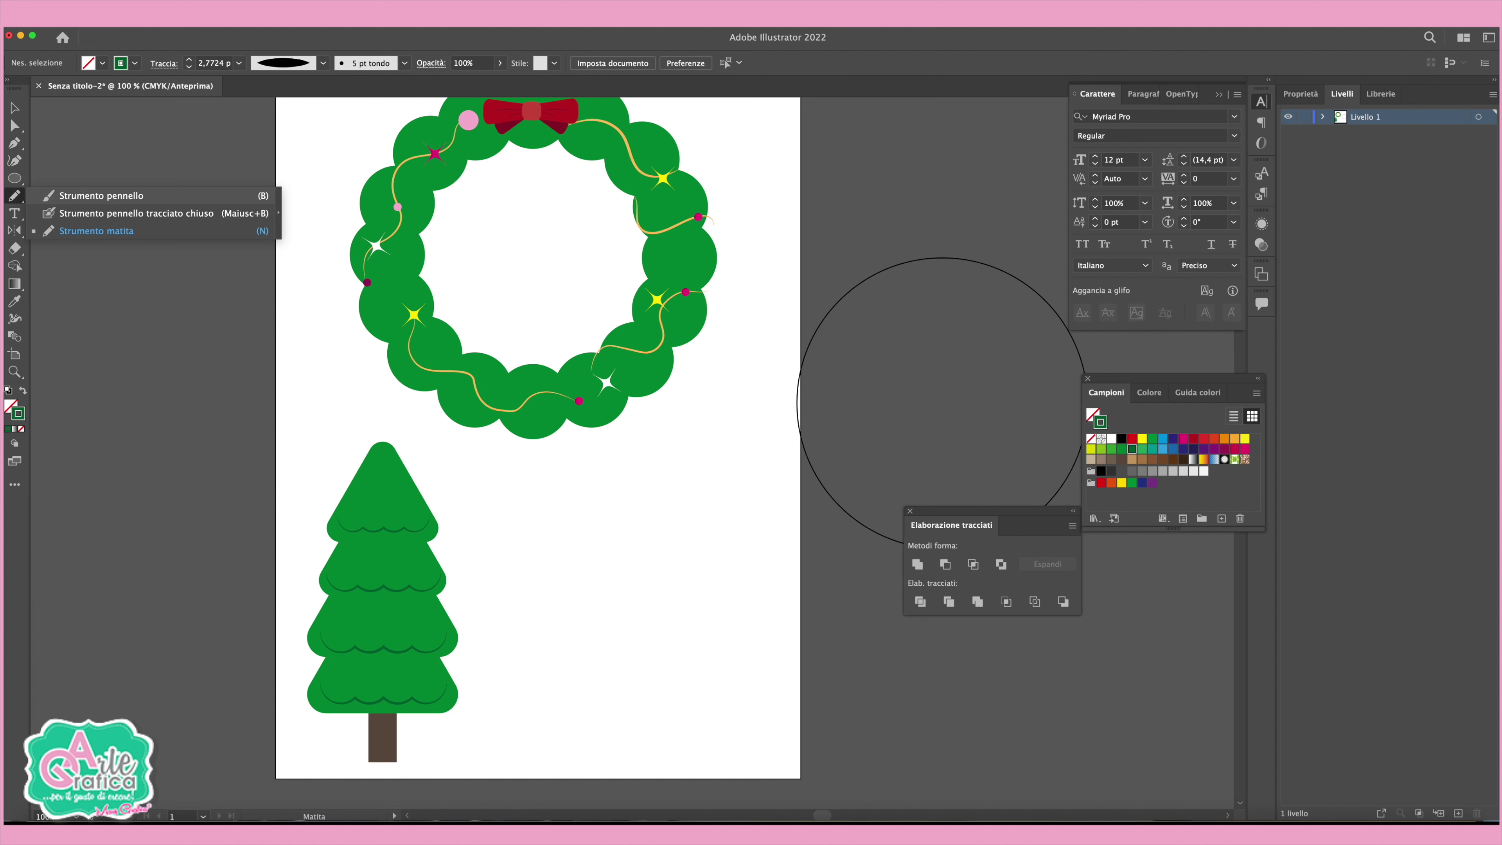
Paint a closed wavy outline over the tree tip with the Paintbrush.
click(23, 390)
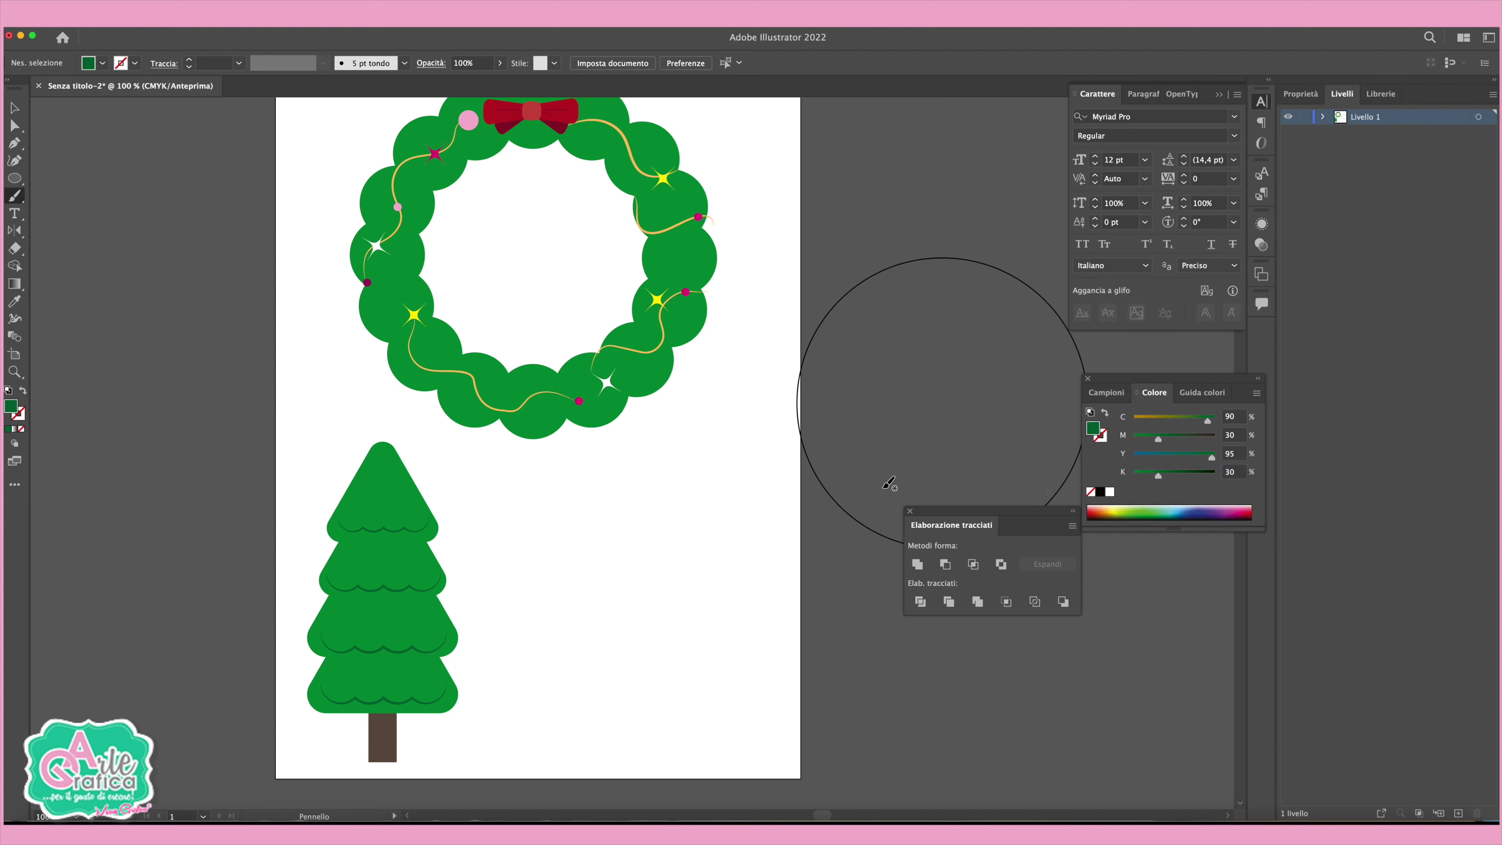
mouse_move(357, 469)
mouse_down()
mouse_move(403, 478)
mouse_move(387, 440)
mouse_up()
drag(390, 437, 362, 467)
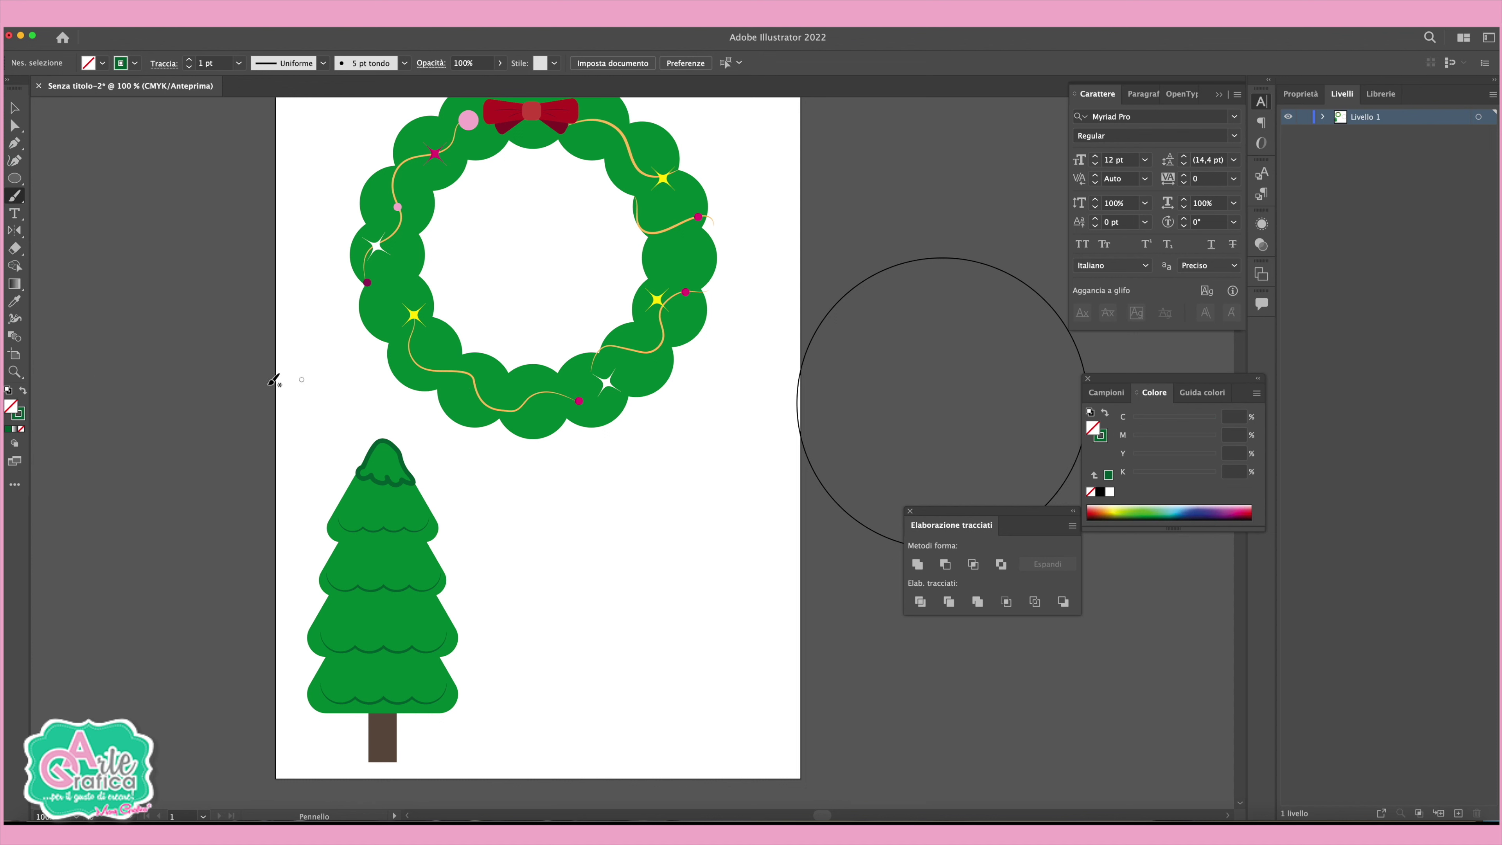
Fill the tree-tip shape white as a snow cap and shrink it slightly.
key(v)
click(23, 390)
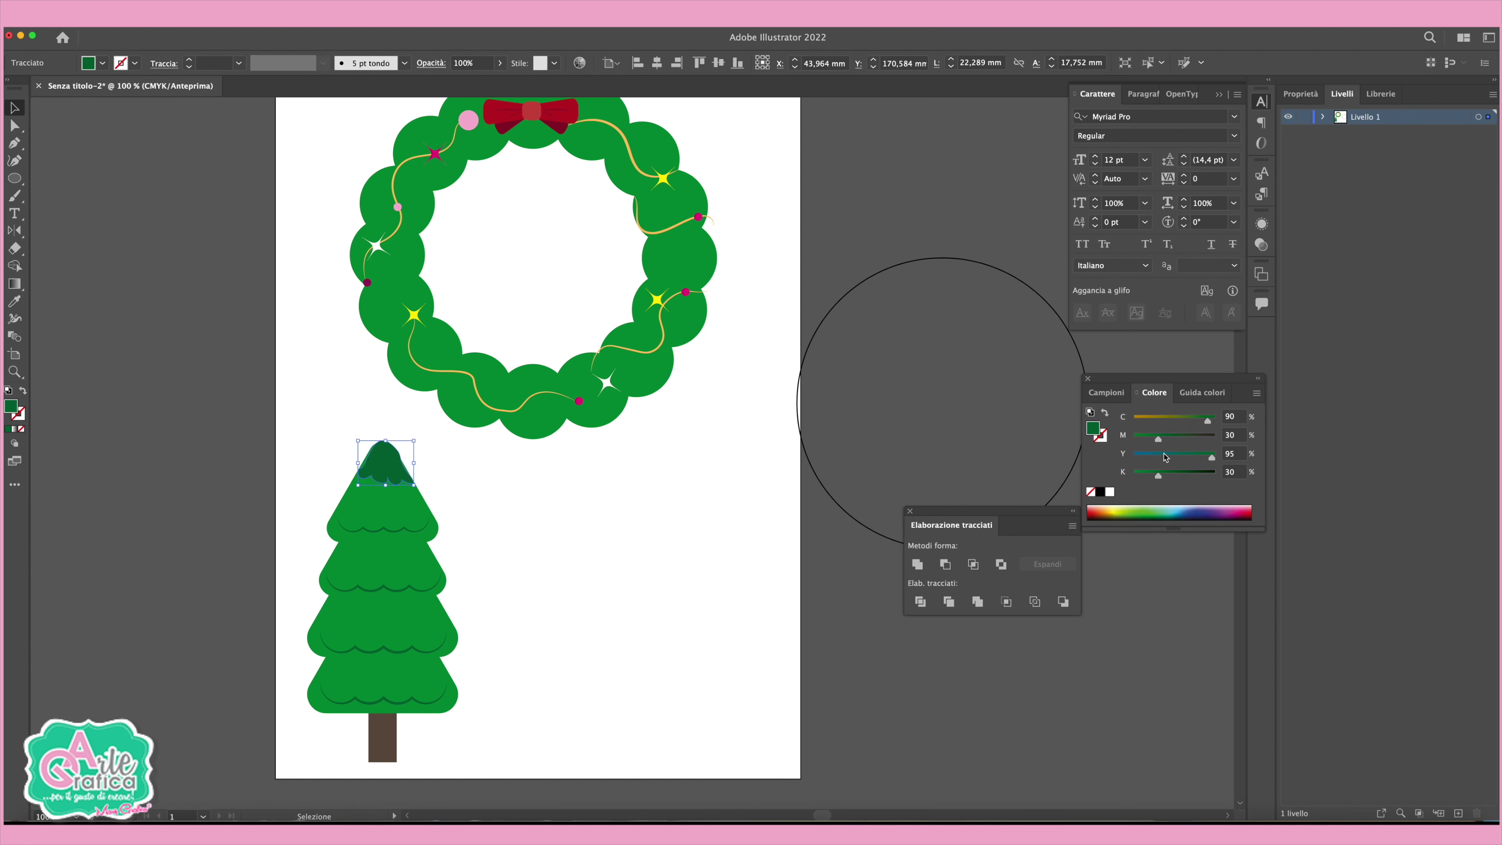
click(1110, 493)
drag(414, 441, 407, 445)
key(a)
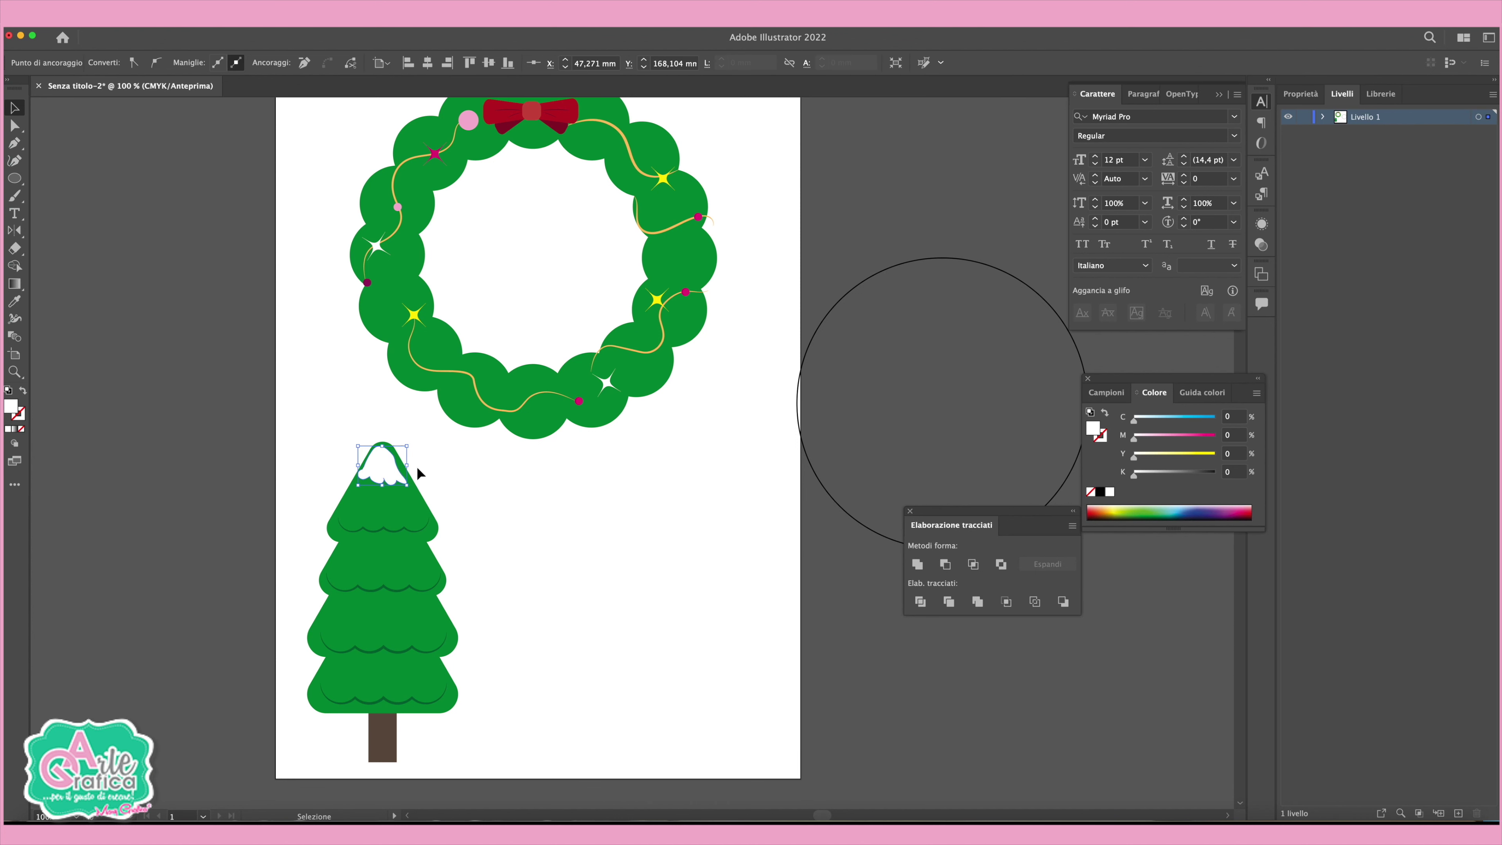
click(543, 497)
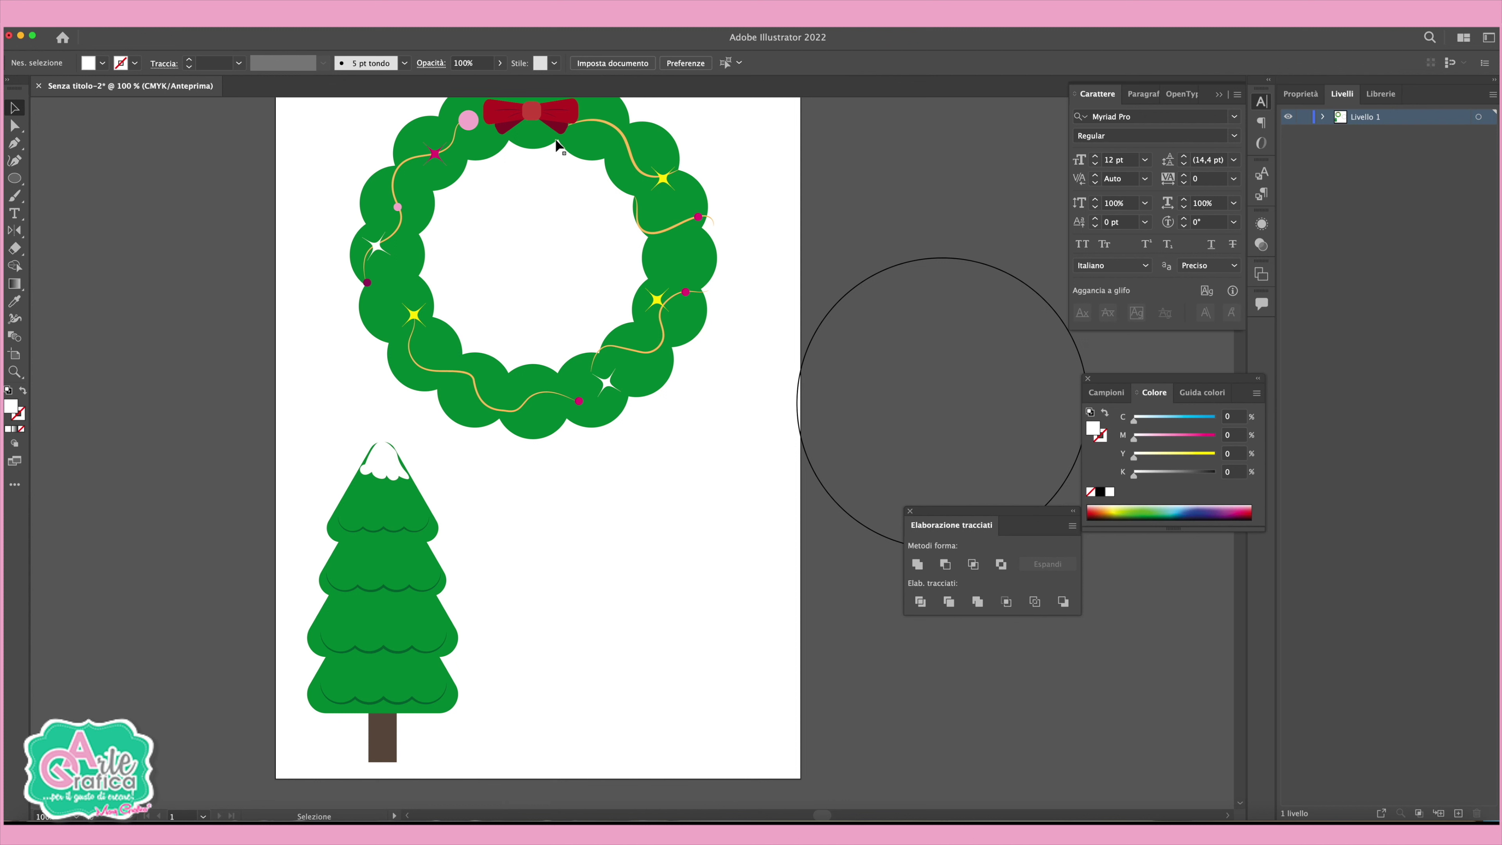
Copy the pink bead from the wreath onto the tree and bring it in front.
drag(467, 123, 434, 542)
right_click(434, 542)
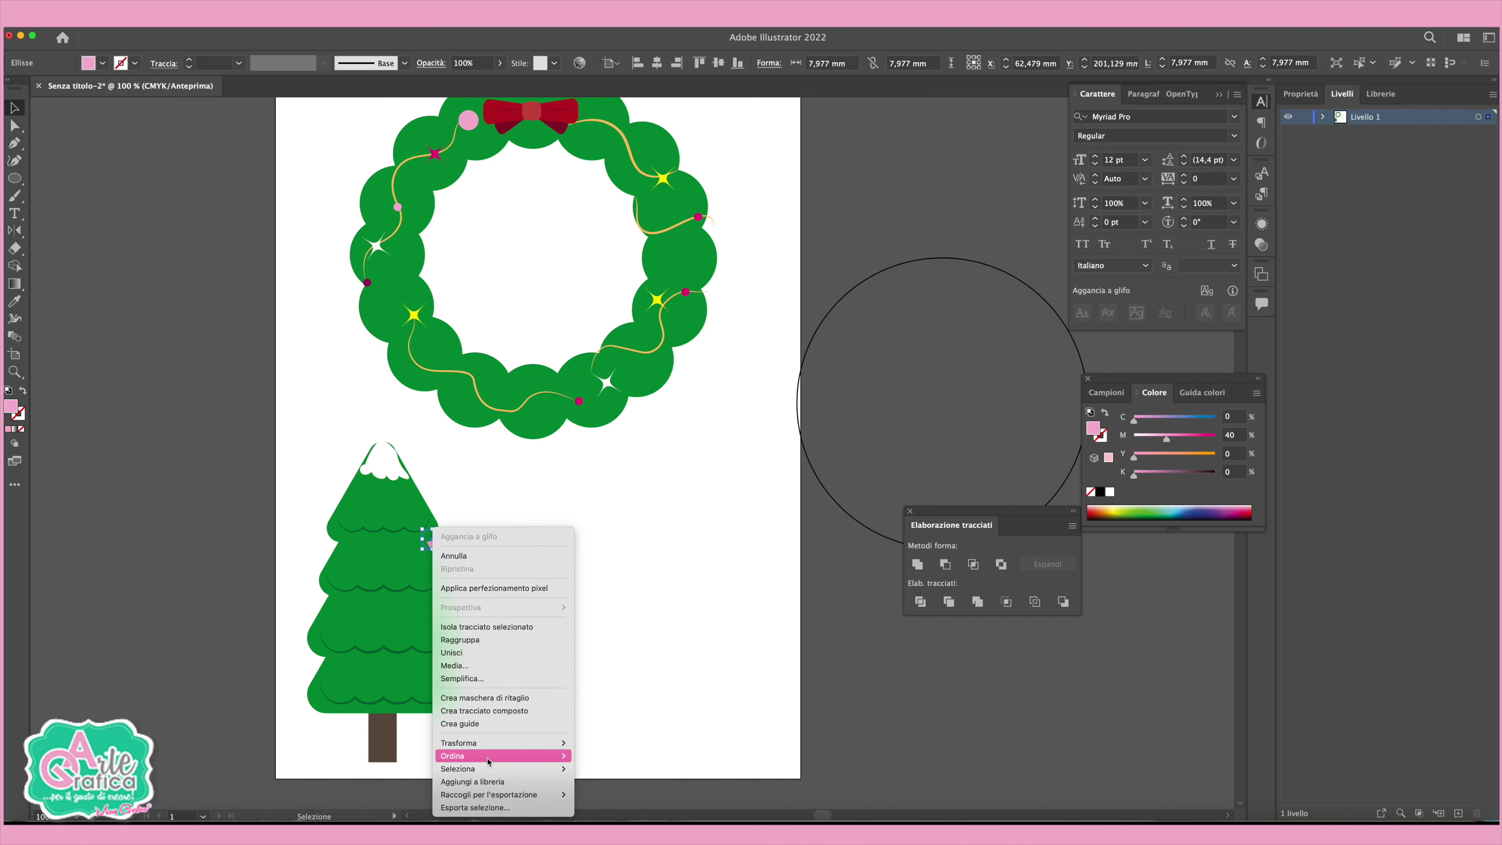
click(664, 759)
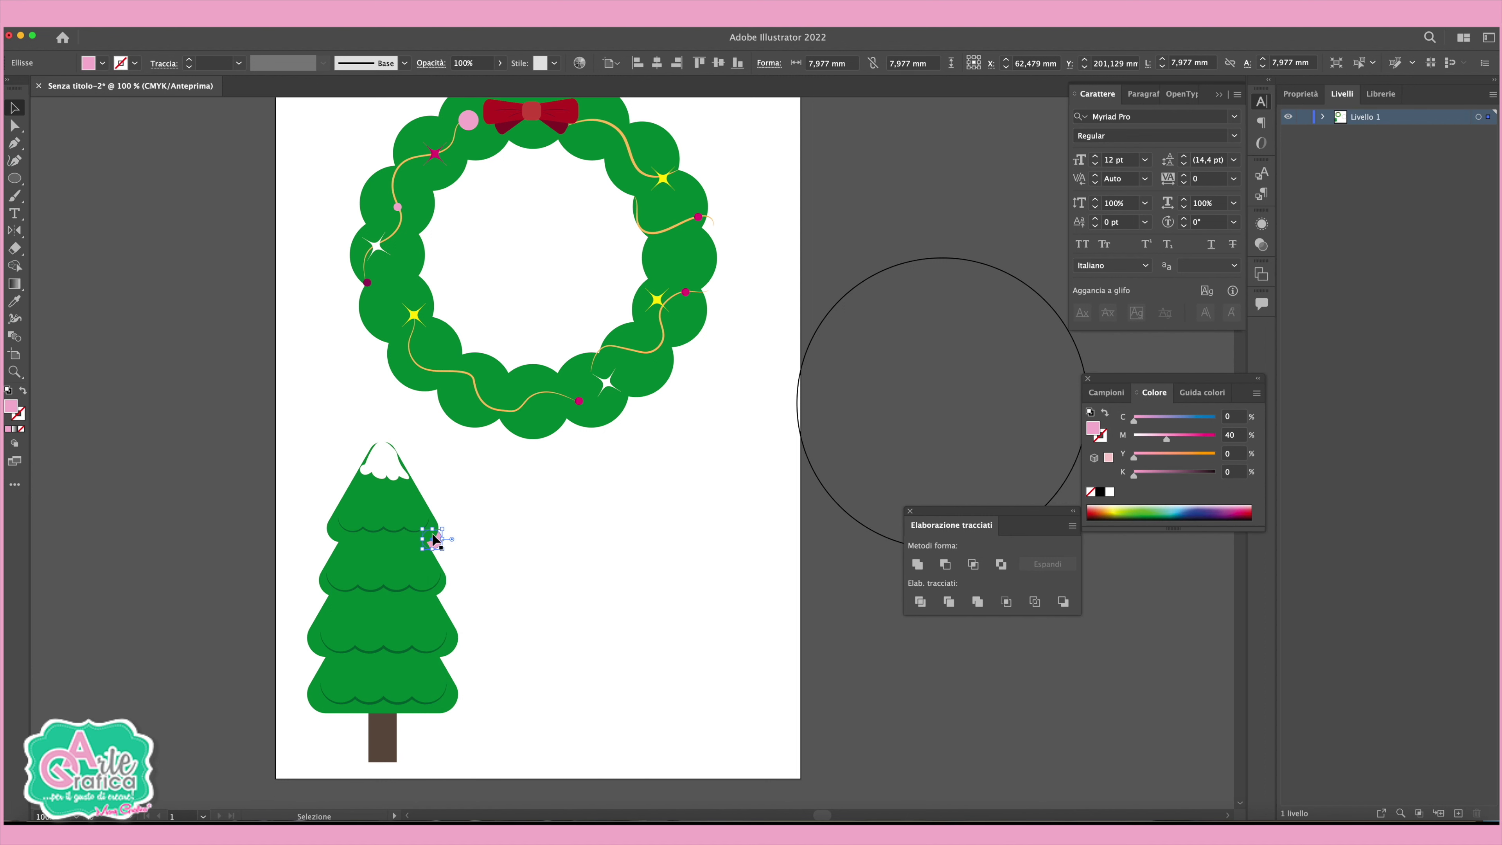
right_click(430, 537)
click(612, 761)
drag(442, 545, 437, 545)
click(543, 577)
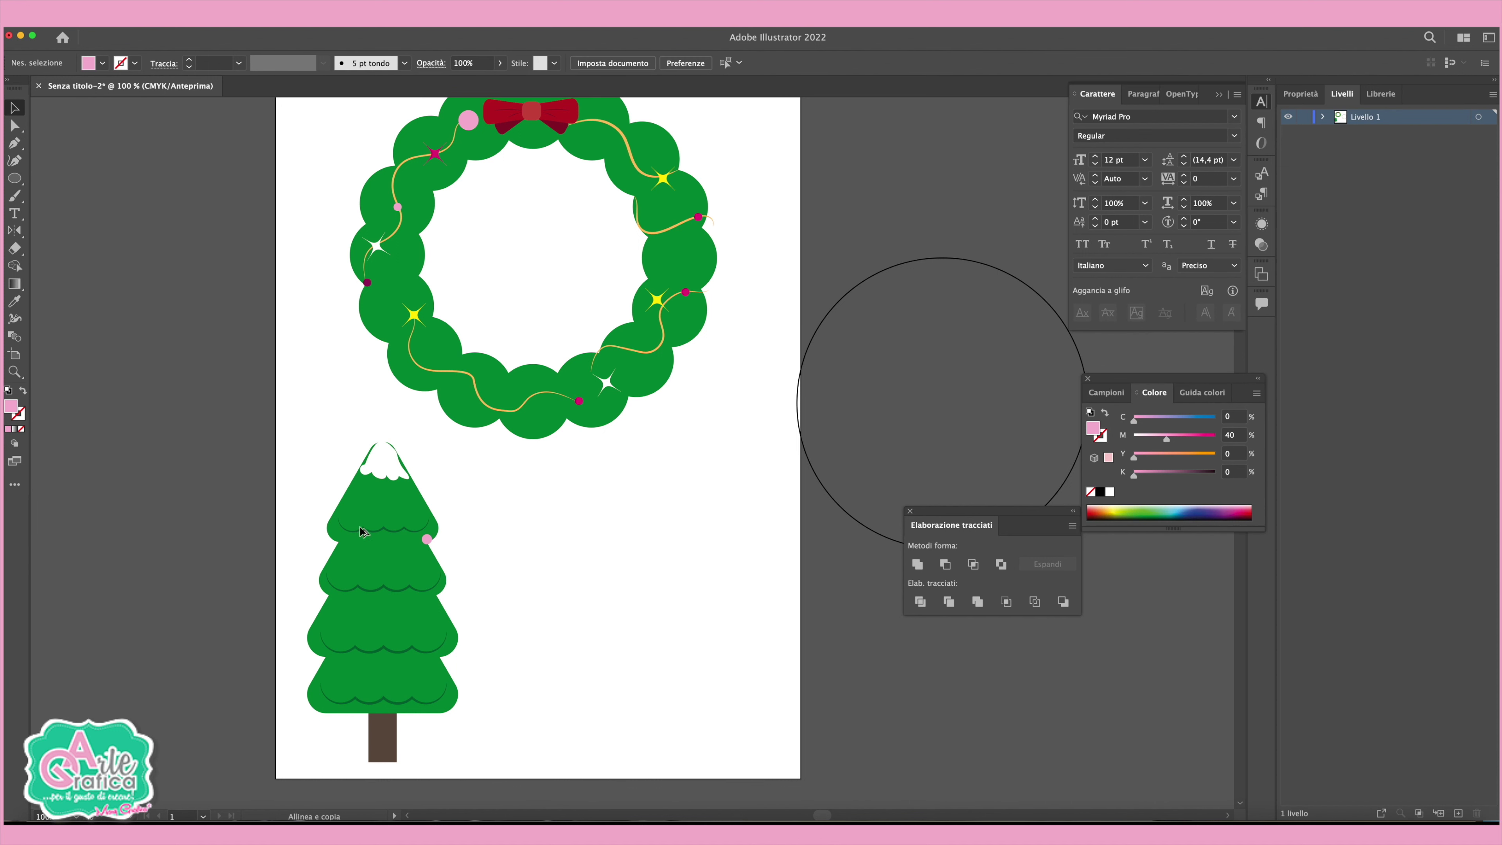
Send the whole tree to the back, behind its decorations.
click(335, 535)
right_click(389, 541)
mouse_move(458, 756)
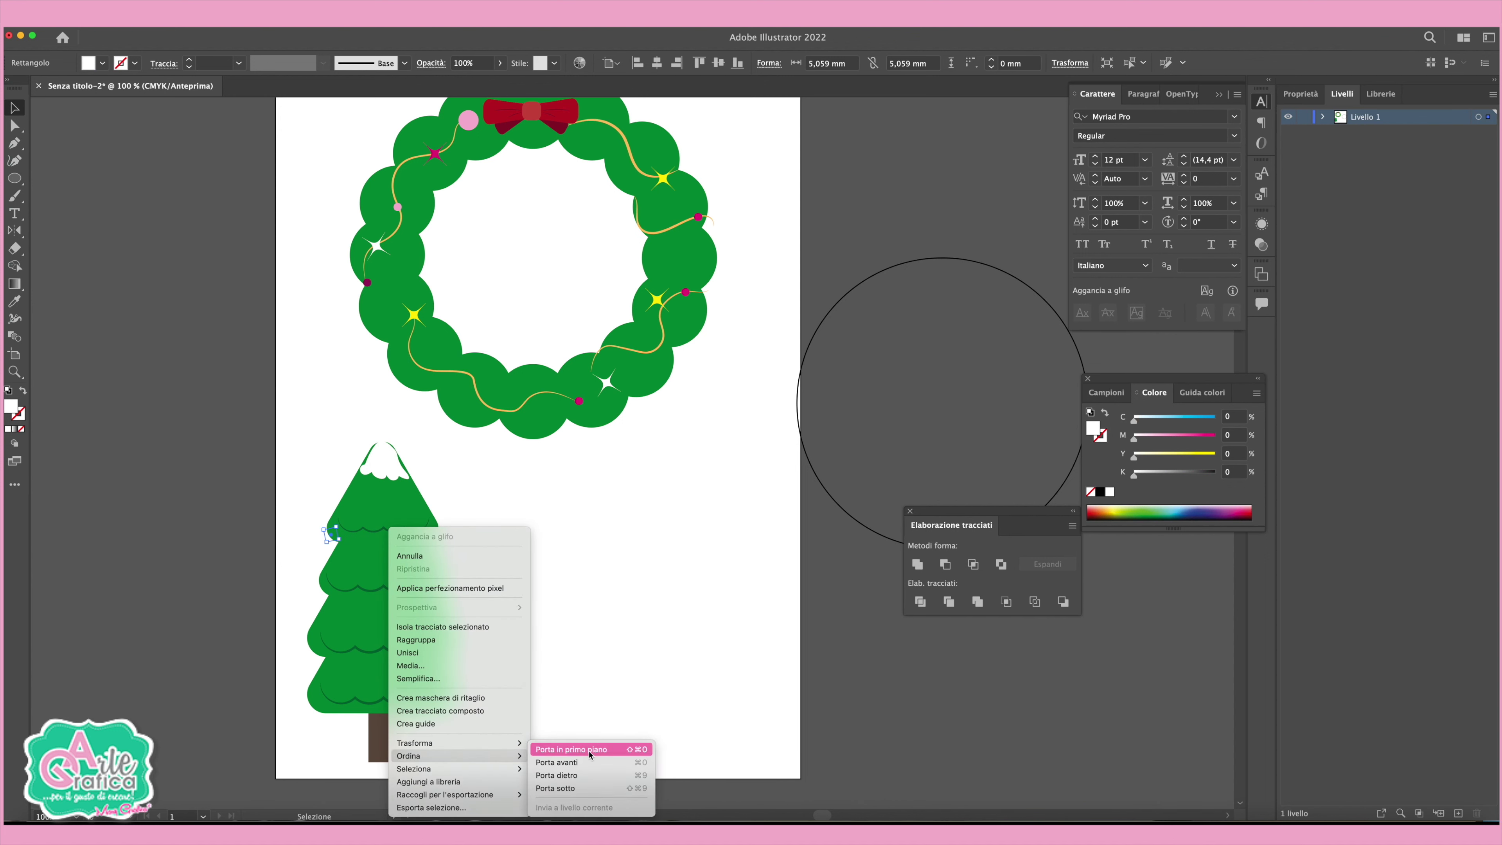
click(571, 768)
click(570, 711)
drag(354, 413, 436, 721)
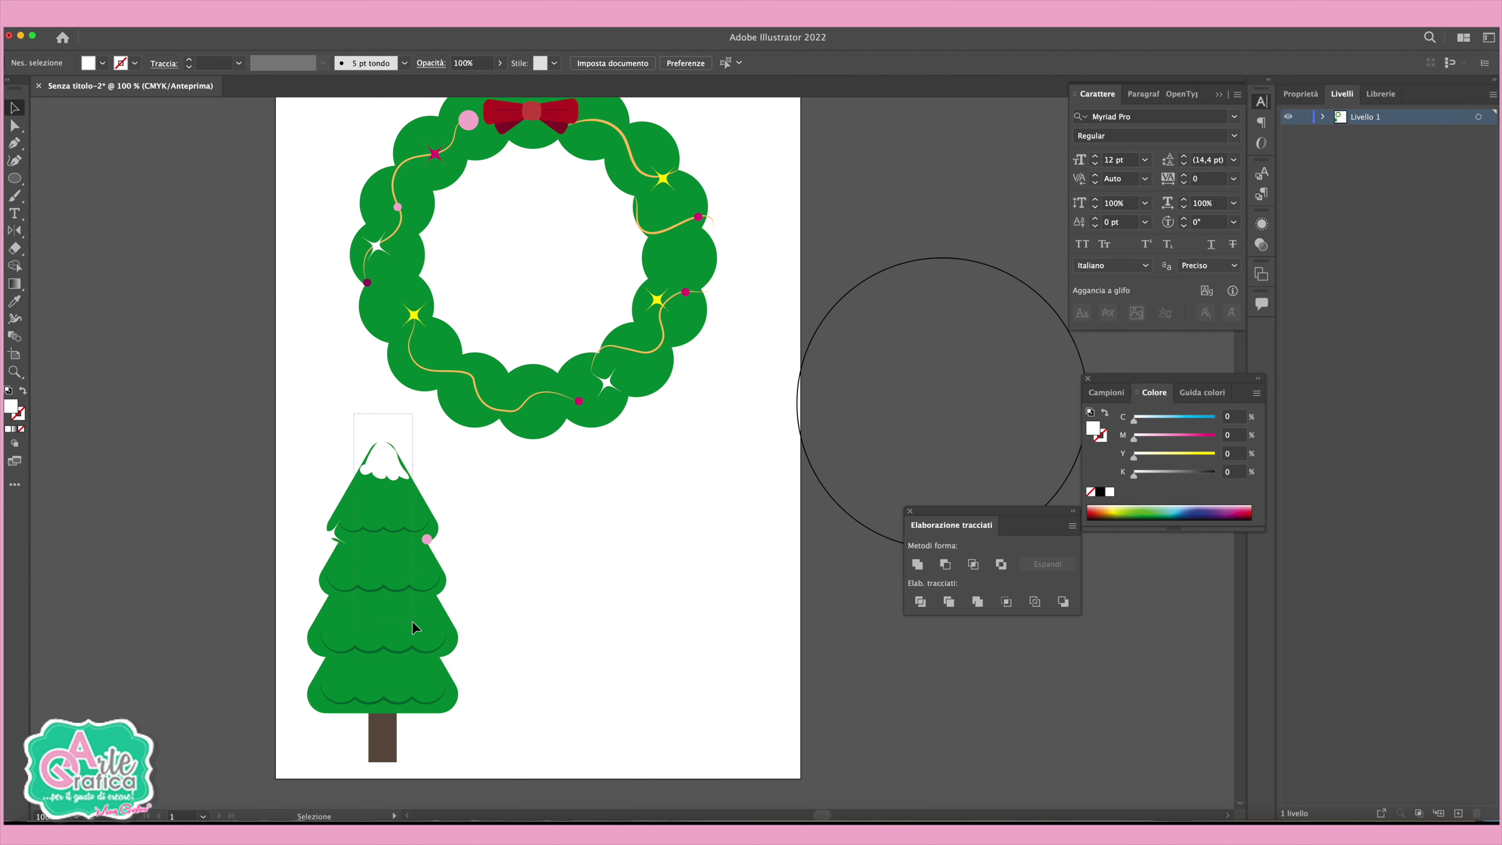
right_click(401, 664)
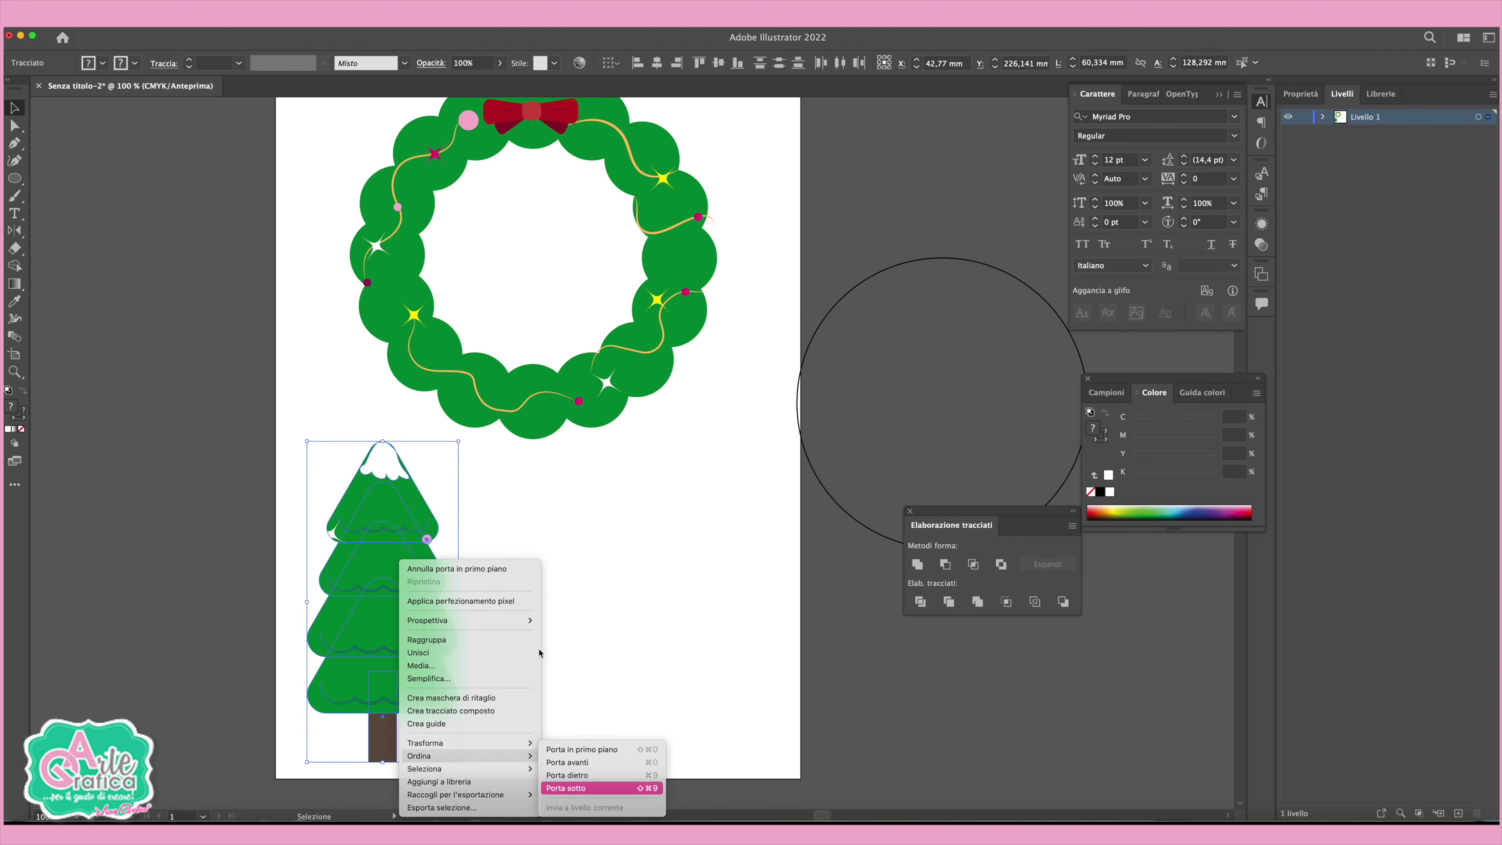
mouse_move(446, 756)
click(568, 795)
click(536, 558)
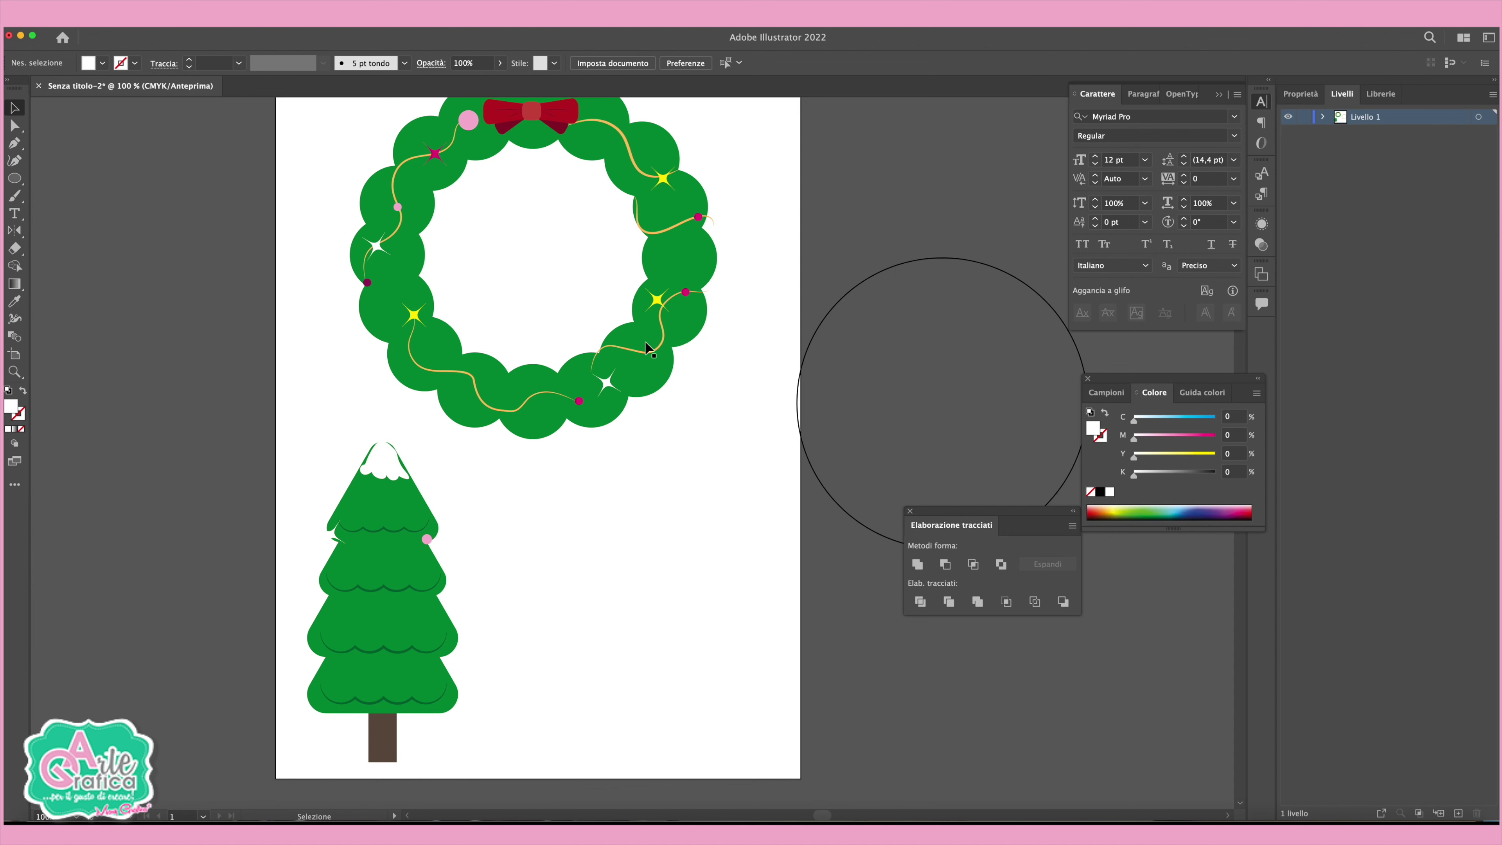
Move the white sparkle onto the tree and copy magenta and pink dots from the wreath onto it.
drag(339, 535, 412, 513)
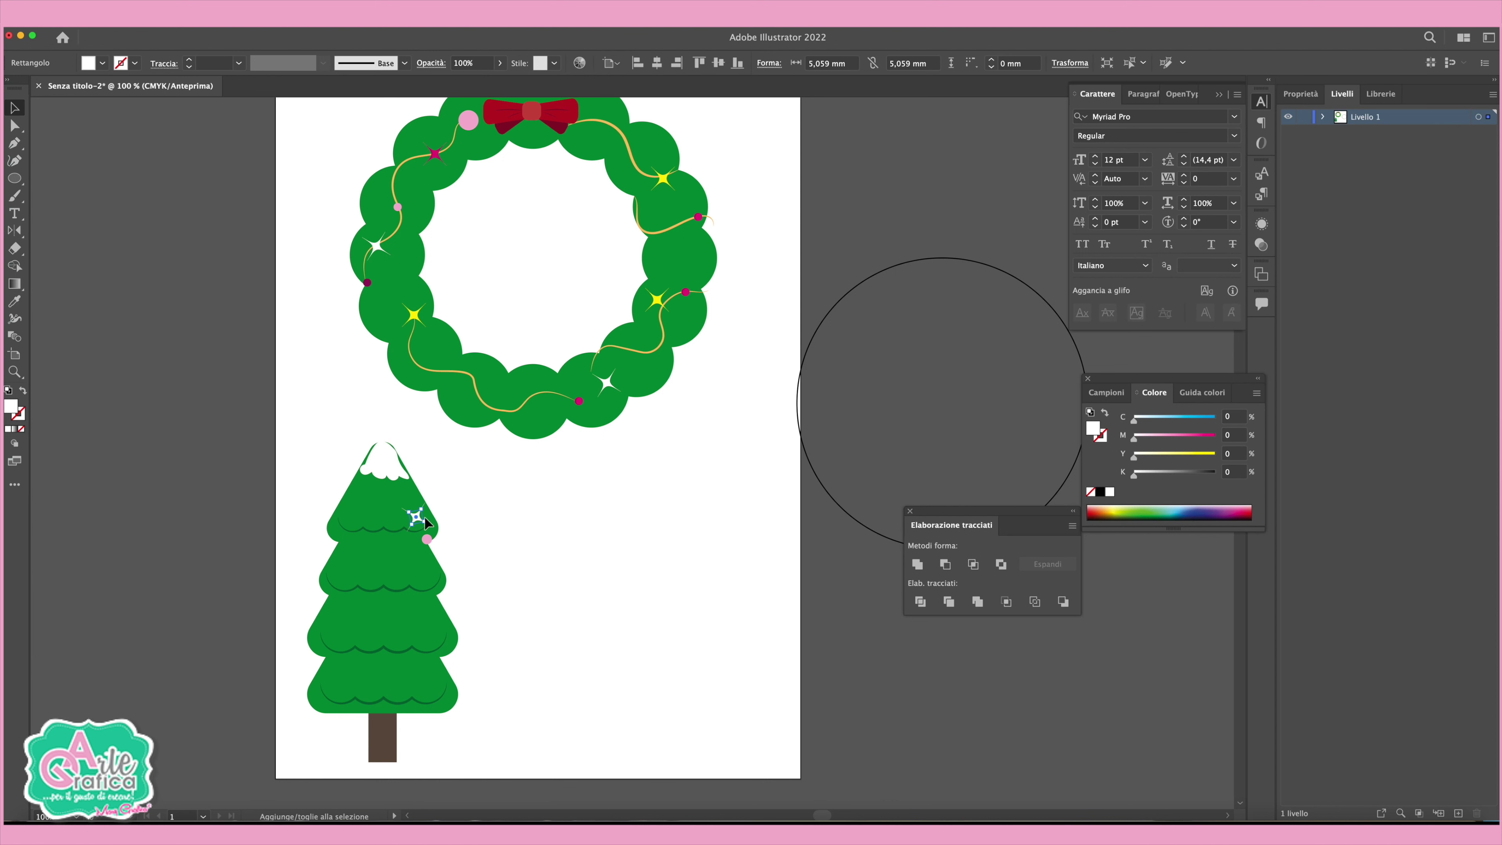
click(643, 471)
drag(698, 216, 341, 537)
mouse_move(399, 208)
mouse_down()
mouse_move(391, 564)
mouse_move(335, 596)
mouse_up()
click(577, 571)
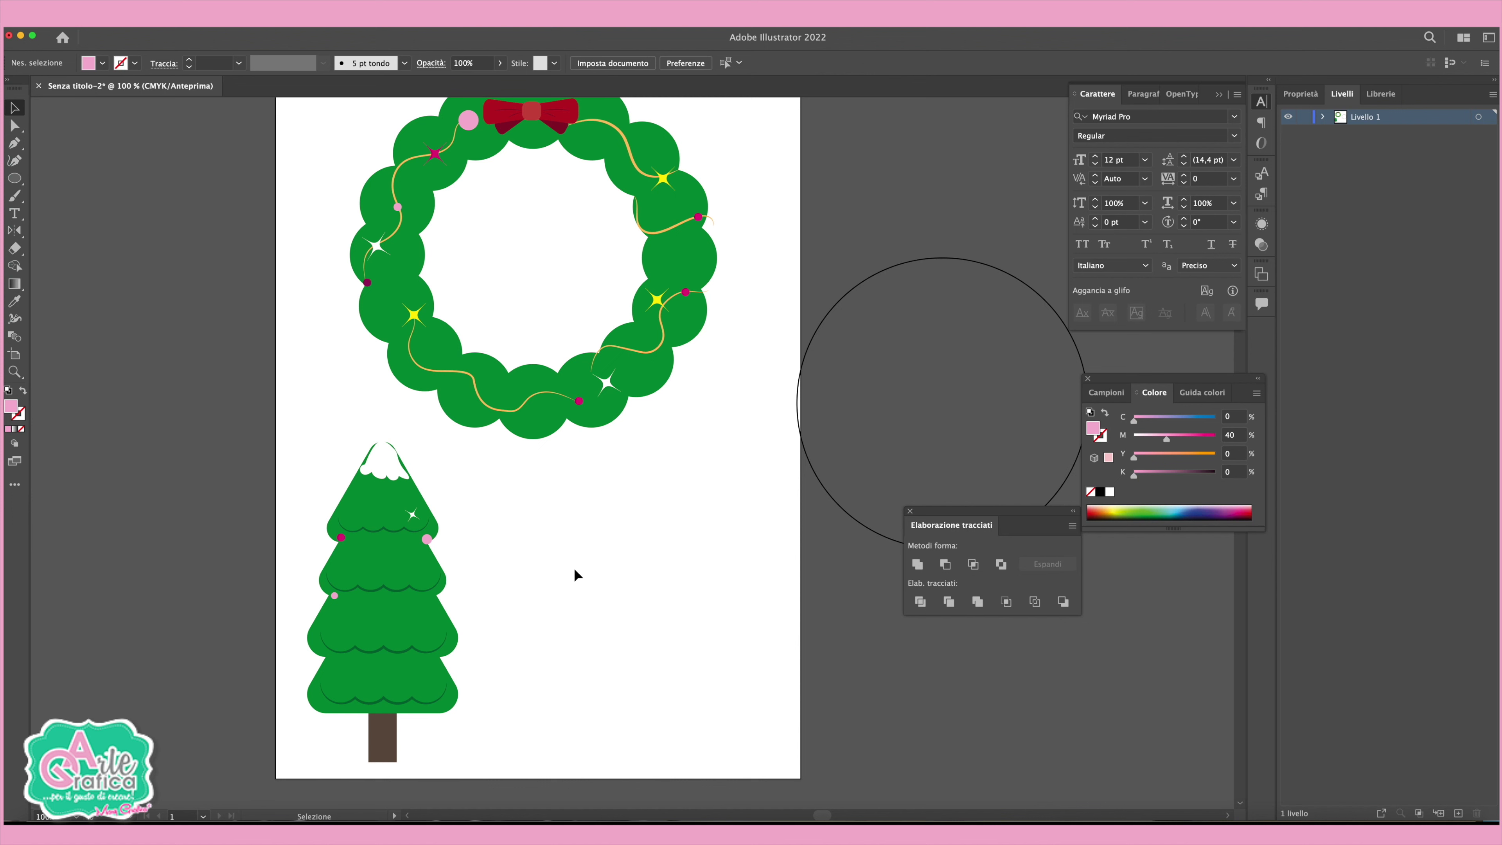
drag(368, 282, 434, 617)
Paint a wavy Paintbrush stroke along the tree's bottom edge.
scroll(435, 617, up, 3)
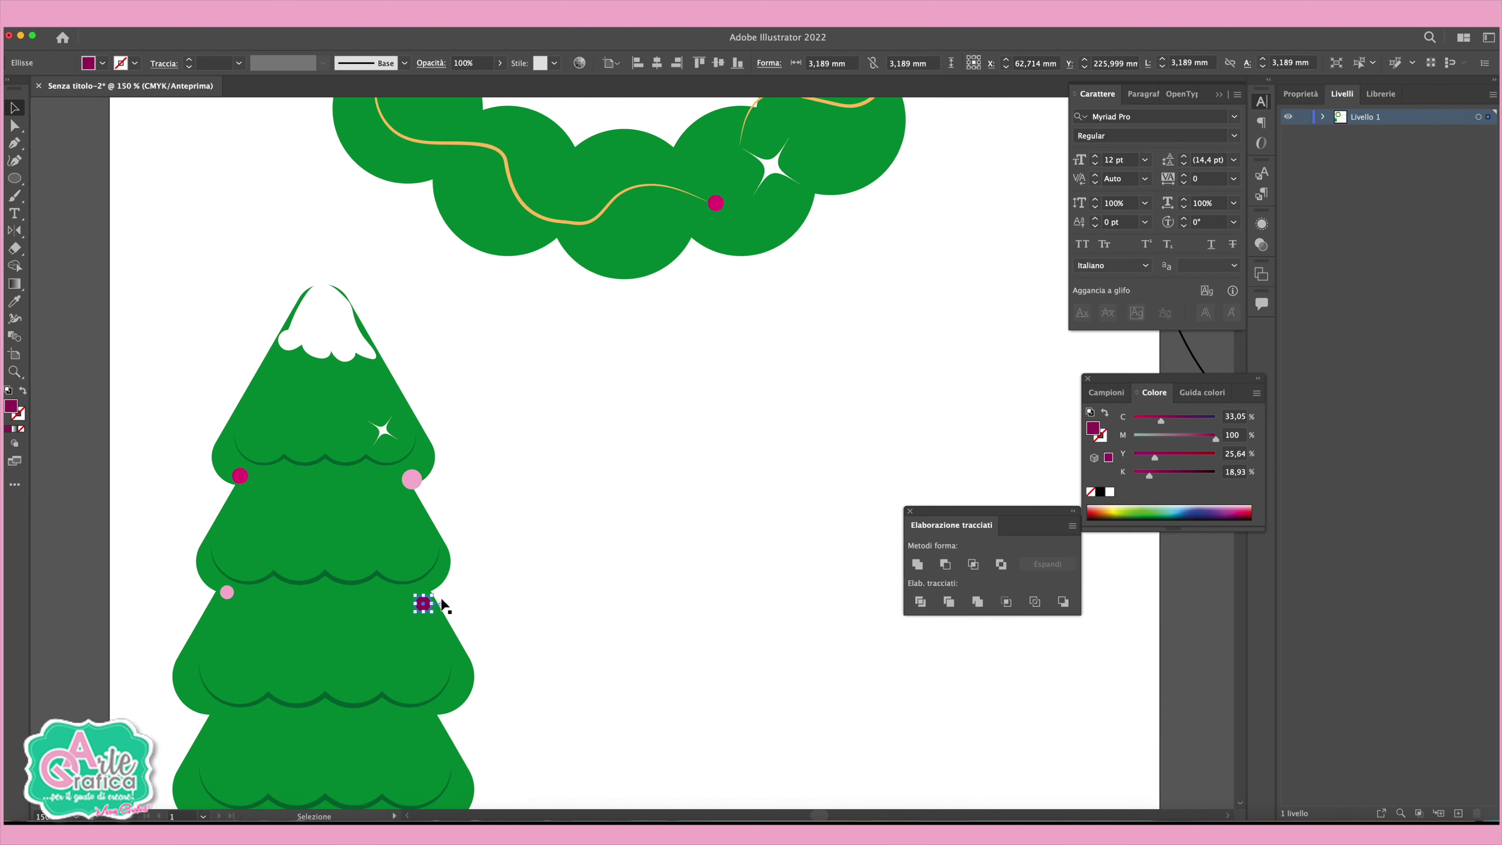
scroll(426, 606, up, 3)
click(523, 588)
scroll(520, 592, down, 5)
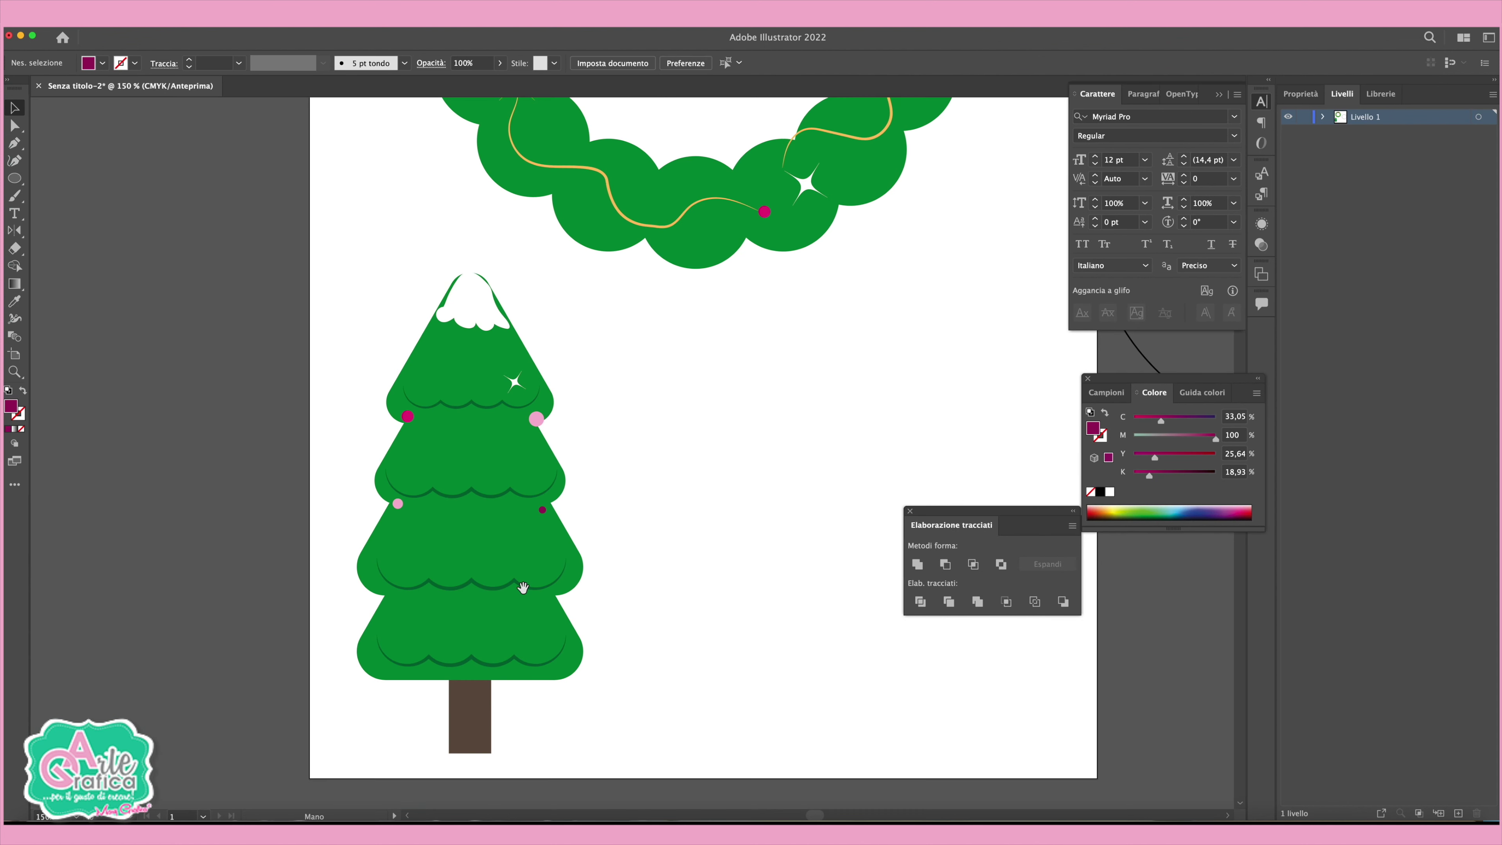
click(15, 195)
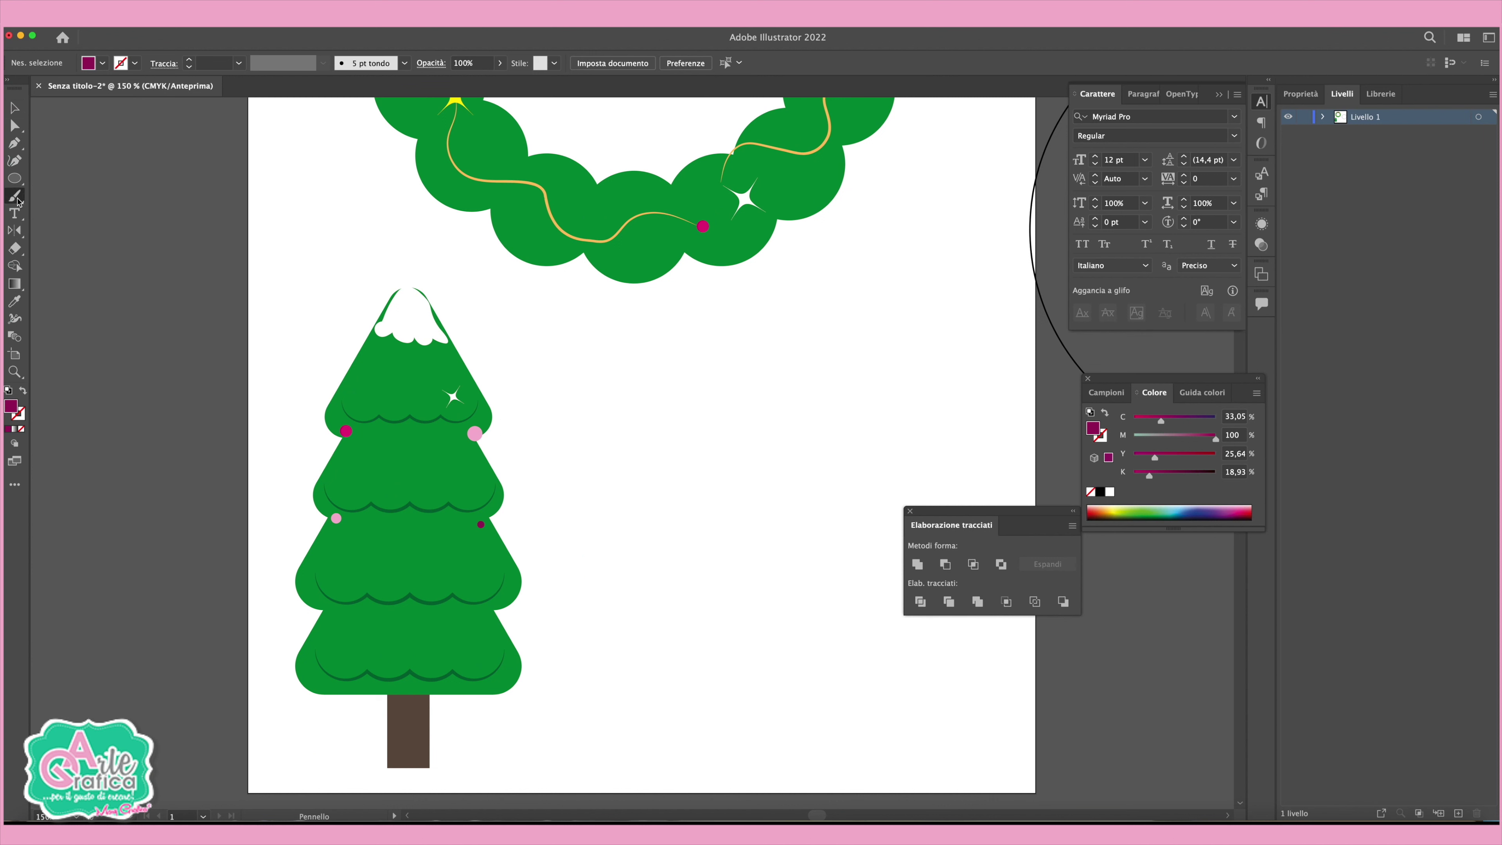
drag(303, 672, 516, 682)
Make the bottom stroke white with a plain brush, lens width profile and heavier weight.
key(v)
click(422, 691)
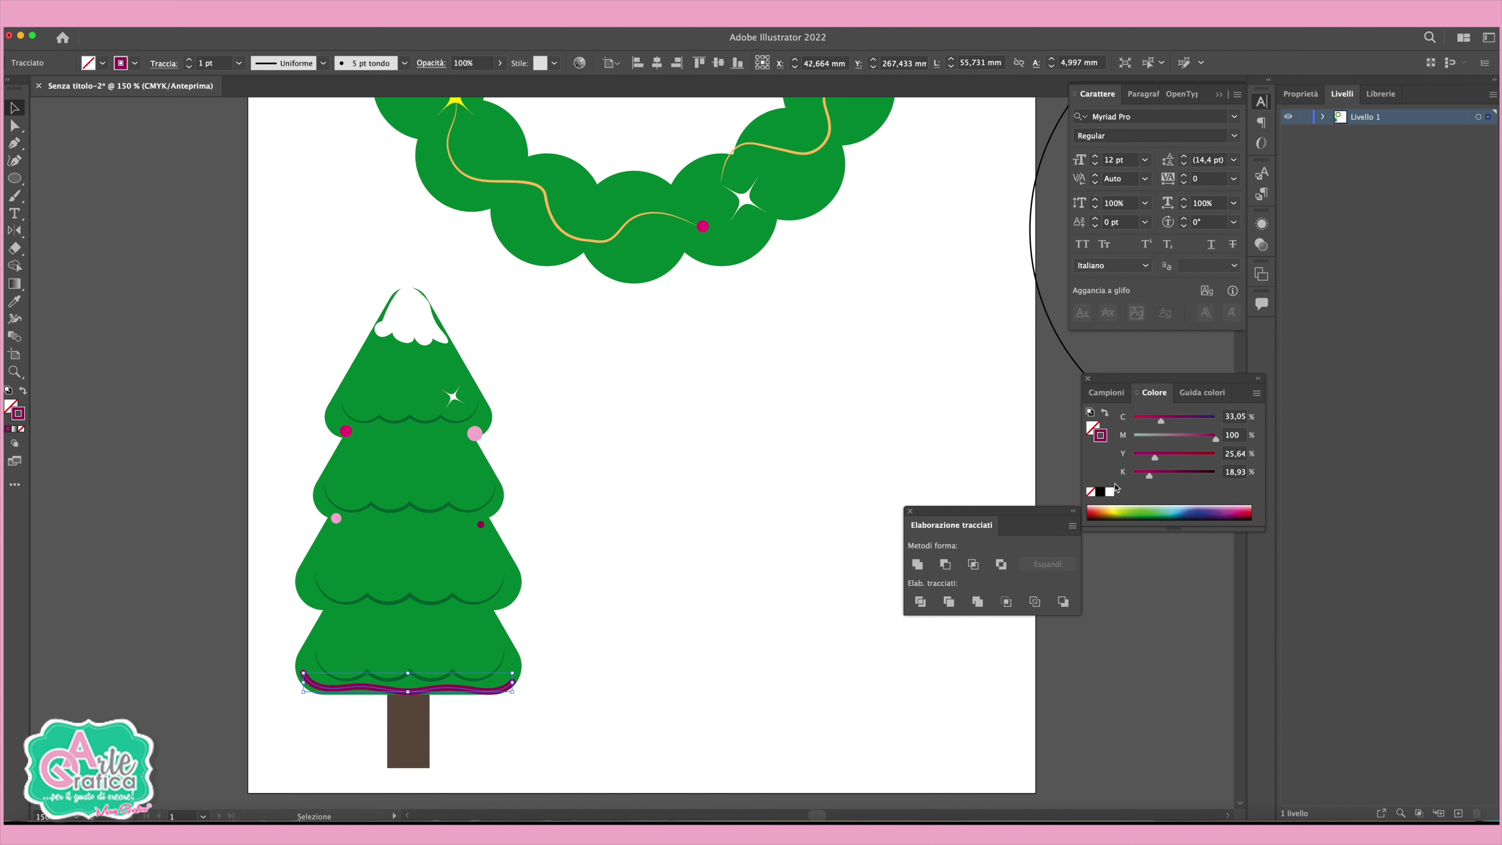
click(1111, 491)
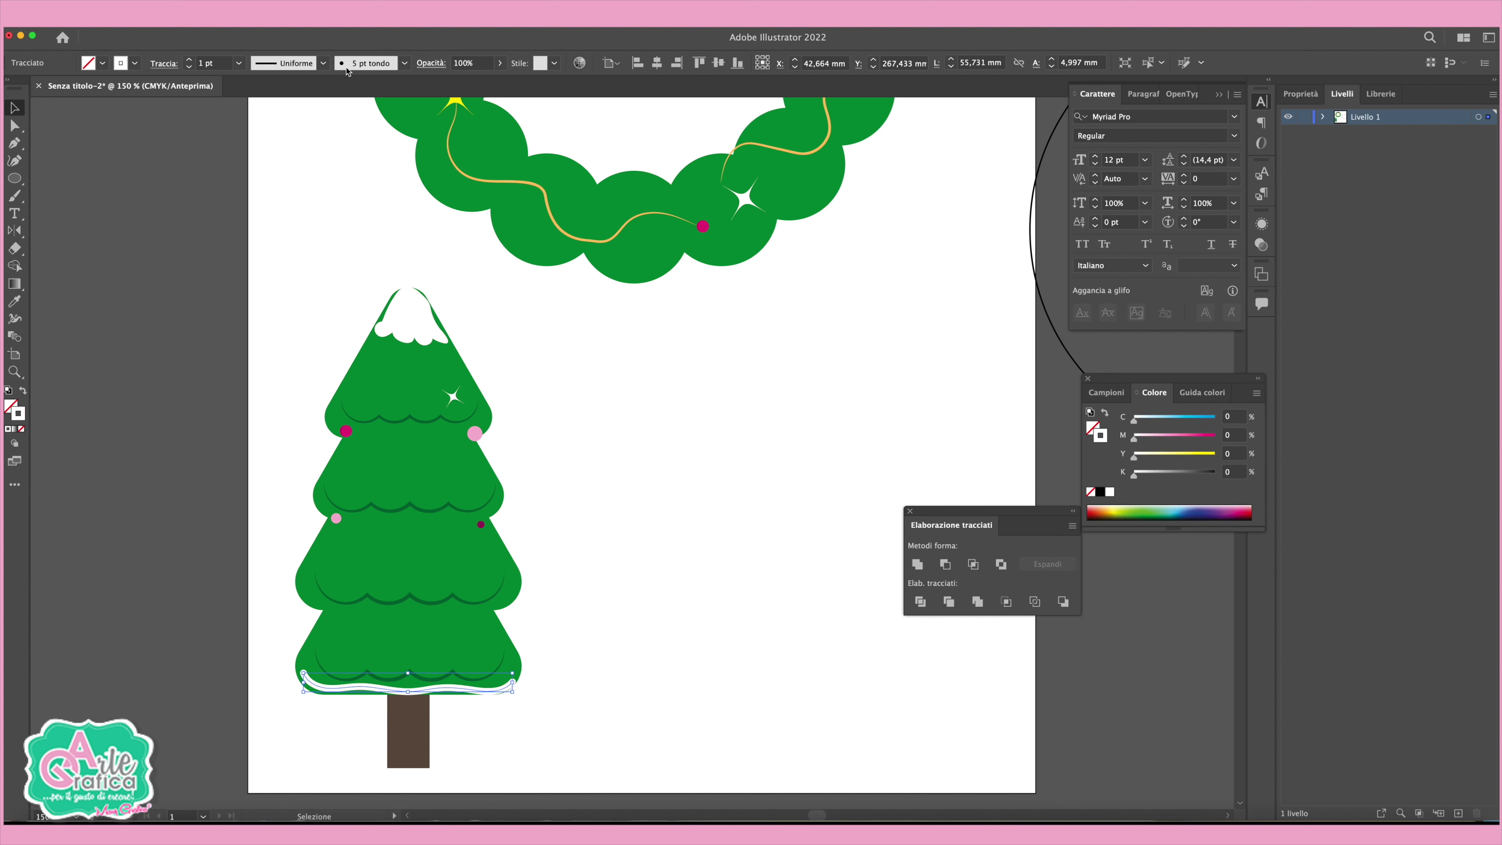
click(323, 64)
click(269, 119)
click(405, 63)
click(332, 143)
click(323, 63)
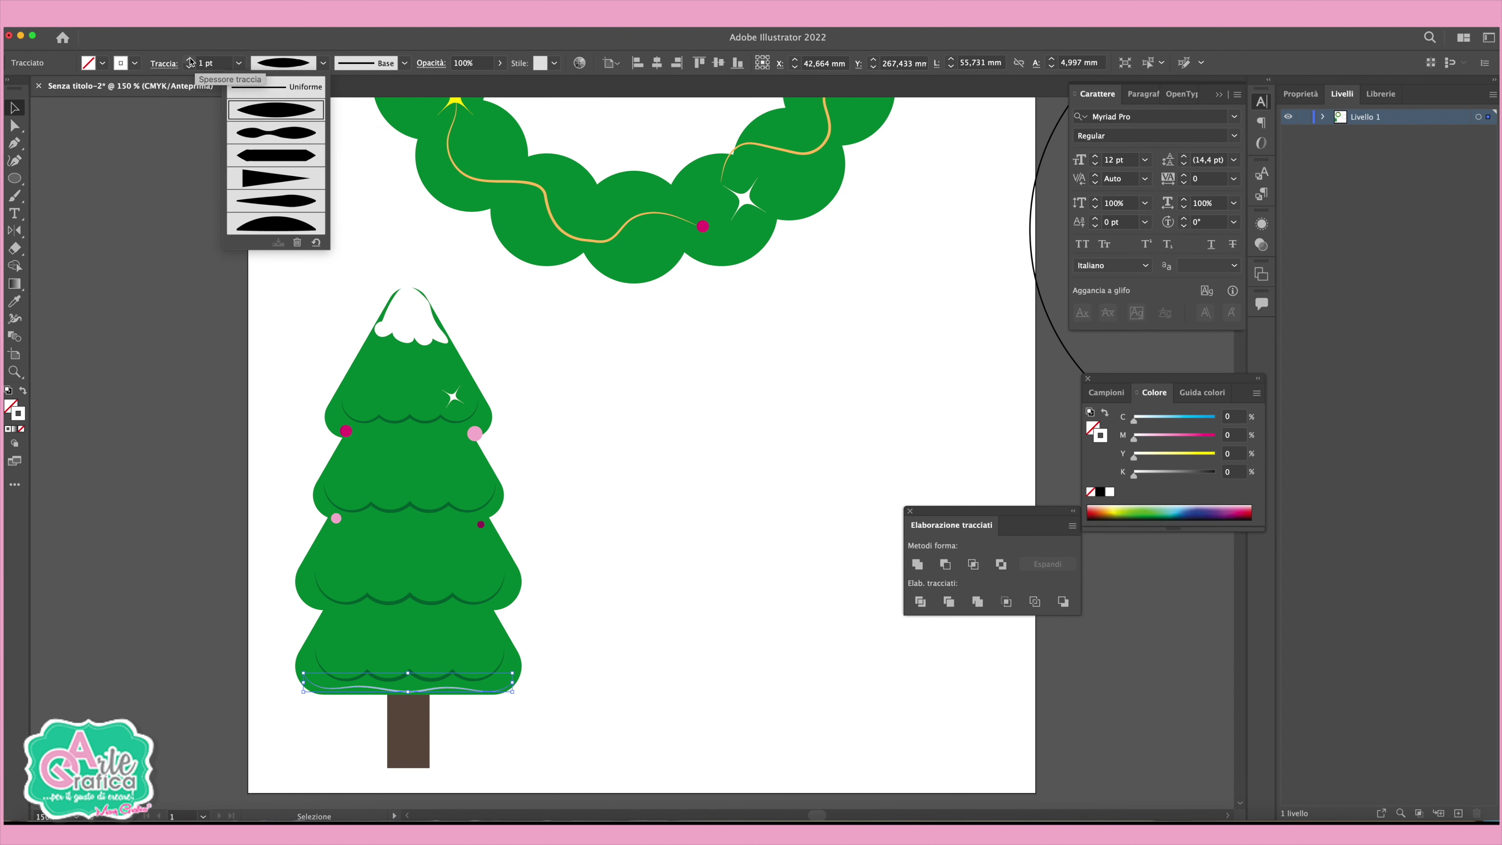
click(189, 59)
click(190, 60)
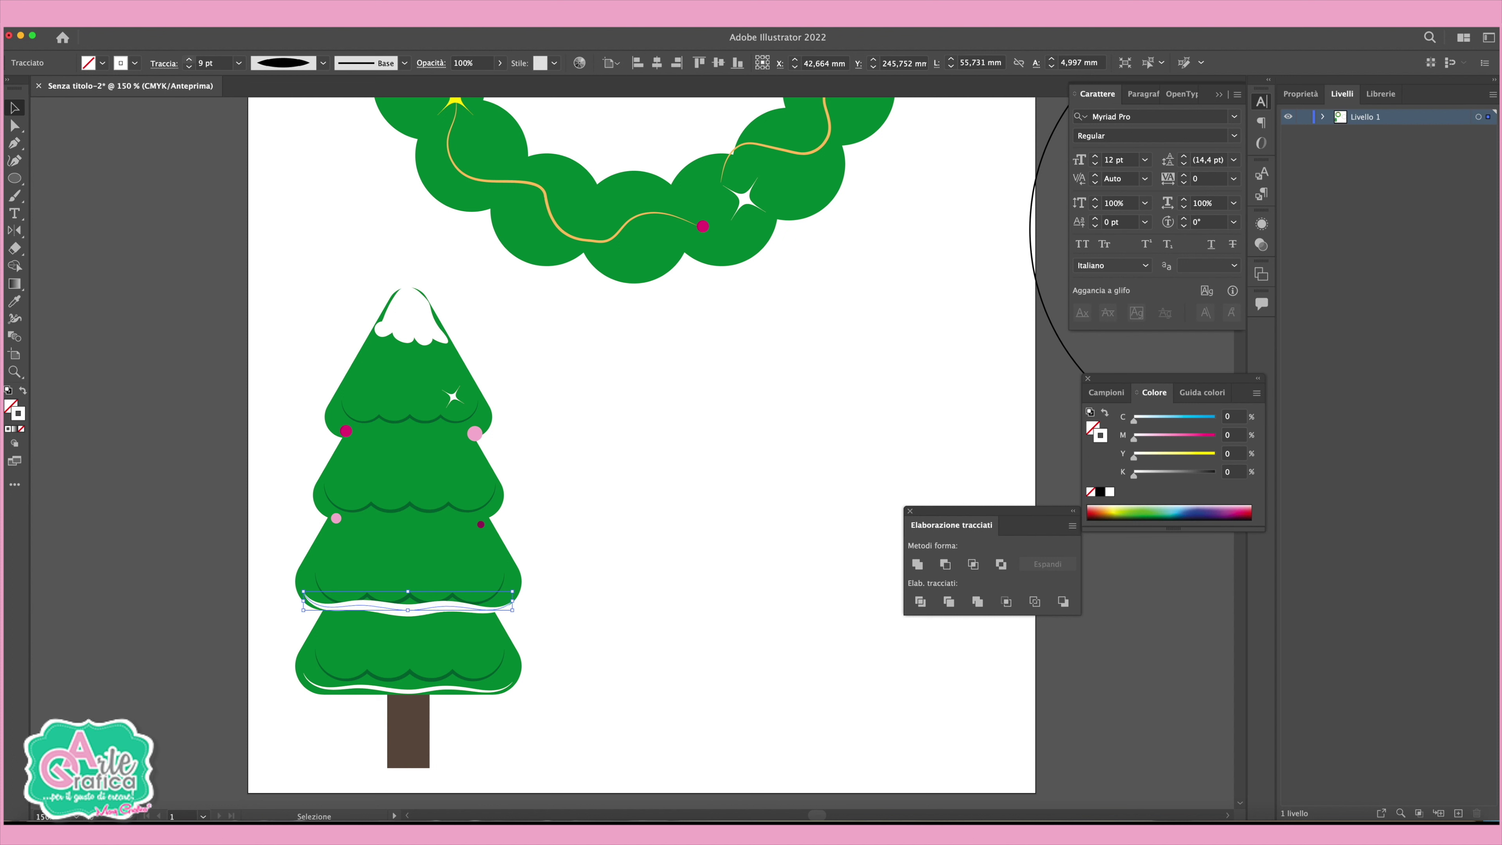
Copy the white snow stroke up onto a higher tier of the tree.
mouse_move(512, 601)
mouse_down()
mouse_move(453, 601)
mouse_move(460, 620)
mouse_move(465, 522)
mouse_move(438, 429)
mouse_up()
click(677, 520)
scroll(677, 520, down, 1)
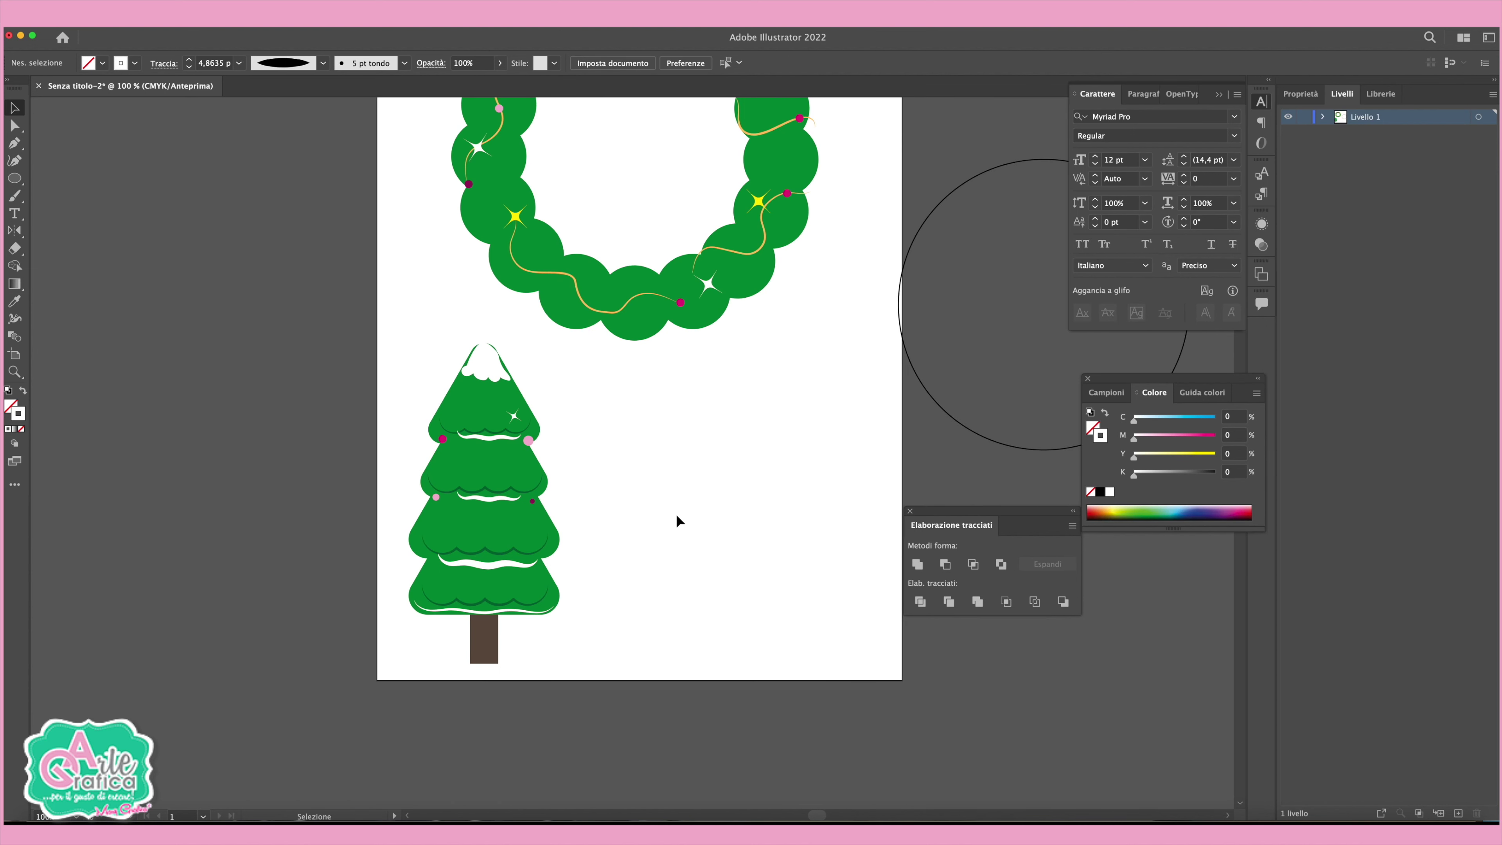
scroll(678, 518, down, 1)
scroll(677, 515, up, 2)
scroll(677, 515, right, 2)
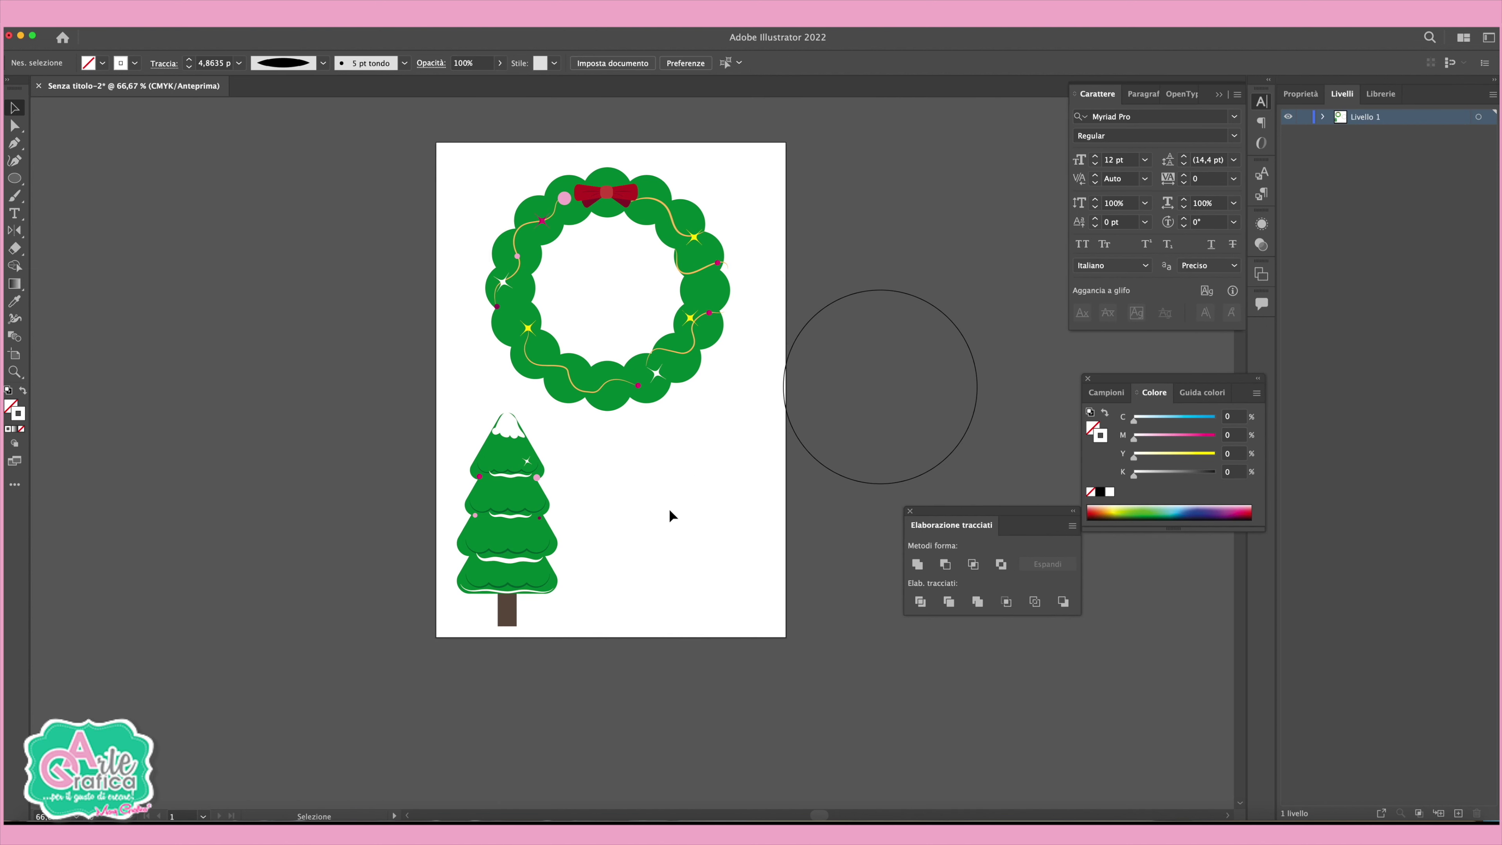